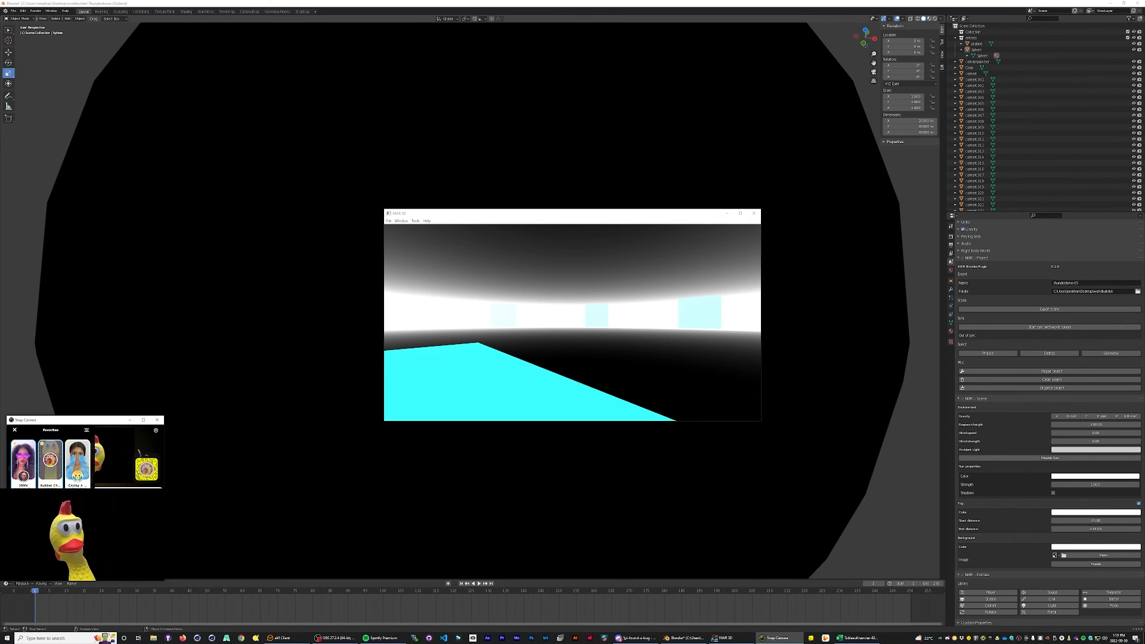
Remove the rubber chicken lens from the webcam image in Snap Camera and minimize its window.
left_click(23, 459)
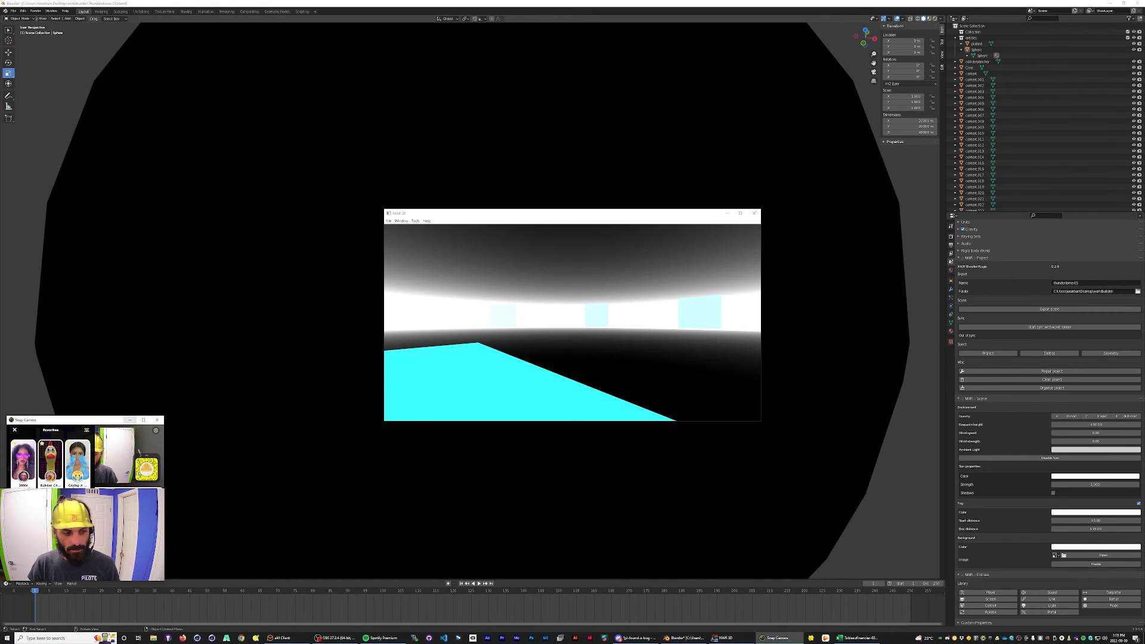
left_click(130, 420)
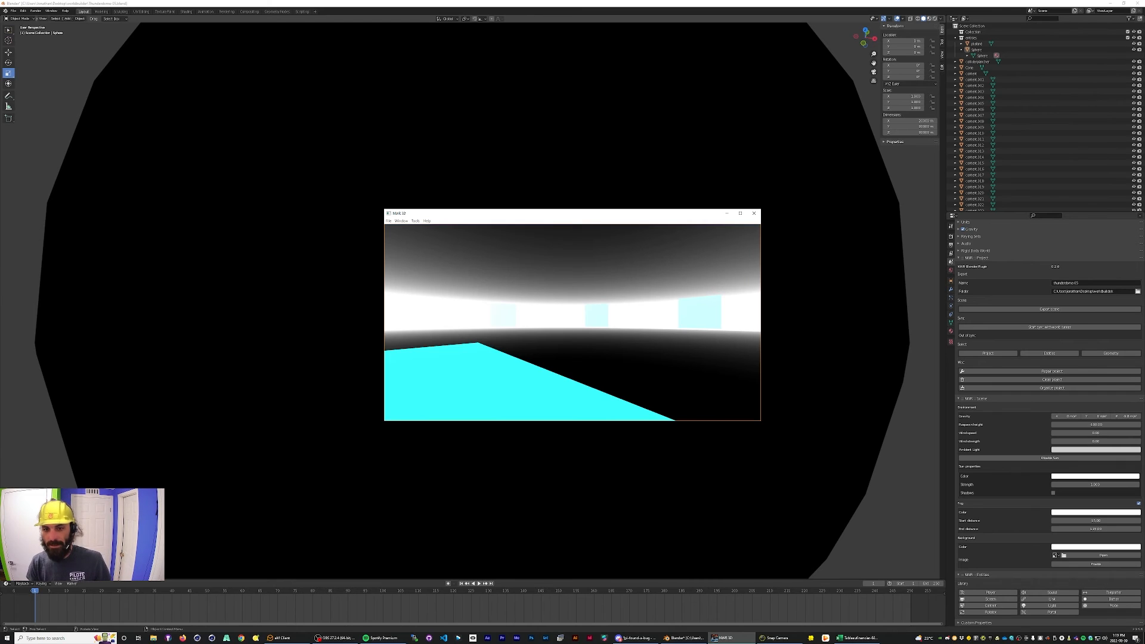
Reposition the 3D viewer window over the Blender viewport and walk a short way forward and sideways in the exported scene.
left_click_drag(593, 216, 526, 191)
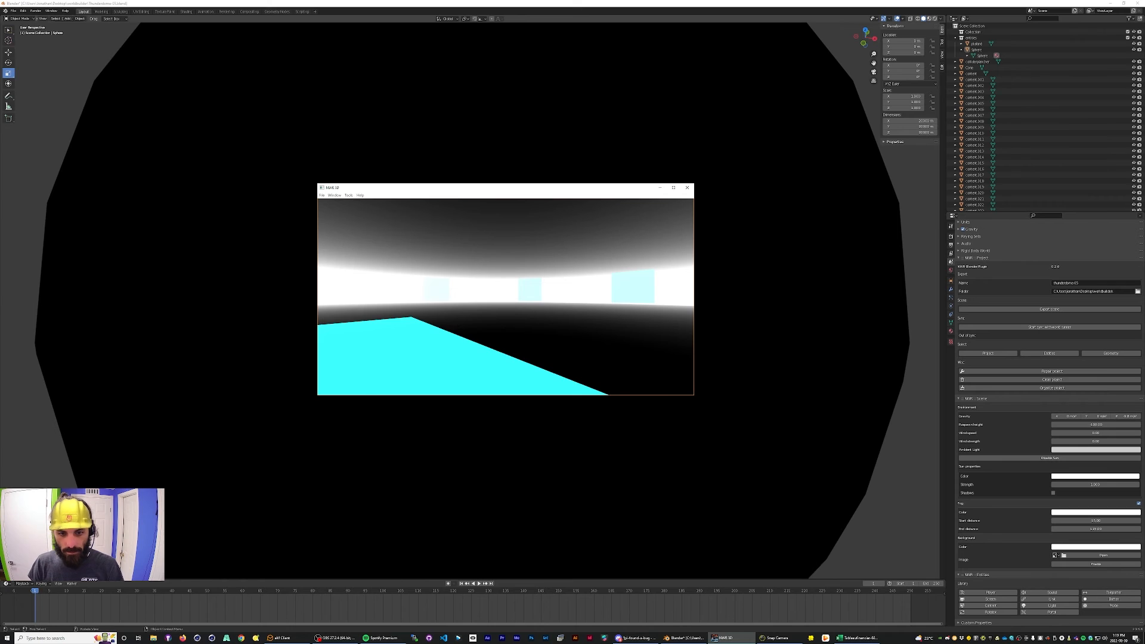
key("w")
key("a")
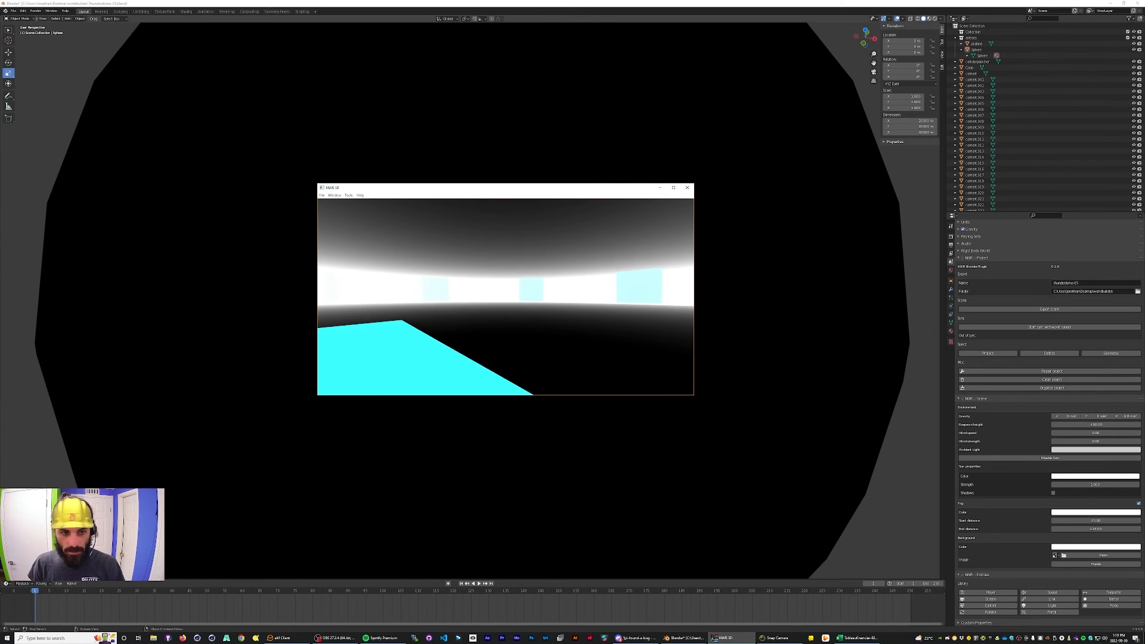
left_click_drag(397, 192, 469, 225)
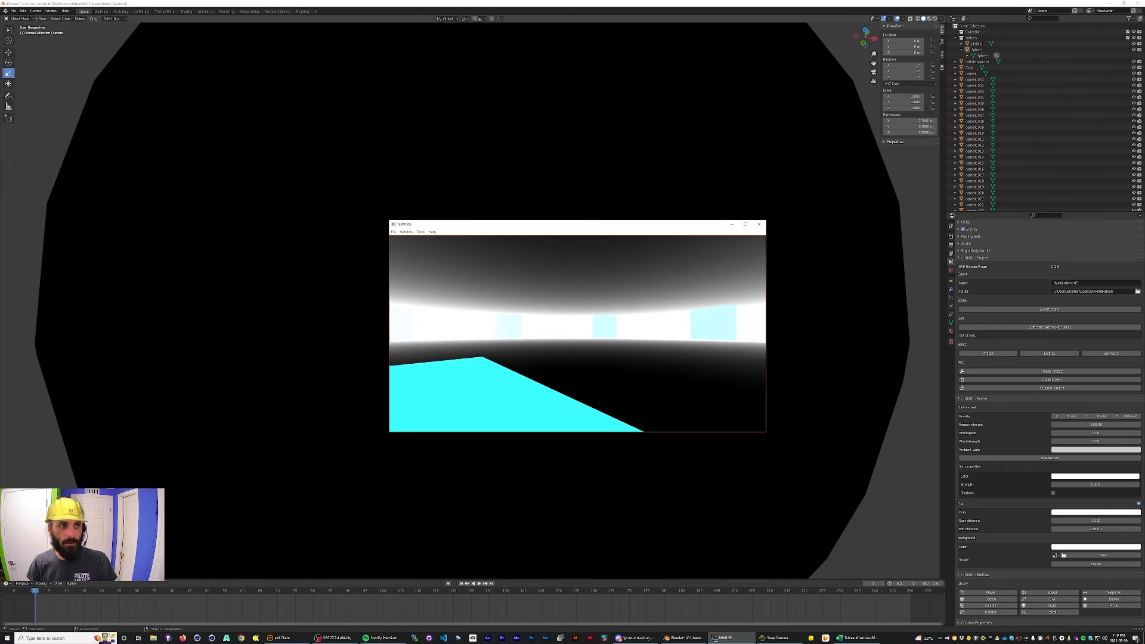
Switch to Blender, open the add-on preferences and bring up the file browser for installing an add-on.
left_click(13, 10)
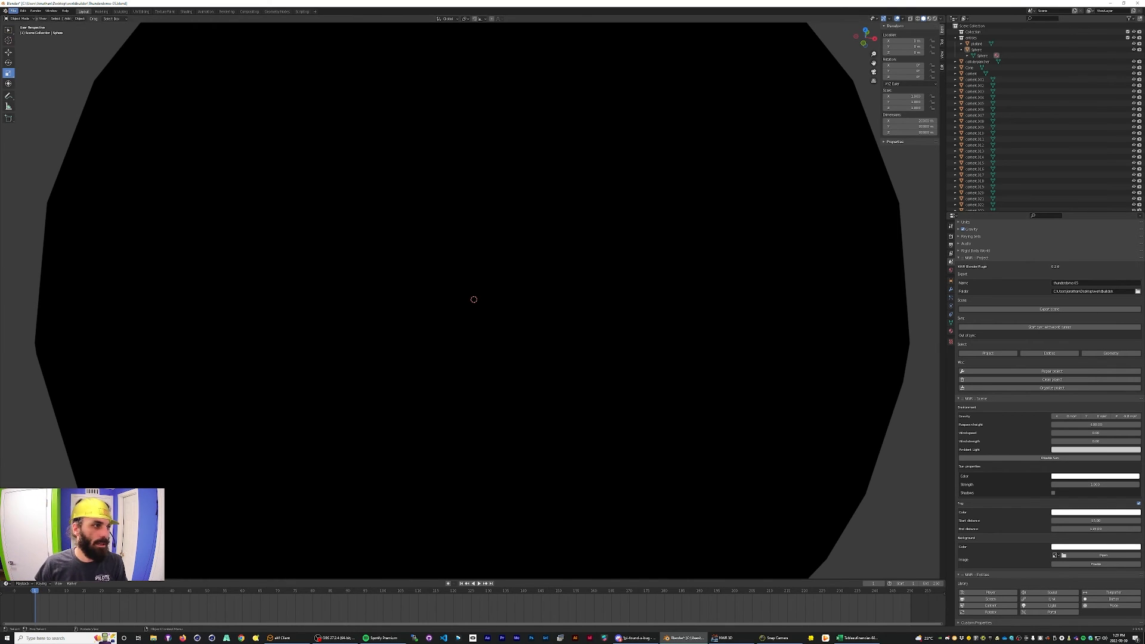
left_click(12, 11)
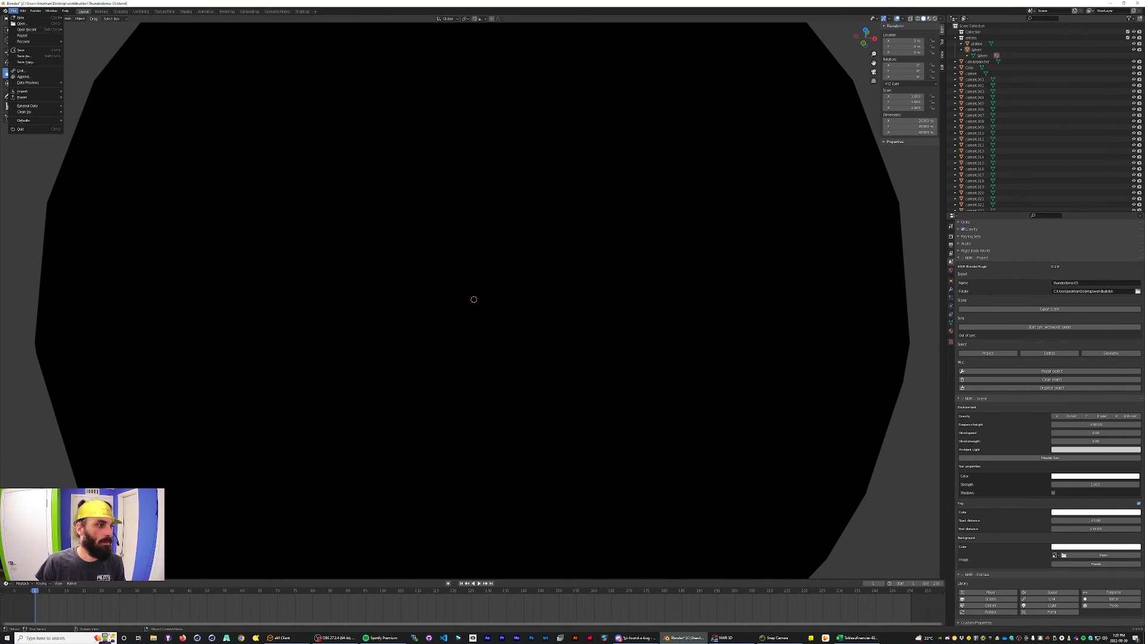
mouse_move(23, 11)
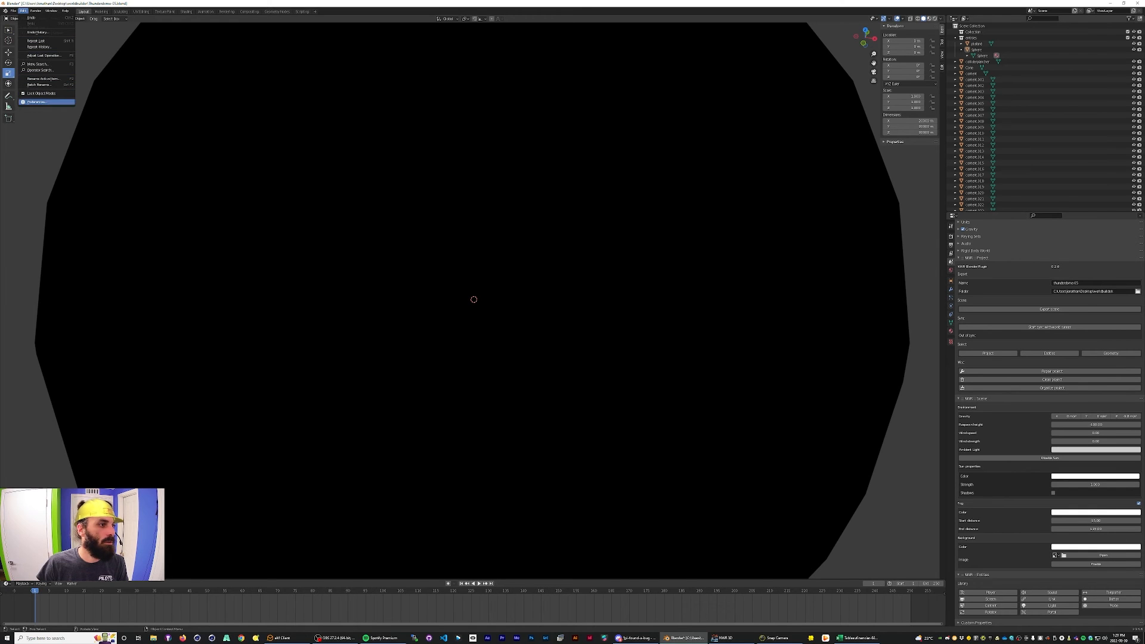
left_click(36, 102)
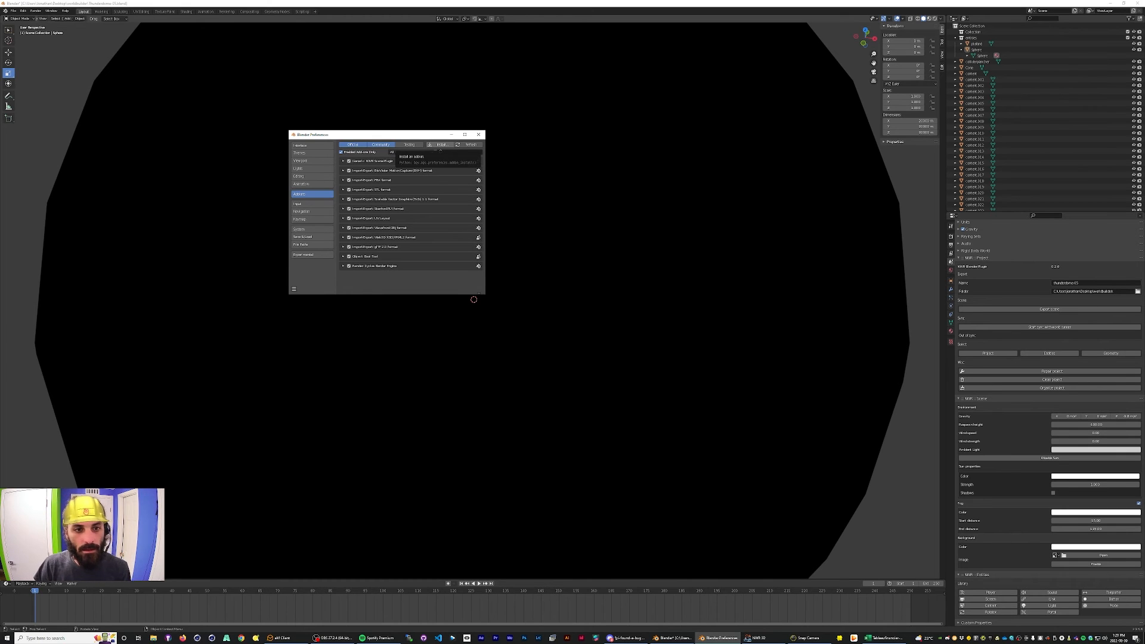
left_click(441, 146)
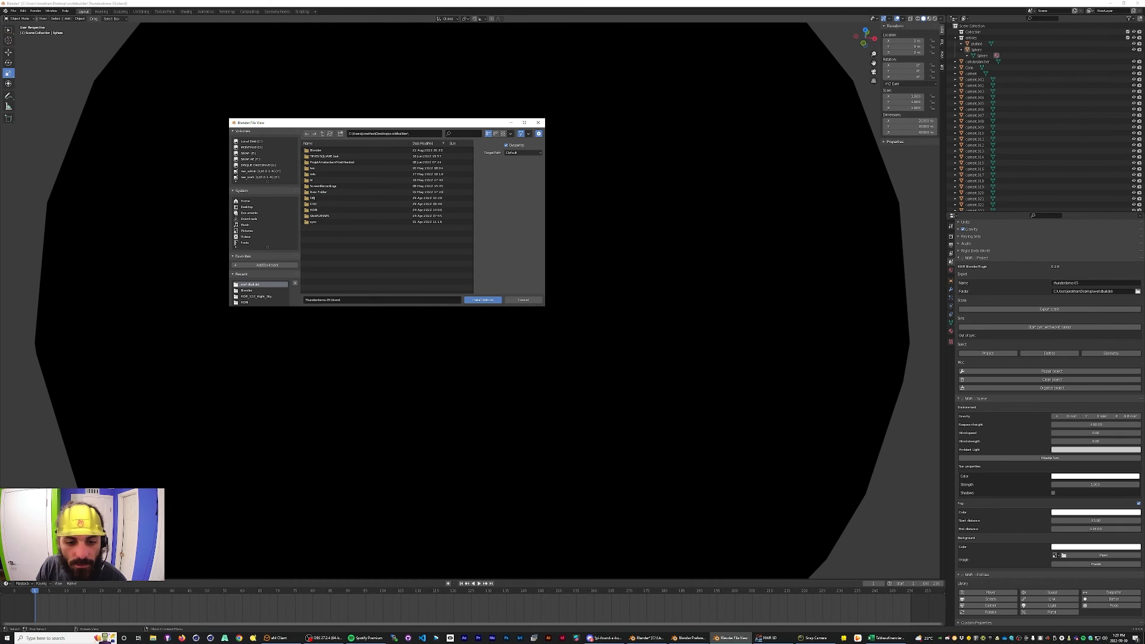
left_click(473, 300)
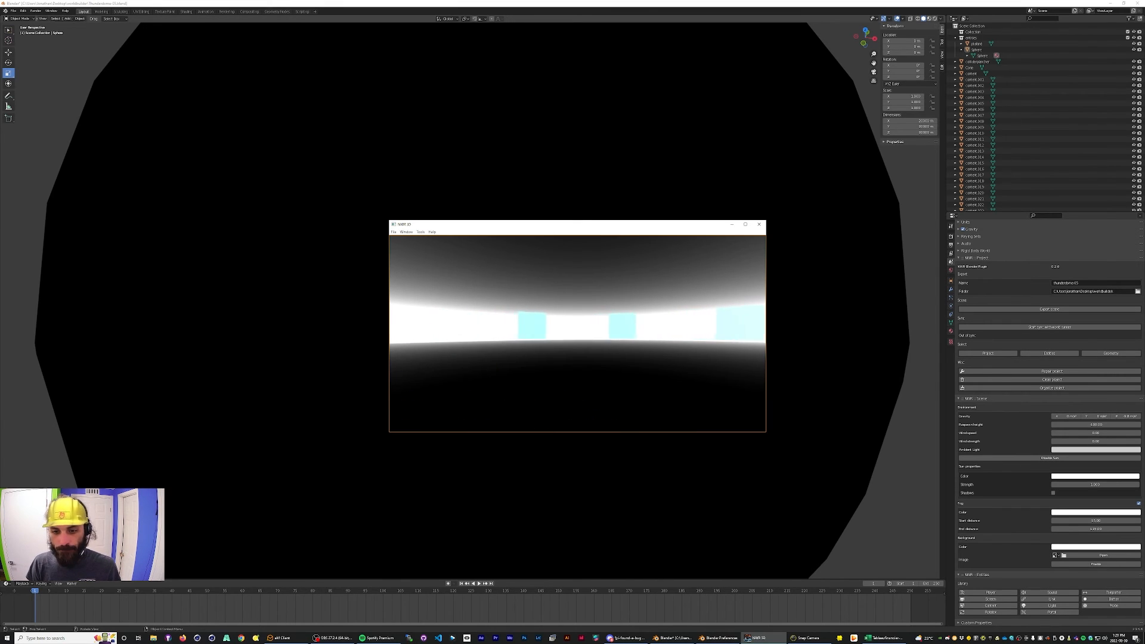
Return to the 3D viewer and walk forward through the scene up to the panel with the red and black checkered texture.
key("w")
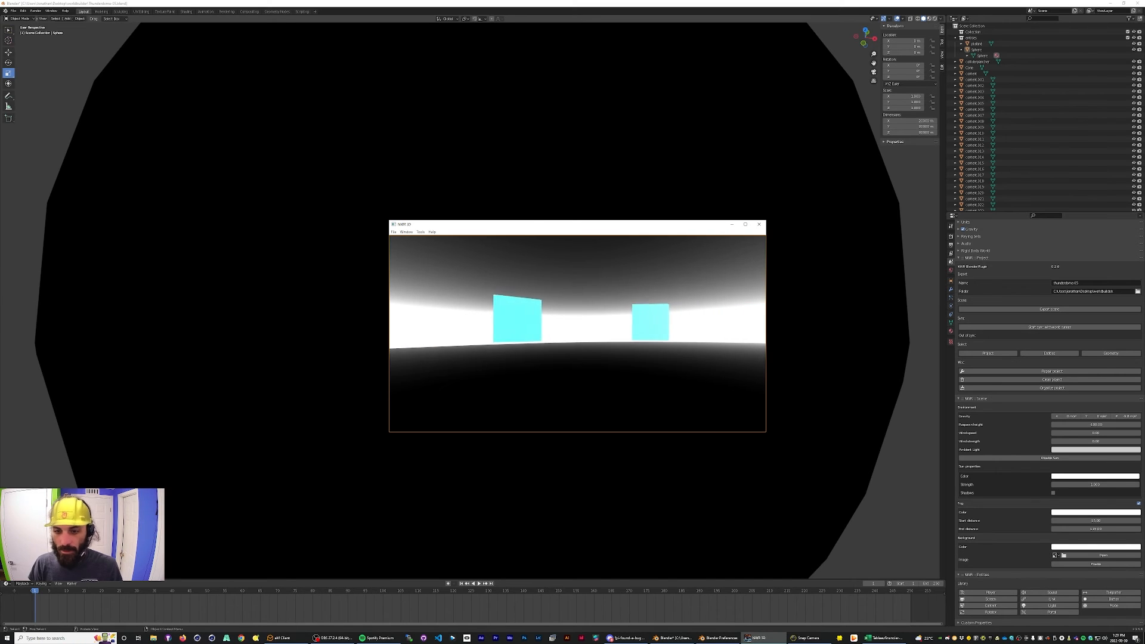
key("w")
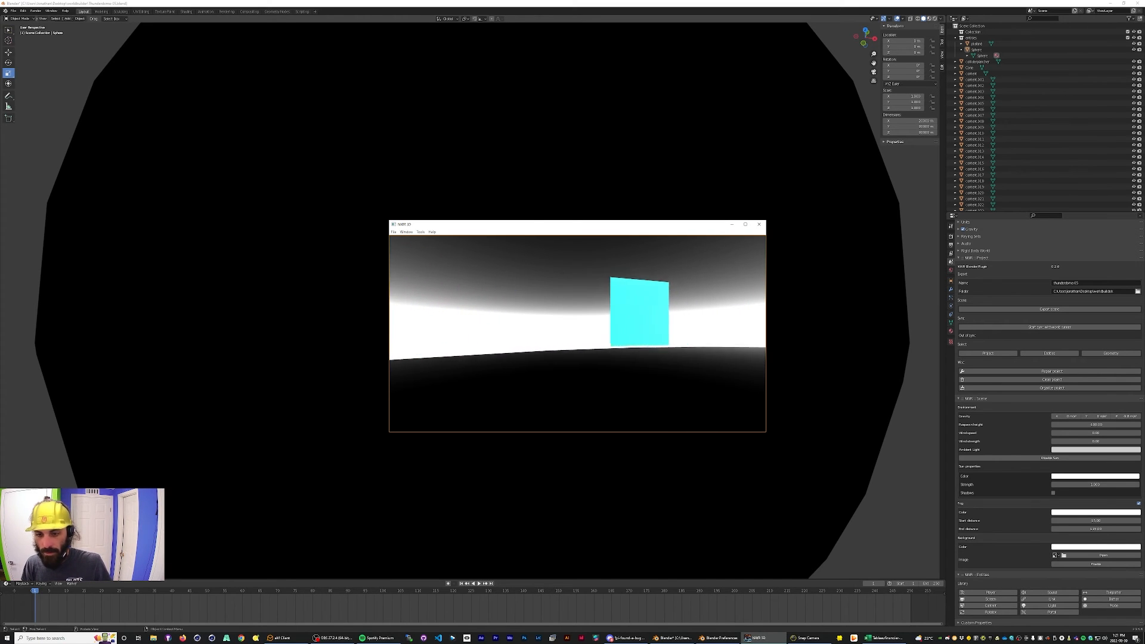
key("w")
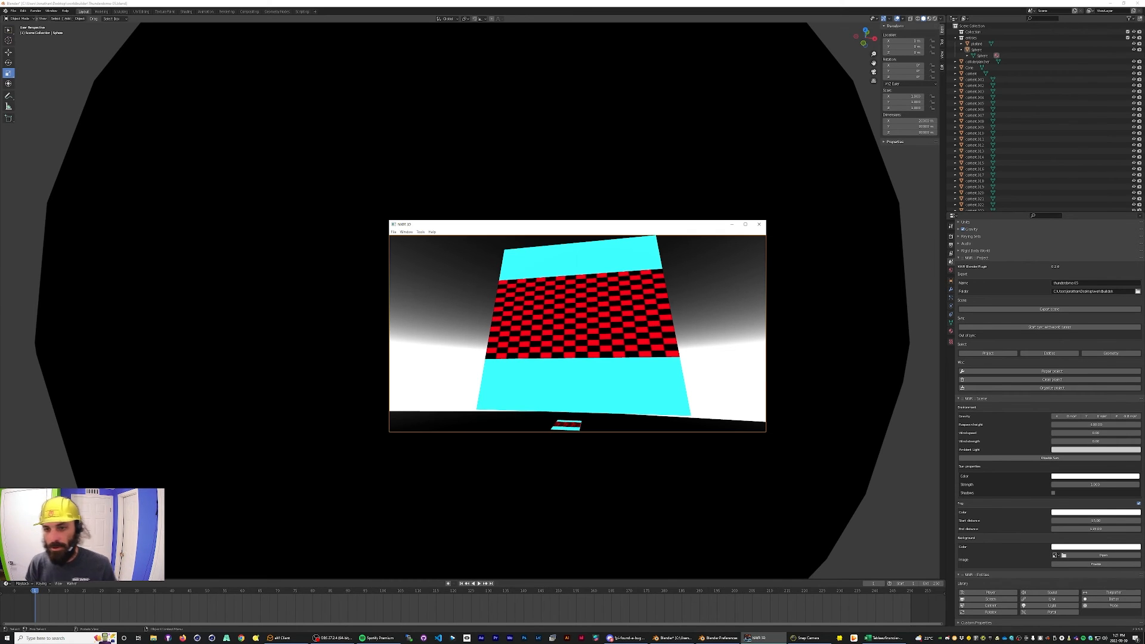
Switch back to Blender and select the screen object at the centre of the circular floor.
scroll(470, 179, "up", 2)
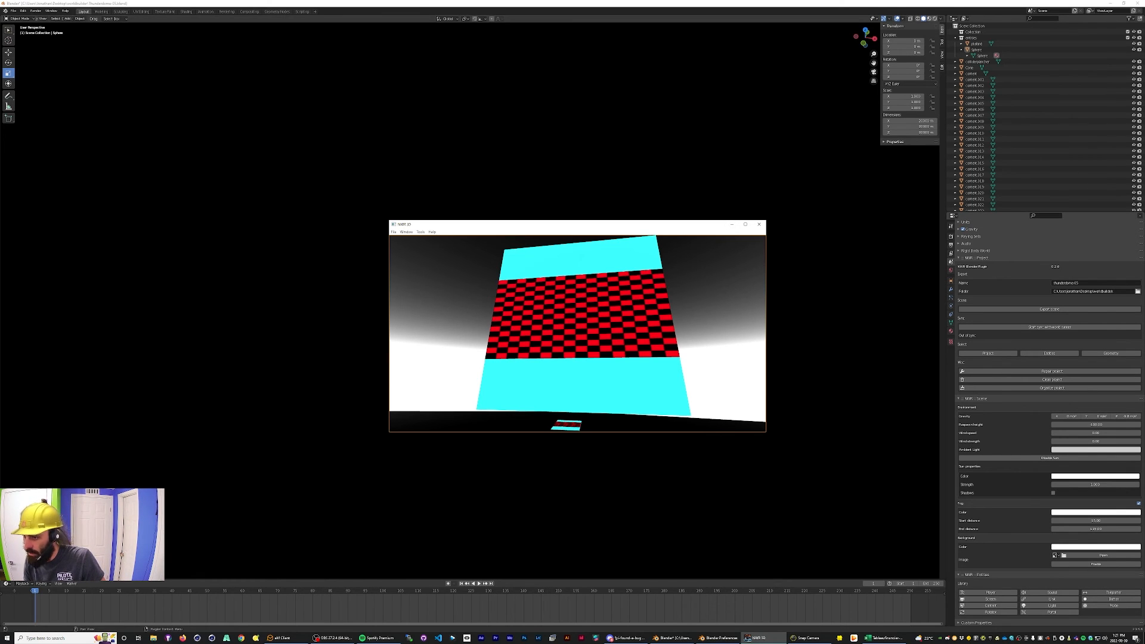
key("alt+Tab")
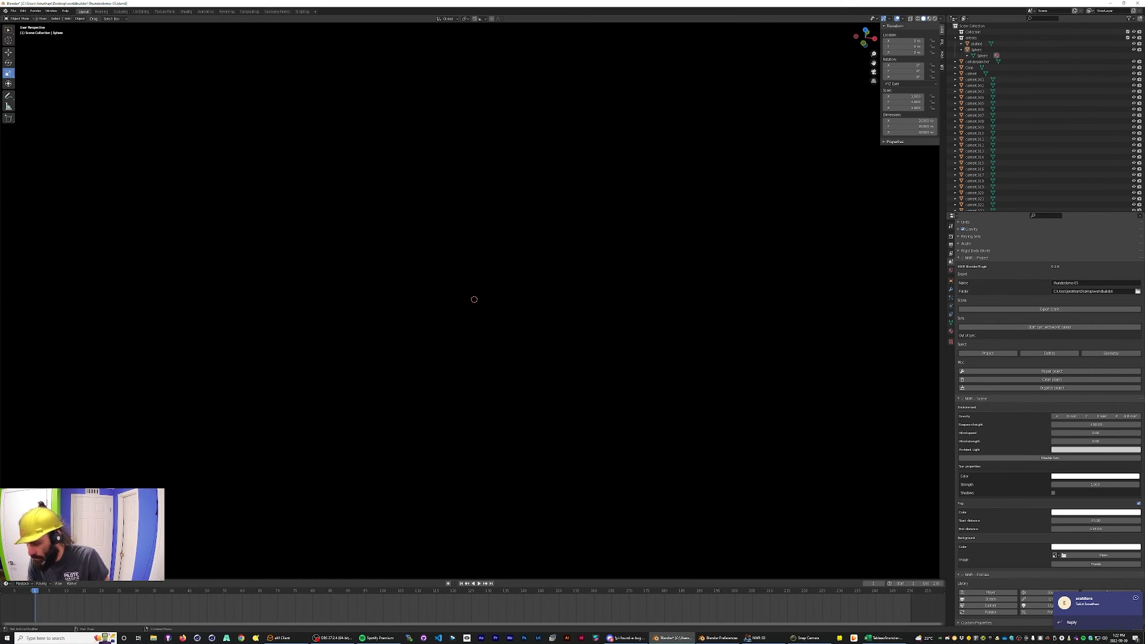
left_click(474, 299)
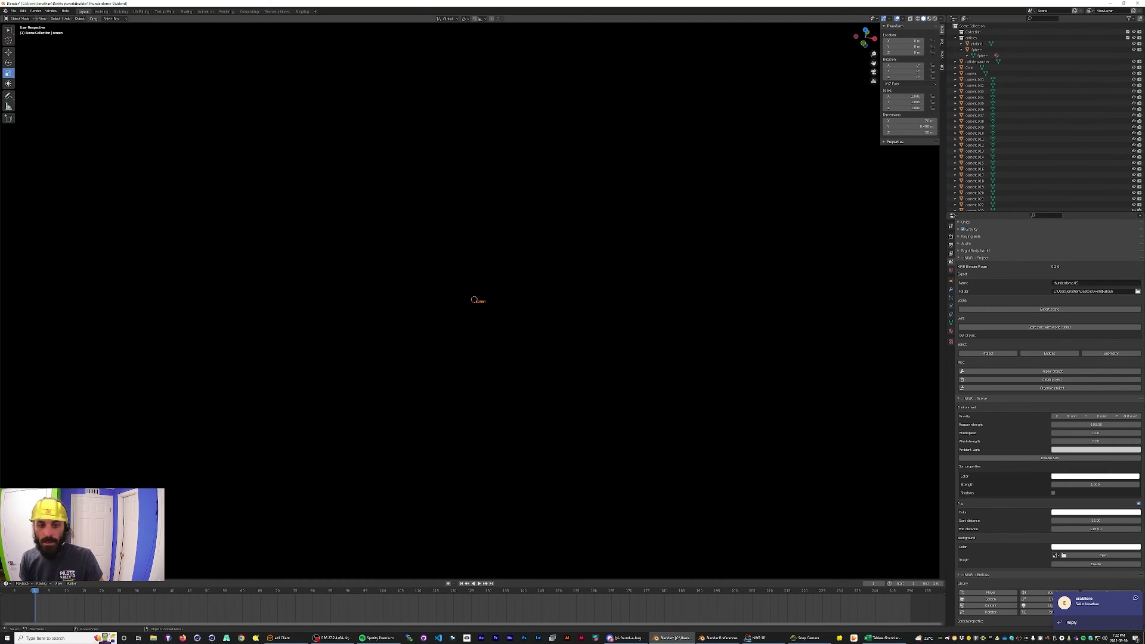
scroll(474, 299, "up", 20)
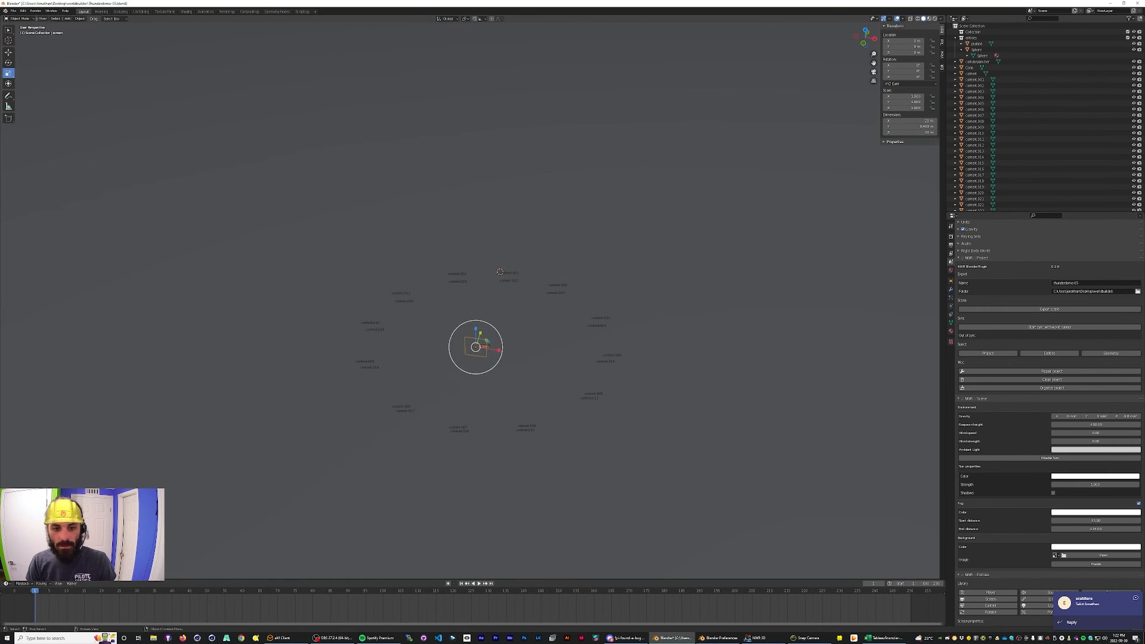
scroll(474, 299, "up", 5)
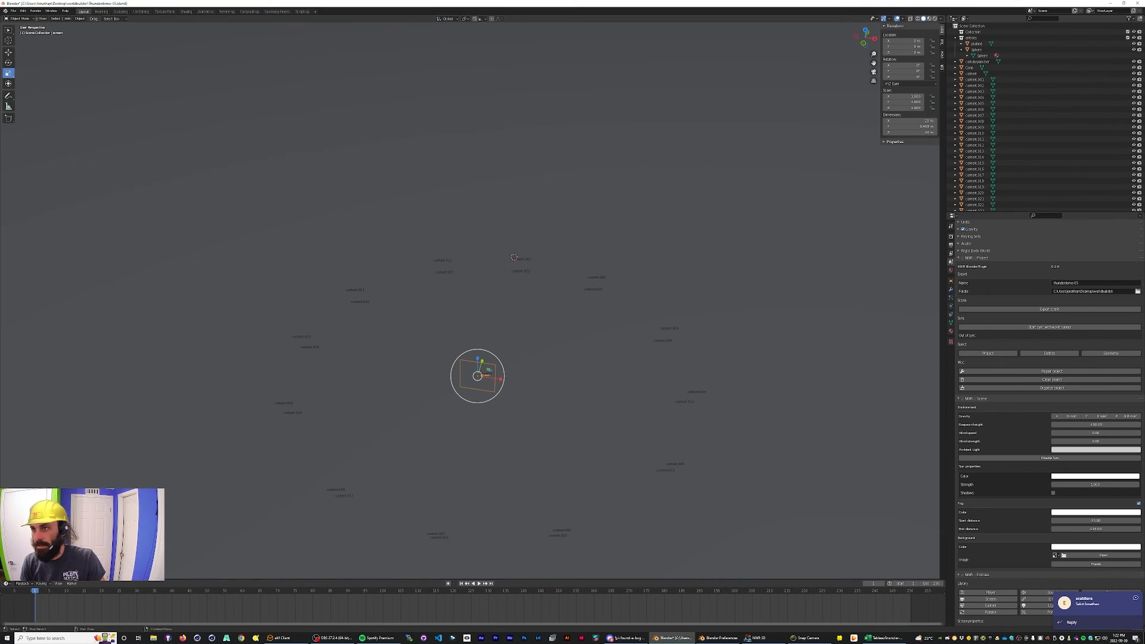
Compare Material Preview and Rendered viewport shading, and leave the viewport in Rendered shading.
key("shift+z")
key("shift+z")
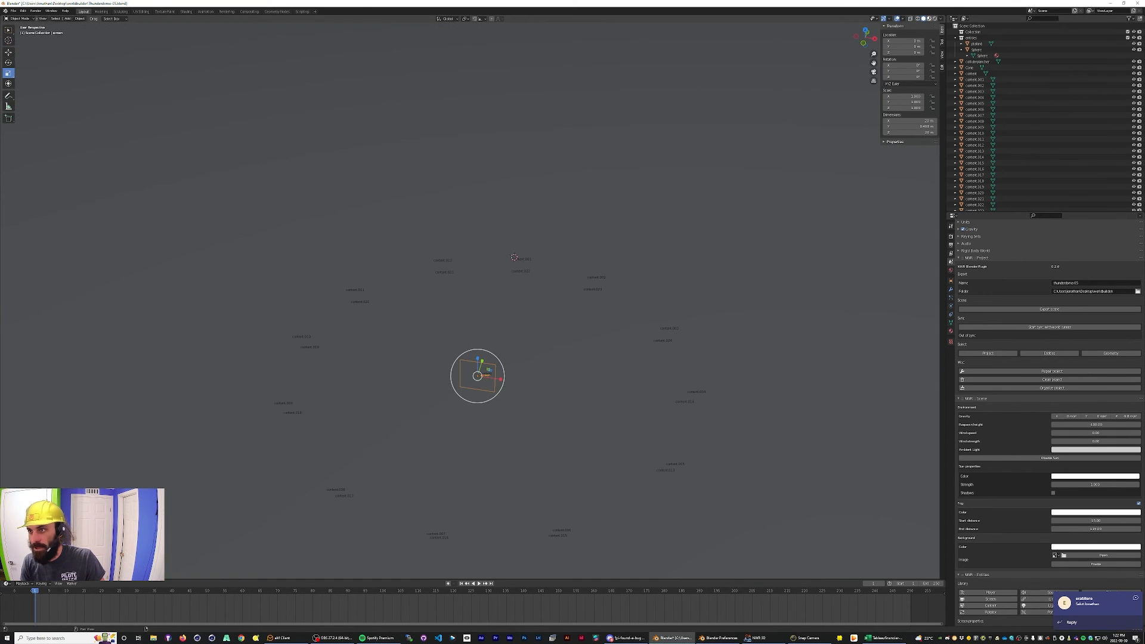
left_click(929, 18)
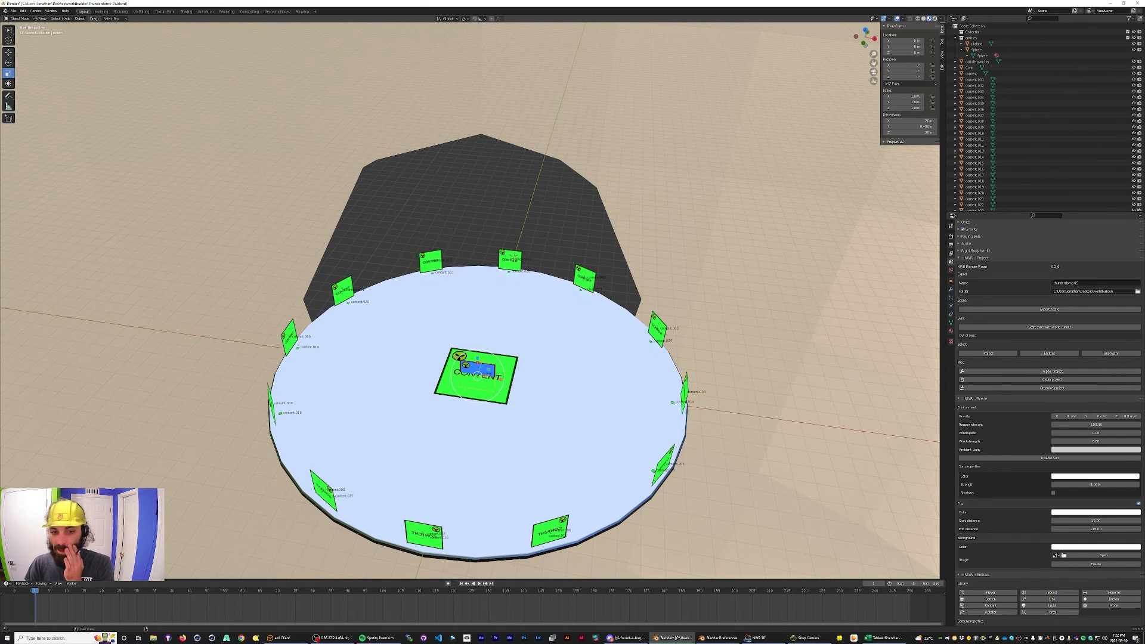
left_click(935, 18)
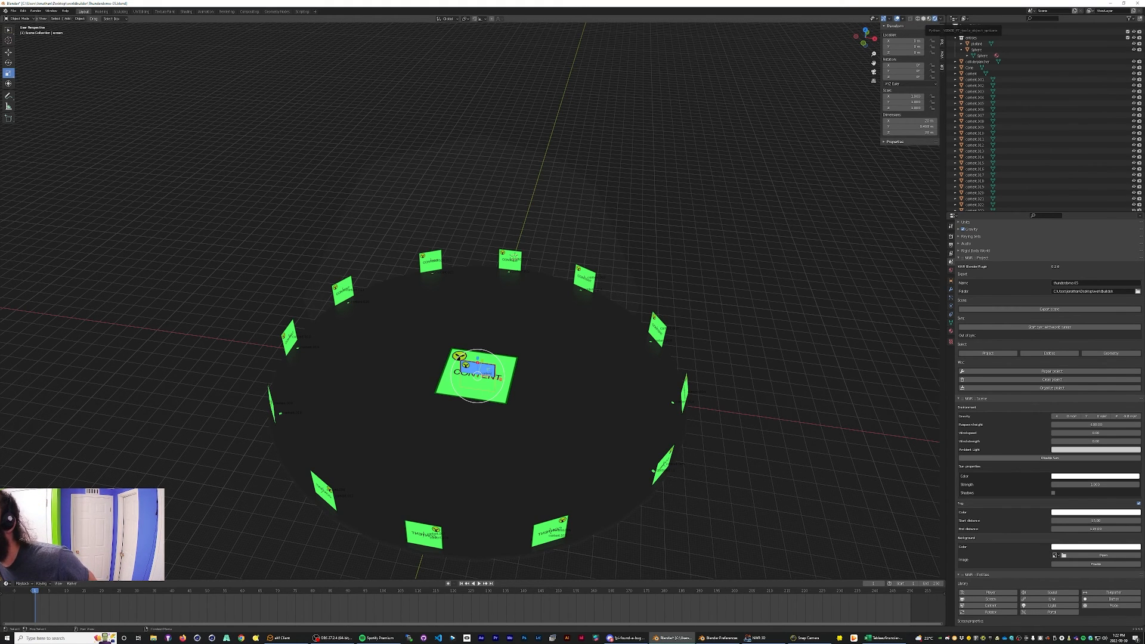
left_click(929, 18)
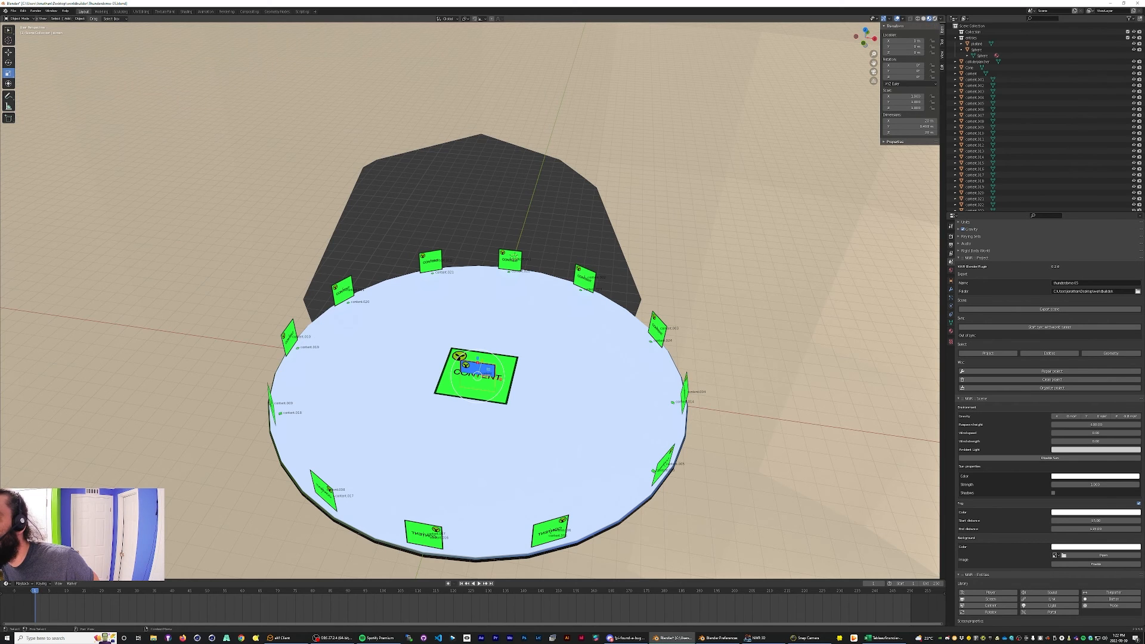
left_click(935, 19)
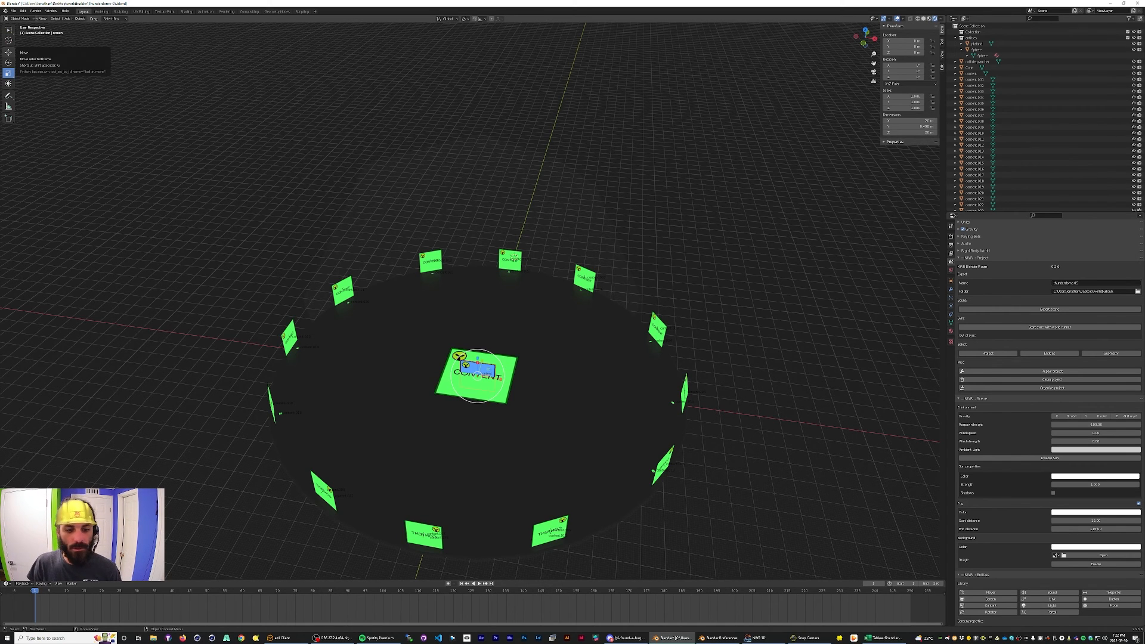
Move the selected screen back and up with the Move tool, clear of the central content panel.
left_click(9, 53)
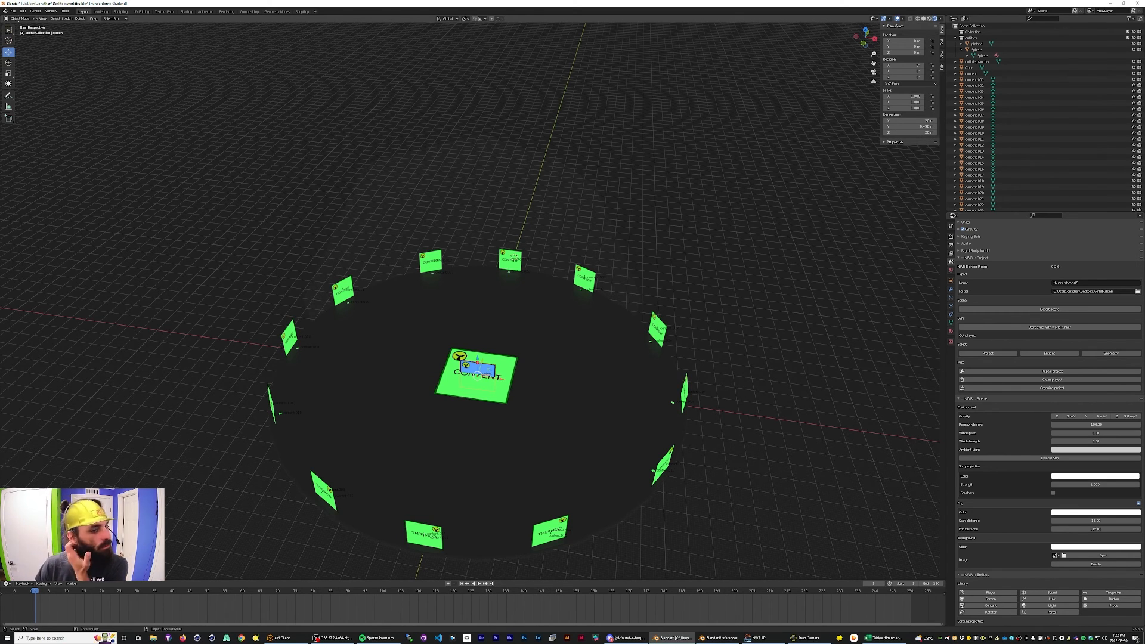
scroll(477, 376, "up", 5)
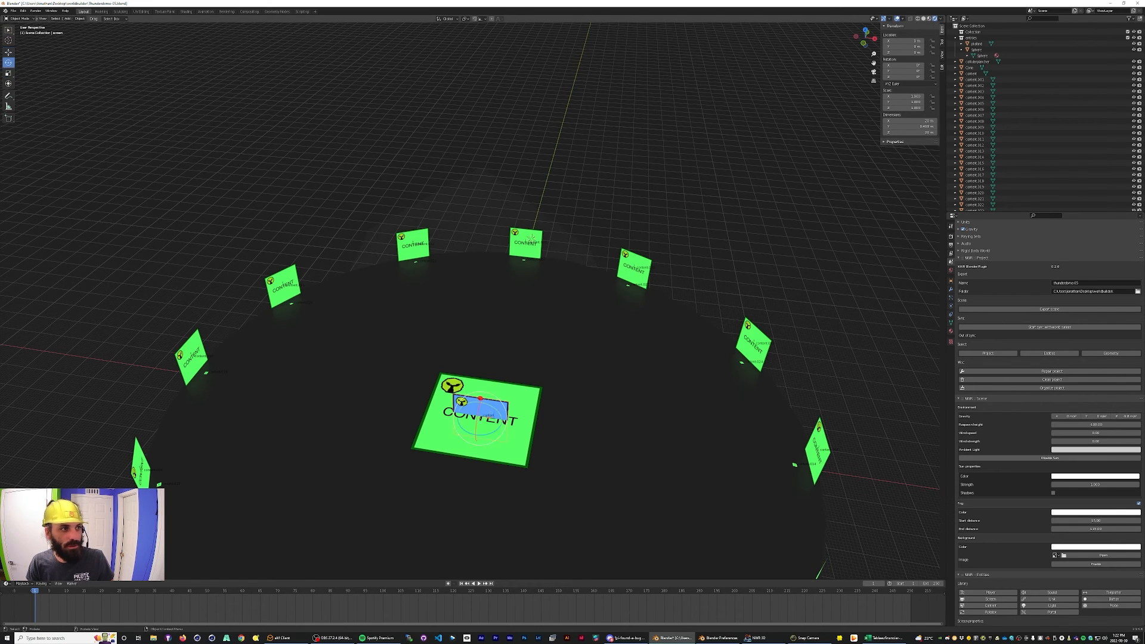
left_click(8, 29)
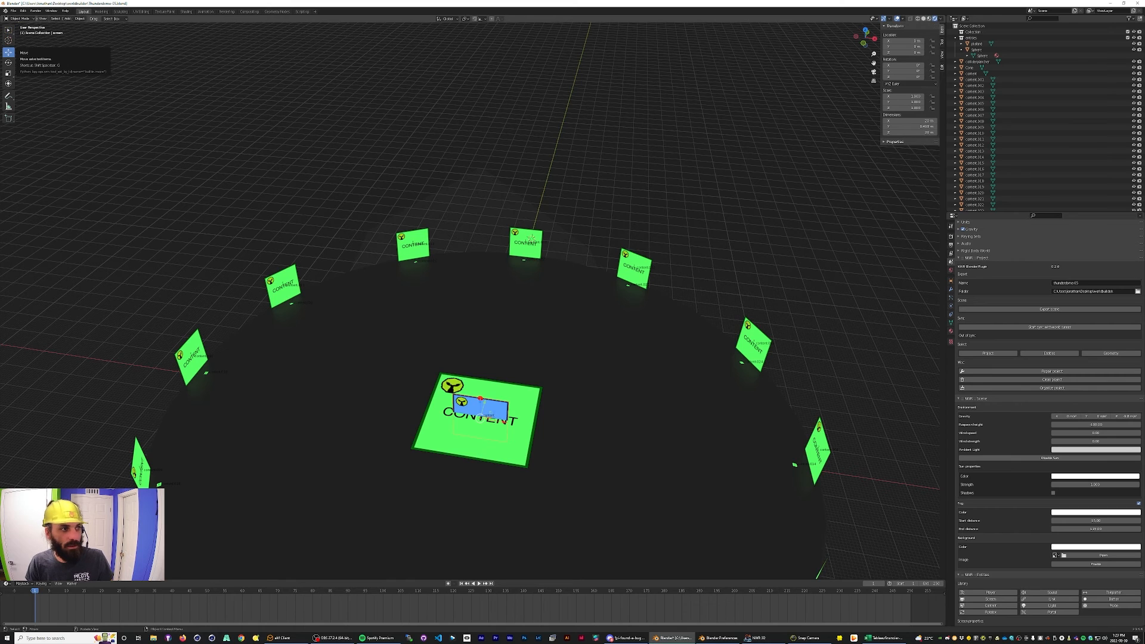
left_click(8, 73)
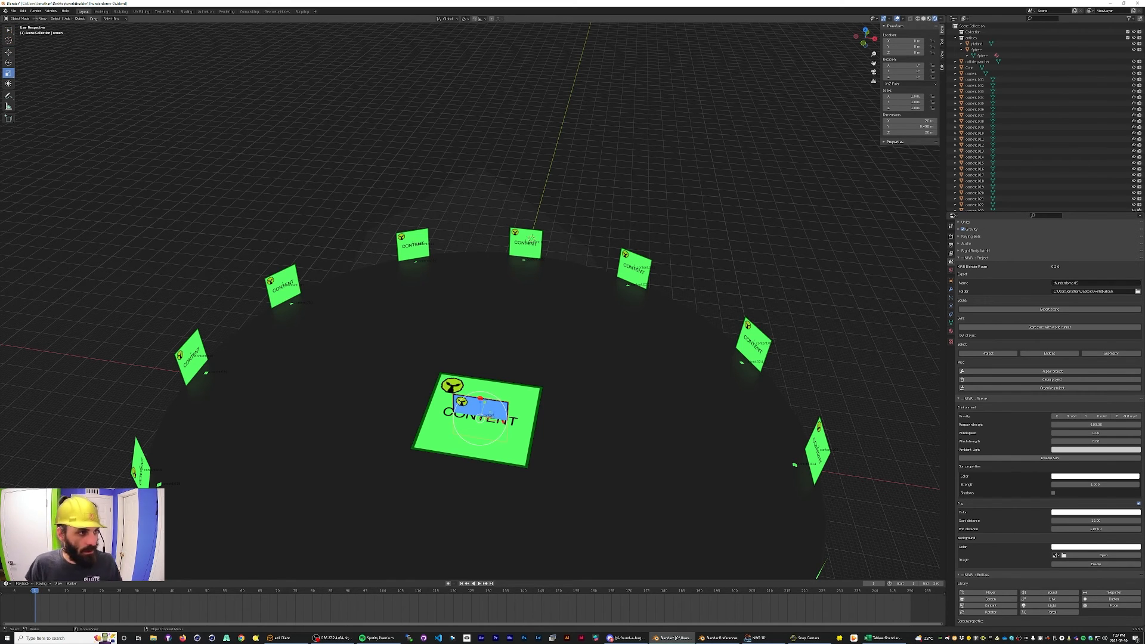
left_click(9, 51)
left_click_drag(481, 399, 498, 323)
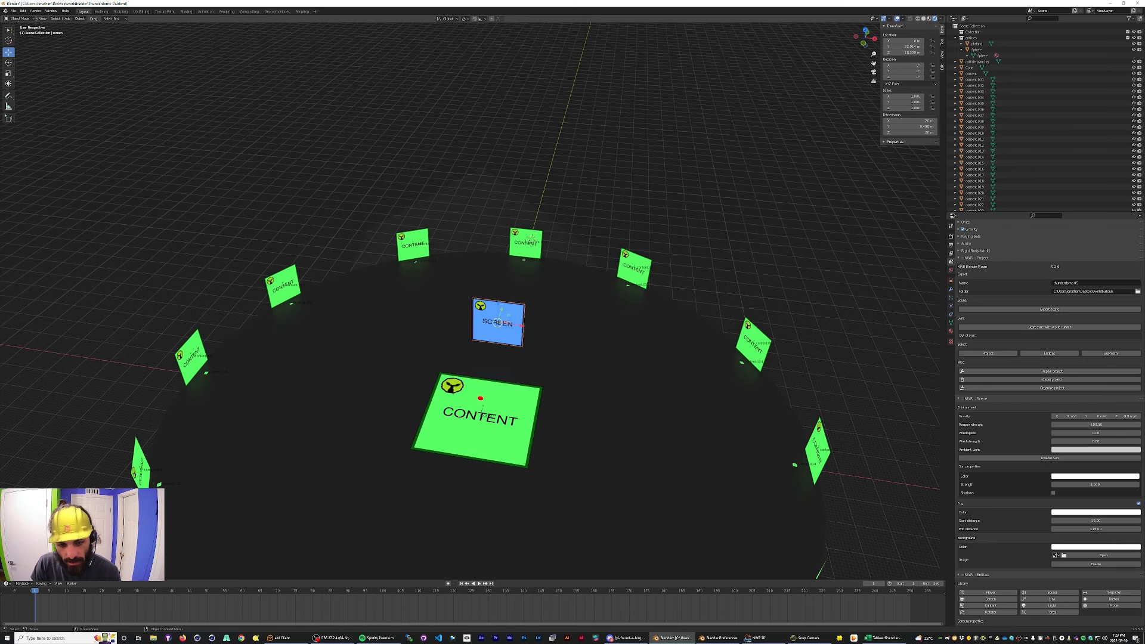
Select the cube and the circular floor object in turn to identify them in the scene.
left_click(977, 44)
left_click(970, 67)
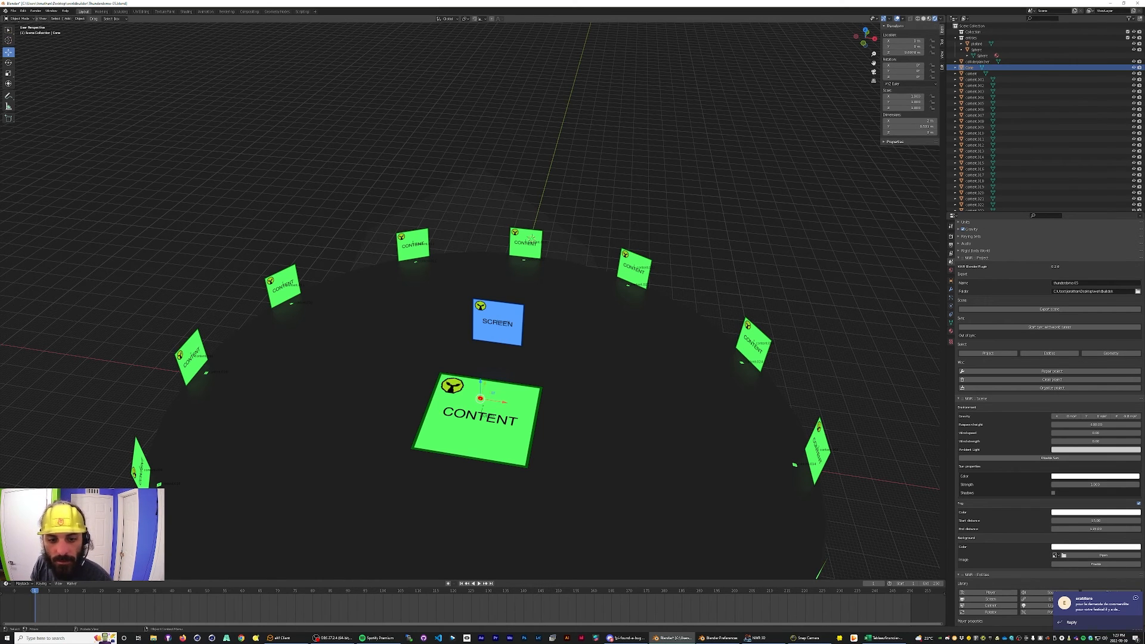
left_click(977, 43)
left_click(978, 62)
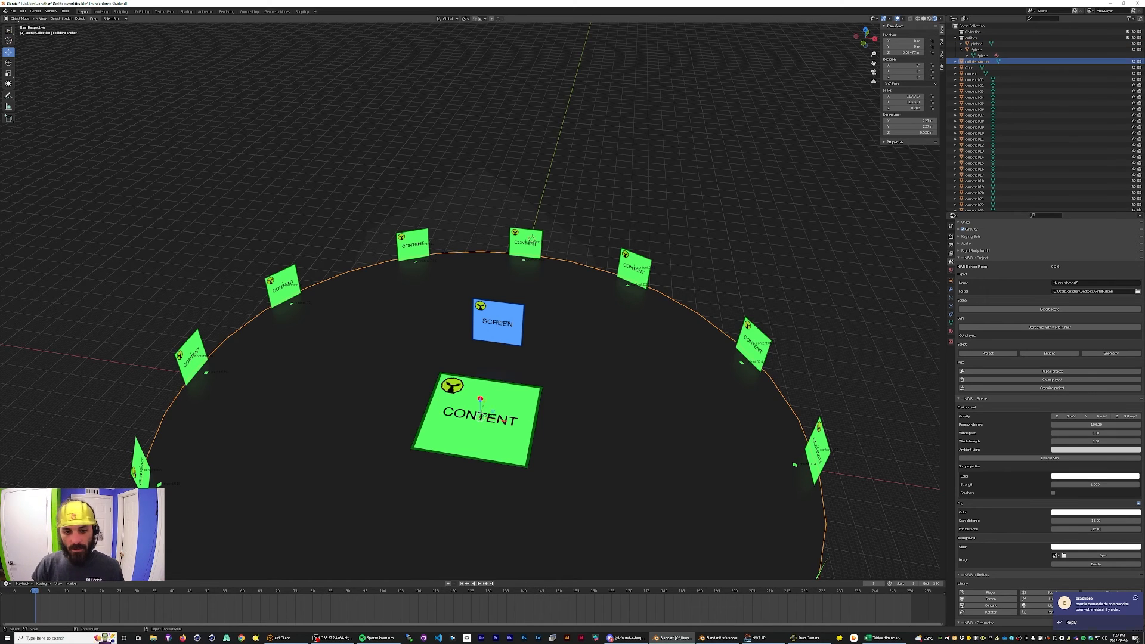
Select the screen again and increase its X scale in the object properties to stretch it into a wide banner.
left_click(497, 322)
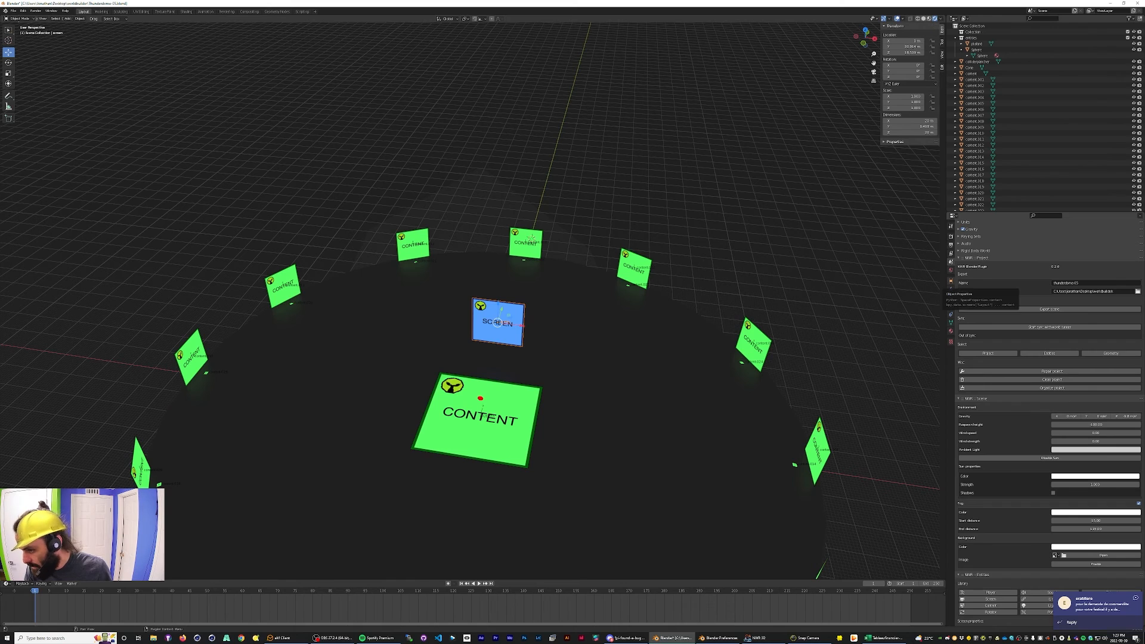
left_click(951, 281)
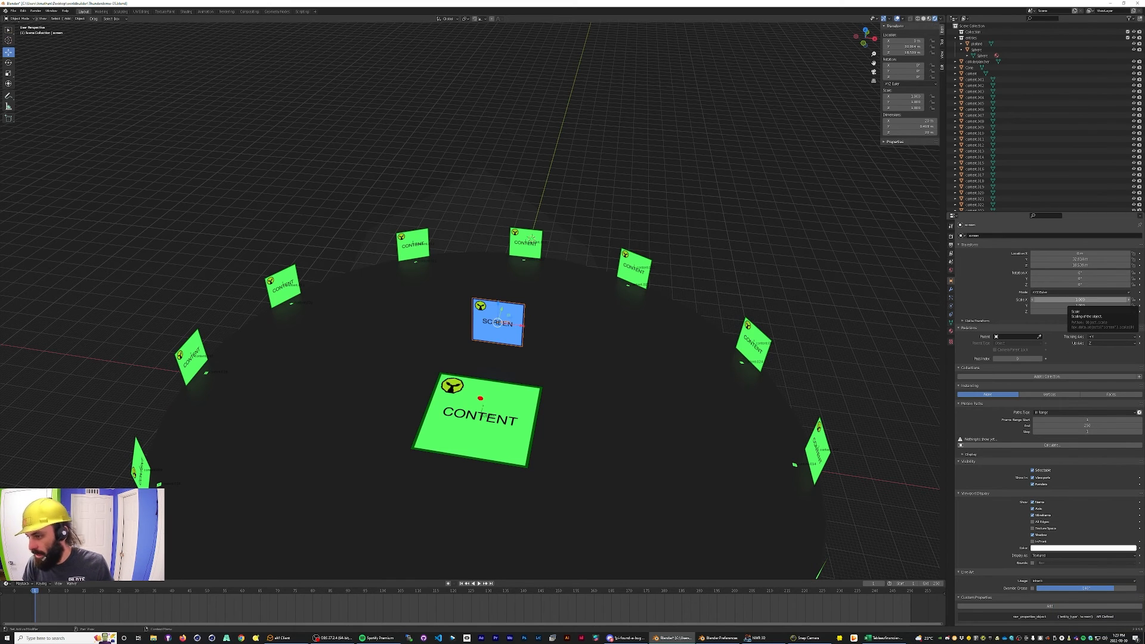
left_click(1074, 299)
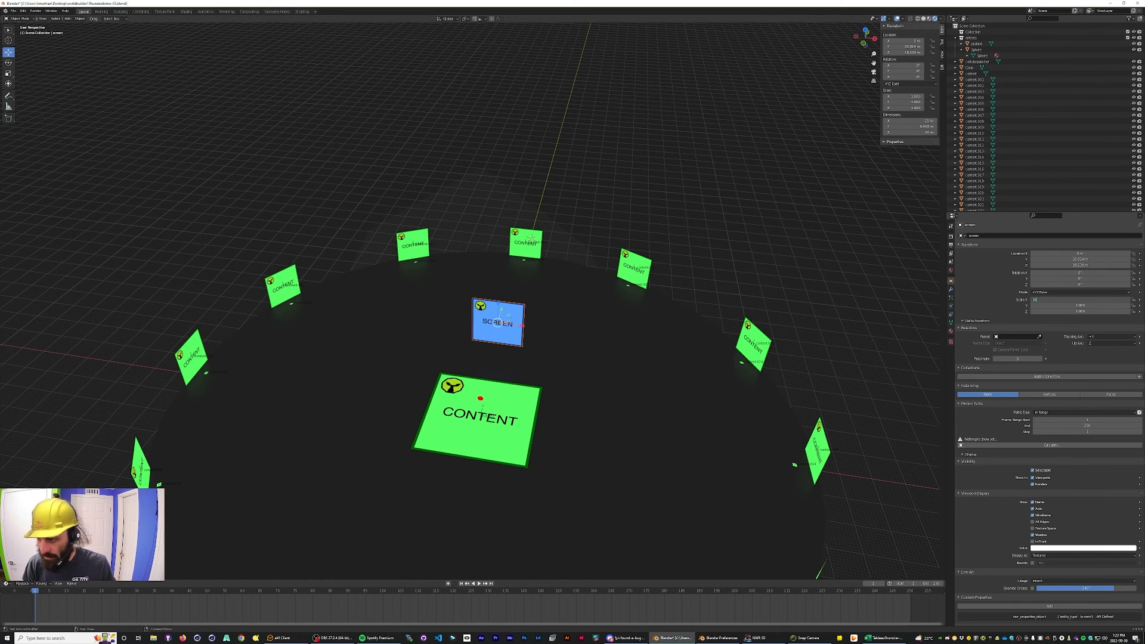
key("Return")
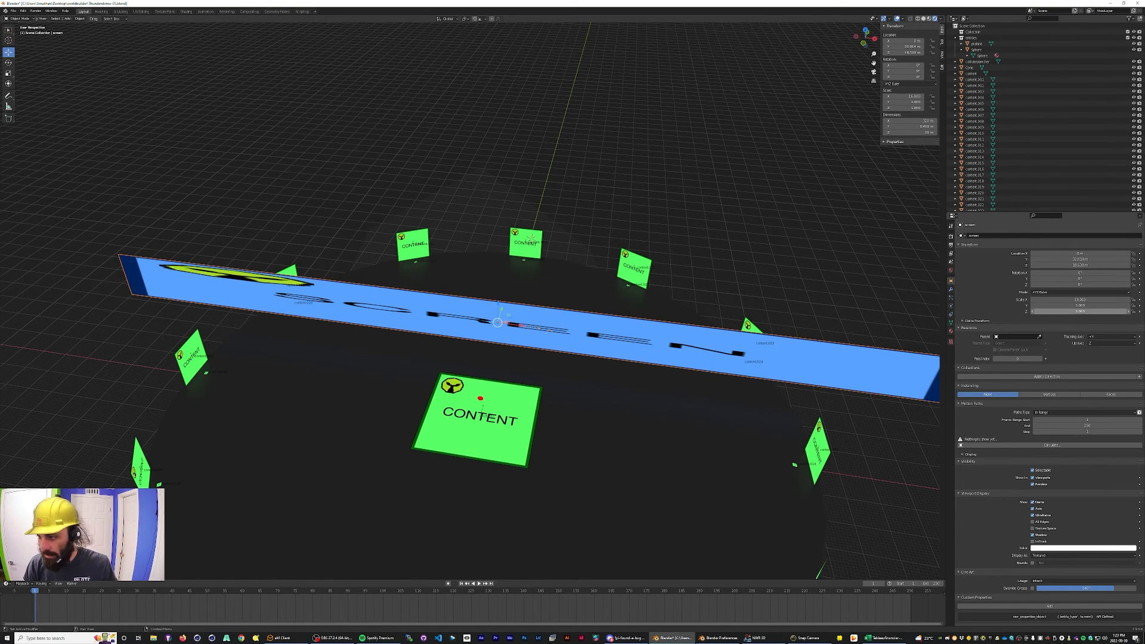
Set the selected screen's Z scale to 9 to make it taller.
left_click(1080, 311)
type("9")
key("Return")
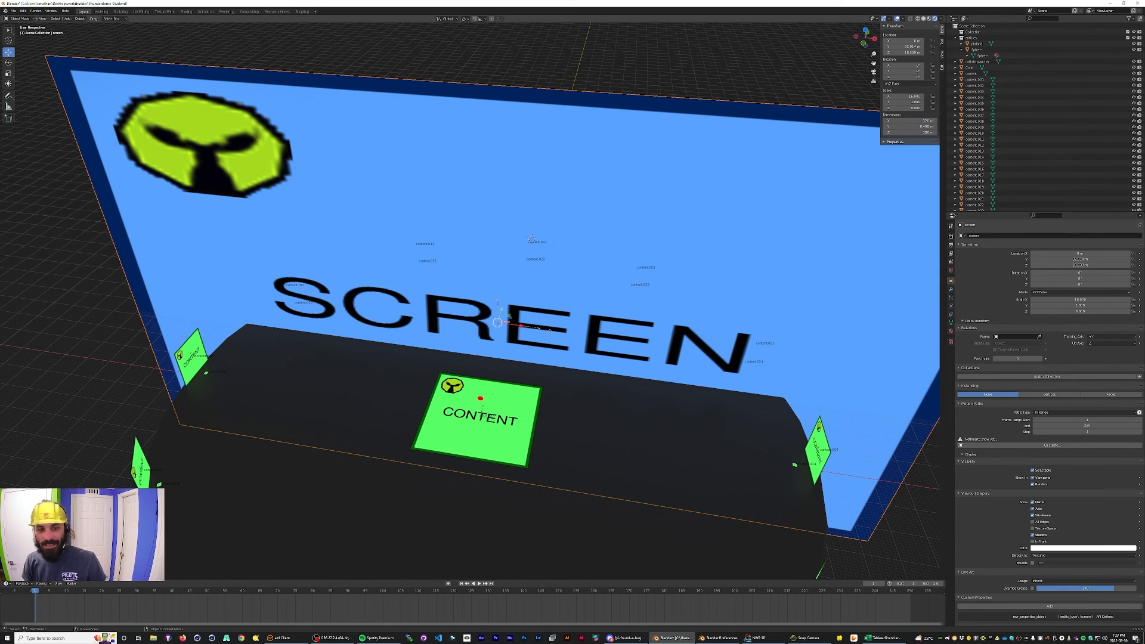
Raise the screen along the Z axis above the floor, and move it back along Y, well behind the ring of content panels.
key("g")
key("z")
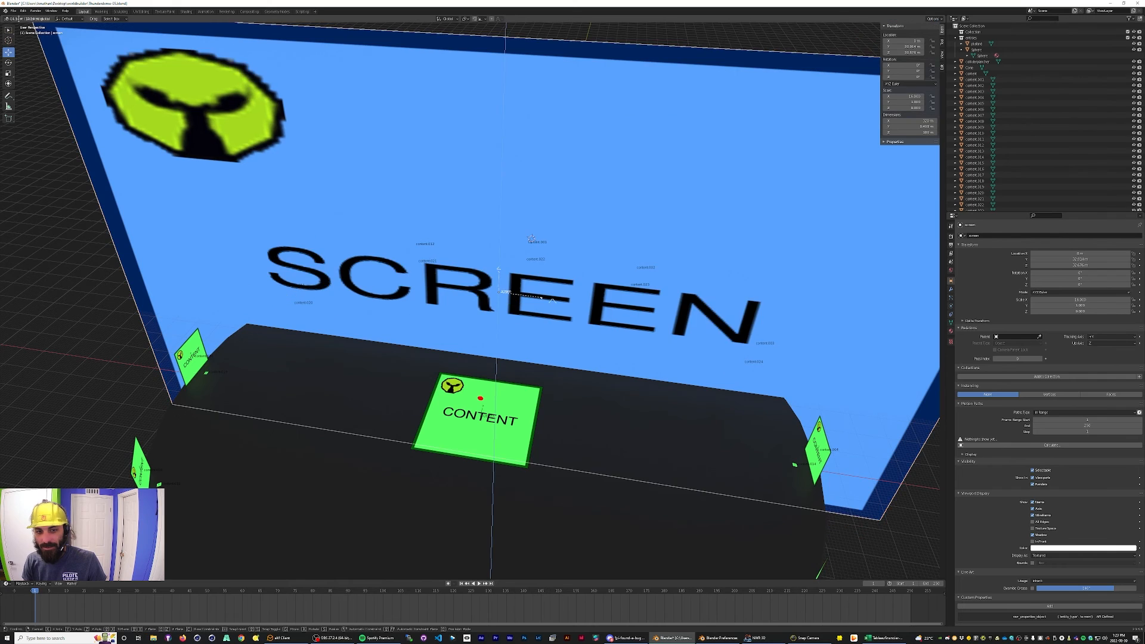
left_click(566, 145)
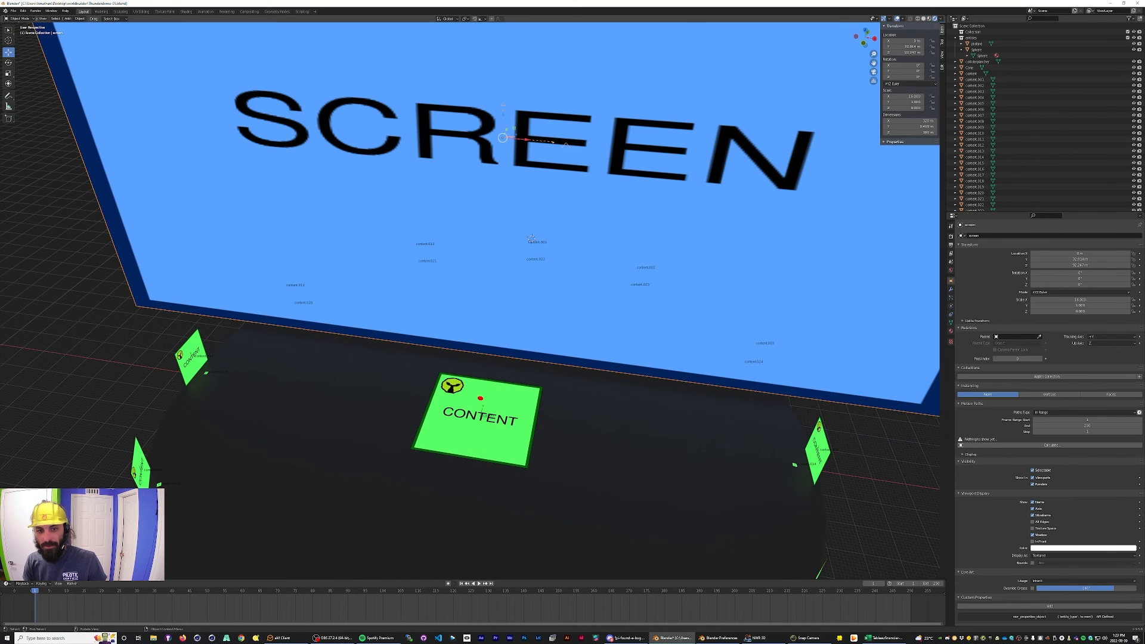
scroll(470, 301, "down", 4)
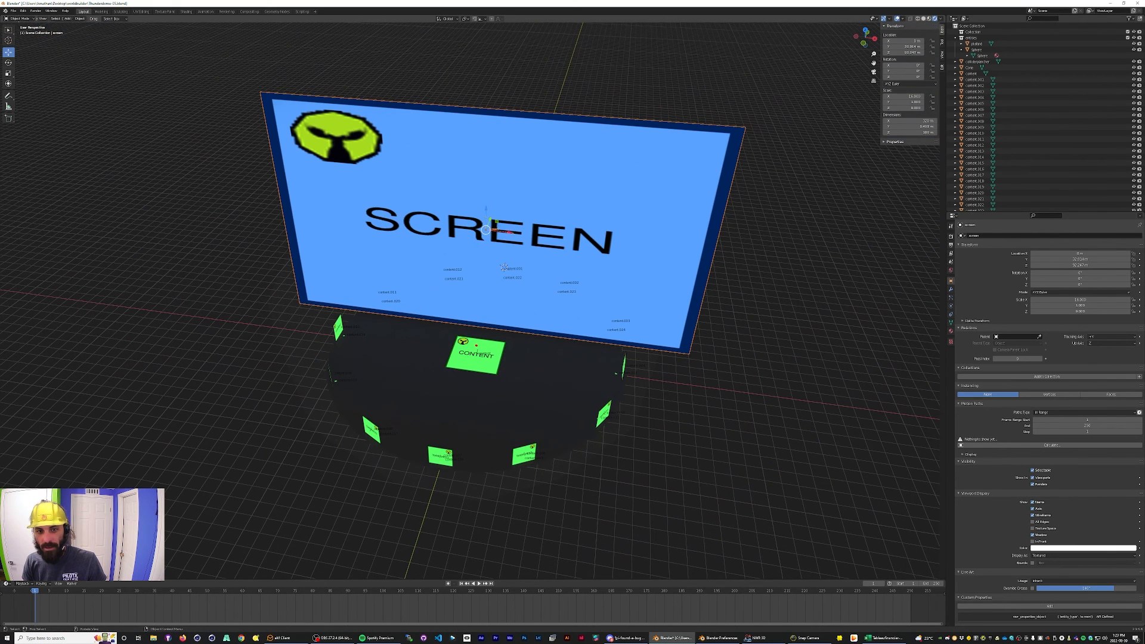
key("g")
key("y")
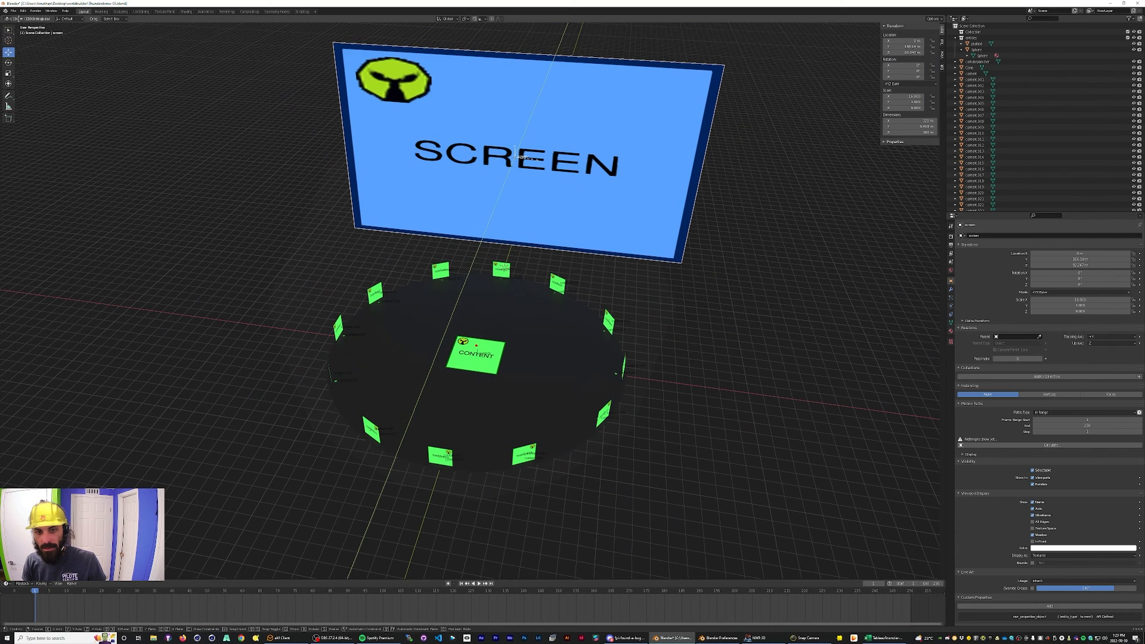
left_click(517, 154)
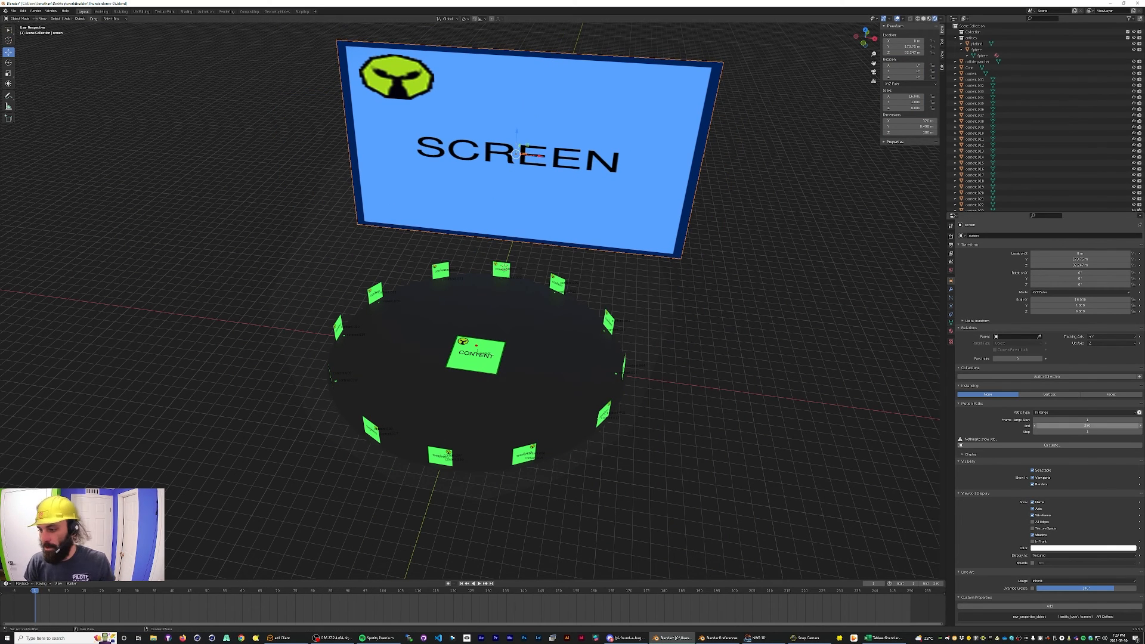
Reduce the screen to an X scale of 8 and a Z scale of 4.5.
double_click(1074, 299)
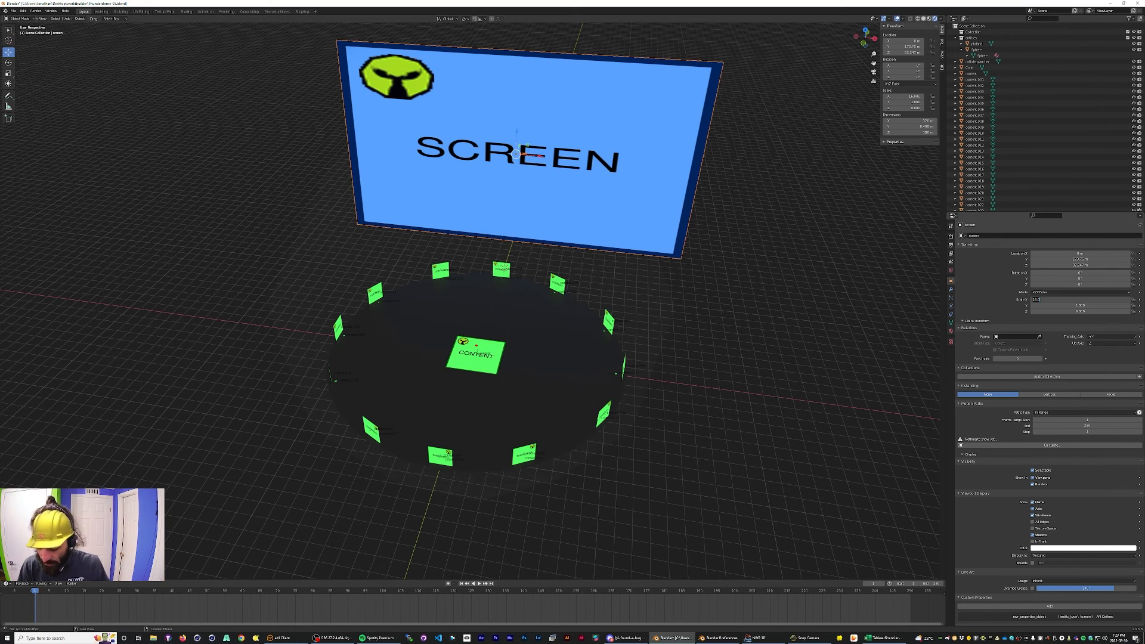
type("8")
key("Return")
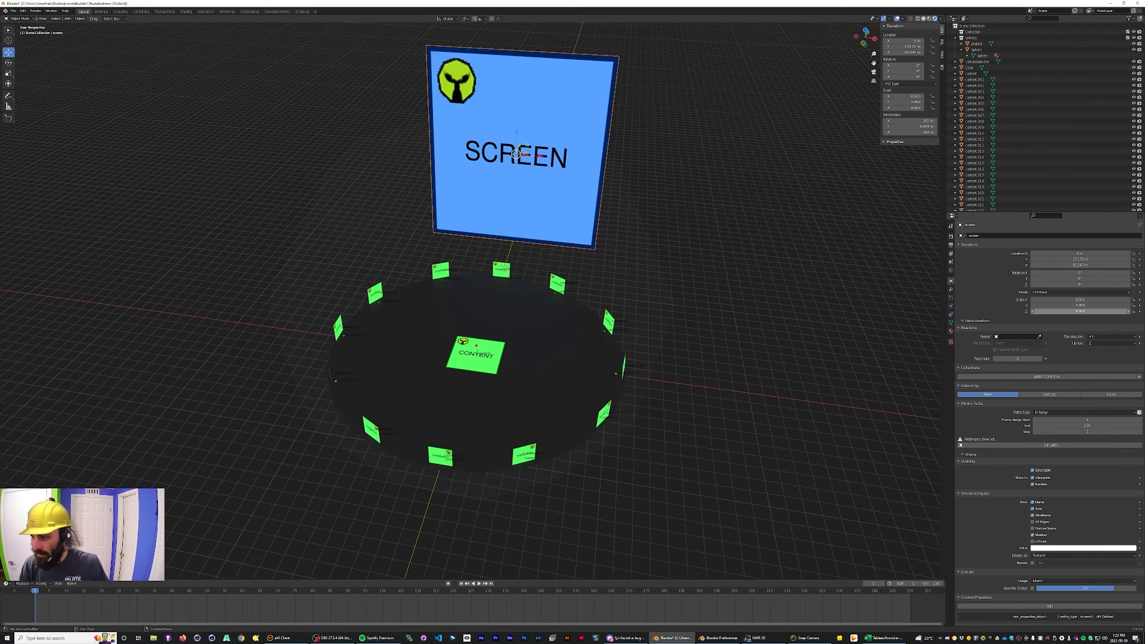
left_click(1073, 312)
type("4.5")
key("Return")
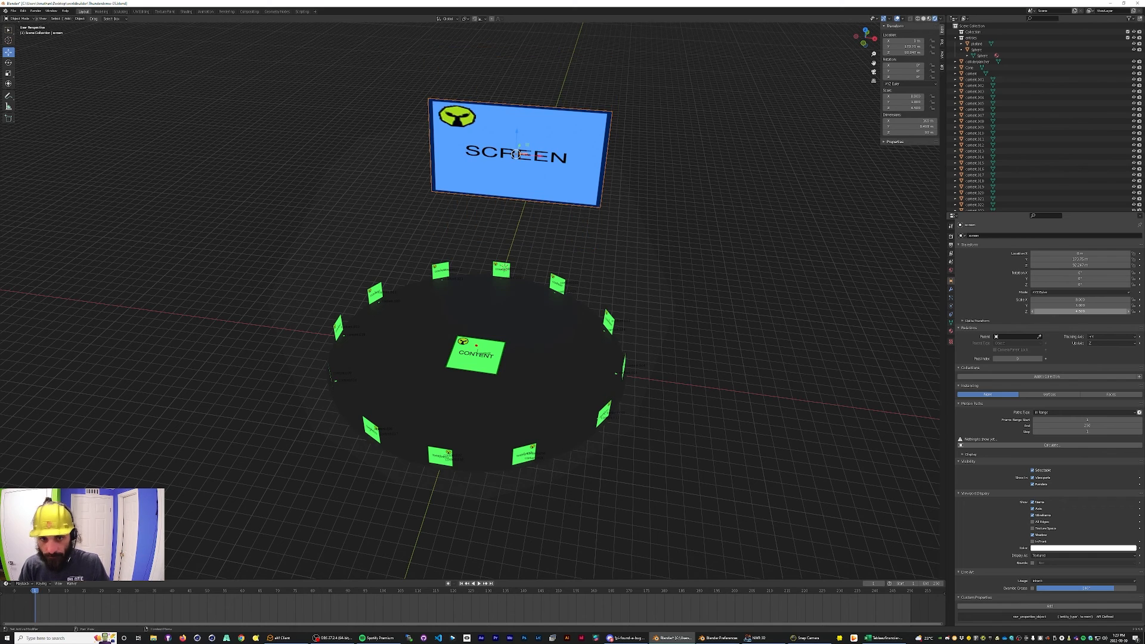
Lower the screen and reposition it along Z and Y so it stands just behind the rear content panels.
left_click_drag(517, 133, 513, 232)
key("g")
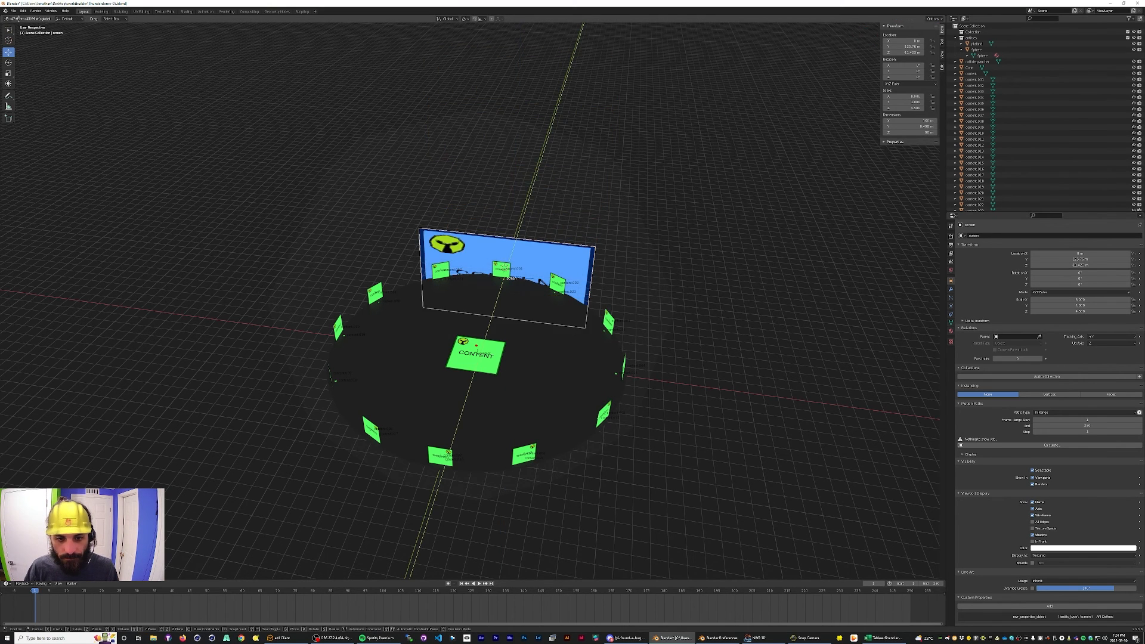
key("z")
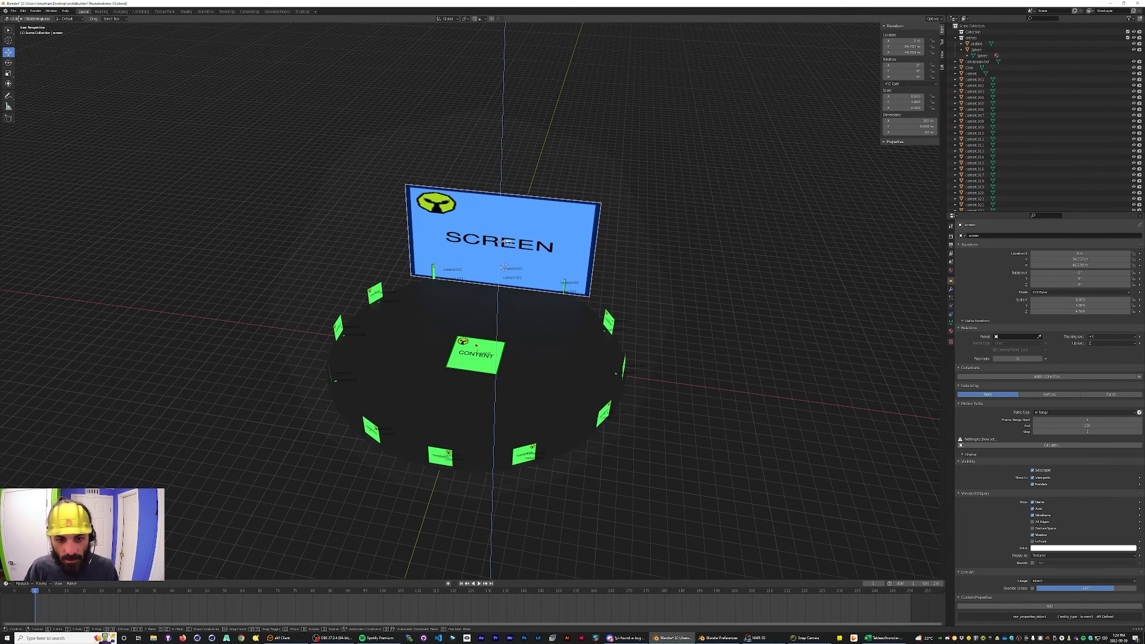
key("y")
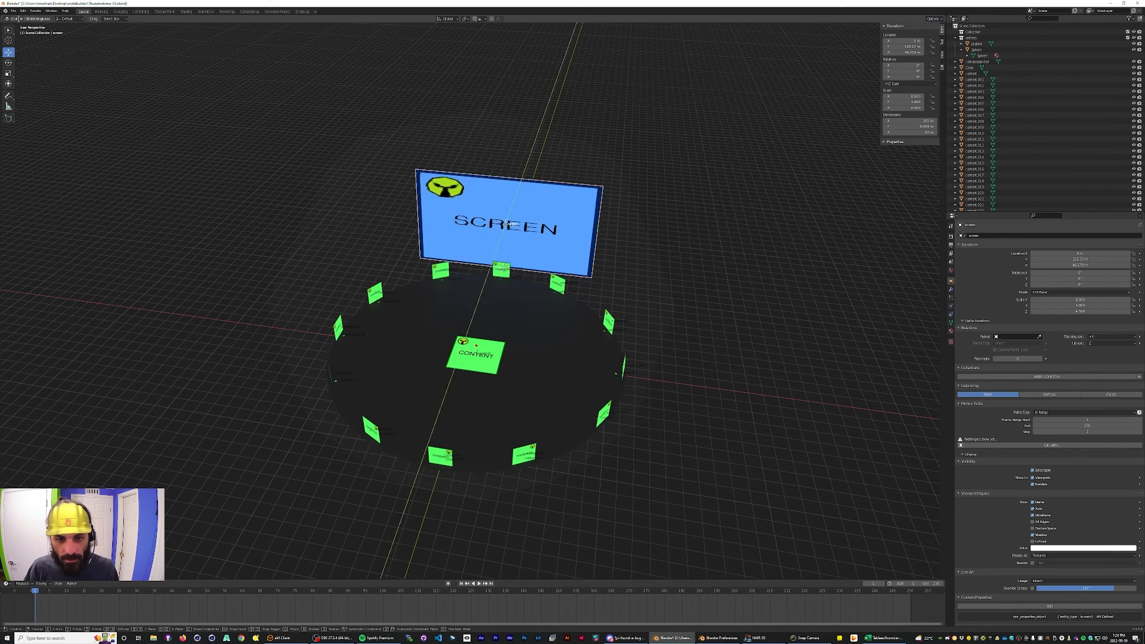
left_click(512, 221)
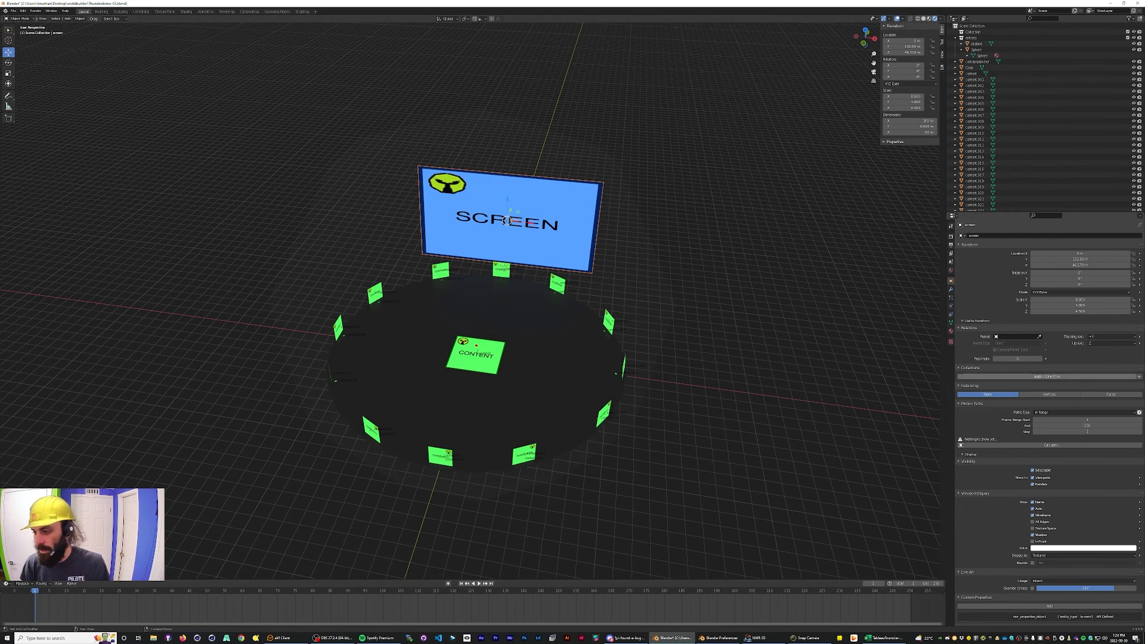
Export the scene from the add-on's scene settings and start its sync.
left_click(951, 262)
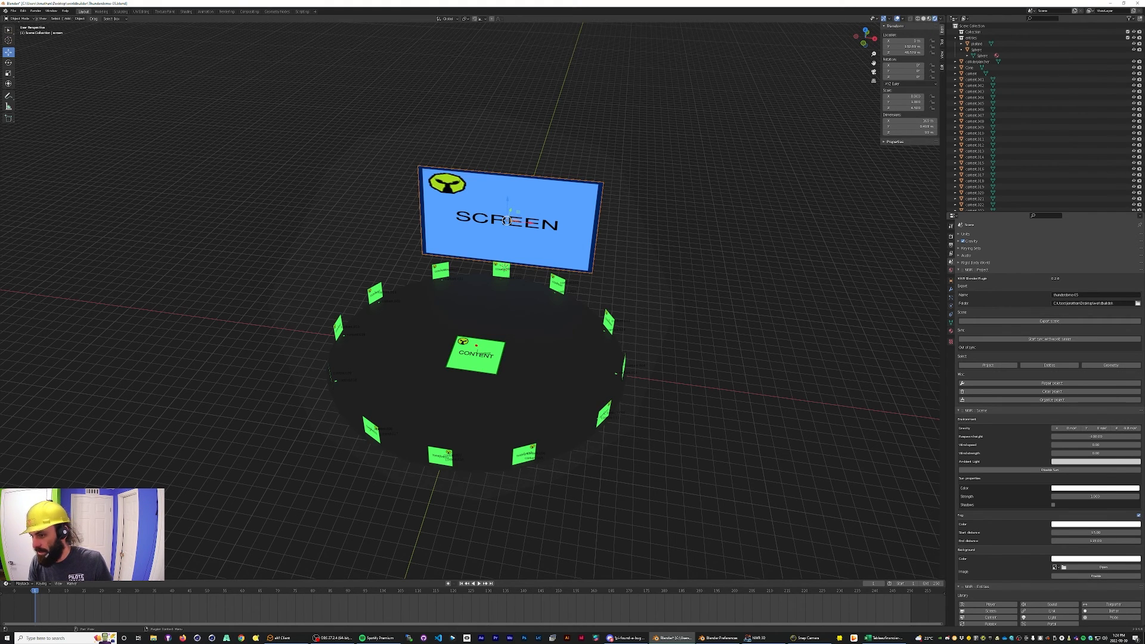
left_click(1032, 321)
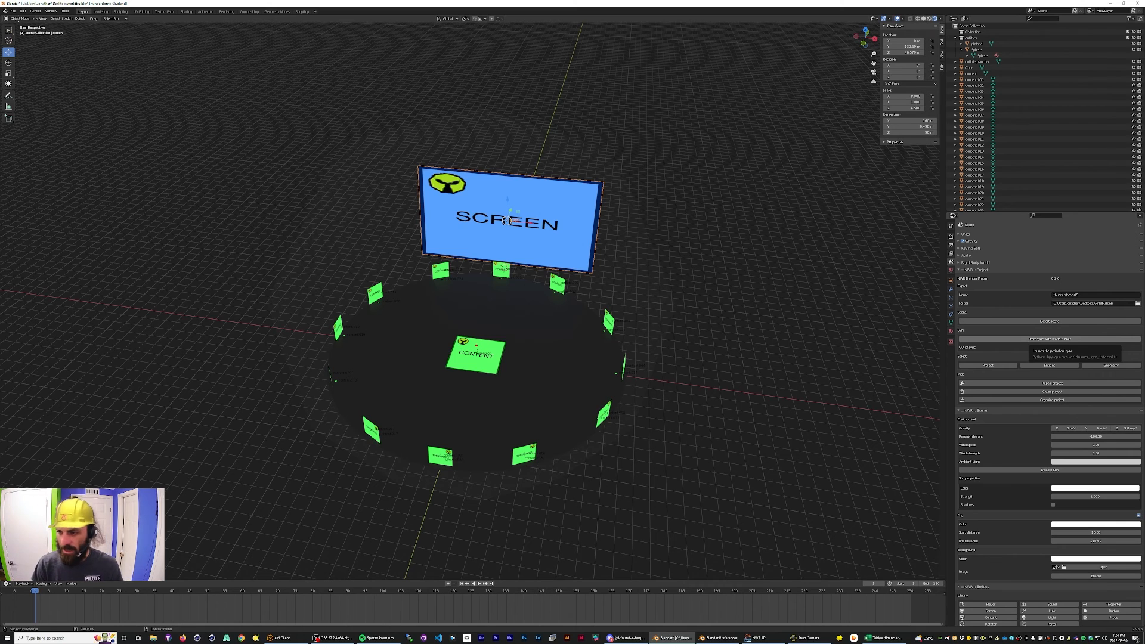
left_click(1032, 339)
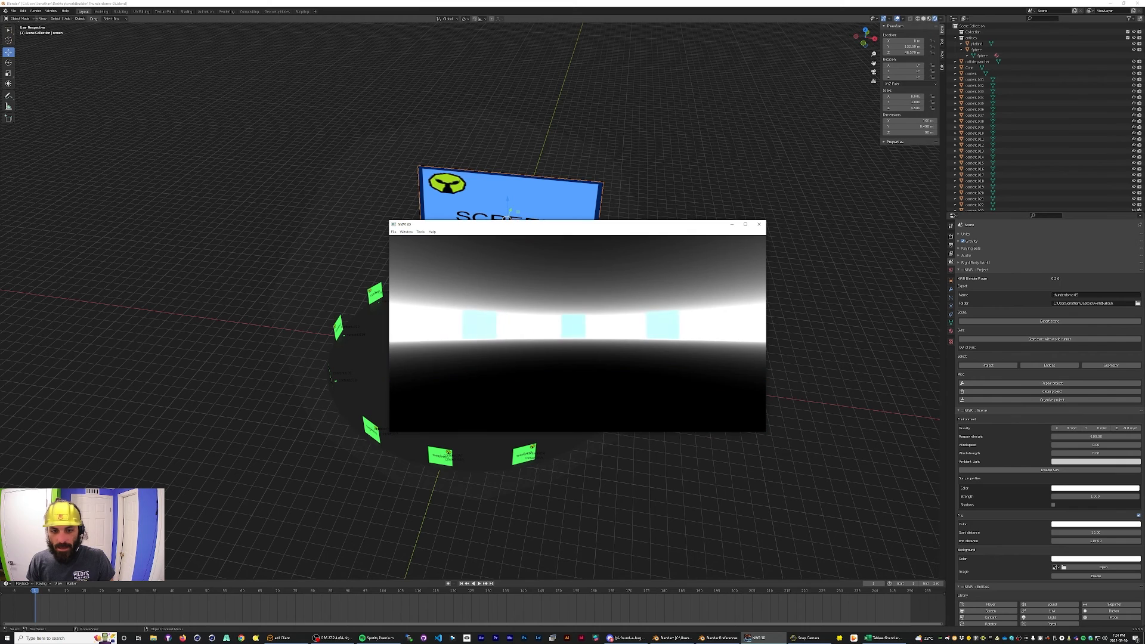
Walk through the exported scene in the 3D viewer, examining the content panels and looking for the screen.
key("w")
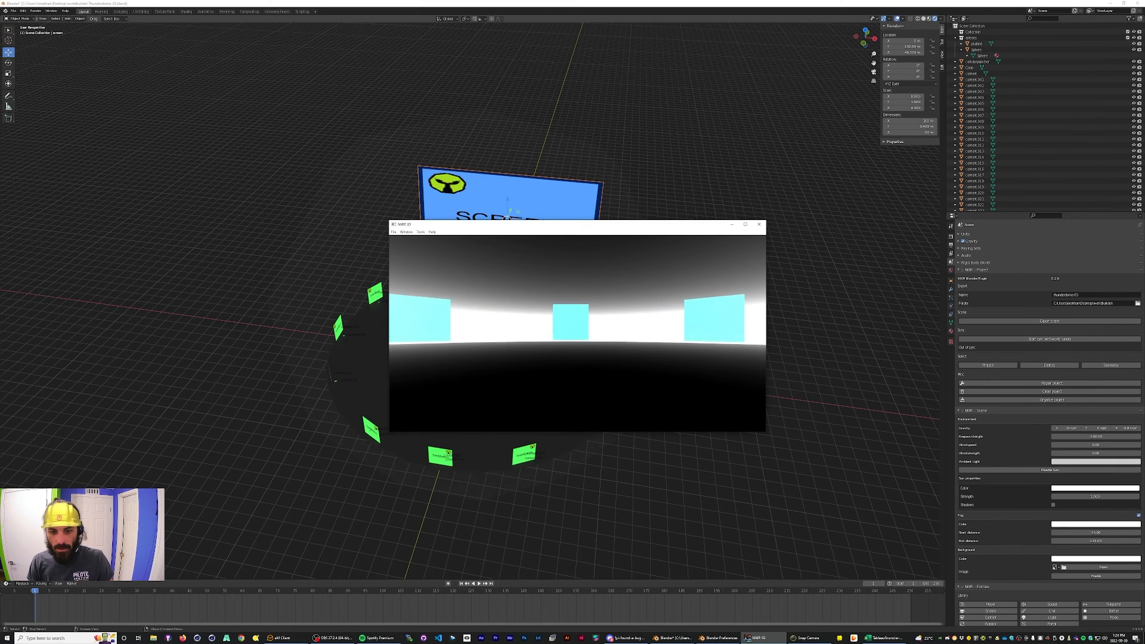
key("w")
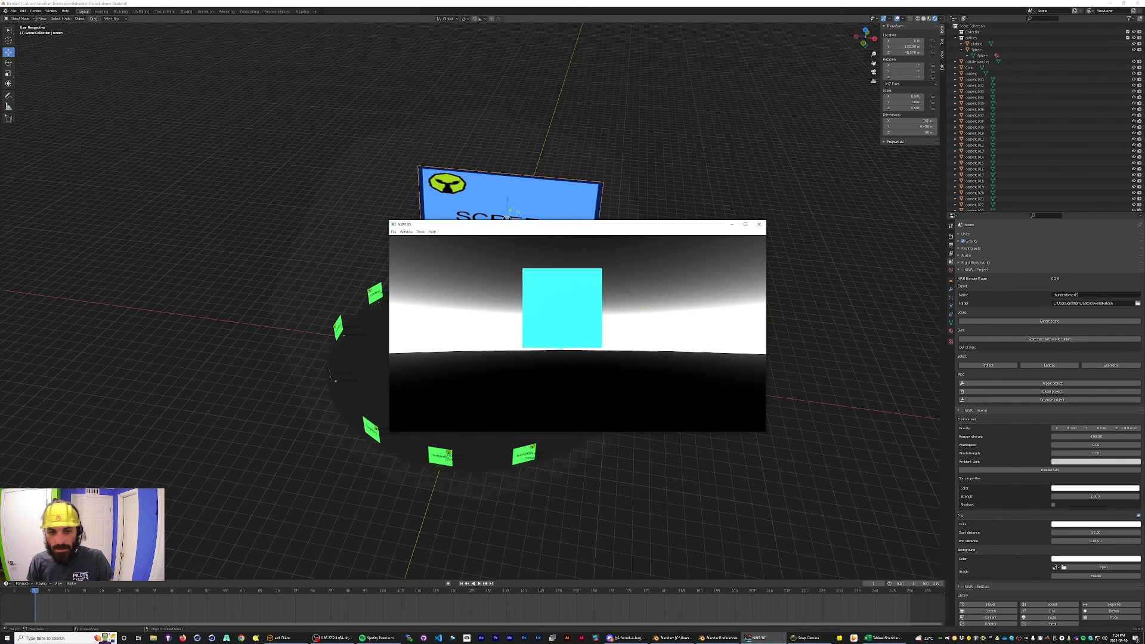
key("w")
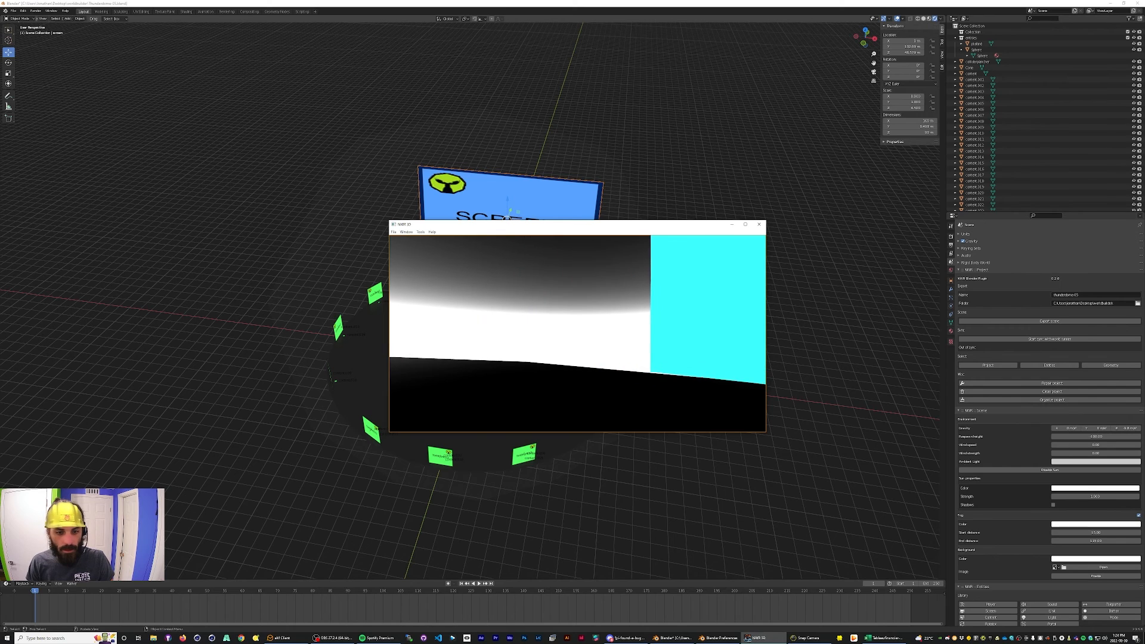
key("w")
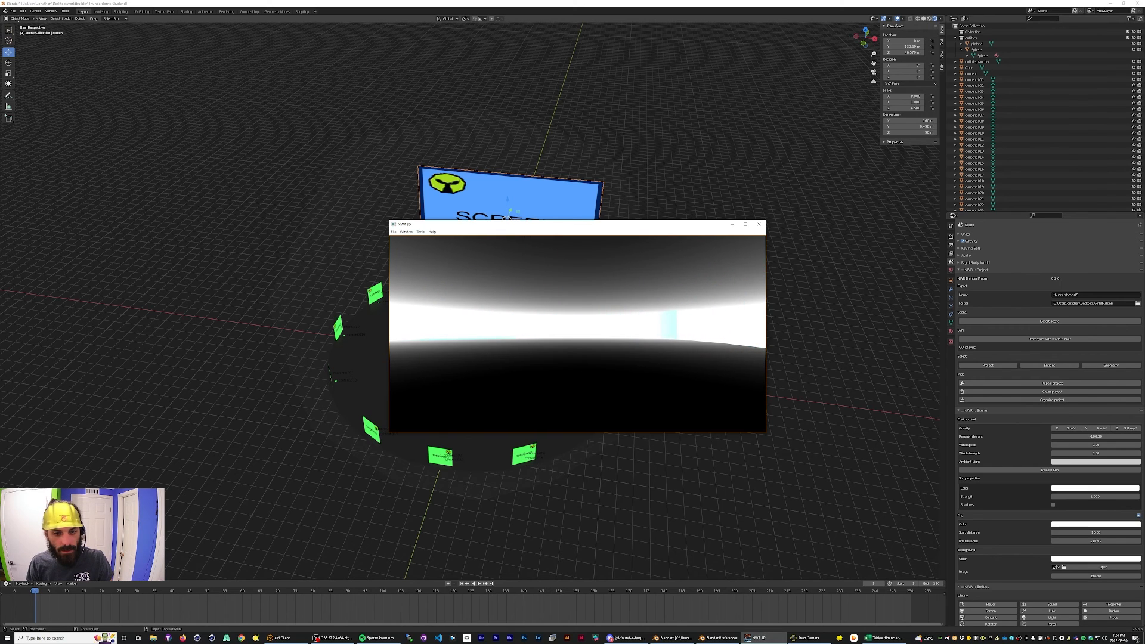
key("w")
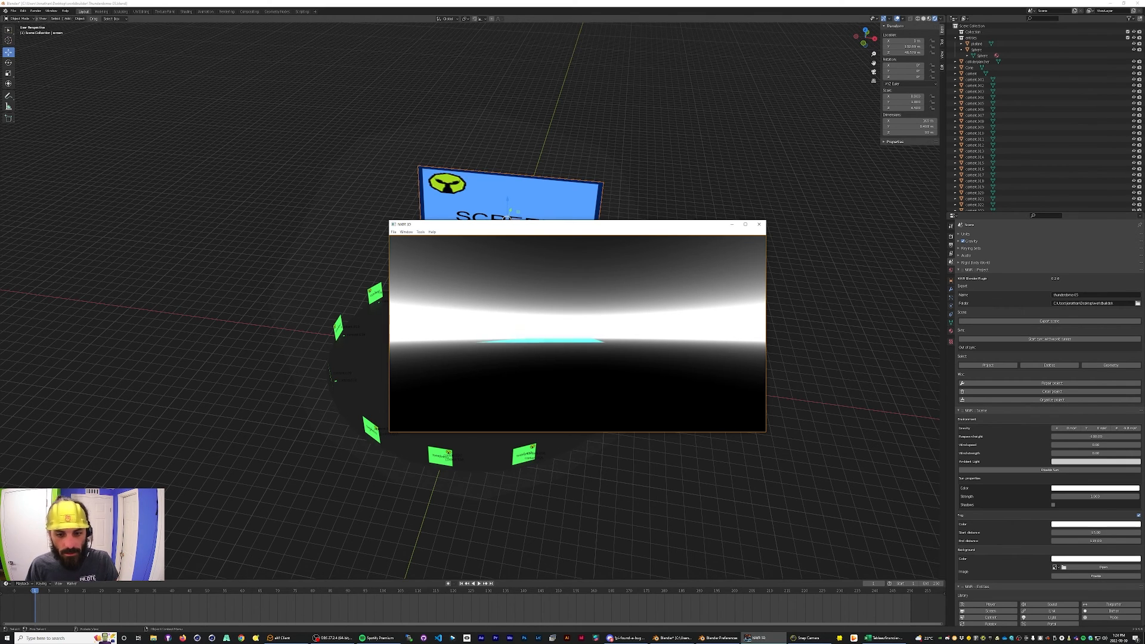
key("w")
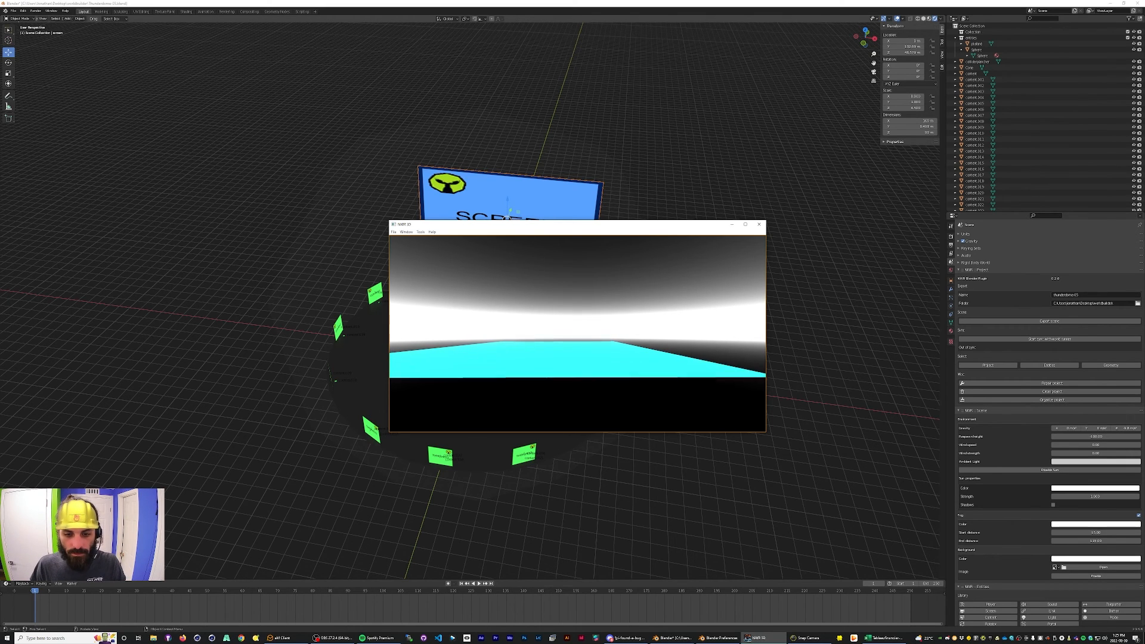
key("w")
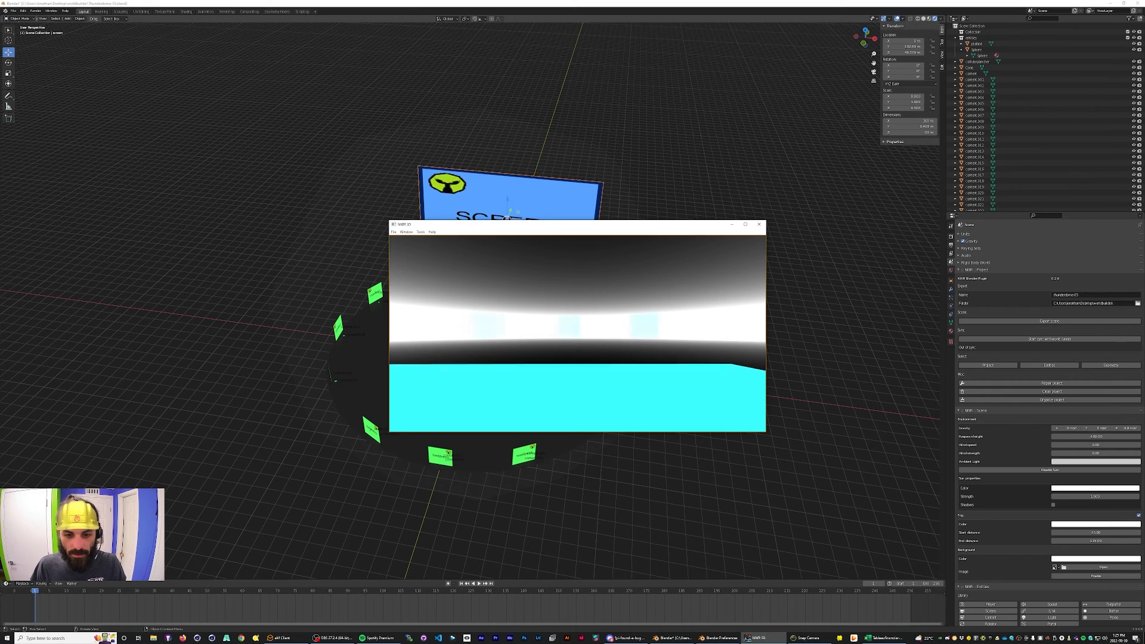
key("w")
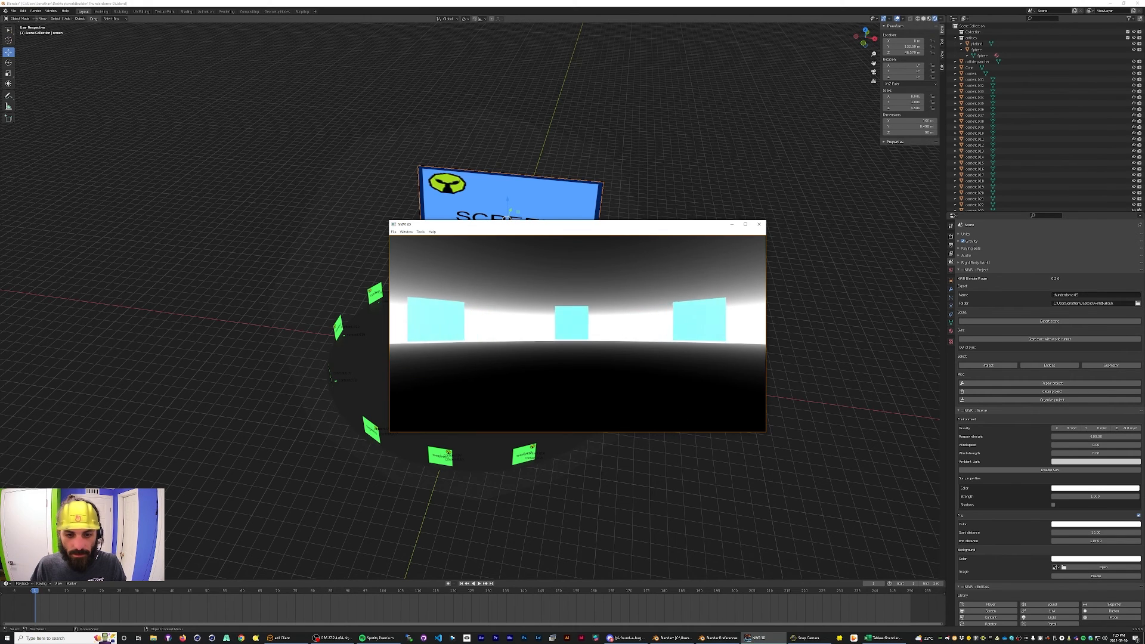
key("w")
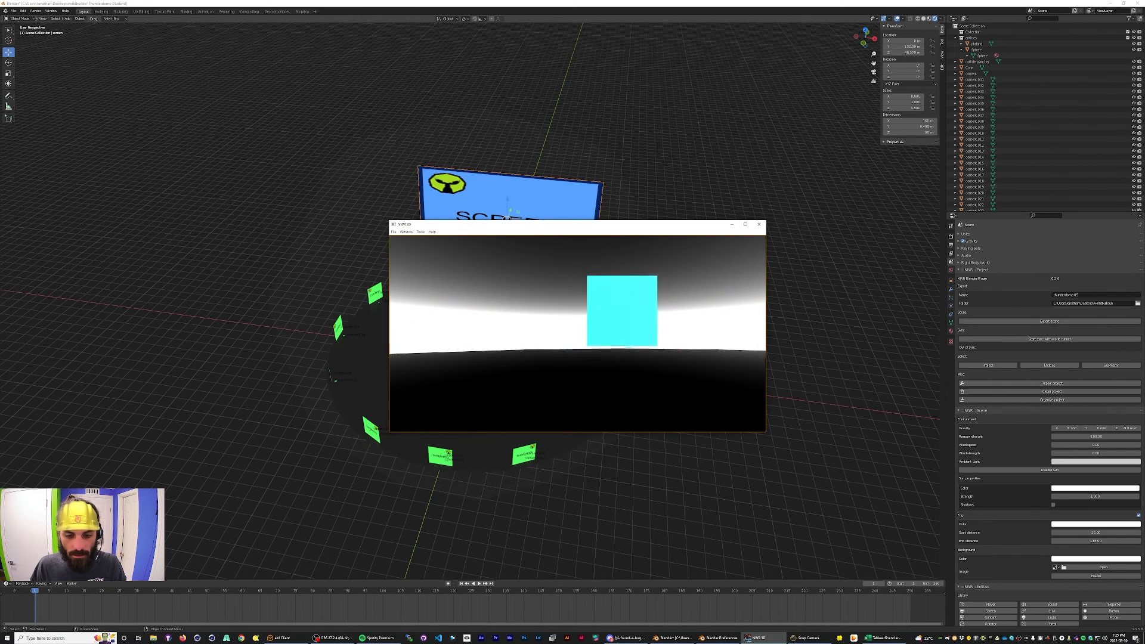
key("w")
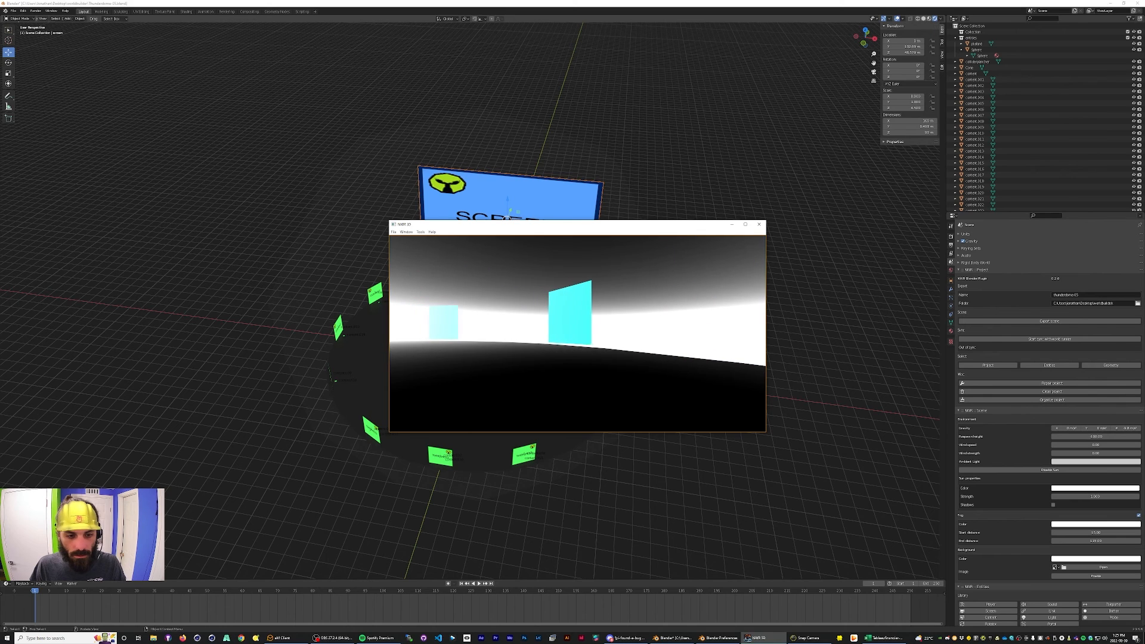
key("w")
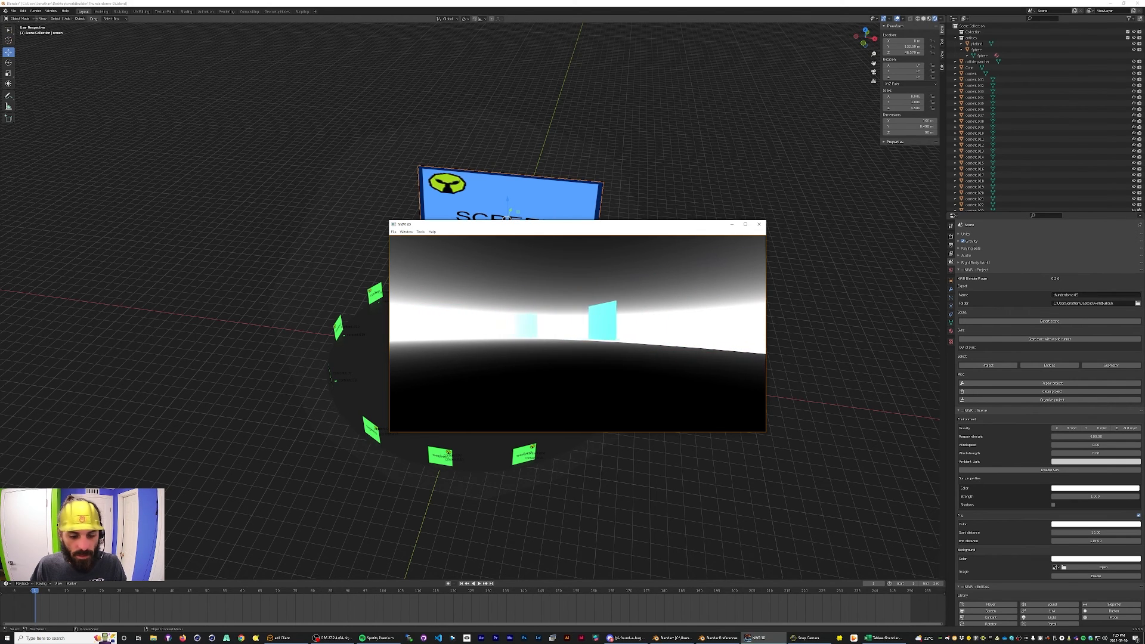
key("w")
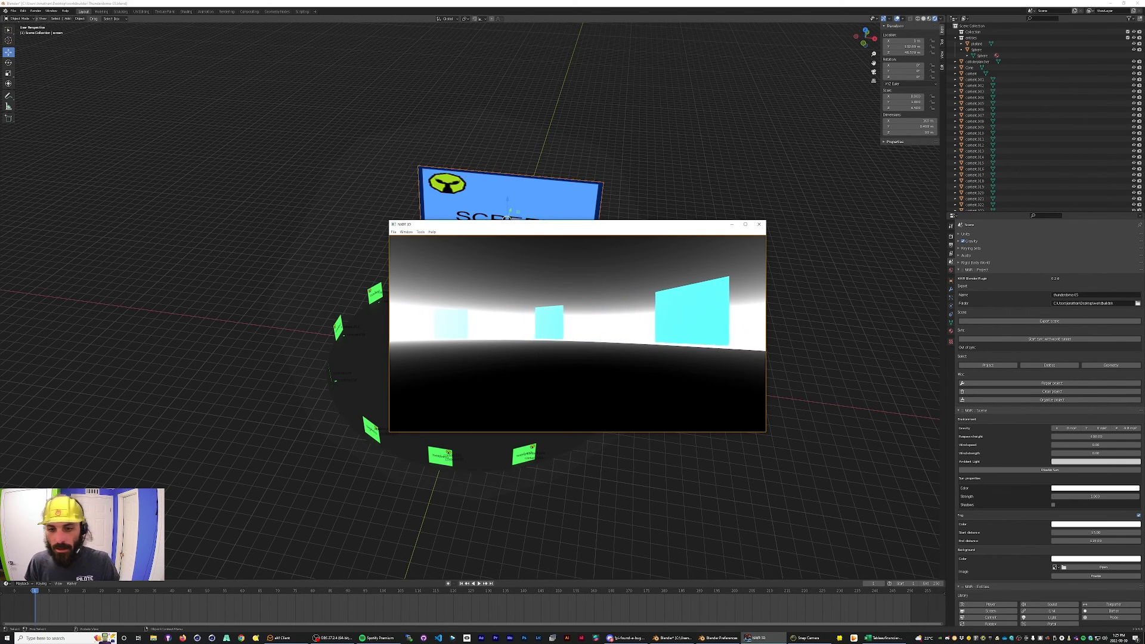
Switch back to Blender, move the screen forward along Y to just behind the central content panel, and export the scene again.
key("alt+Tab")
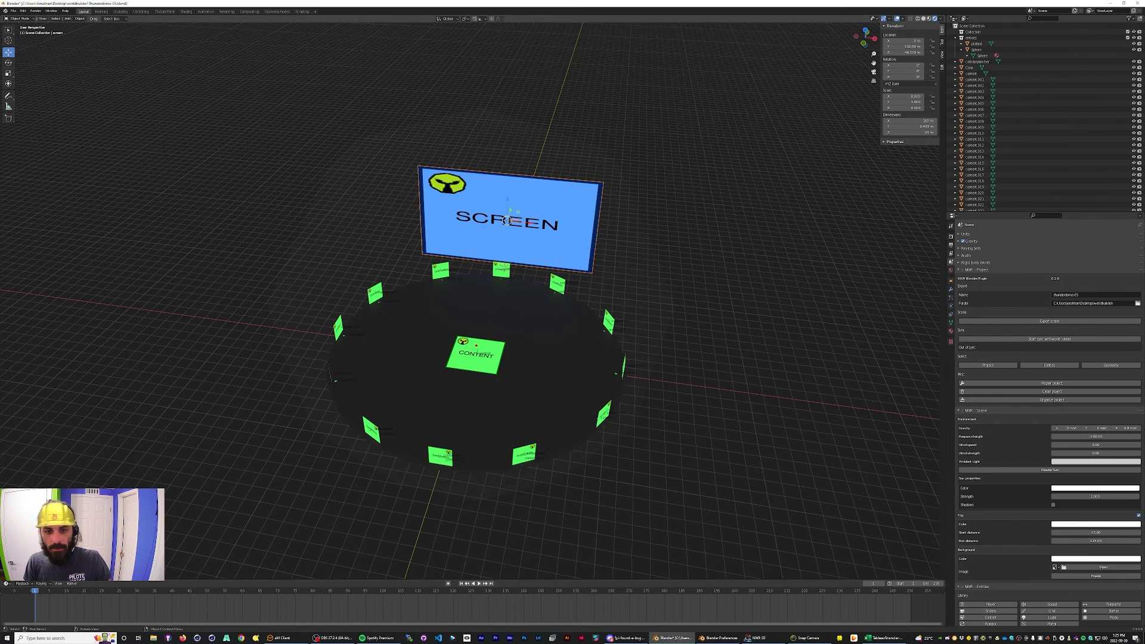
key("g")
key("y")
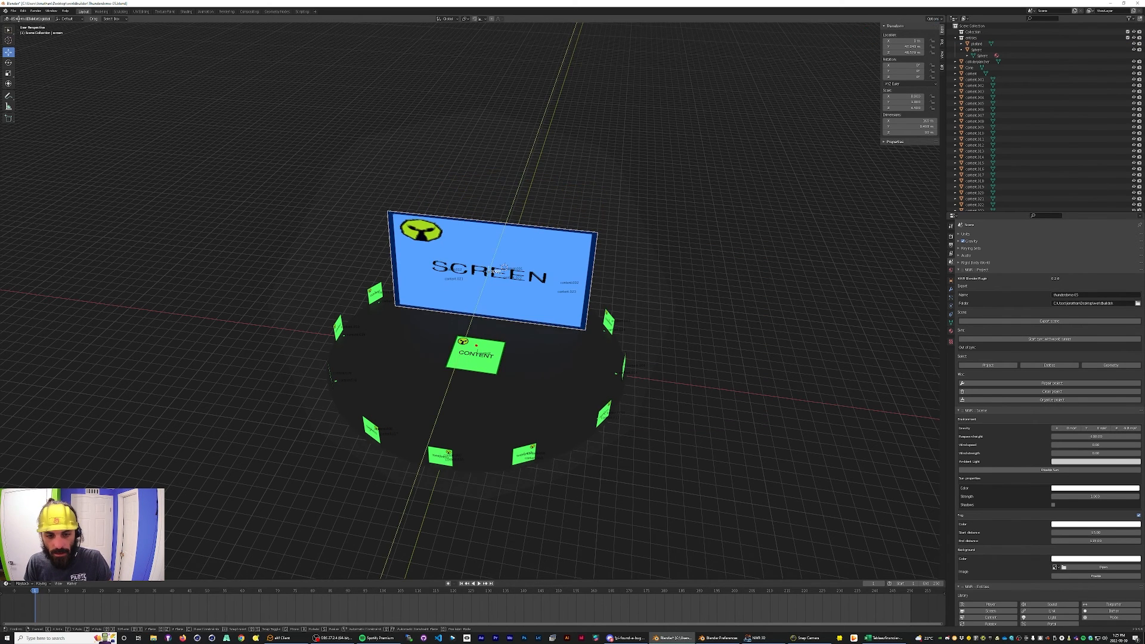
left_click(481, 294)
left_click(1050, 321)
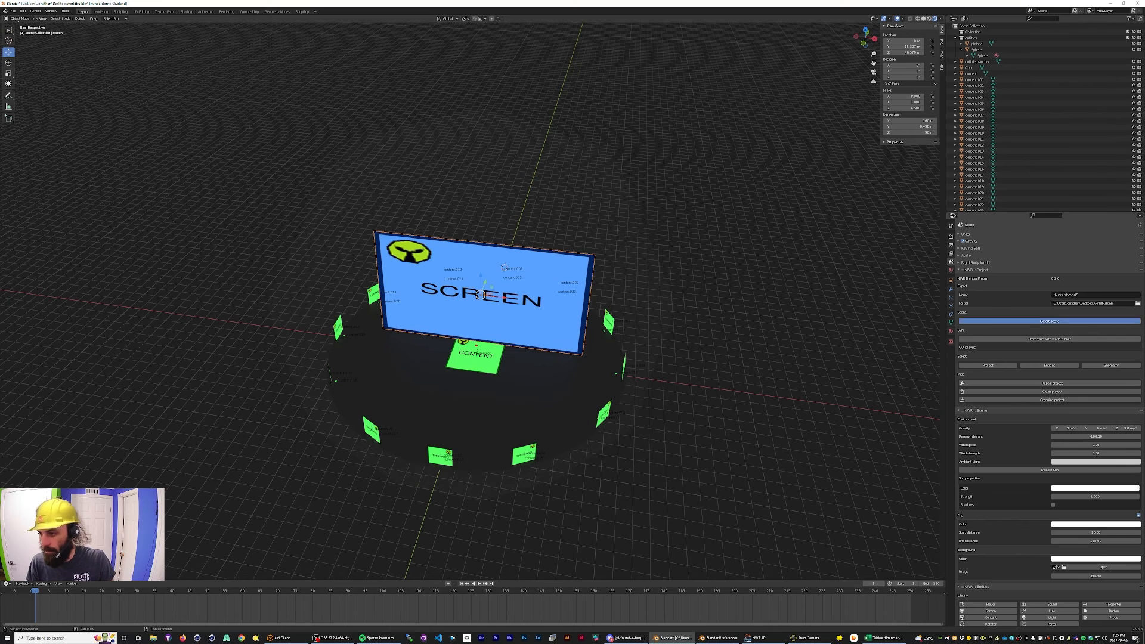
Reopen the exported scene in the 3D viewer and move the viewer window aside so the Blender screen object is uncovered.
key("alt+Tab")
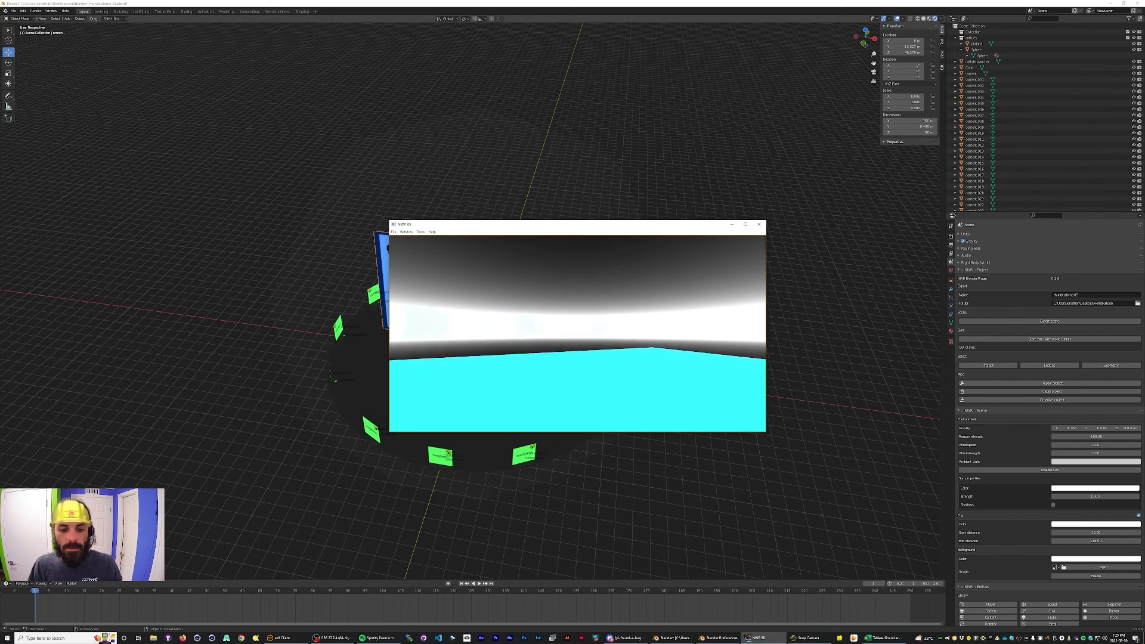
key("alt+f")
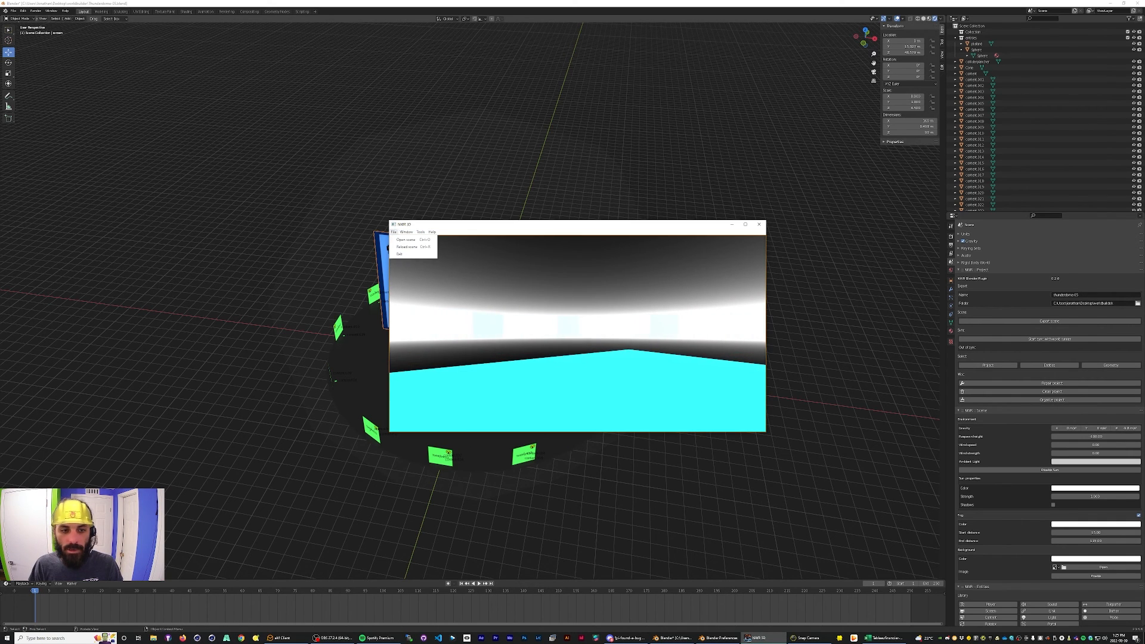
left_click(406, 239)
double_click(481, 343)
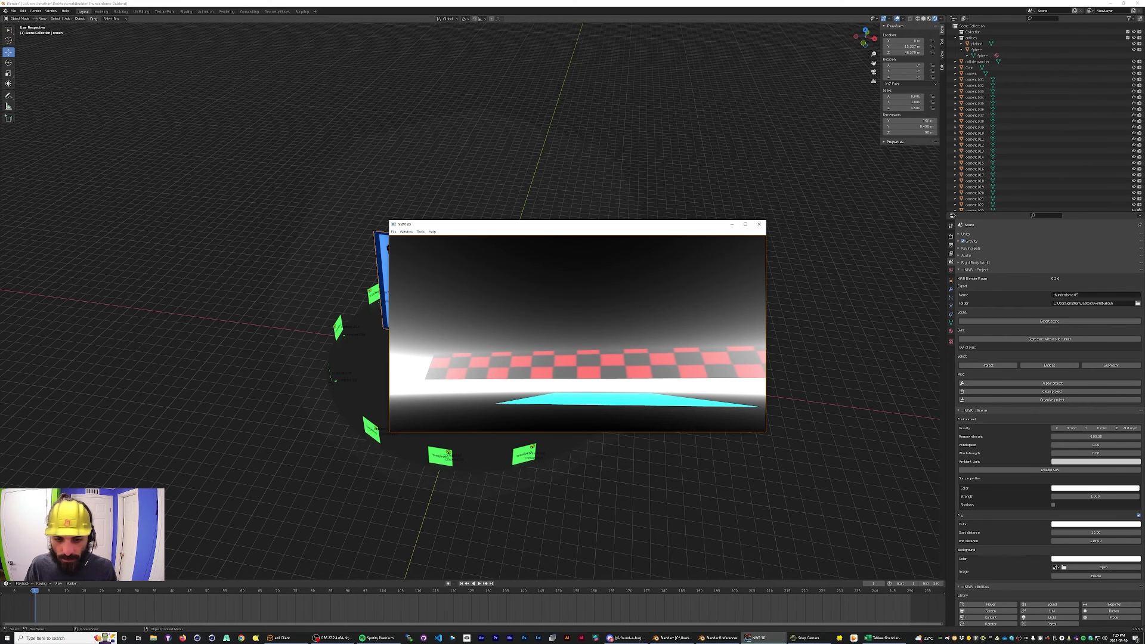
left_click_drag(450, 225, 691, 223)
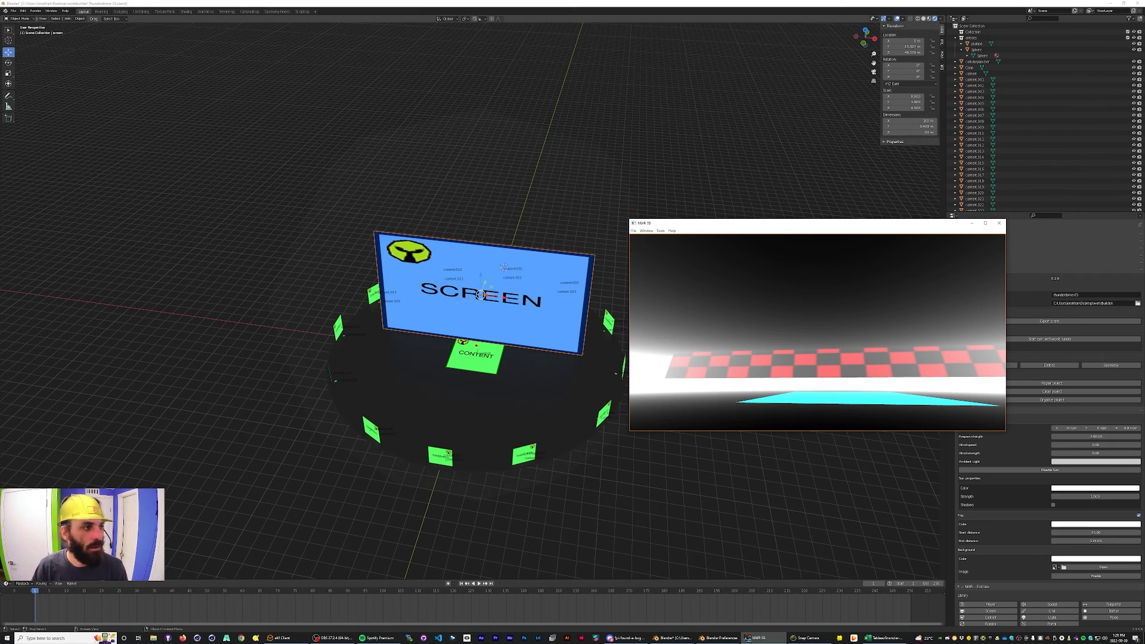
Rotate the screen half a turn about its vertical axis so that it faces the opposite direction.
left_click(8, 62)
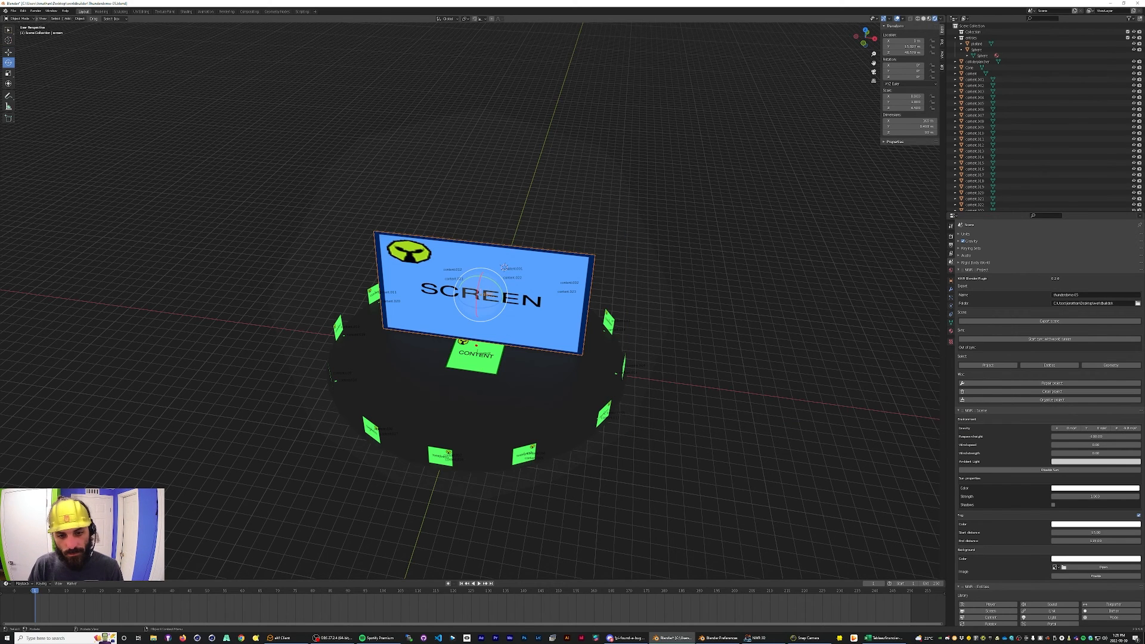
left_click_drag(491, 305, 418, 240)
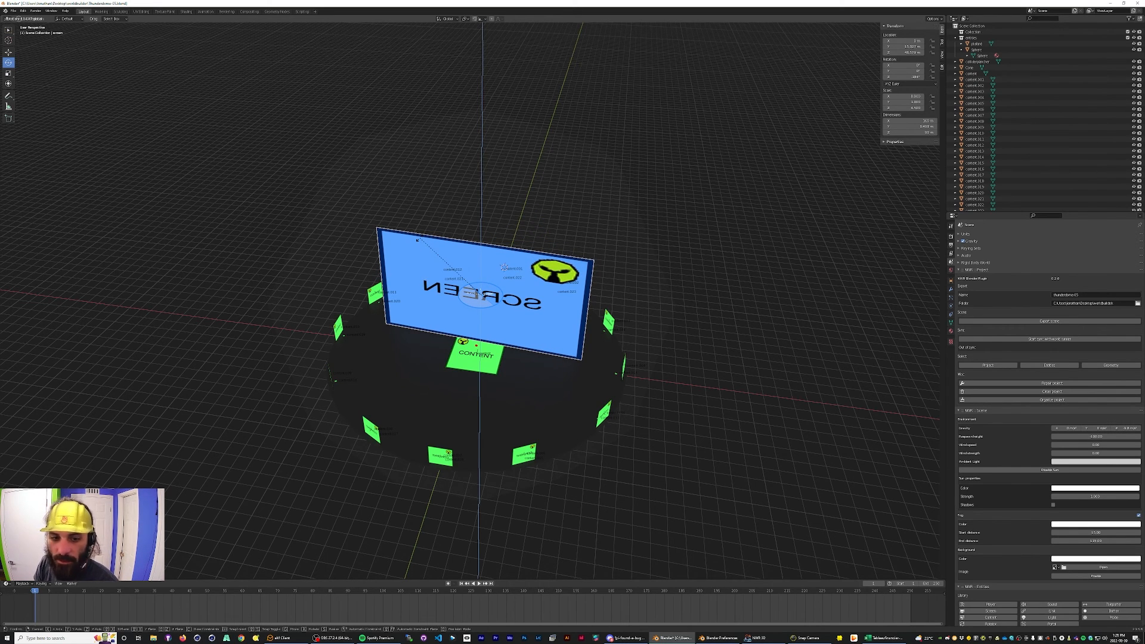
left_click_drag(418, 240, 417, 240)
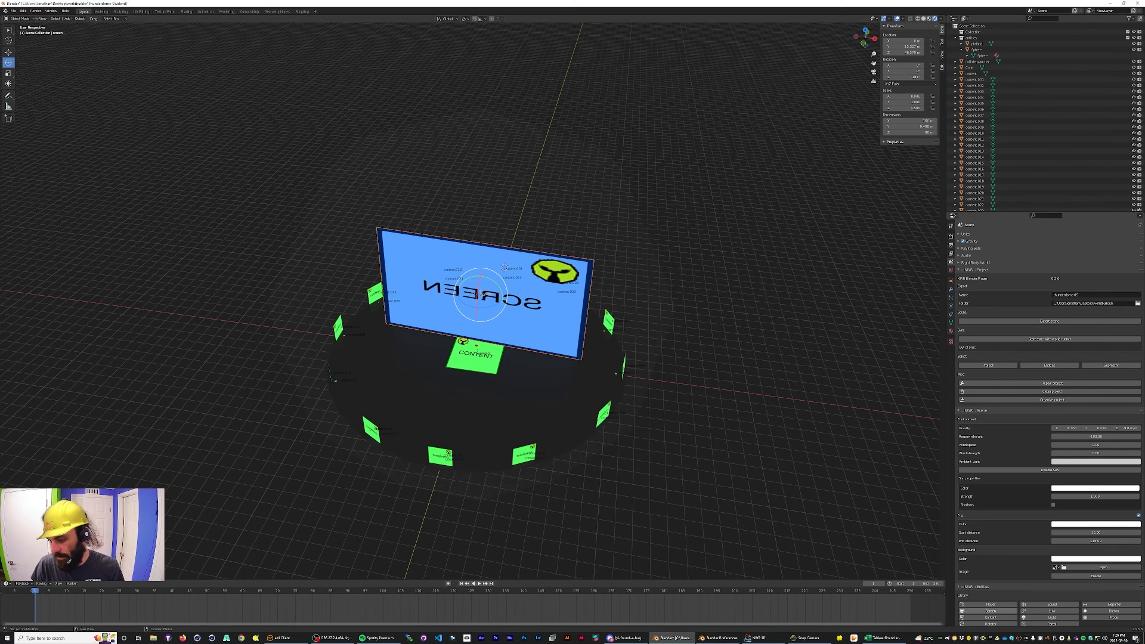
Add a second screen from the add-on's entity library and enlarge its scale along X and Z.
left_click(991, 611)
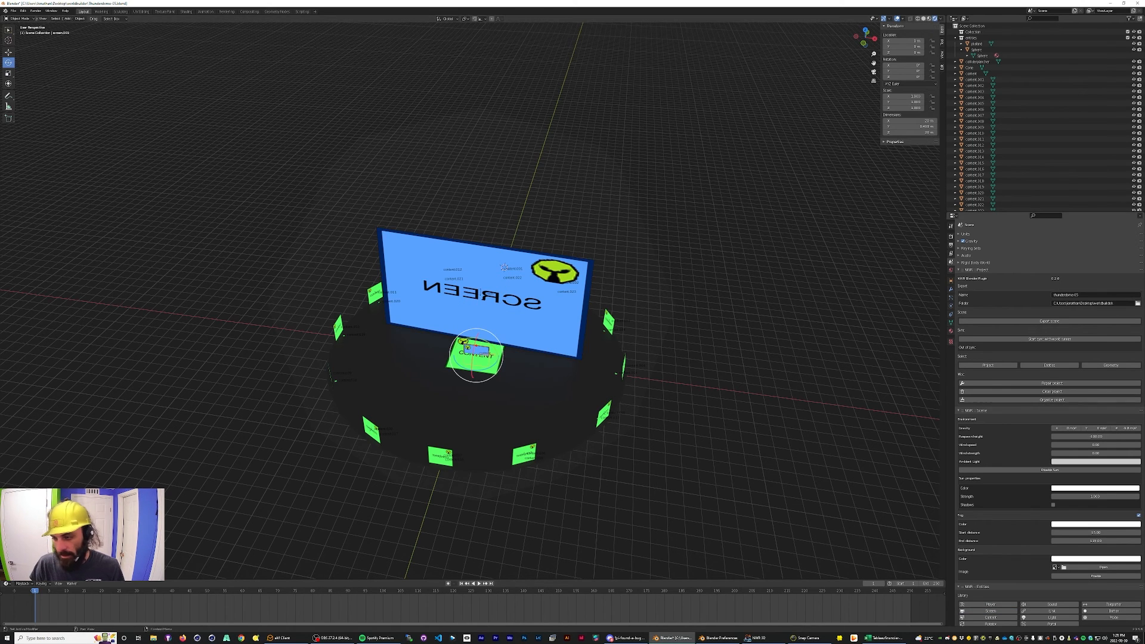
left_click(951, 281)
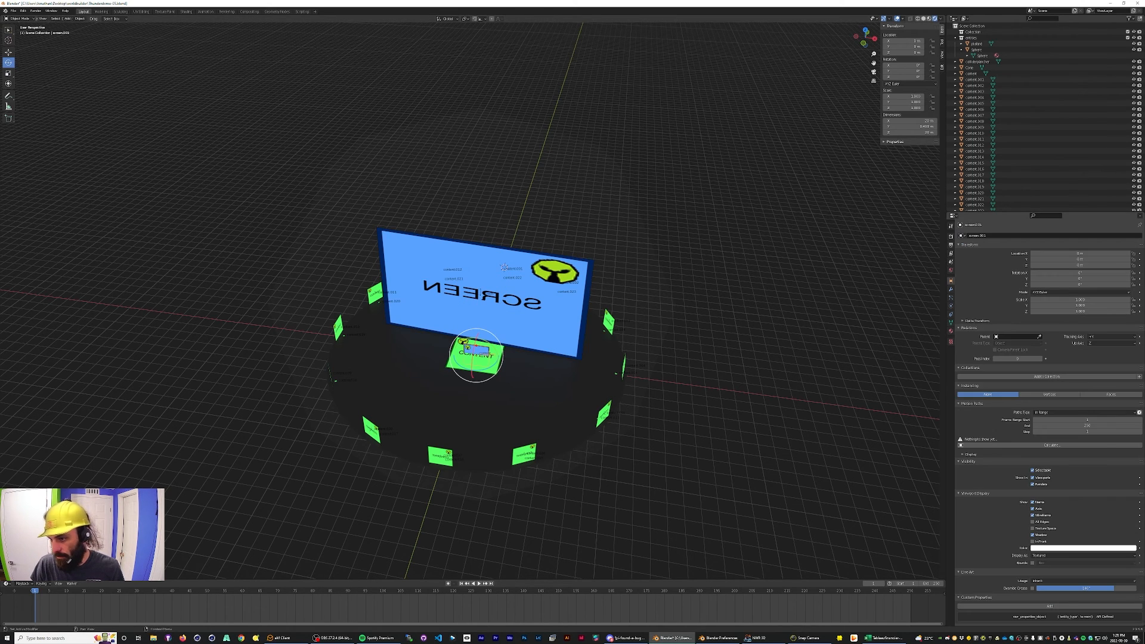
left_click(1079, 299)
type("1.0")
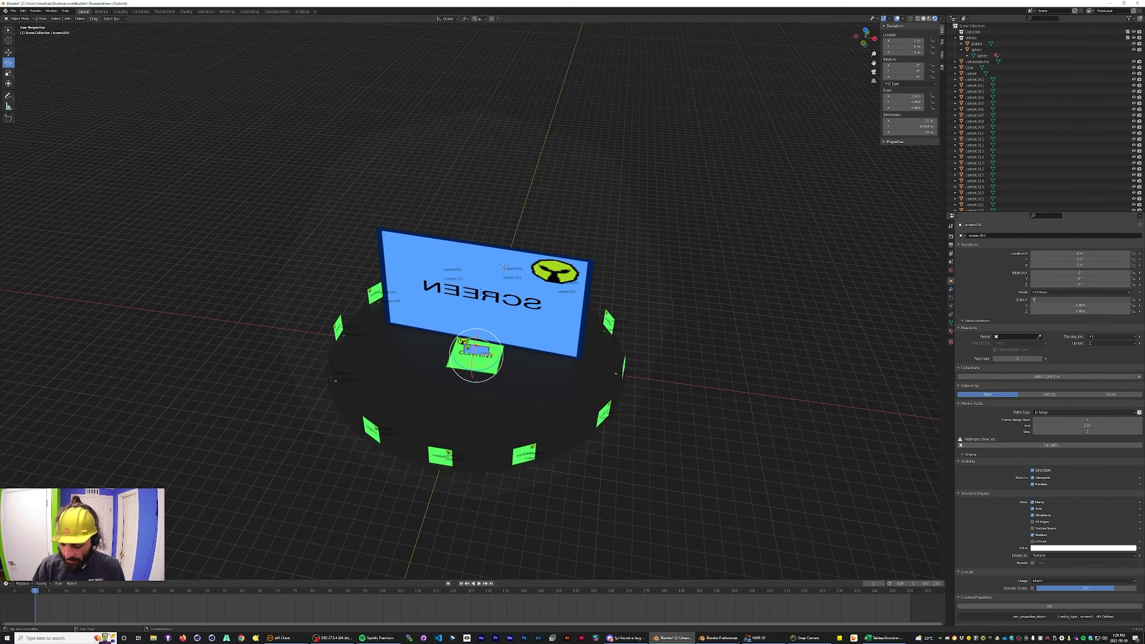
key("Tab")
key("Tab")
type("4.0")
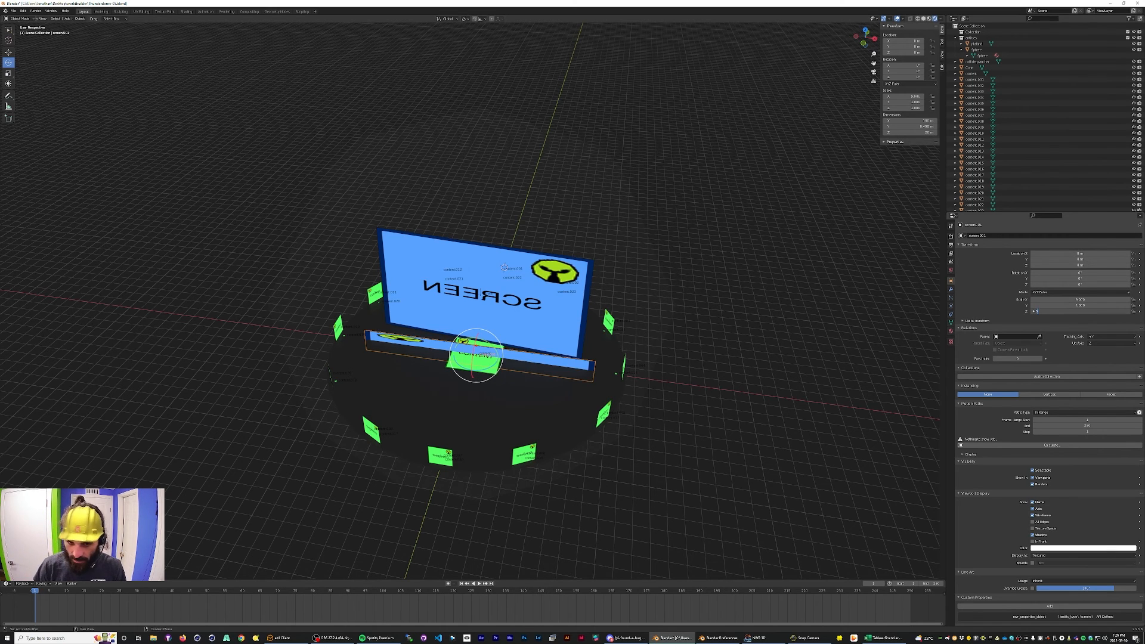
key("Return")
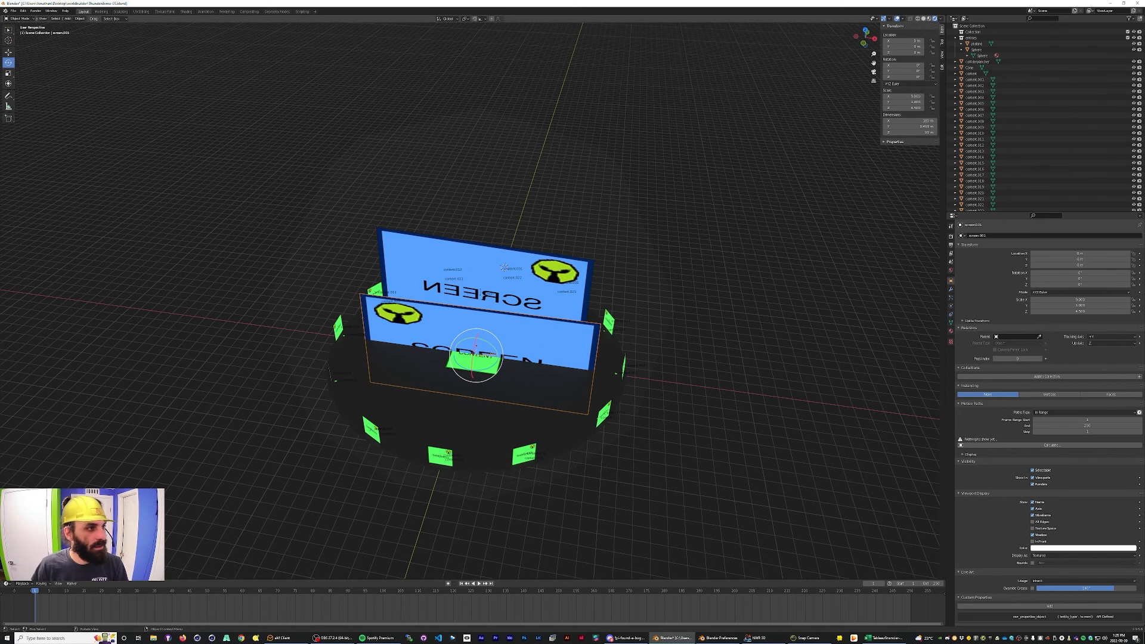
Raise the new screen along Z above the central content panel and compare it with the rotated original screen.
left_click(8, 53)
left_click_drag(477, 340, 477, 302)
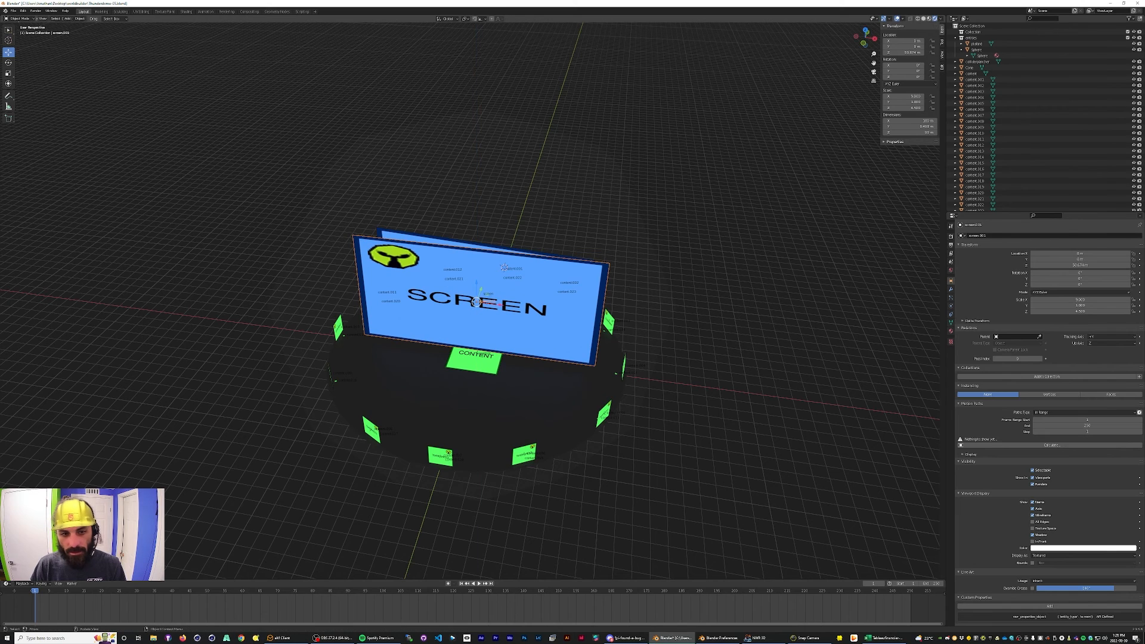
left_click(480, 296)
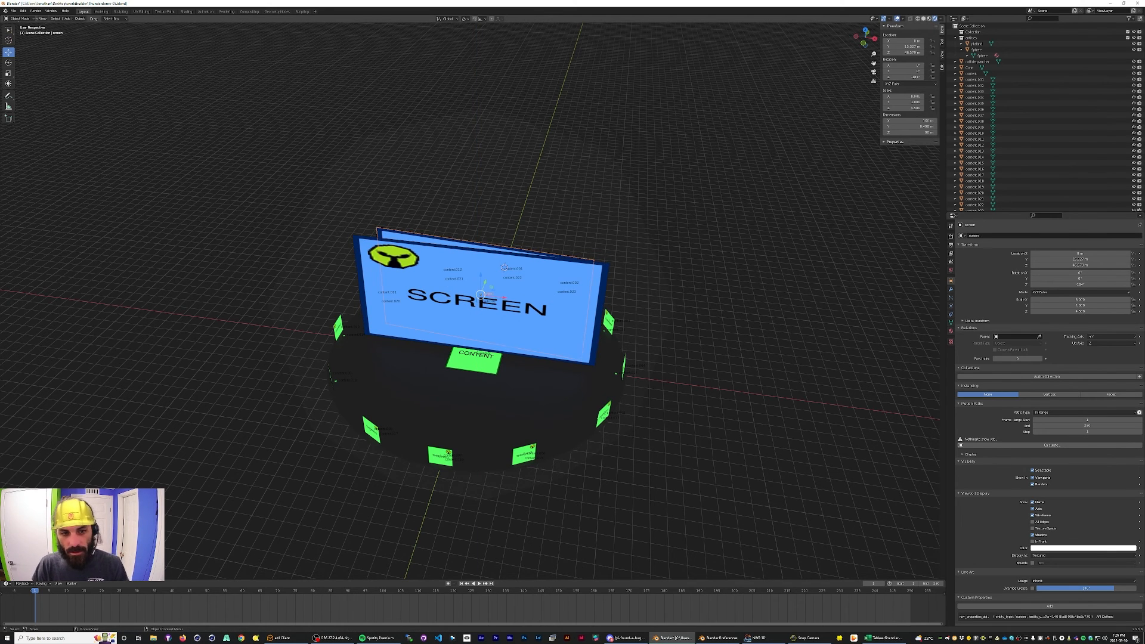
left_click(477, 301)
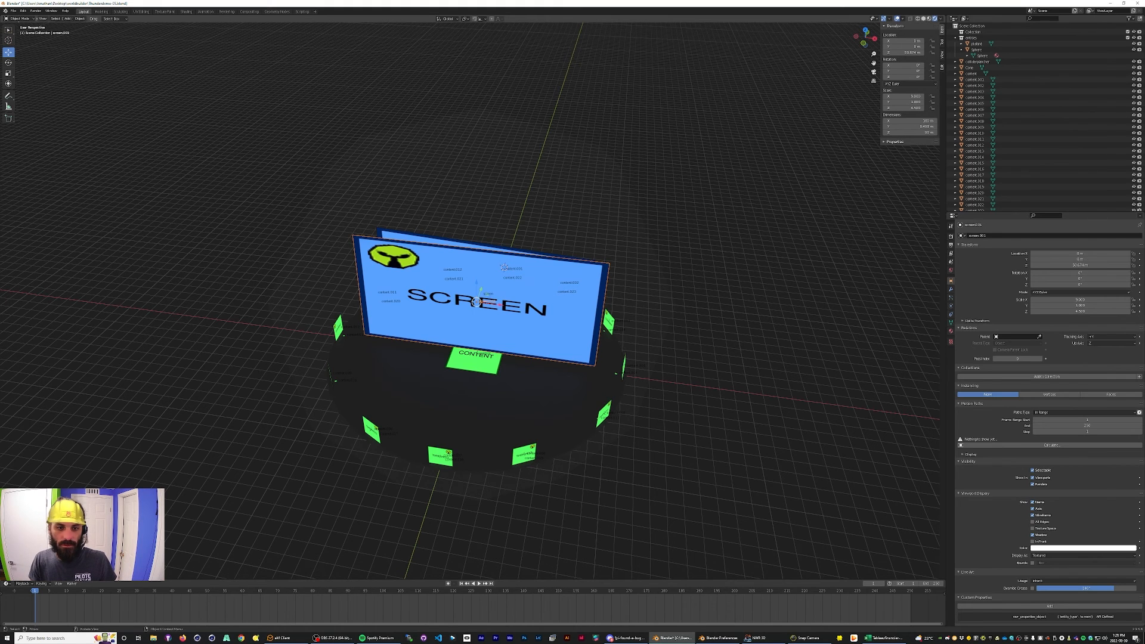
Delete both screens from the scene and save the Blender file.
left_click(481, 295)
key("Delete")
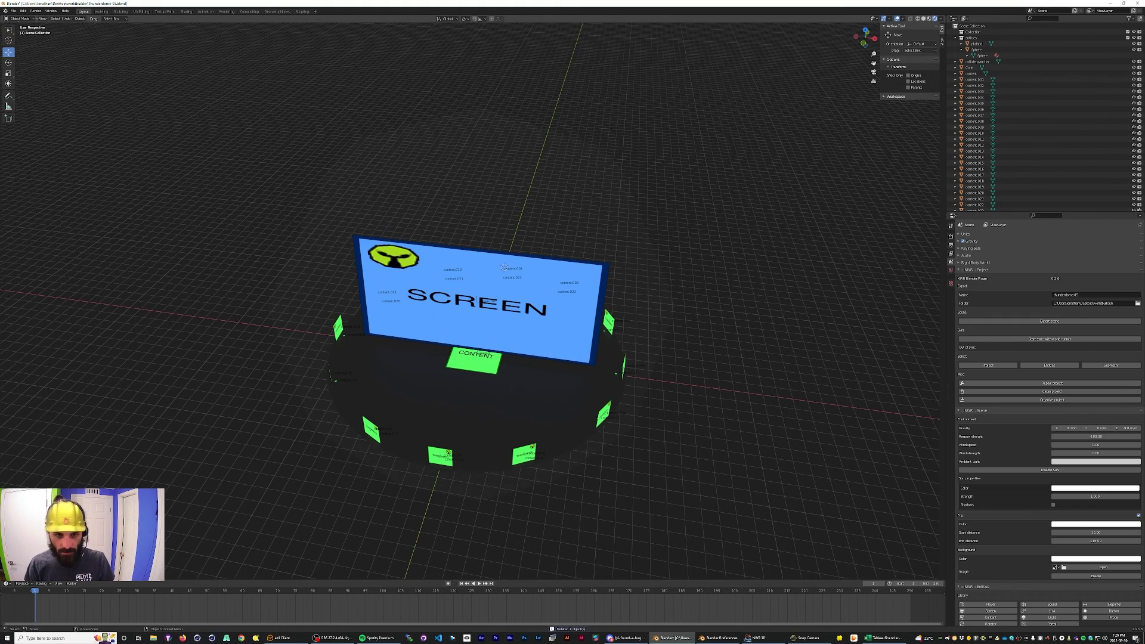
left_click(504, 266)
key("Delete")
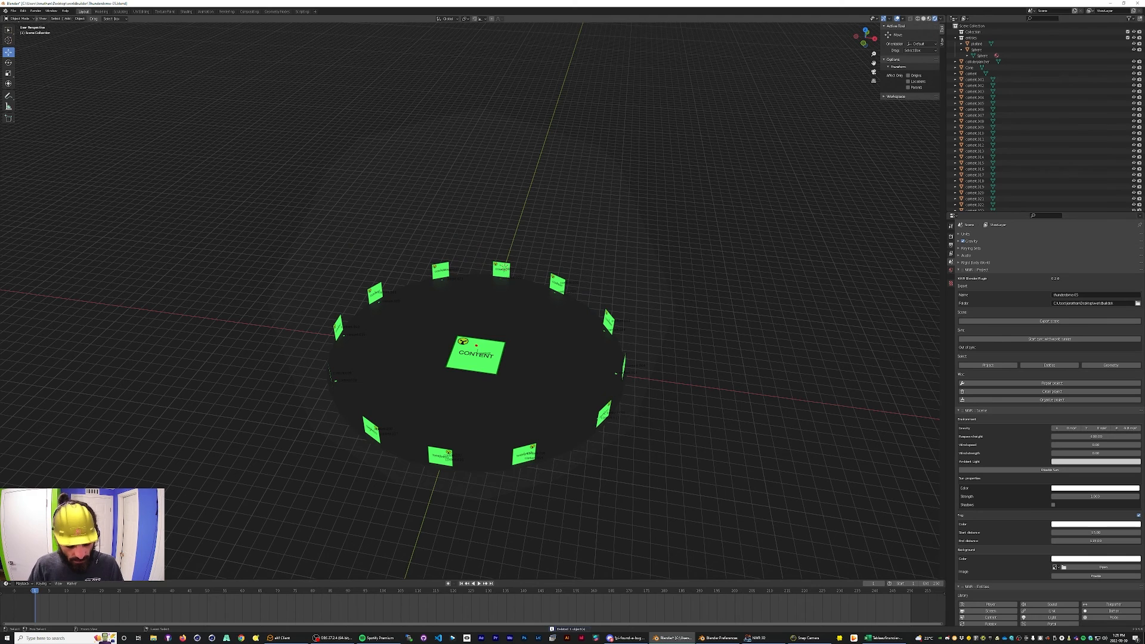
key("ctrl+s")
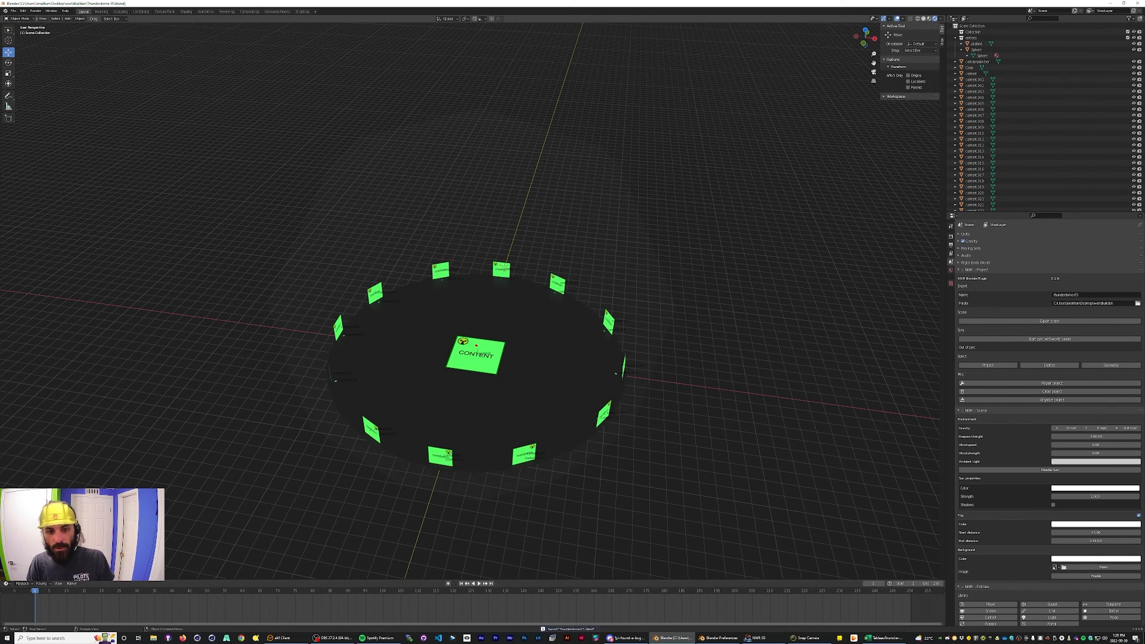
middle_click_drag(477, 298, 513, 322)
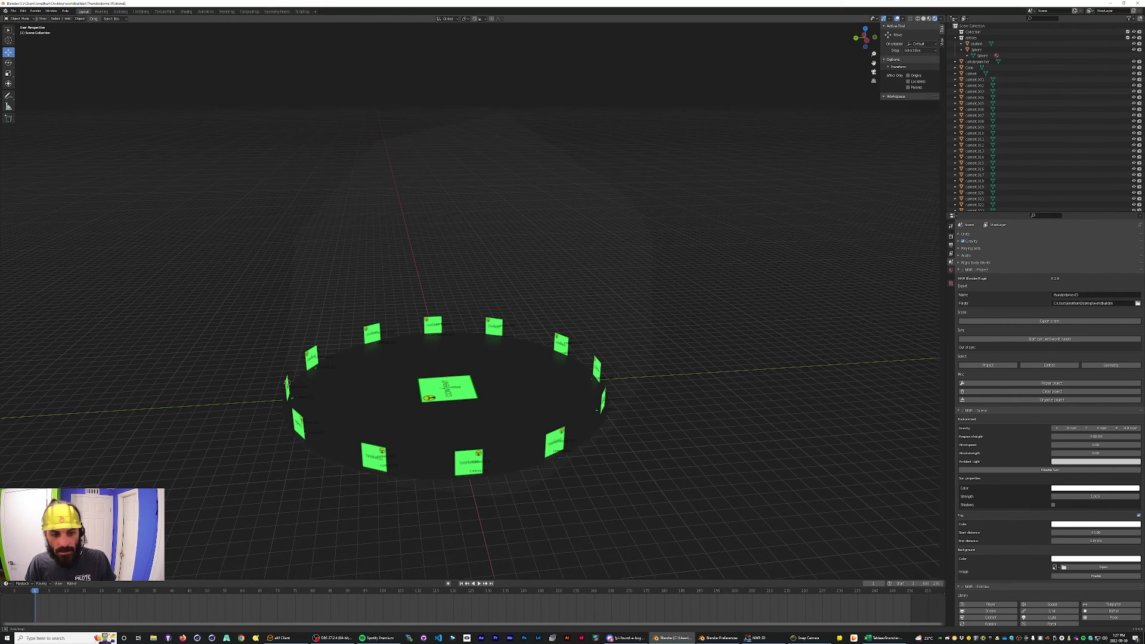
middle_click_drag(287, 382, 472, 307)
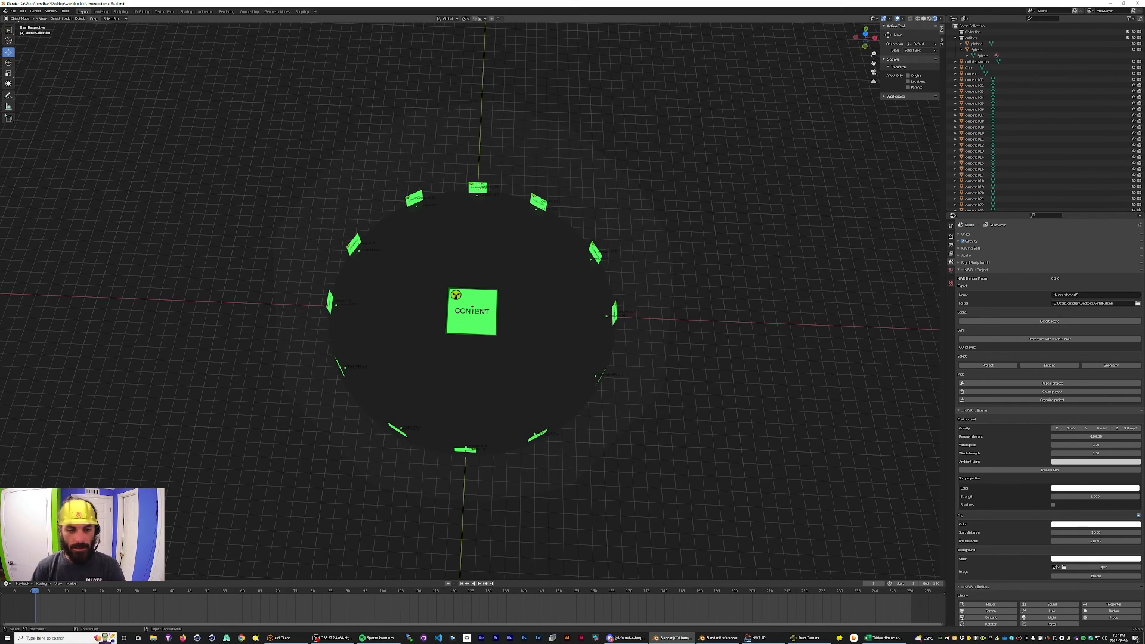
key("ctrl+s")
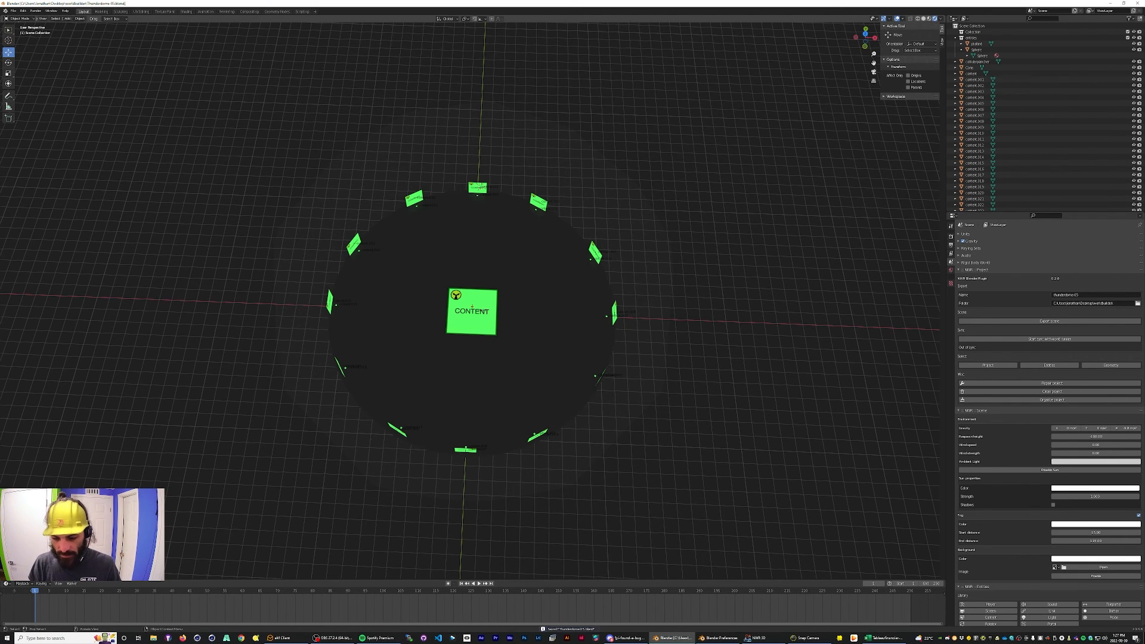
Create a new General file and delete its default cube.
left_click(13, 10)
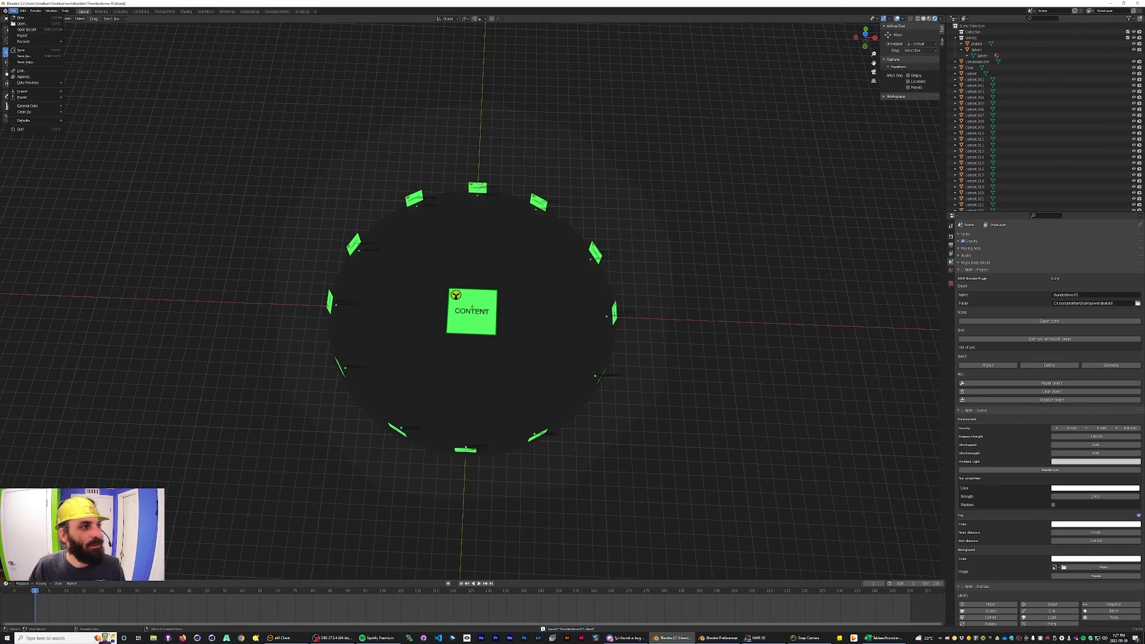
mouse_move(23, 17)
left_click(78, 17)
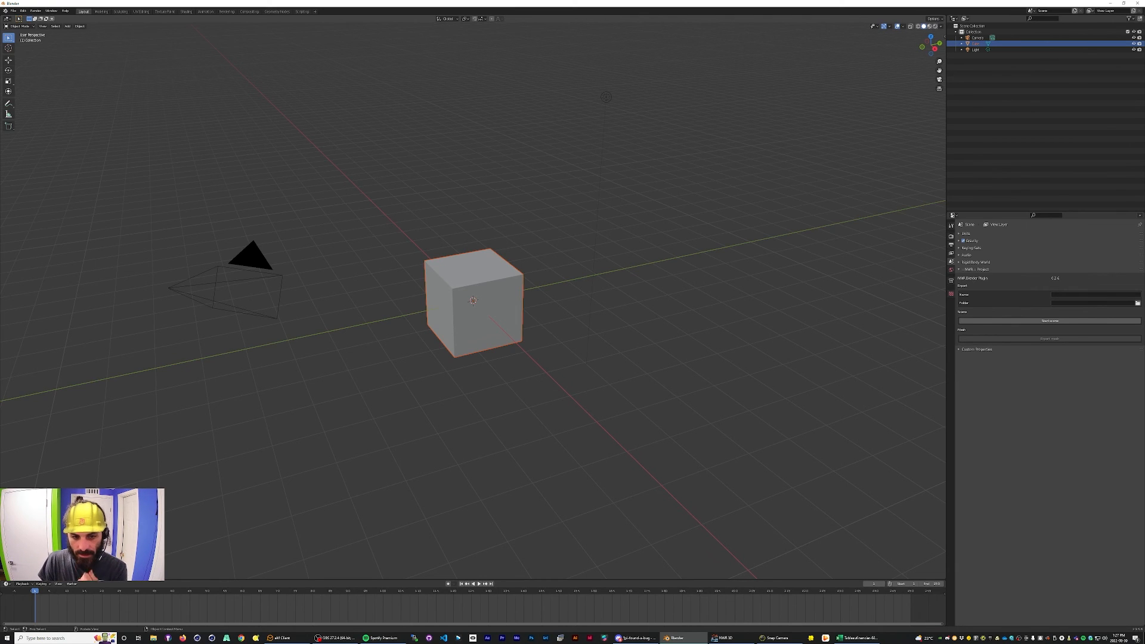
left_click(474, 303)
key("Delete")
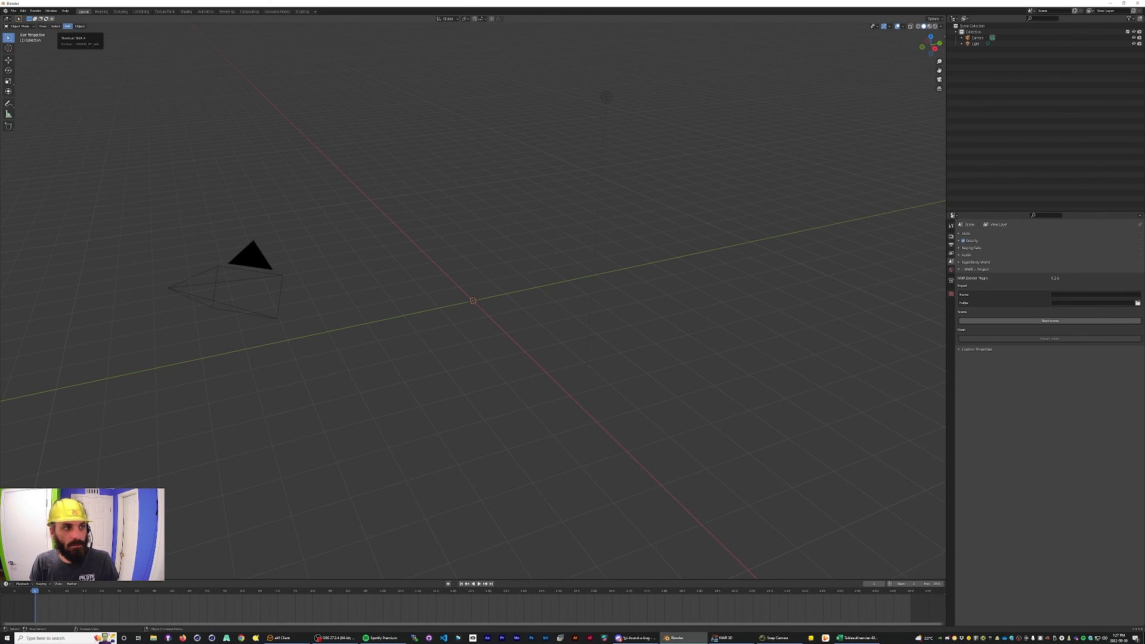
Add a mesh cylinder at the world origin and activate the Scale tool for it.
left_click(68, 26)
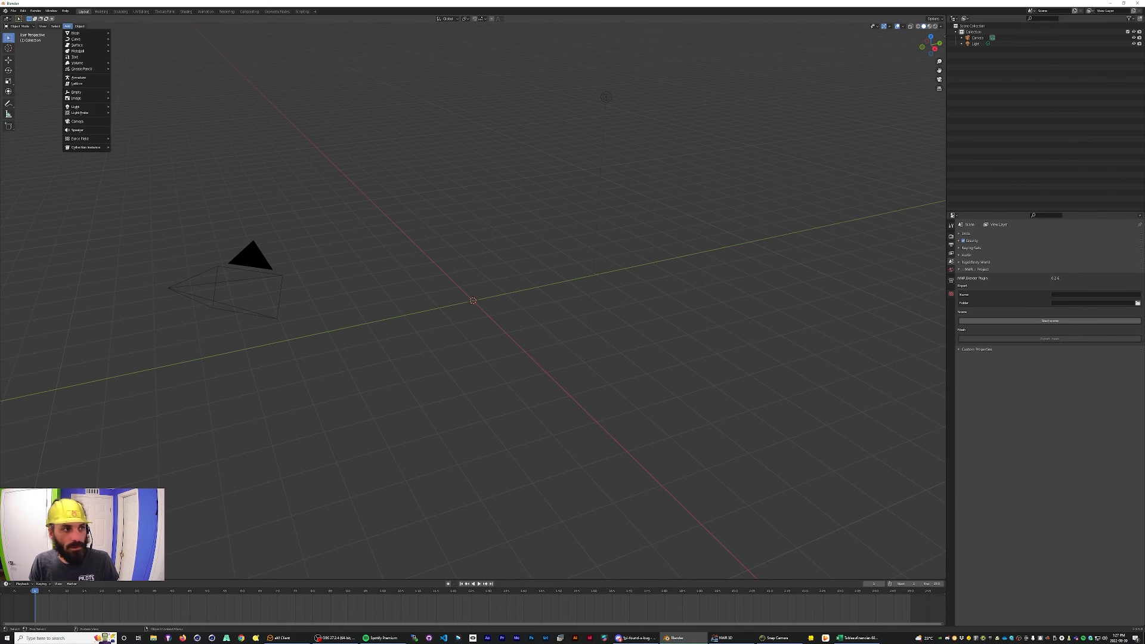
mouse_move(20, 26)
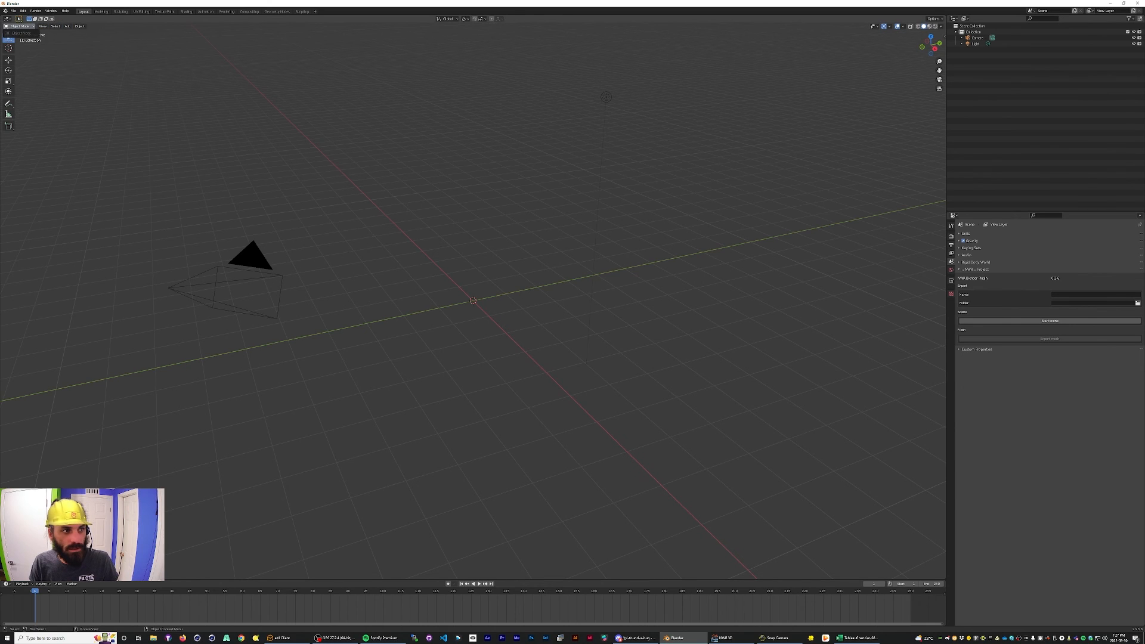
left_click(67, 26)
mouse_move(75, 33)
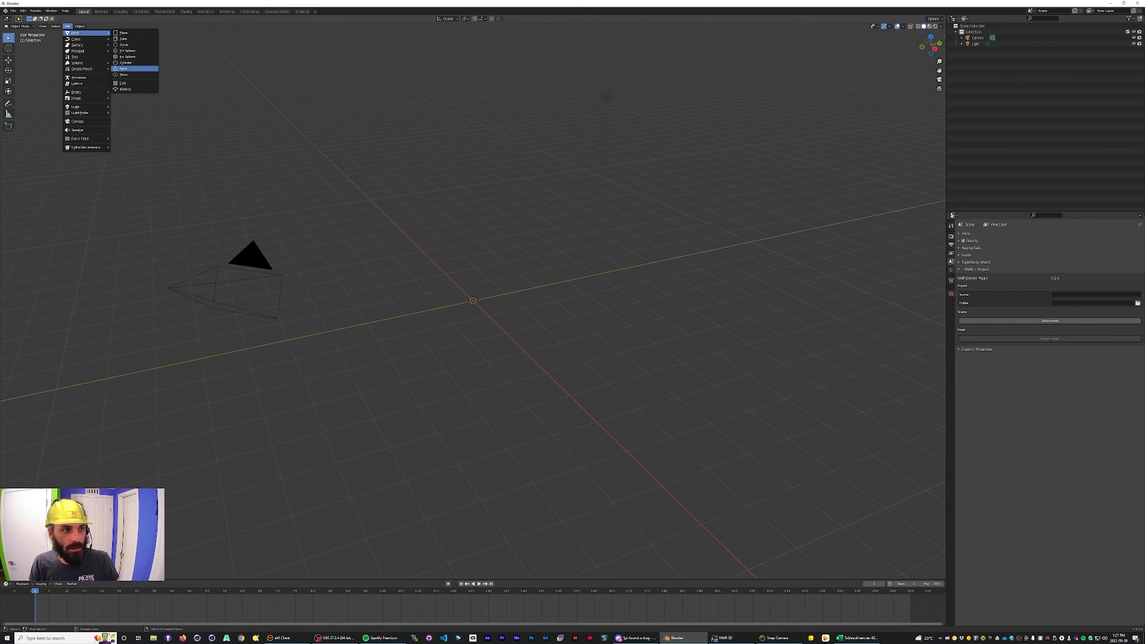
left_click(125, 62)
scroll(473, 300, "down", 7)
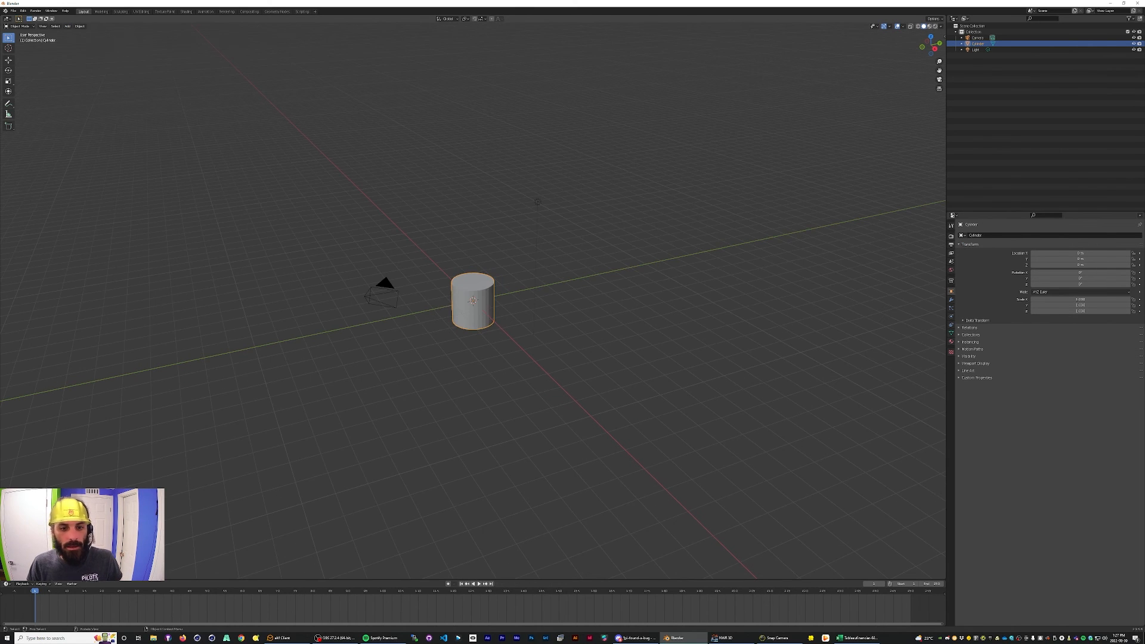
scroll(473, 300, "up", 3)
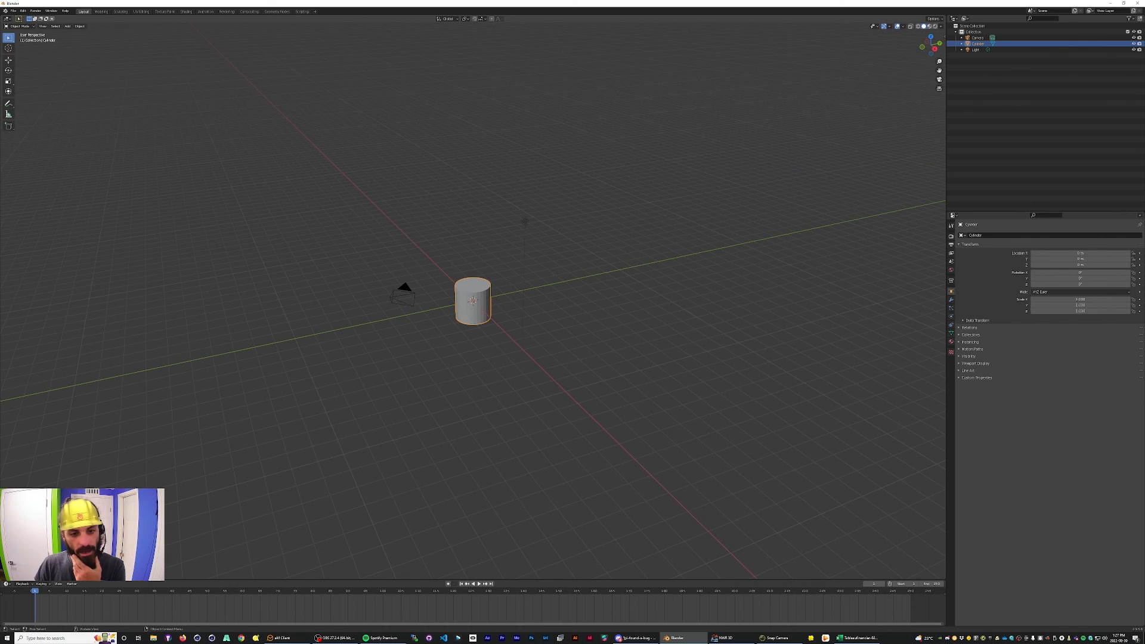
key("alt+a")
left_click(473, 300)
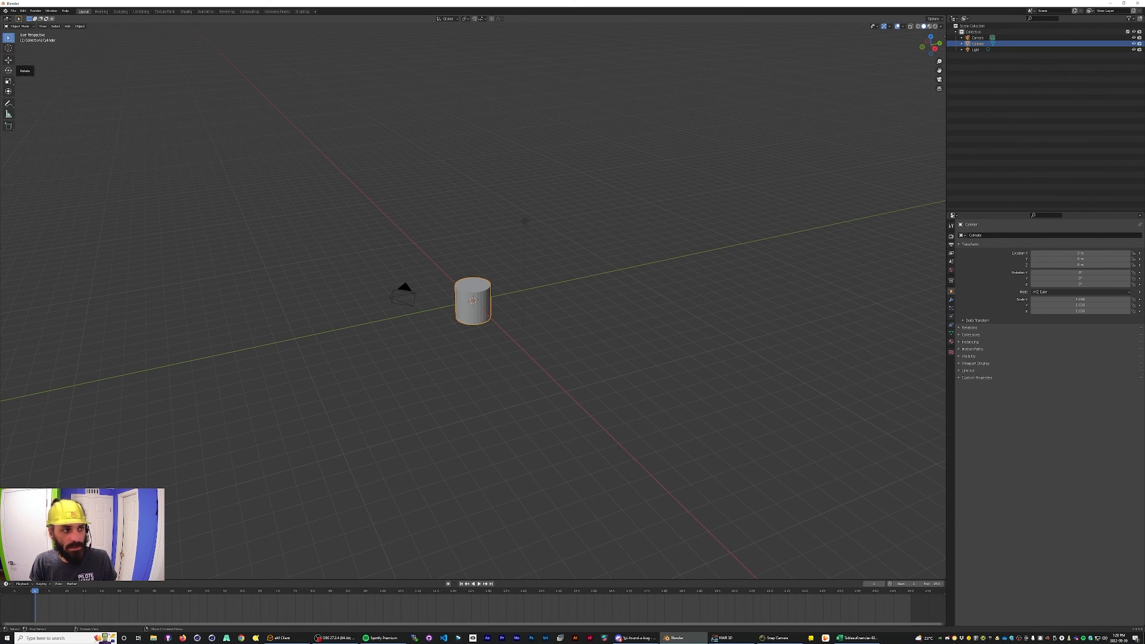
left_click(8, 81)
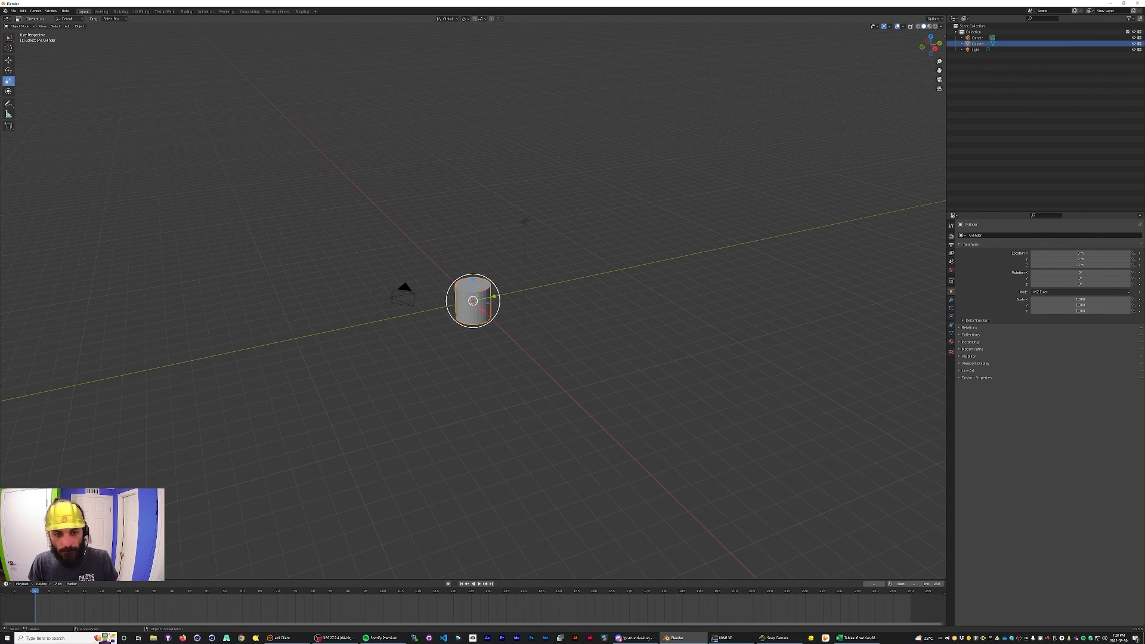
left_click_drag(473, 300, 491, 283)
key("ctrl+z")
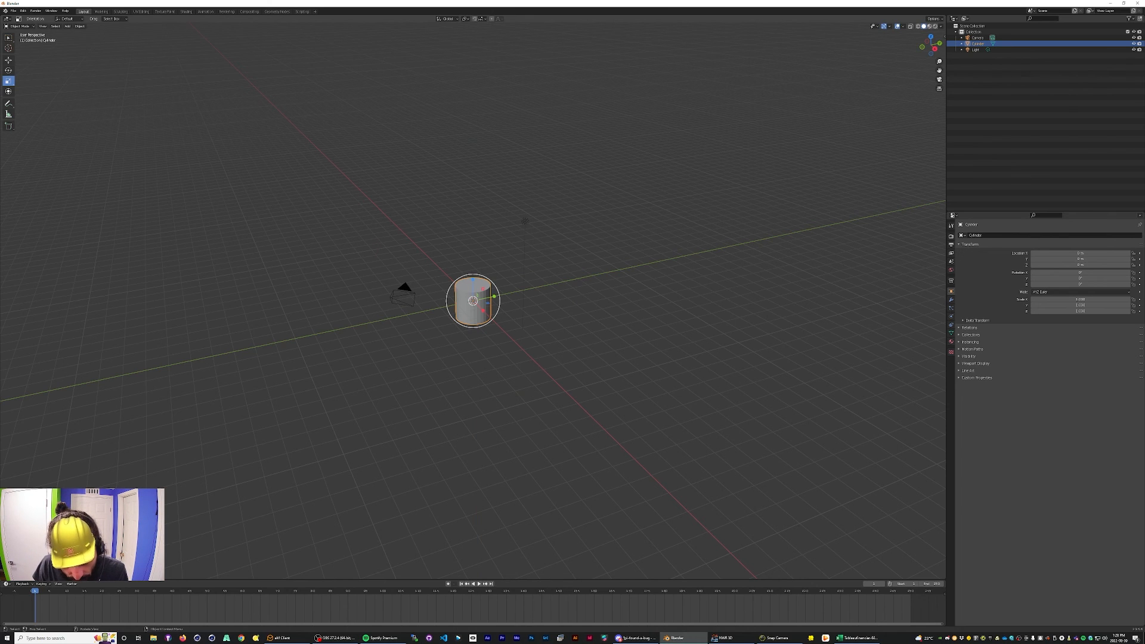
left_click_drag(473, 301, 587, 186)
key("ctrl+z")
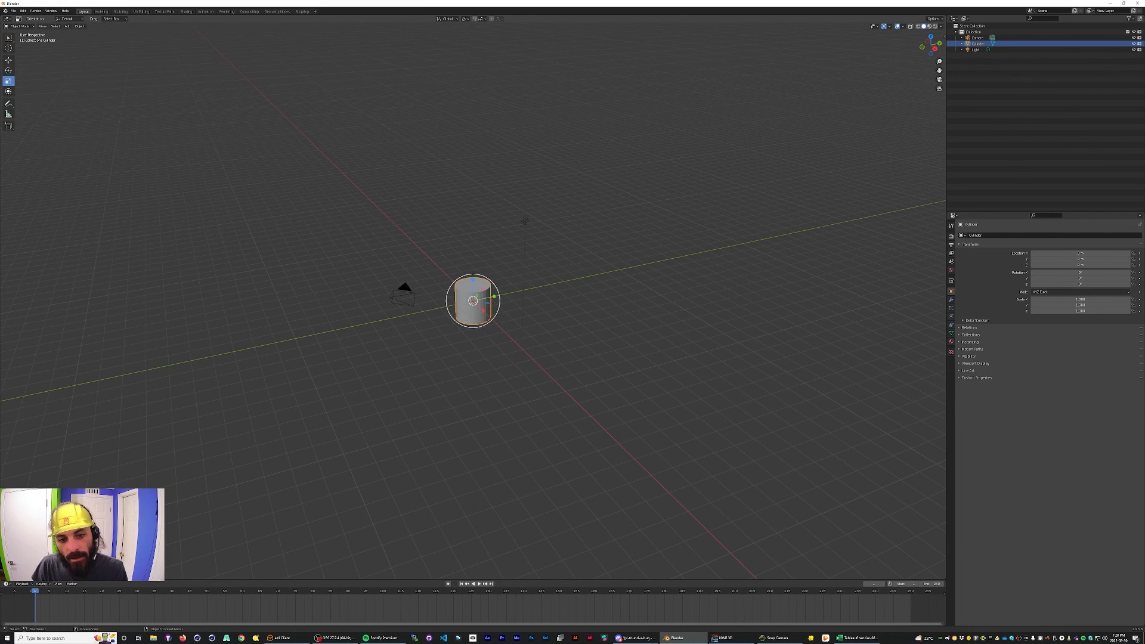
left_click_drag(477, 295, 549, 285)
key("ctrl+z")
Scale the cylinder up strongly along X and Y only, keeping its height, to form a wide disc.
left_click_drag(488, 303, 837, 334)
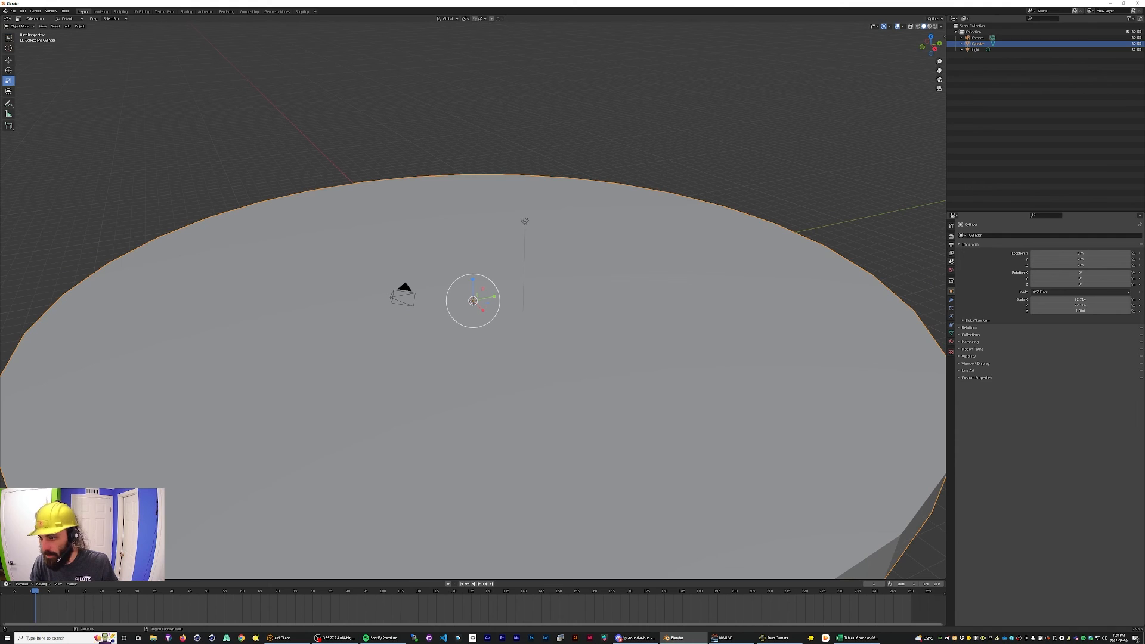
Set the add-on's export folder in the scene settings to the desktop project folder holding the Thunderdome files.
left_click(952, 261)
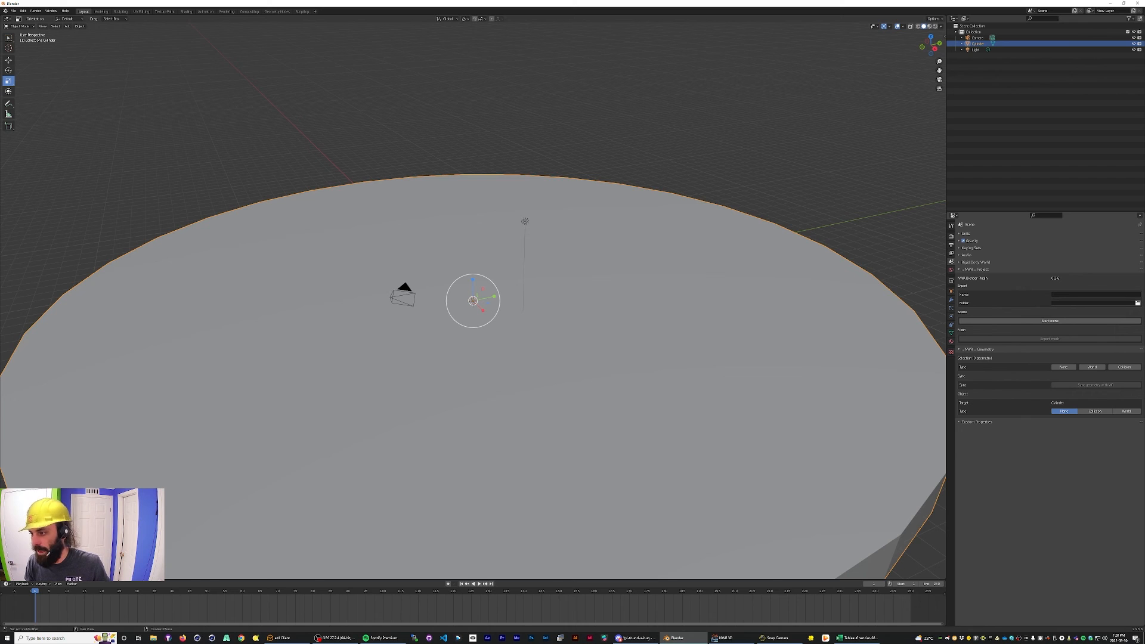
left_click(1137, 303)
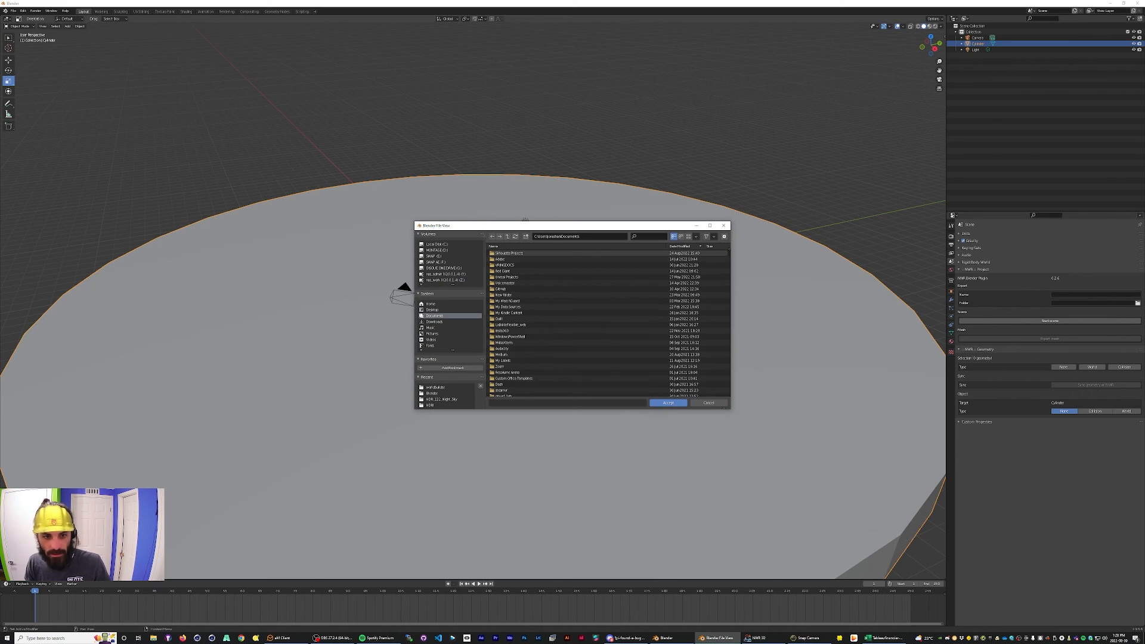
left_click(449, 310)
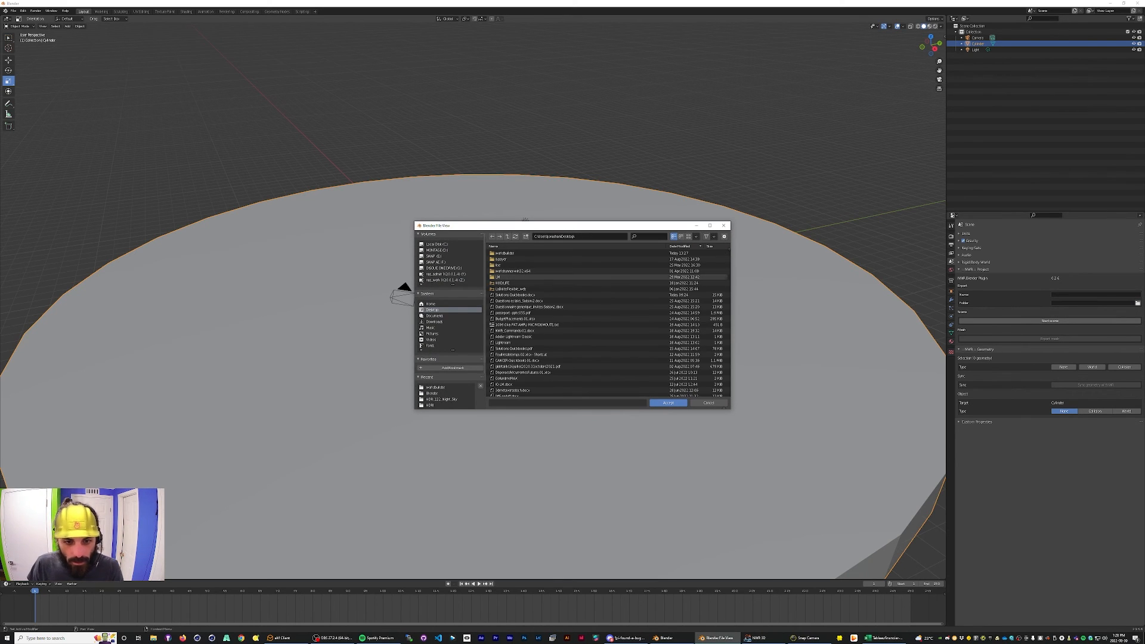
left_click(508, 253)
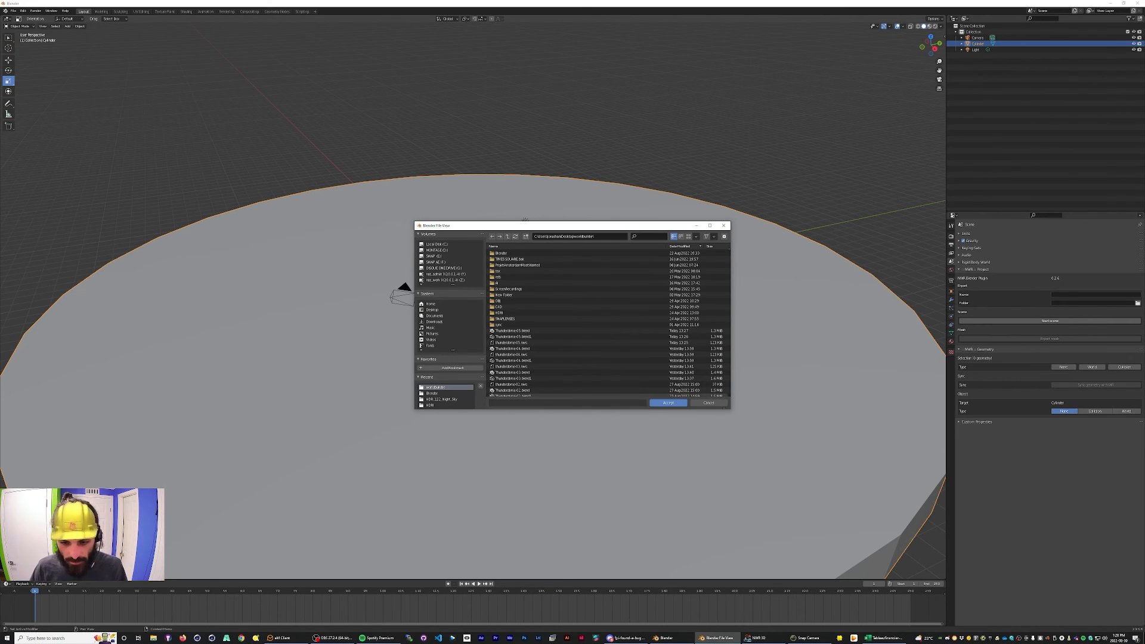
left_click(668, 403)
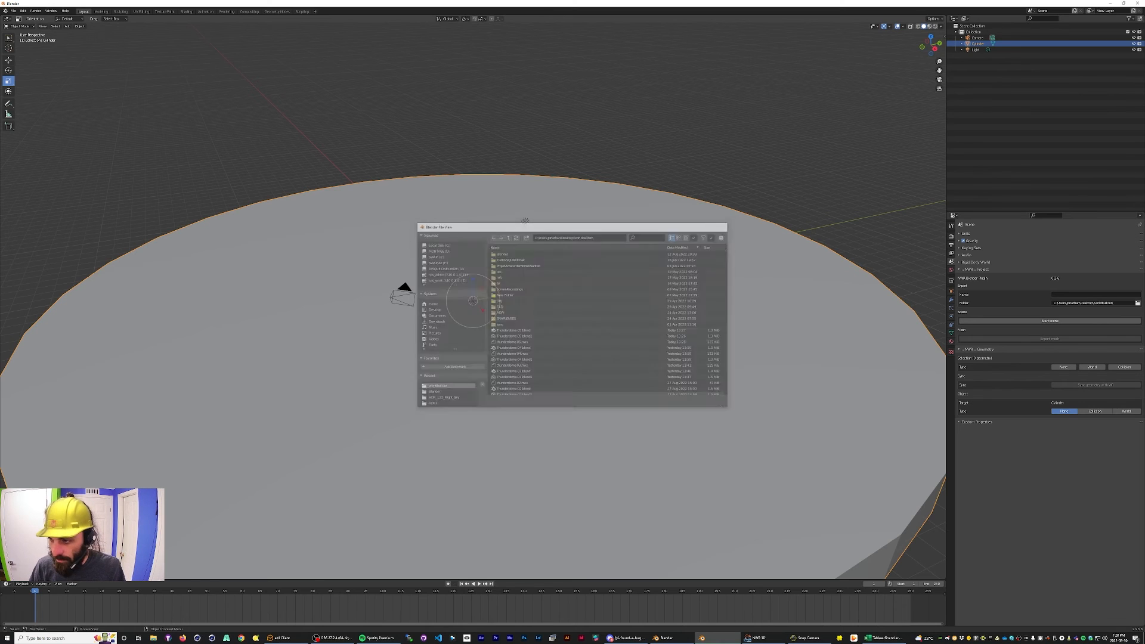
Name the add-on export "Workshopblenderbasics-01" and start the add-on's scene.
left_click(1096, 294)
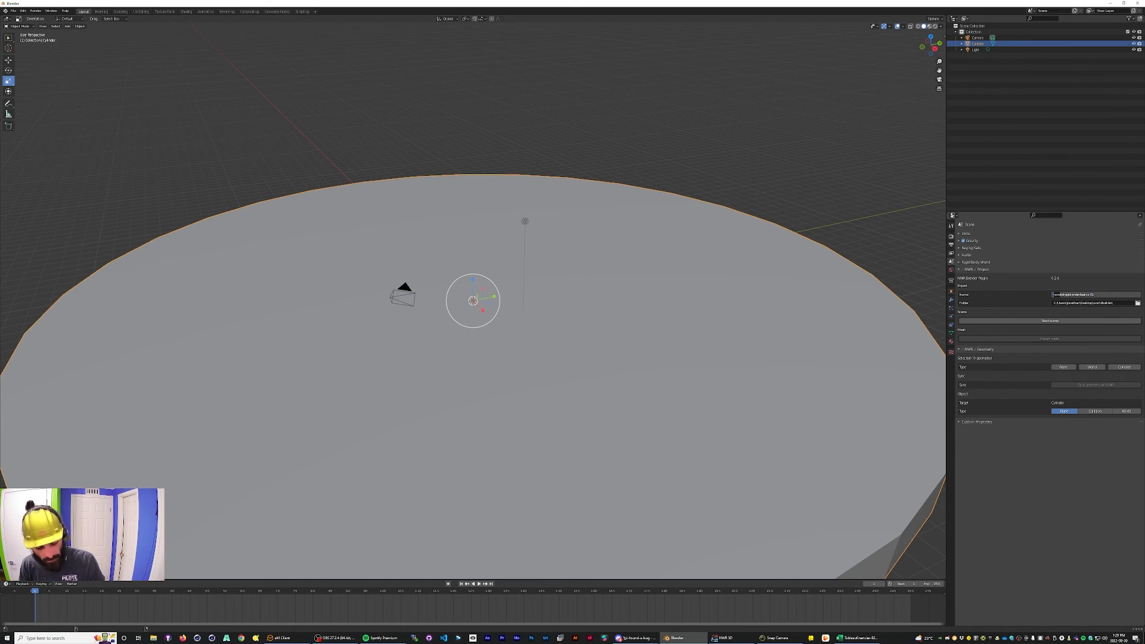
type("W")
key("Delete")
key("Delete")
type("or")
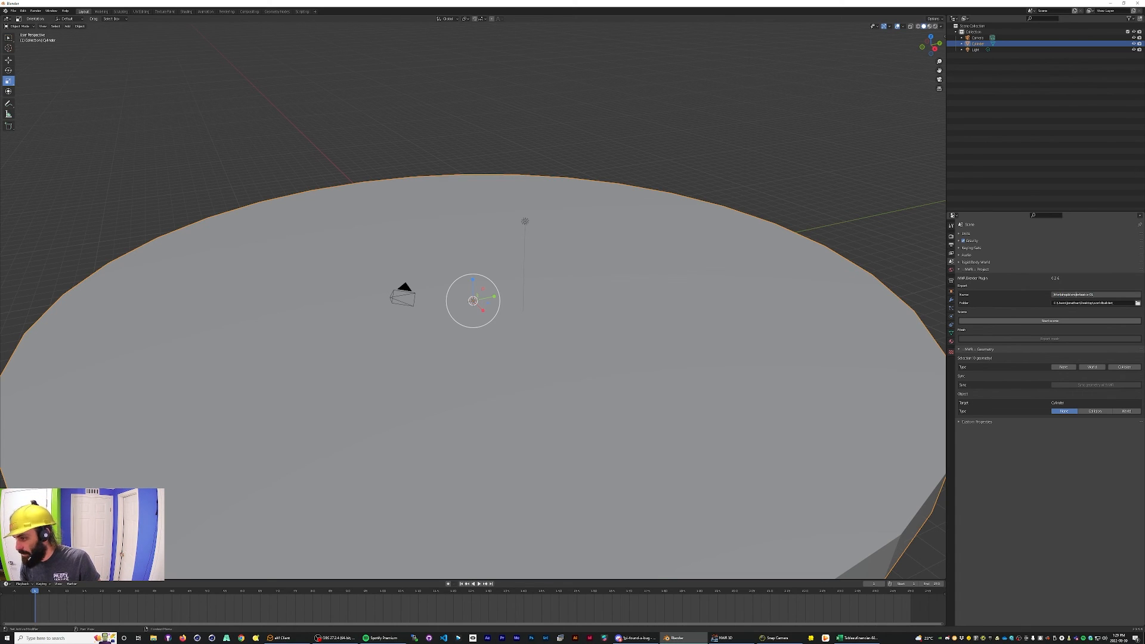
double_click(1091, 294)
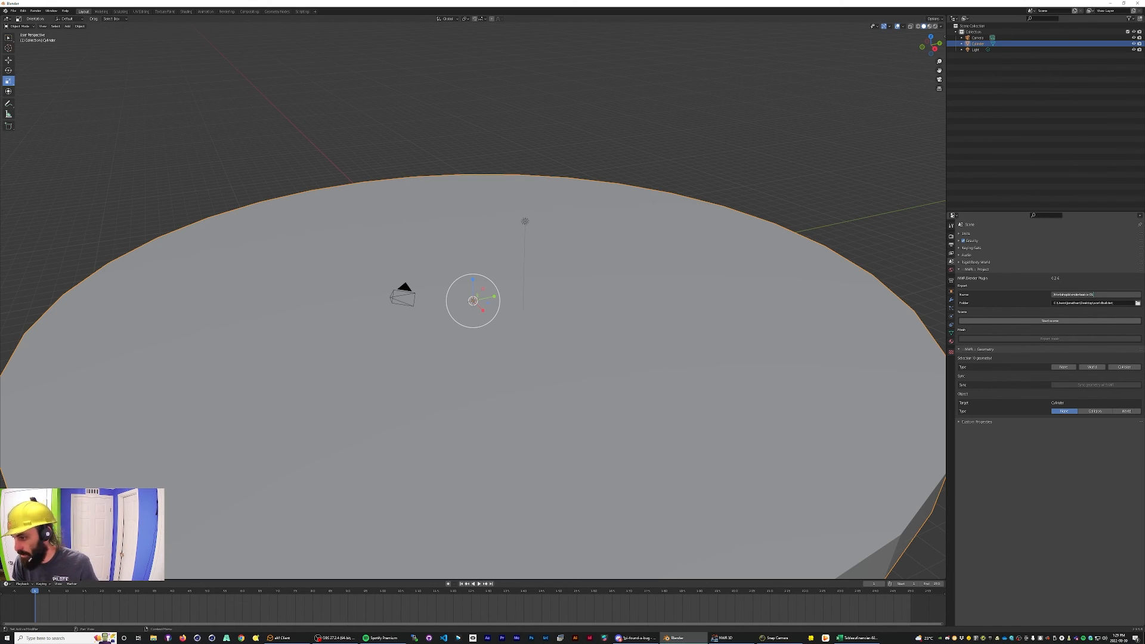
key("Return")
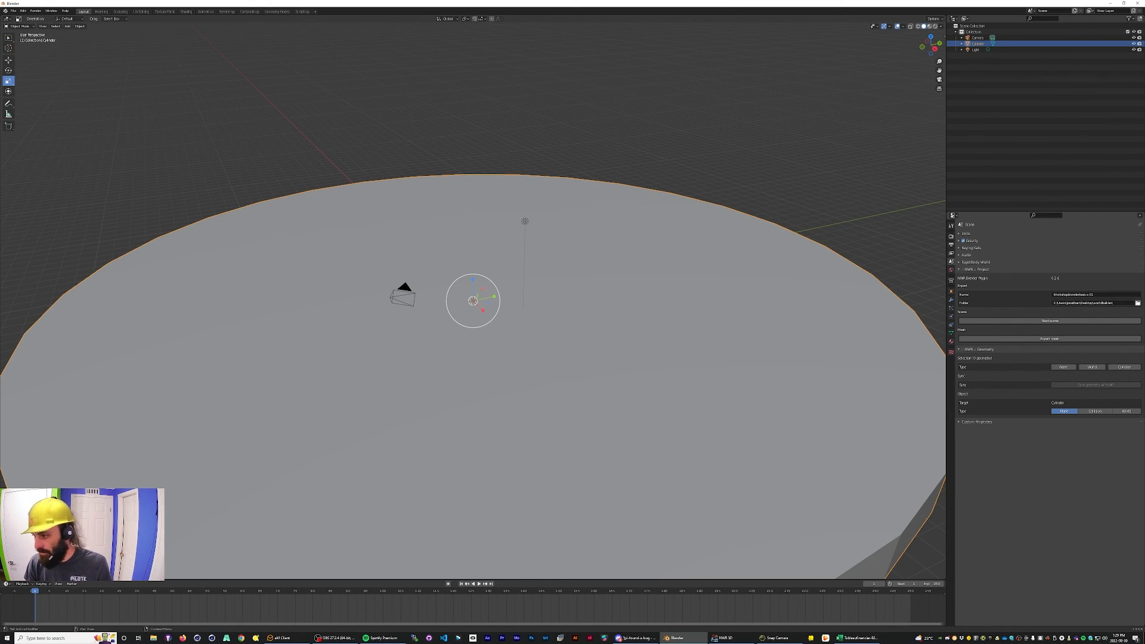
left_click(1050, 321)
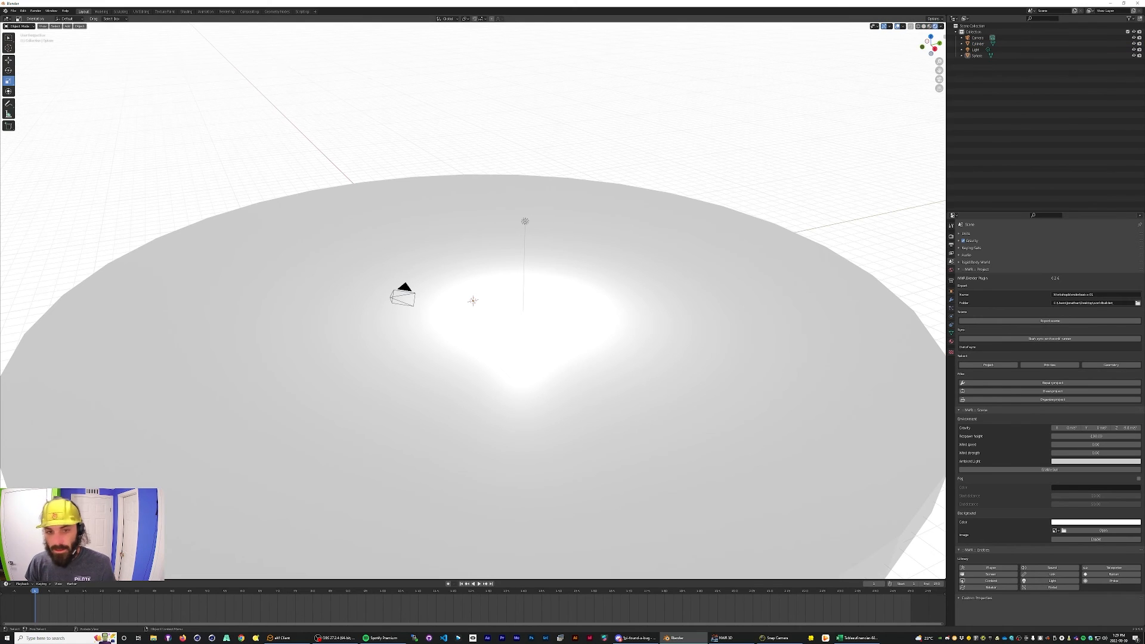
scroll(473, 300, "down", 5)
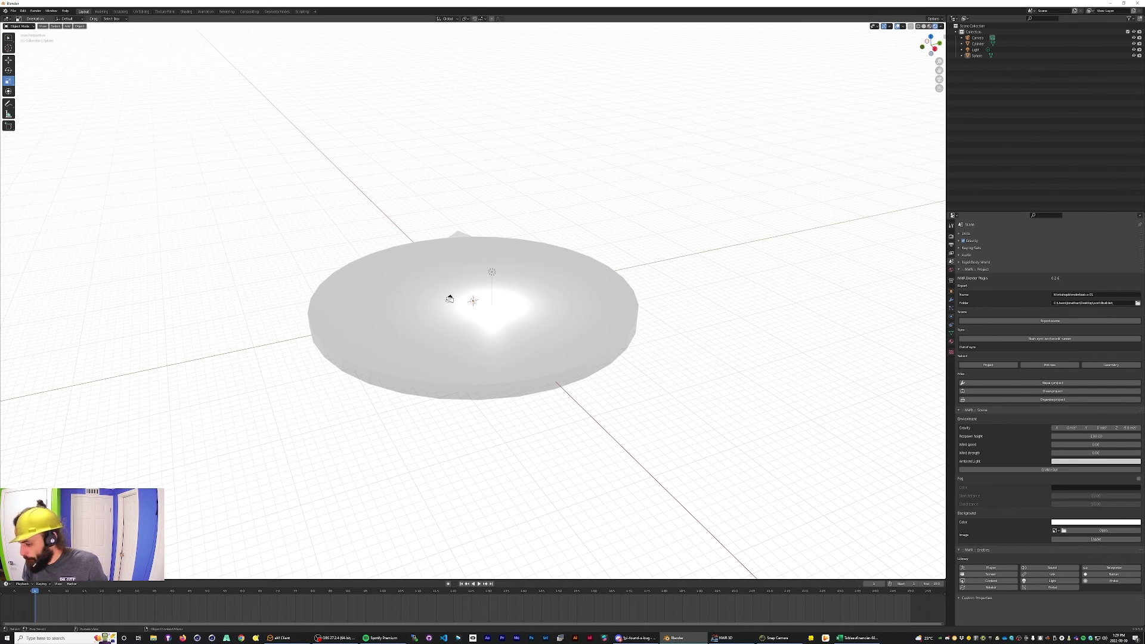
left_click(726, 638)
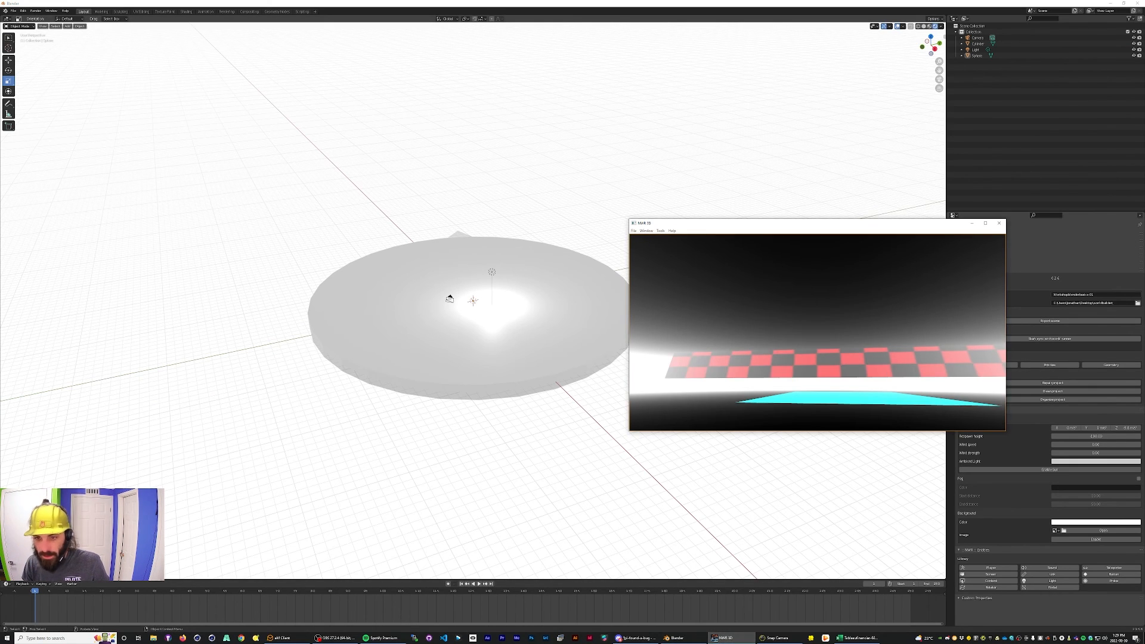
left_click(634, 230)
left_click(648, 238)
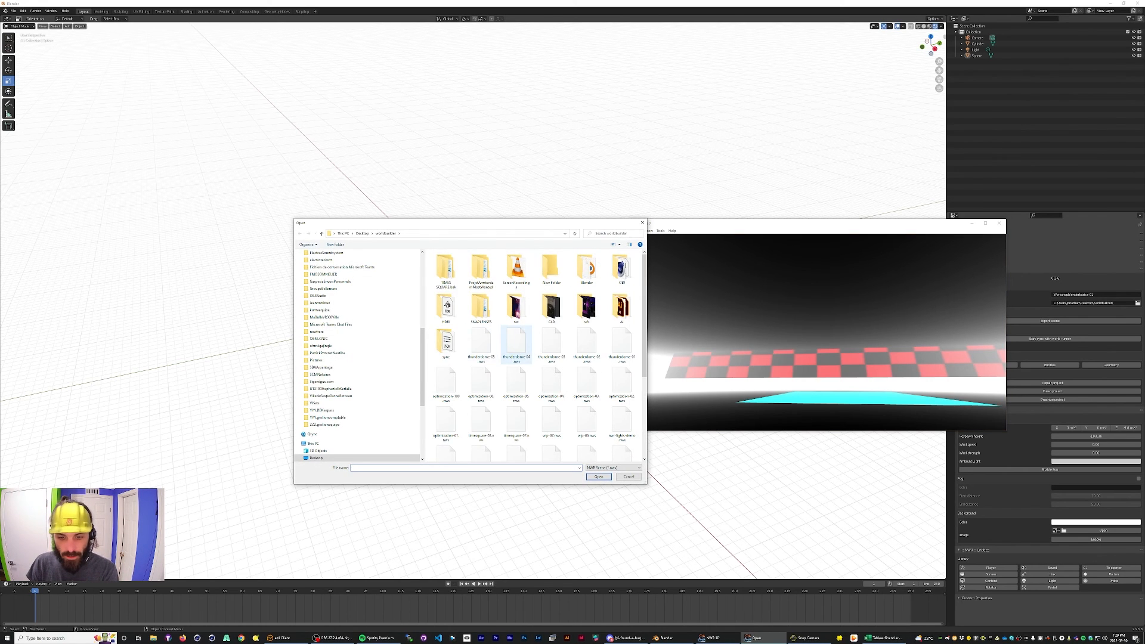
scroll(517, 346, "down", 3)
scroll(481, 349, "up", 3)
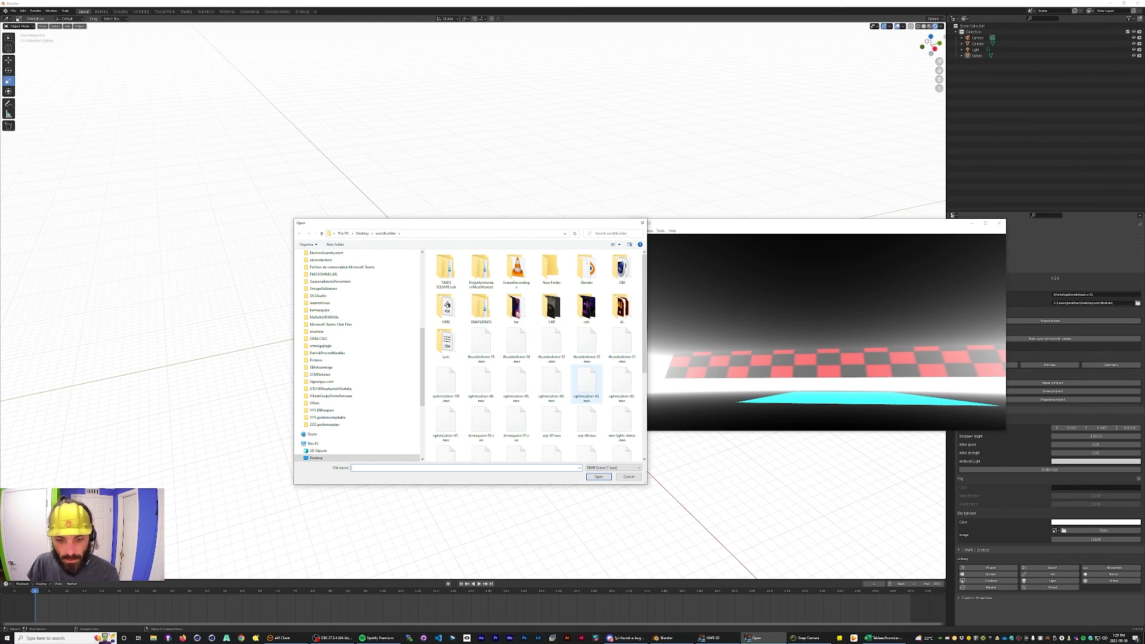
key("Escape")
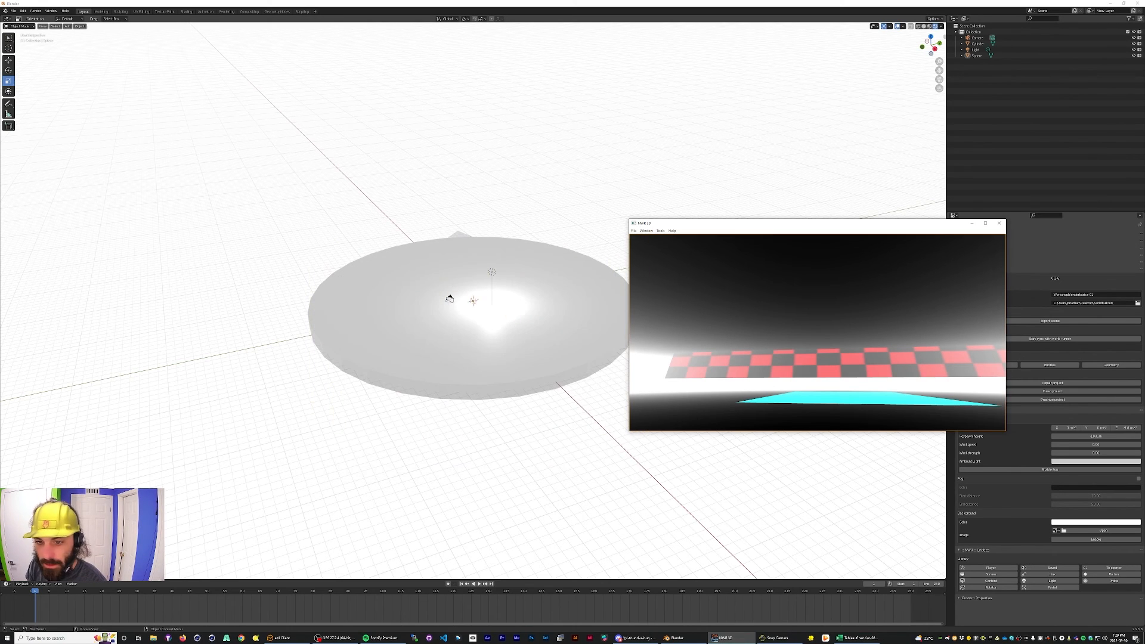
left_click_drag(800, 223, 599, 221)
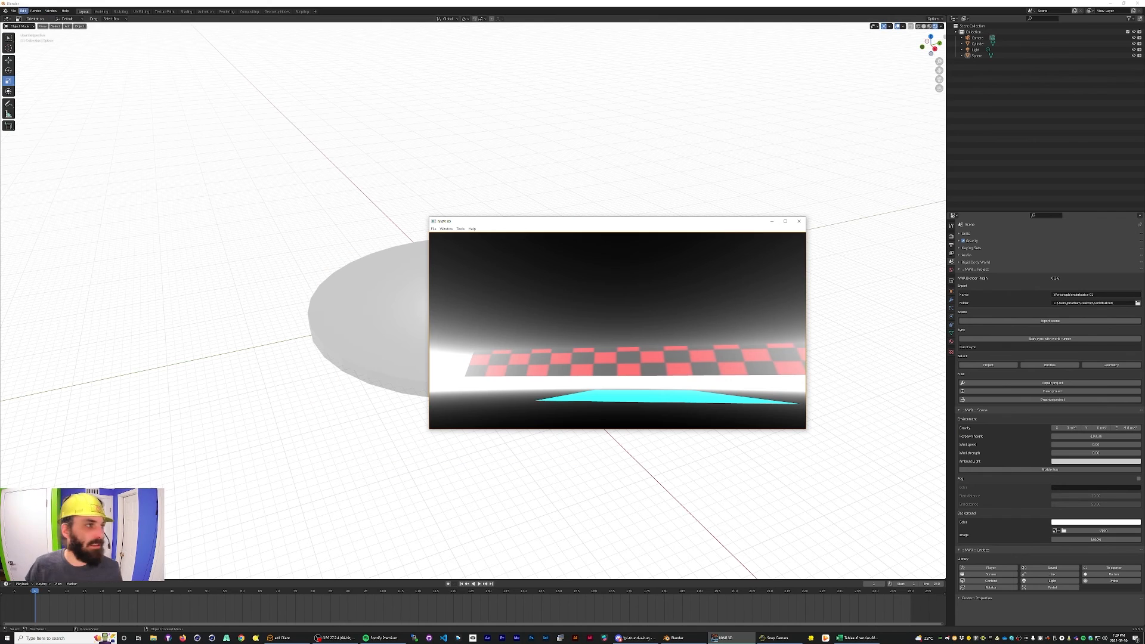
Save the Blender file as blenderbasics-01 in the project folder and export the scene with the add-on.
left_click(13, 10)
left_click(24, 56)
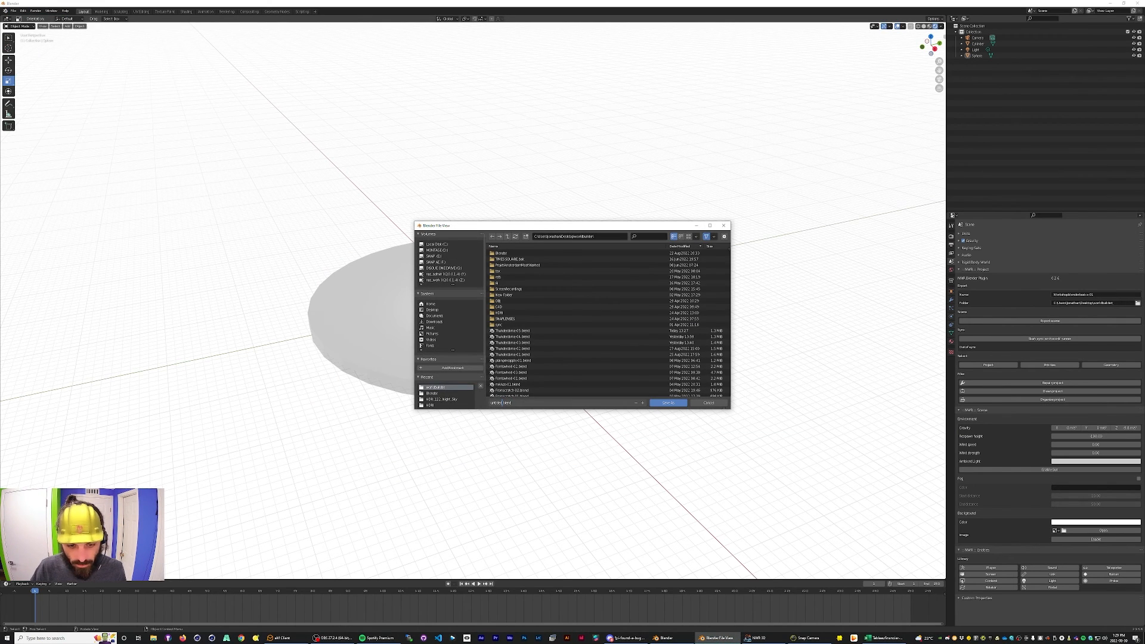
type("blenderbasics-01")
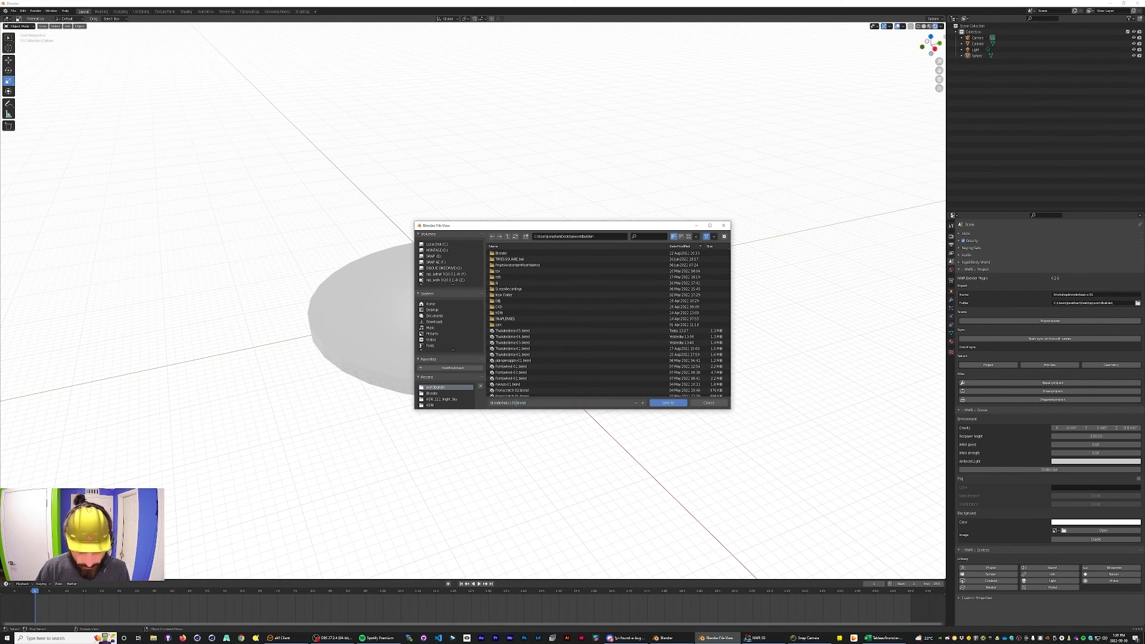
key("Return")
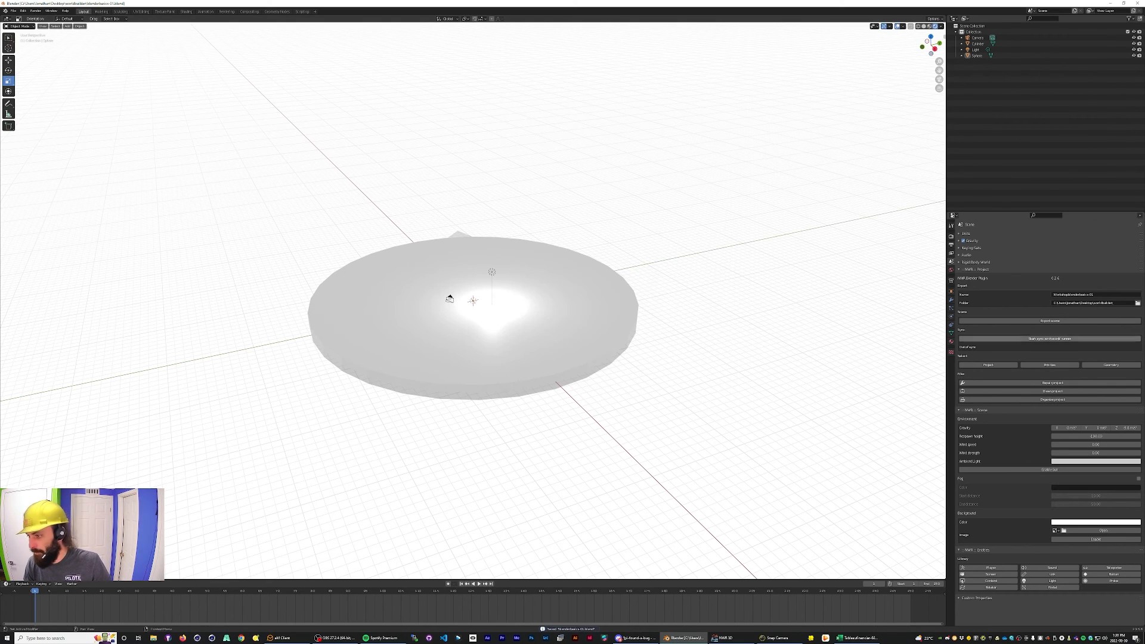
left_click(1014, 321)
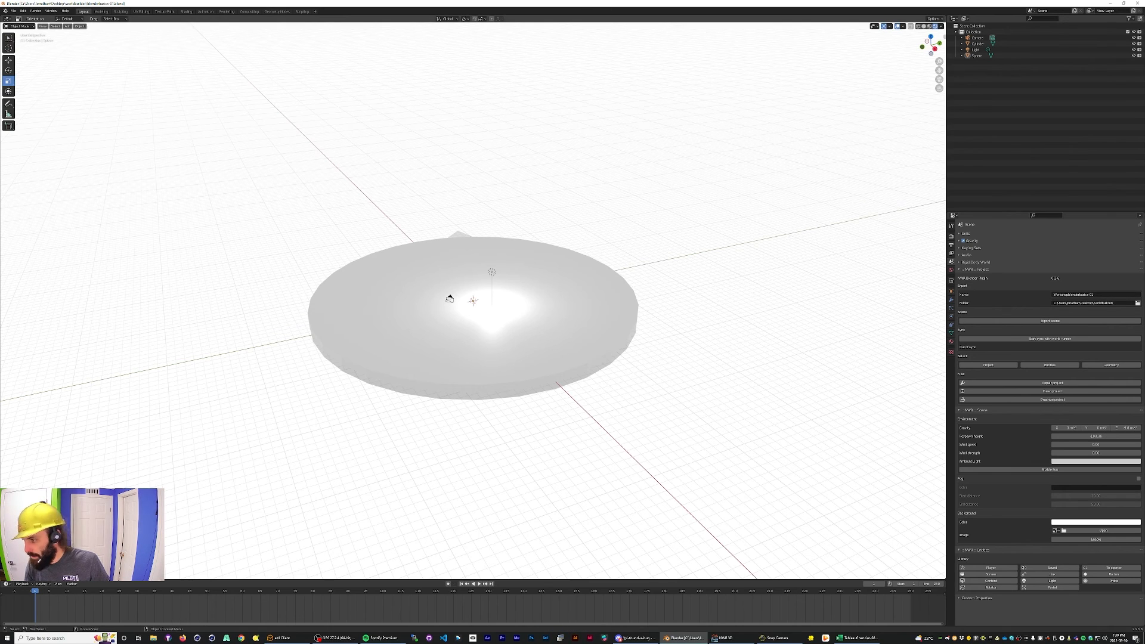
Switch to the add-on's 3D viewer and browse the worldbuilder folder for the exported scene file.
left_click(732, 638)
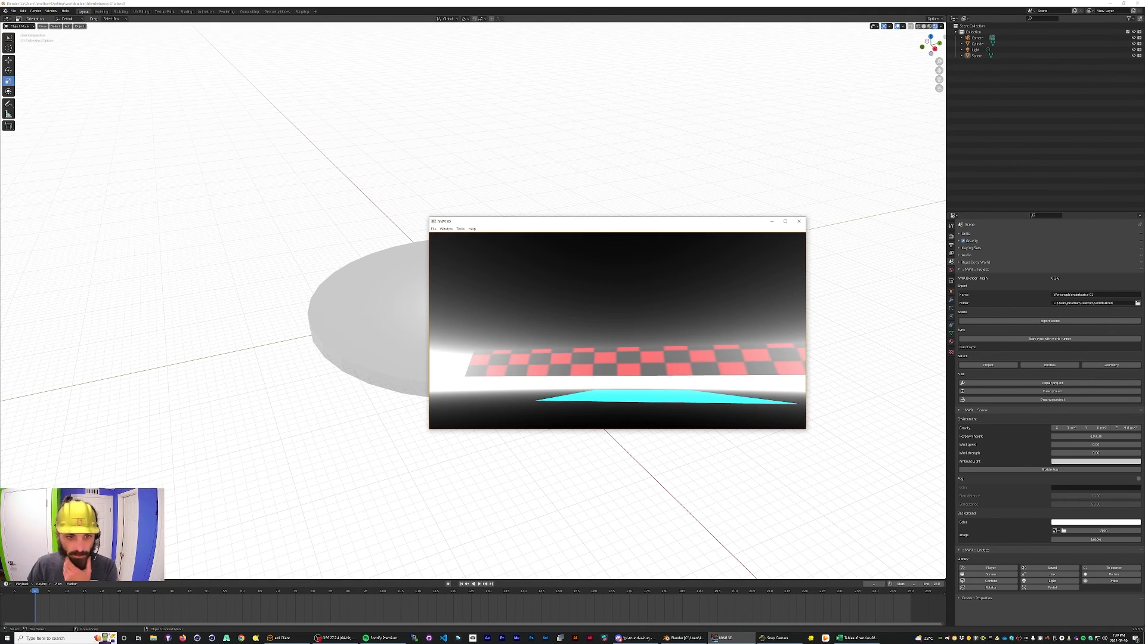
left_click(434, 229)
left_click(452, 236)
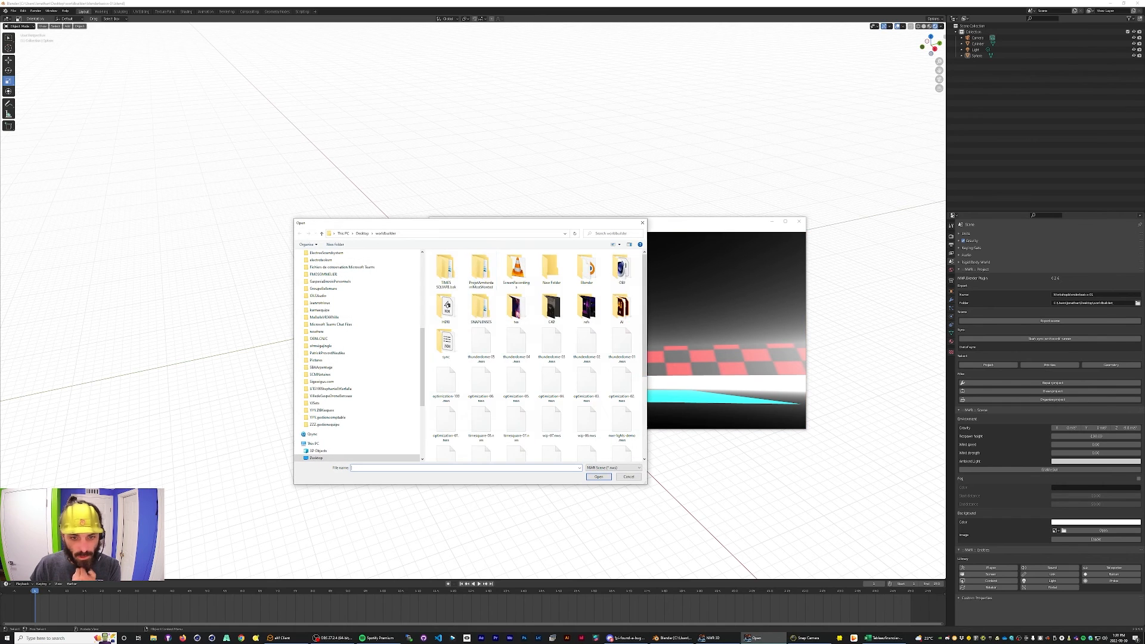
scroll(516, 399, "down", 3)
scroll(516, 399, "up", 3)
scroll(516, 399, "down", 5)
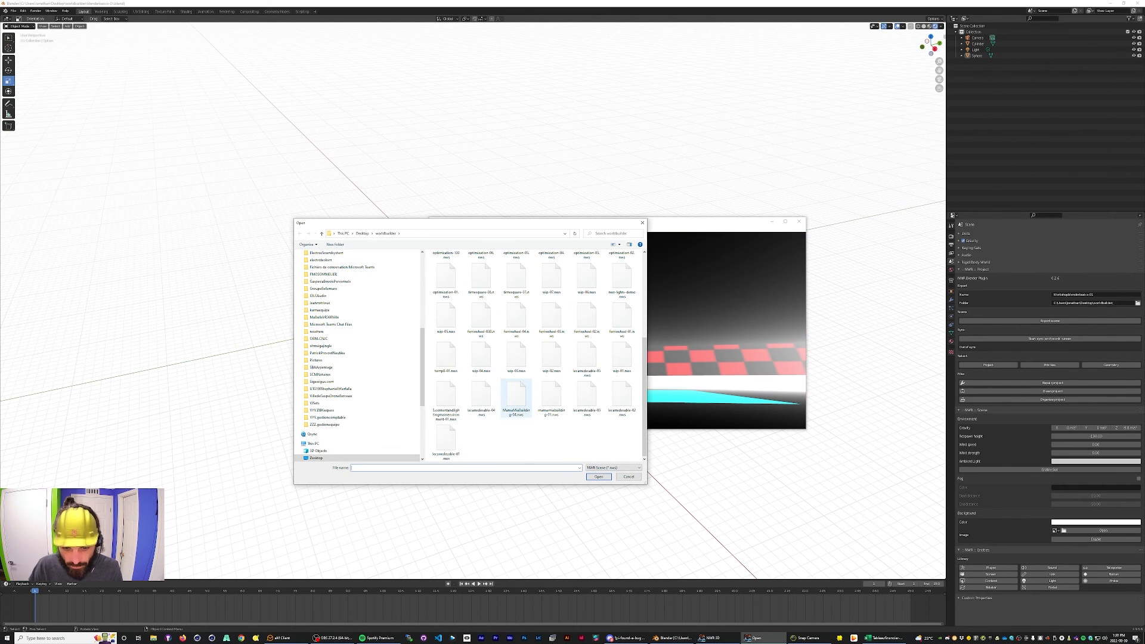
scroll(516, 398, "up", 3)
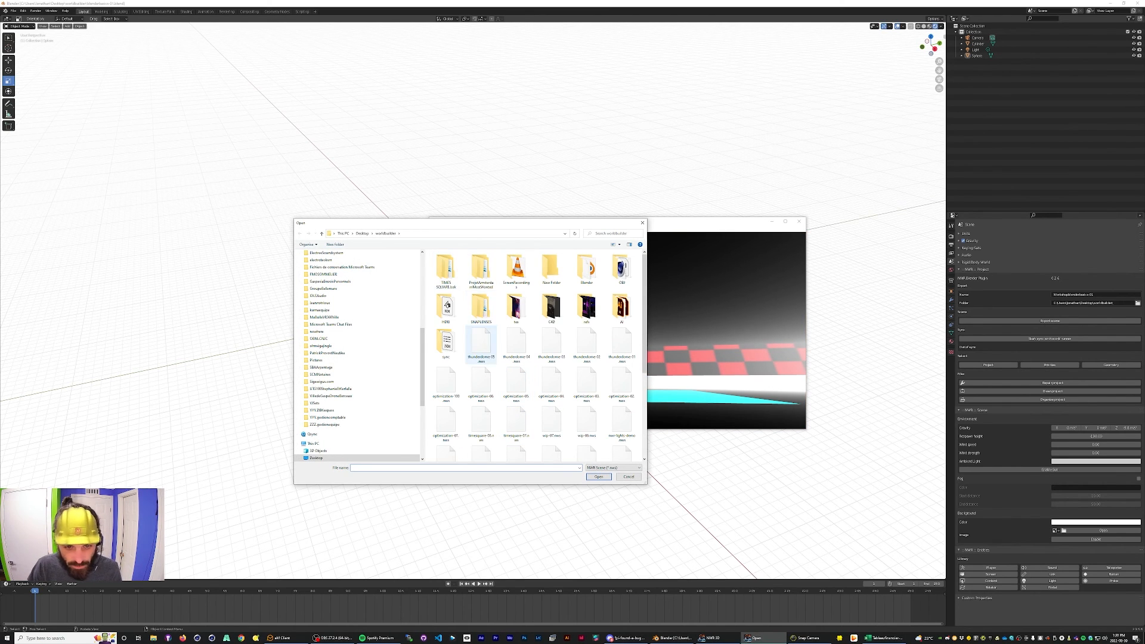
Sort the file chooser's contents by name and look through the scene files for the new export.
right_click(498, 334)
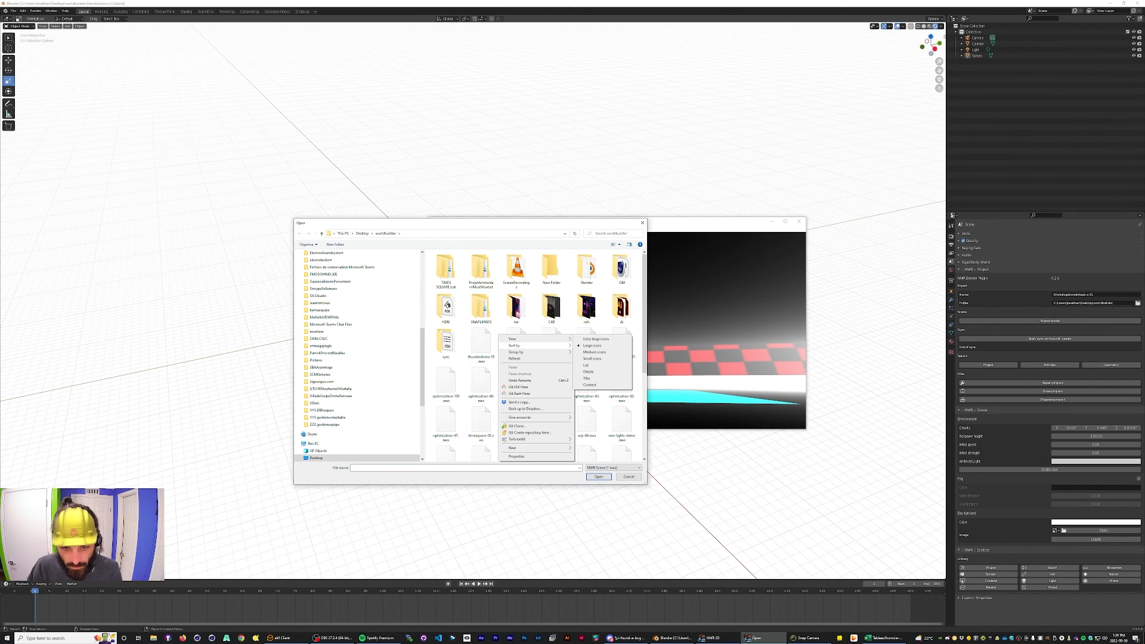
mouse_move(531, 349)
left_click(587, 343)
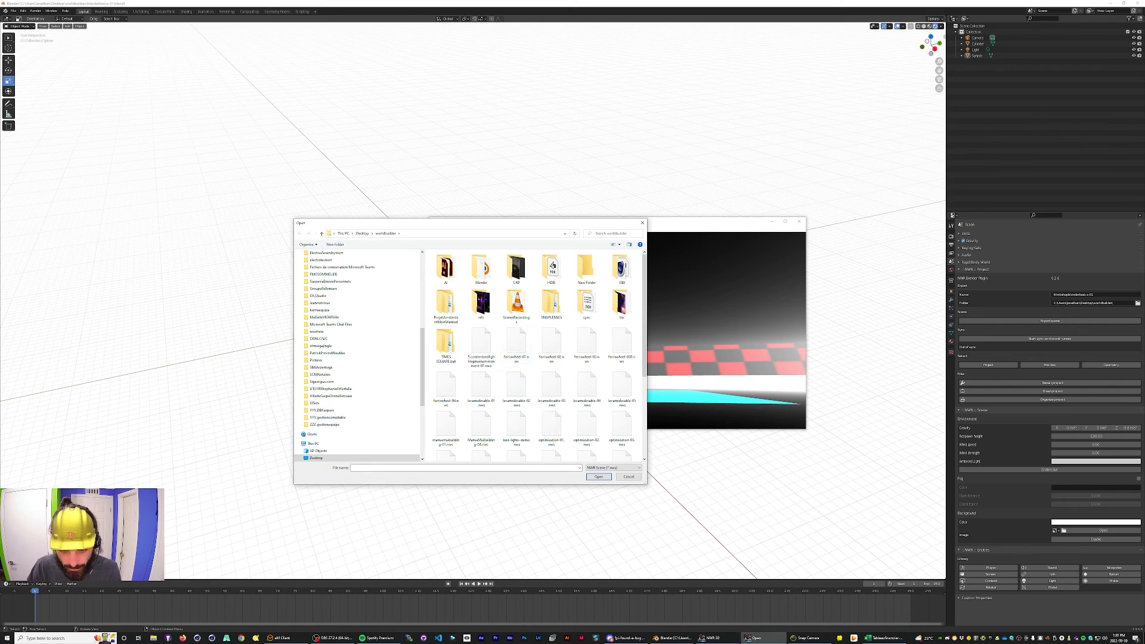
scroll(481, 388, "down", 3)
scroll(481, 388, "up", 2)
scroll(481, 388, "up", 1)
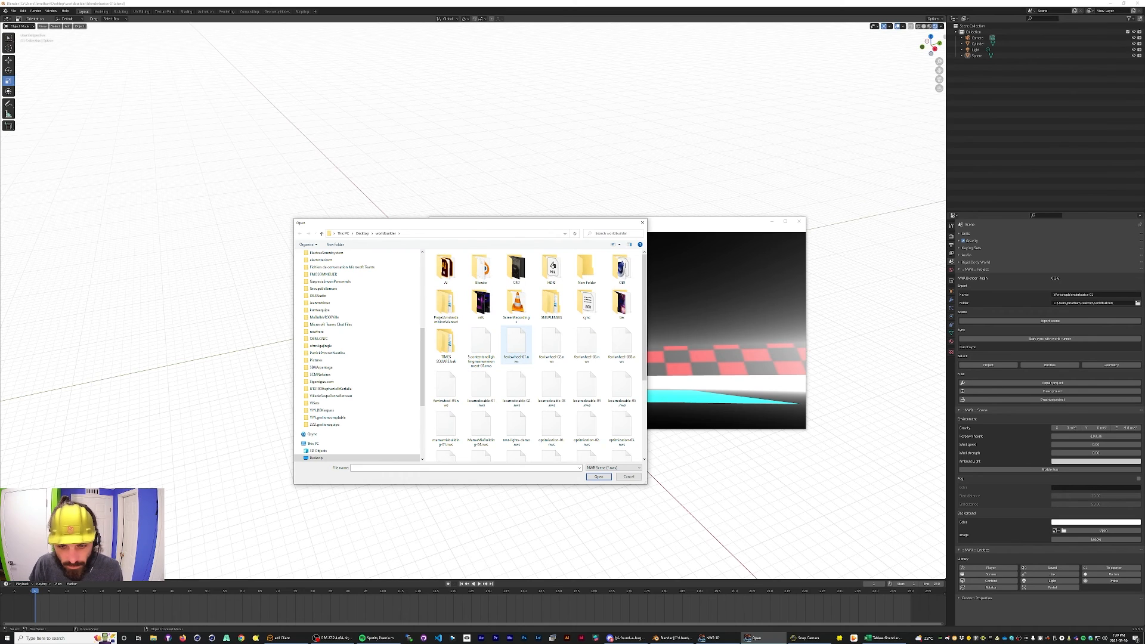
scroll(516, 346, "down", 3)
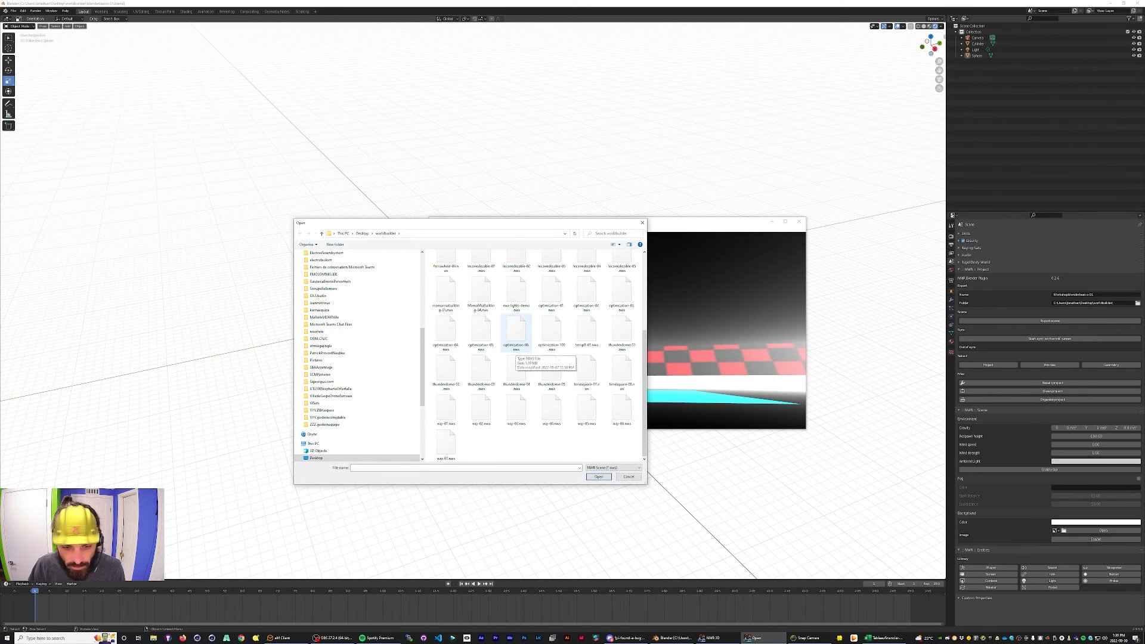
scroll(517, 331, "up", 3)
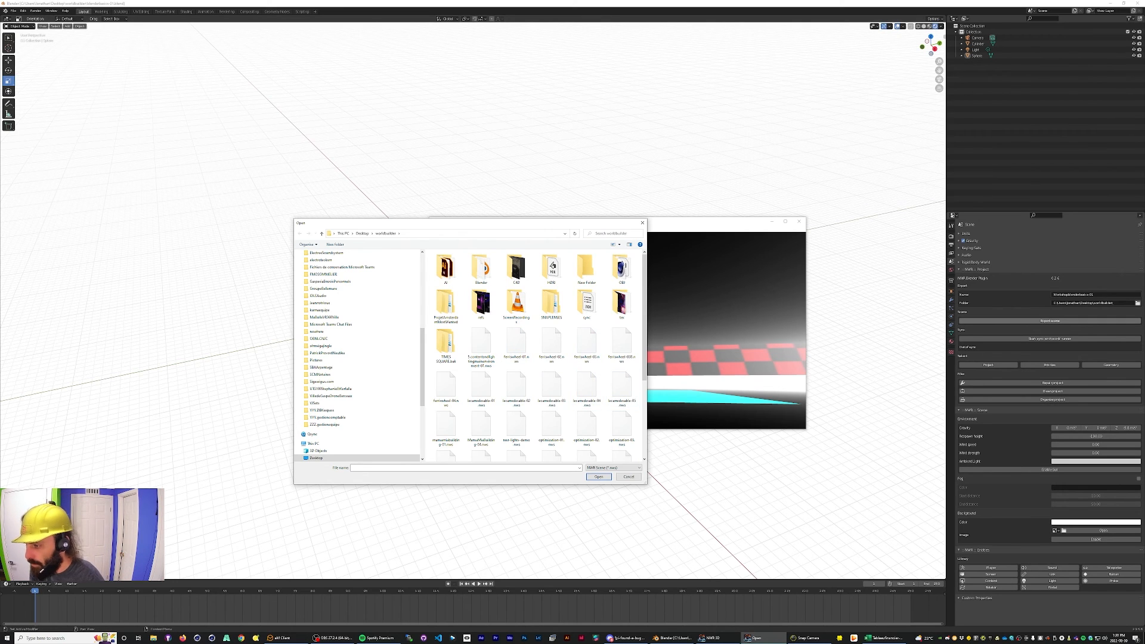
Return to Blender, retry the scene export, and add a Player entity from the add-on's library.
left_click(1050, 321)
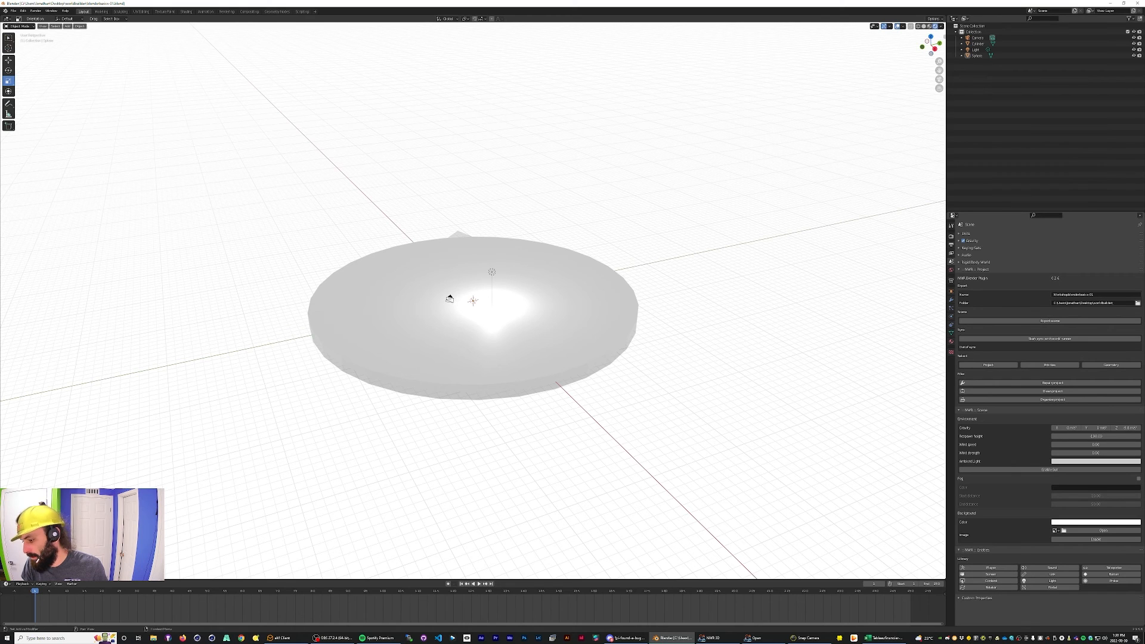
left_click(978, 550)
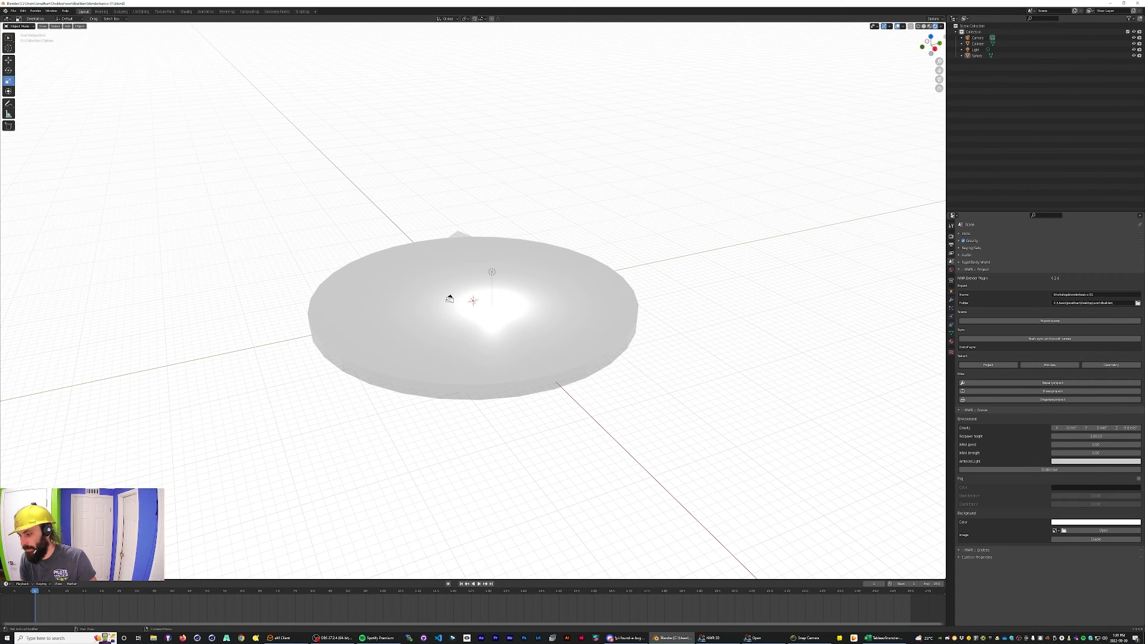
left_click(977, 550)
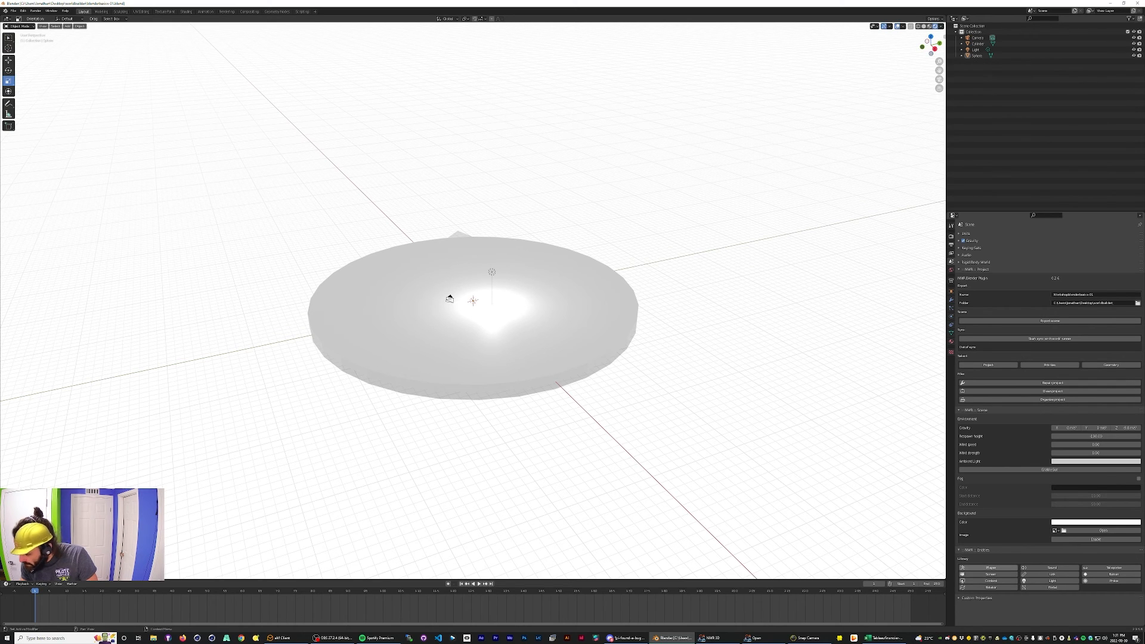
left_click(991, 567)
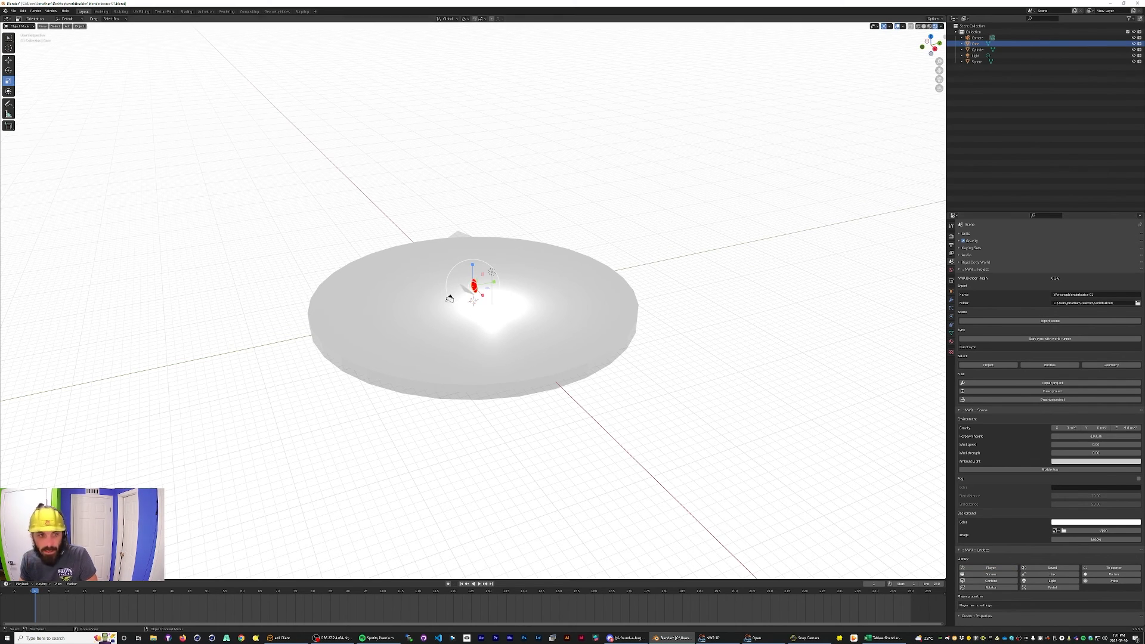
Move the player slightly upward along Z above the disc and save the Blender file.
left_click(8, 60)
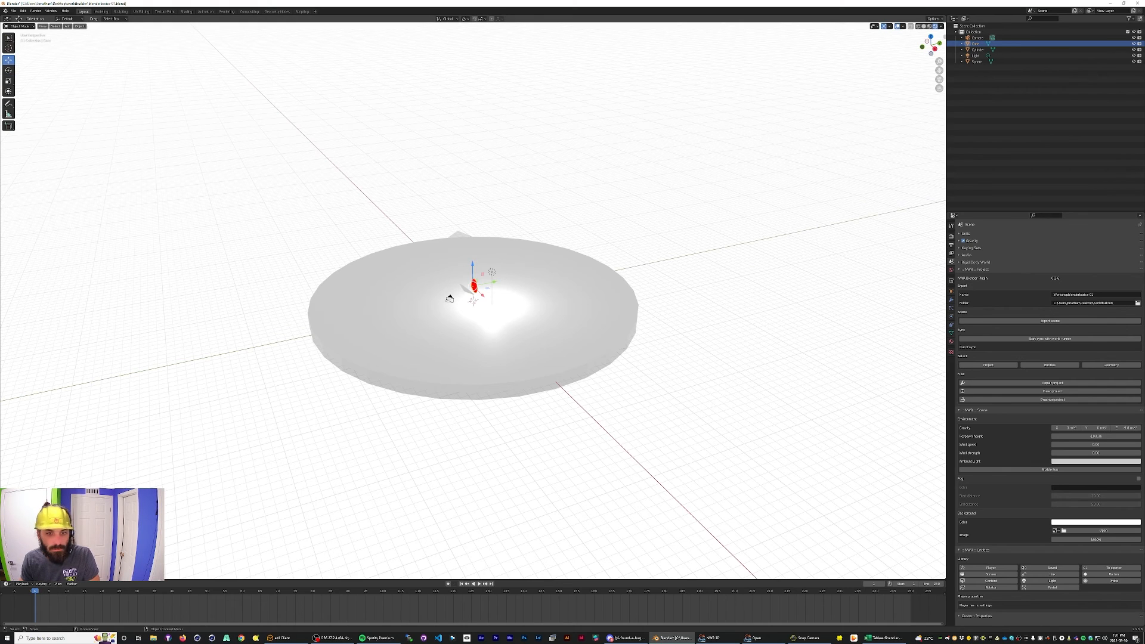
left_click_drag(473, 268, 473, 260)
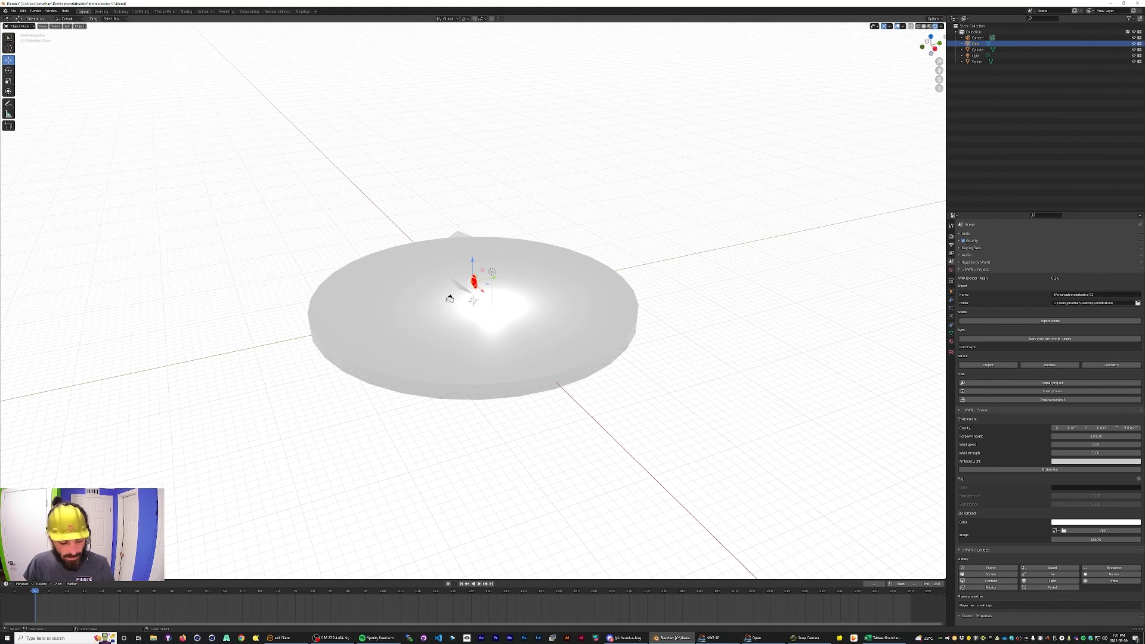
key("ctrl+s")
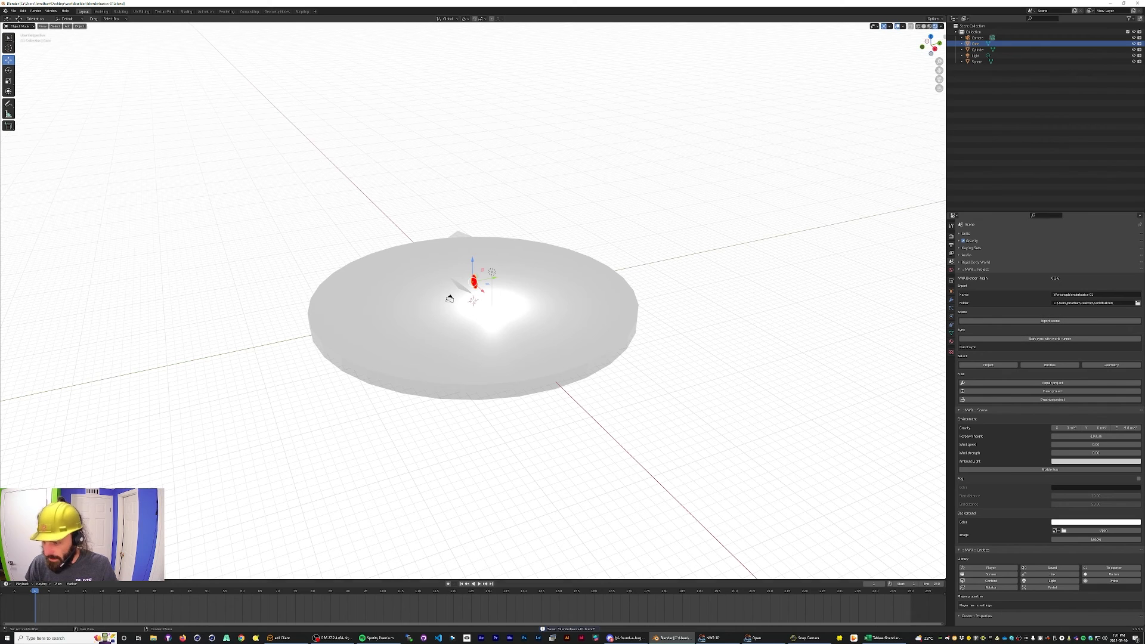
Open the exported workshop scene in the 3D viewer and shift the viewer window off the disc.
left_click(764, 638)
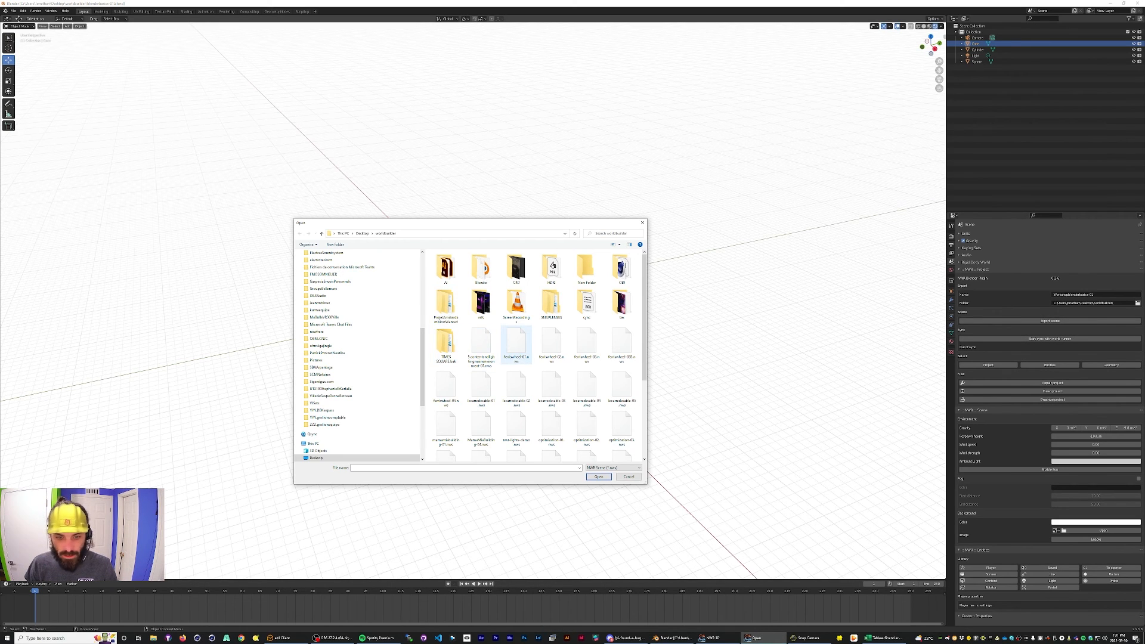
scroll(516, 346, "down", 3)
double_click(480, 440)
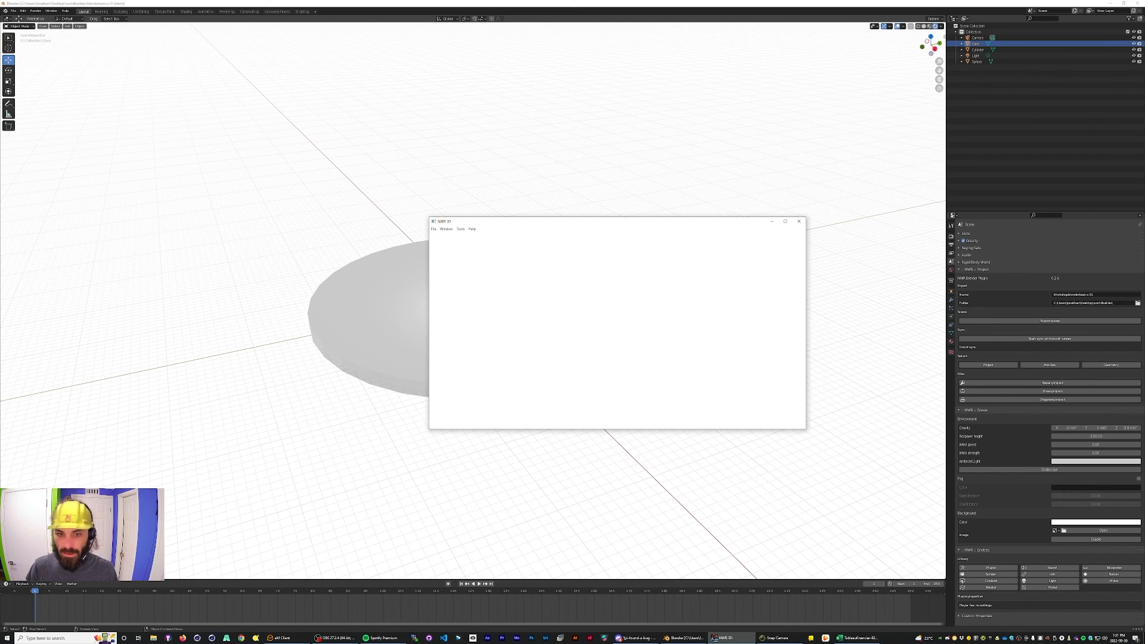
left_click_drag(613, 223, 569, 183)
Return to Blender, select the cylinder disc, and set its add-on geometry type to Collider.
left_click(346, 316)
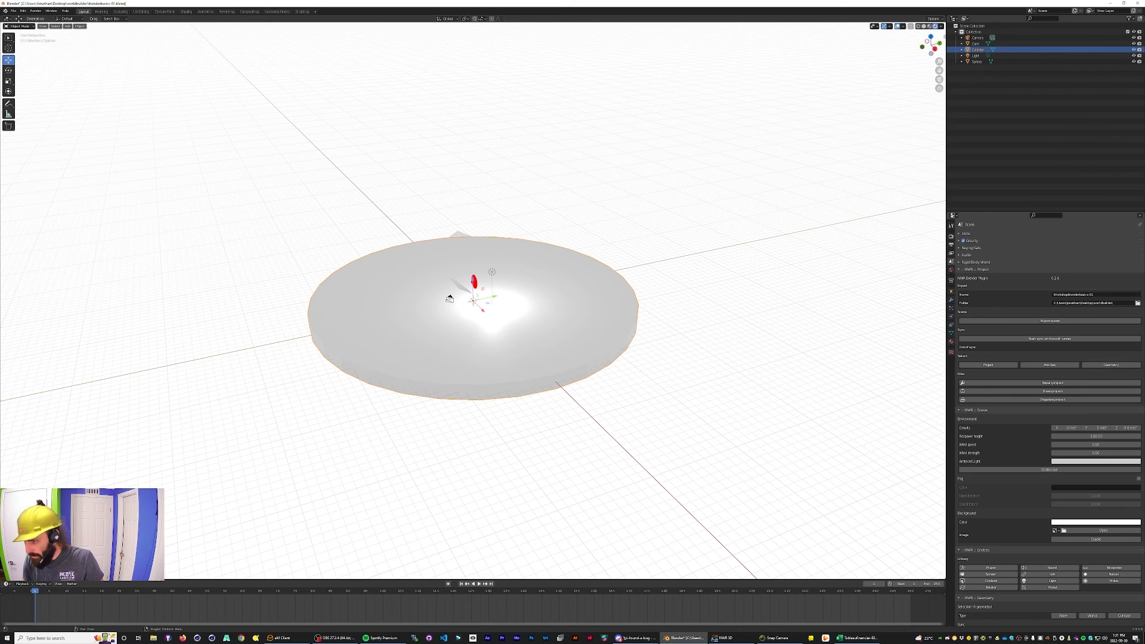
scroll(1050, 418, "down", 3)
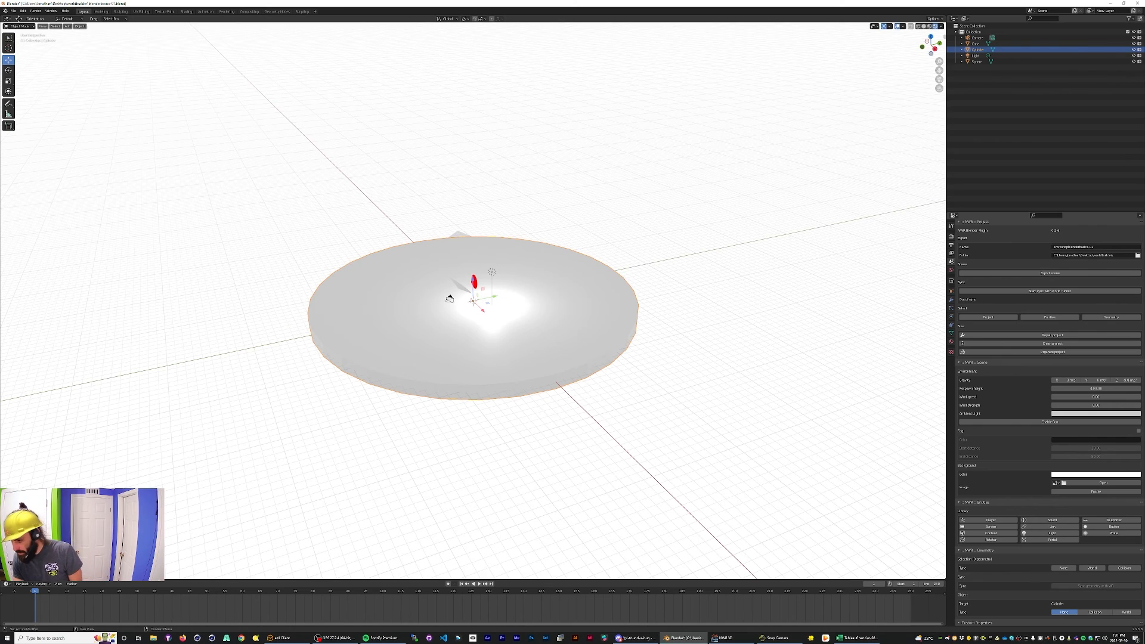
scroll(1050, 418, "up", 3)
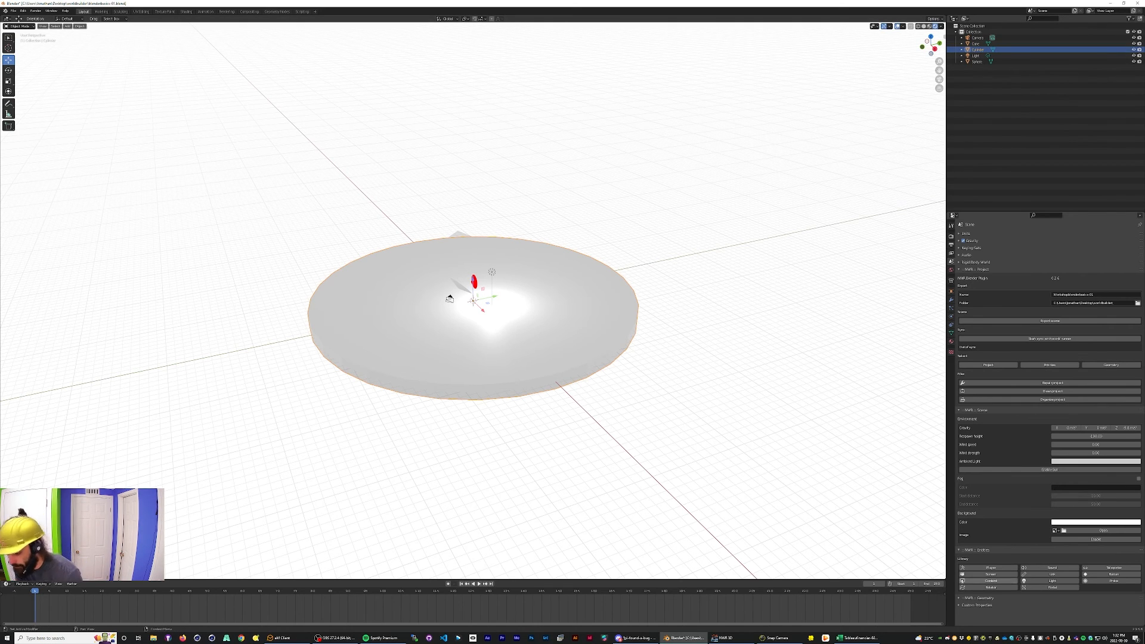
scroll(1050, 423, "down", 2)
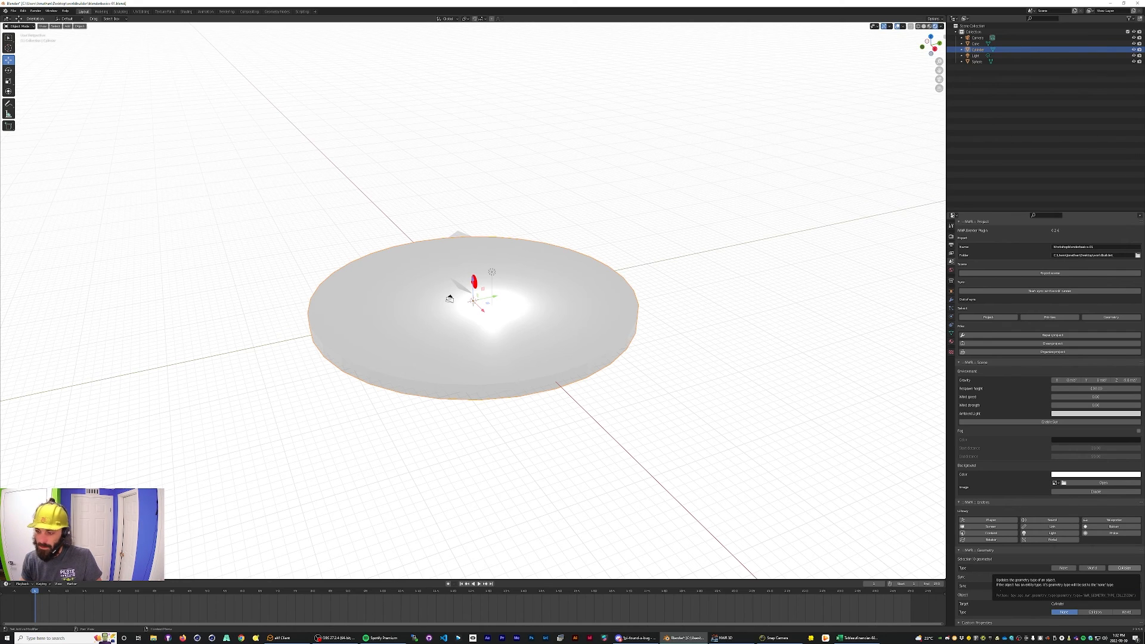
left_click(1124, 568)
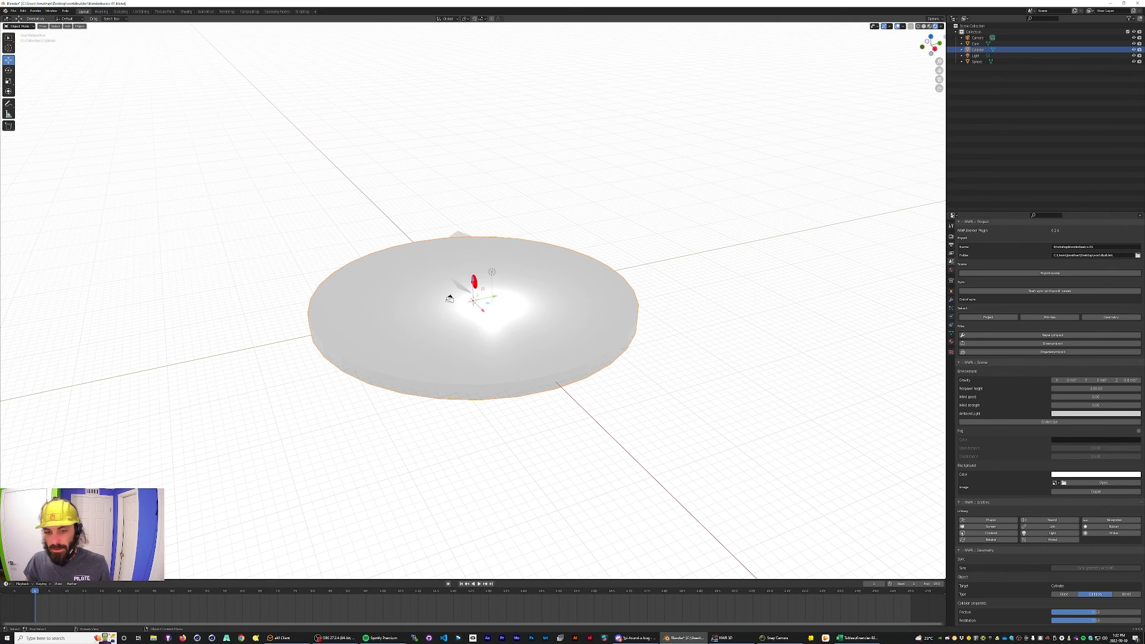
key("alt+a")
key("ctrl+z")
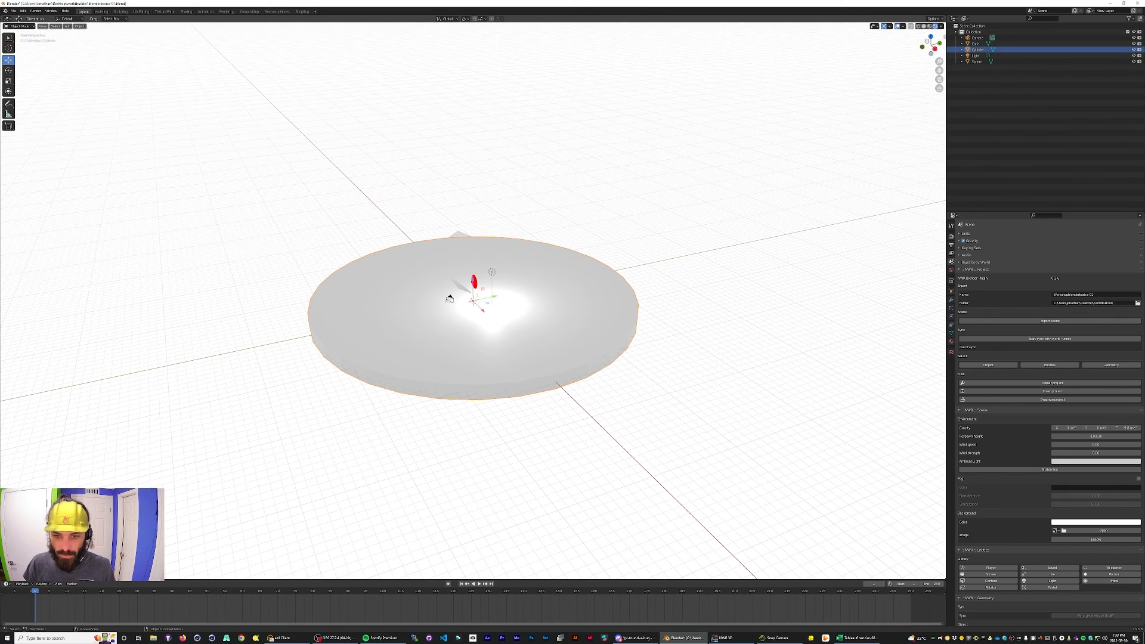
Duplicate the collider disc in place and rename the original as floorcollider.
key("ctrl+c")
key("ctrl+v")
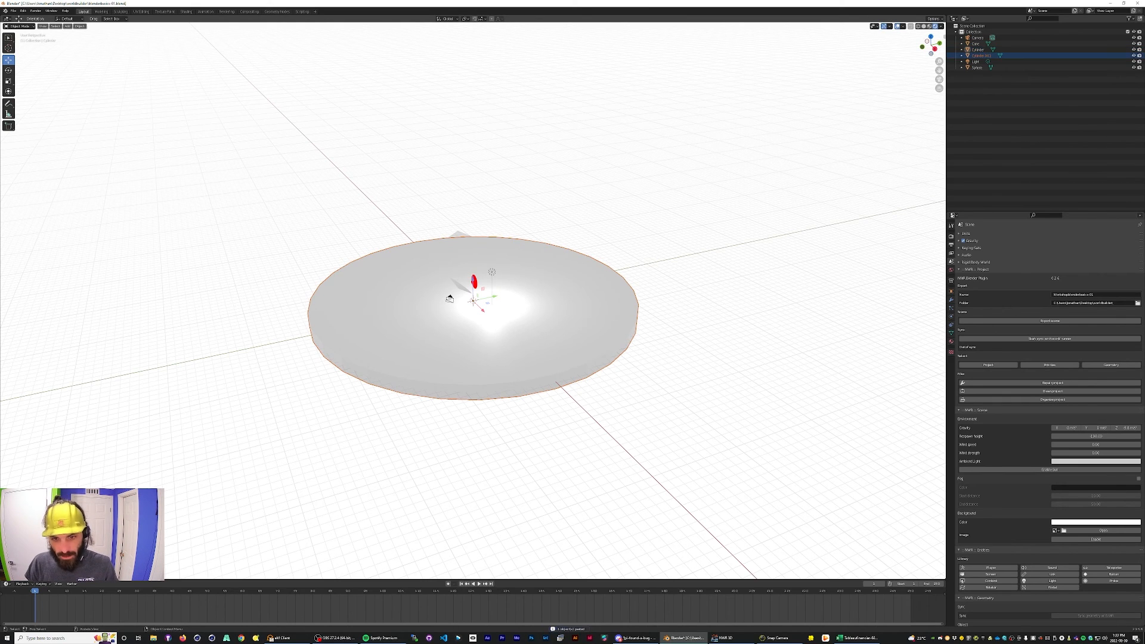
left_click(979, 49)
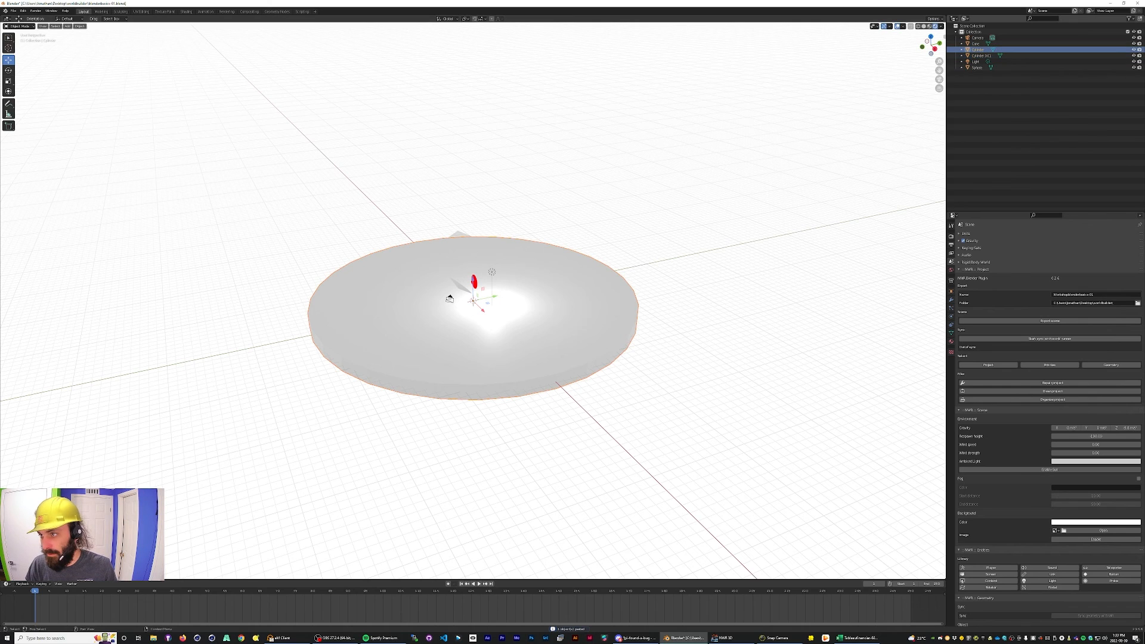
double_click(979, 50)
type("f")
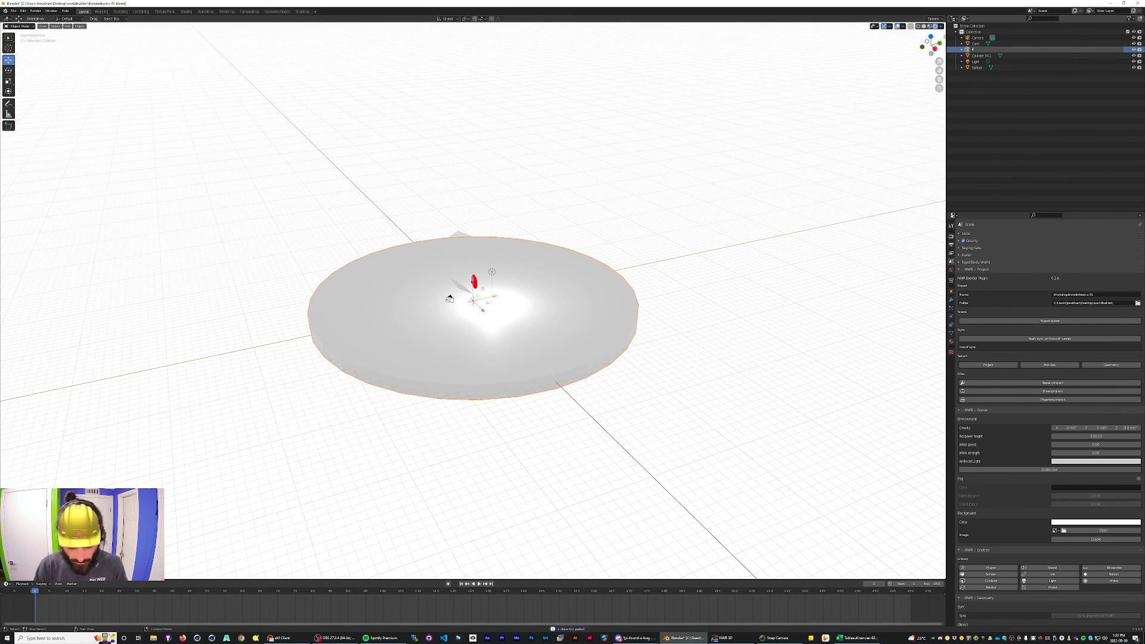
type("loor")
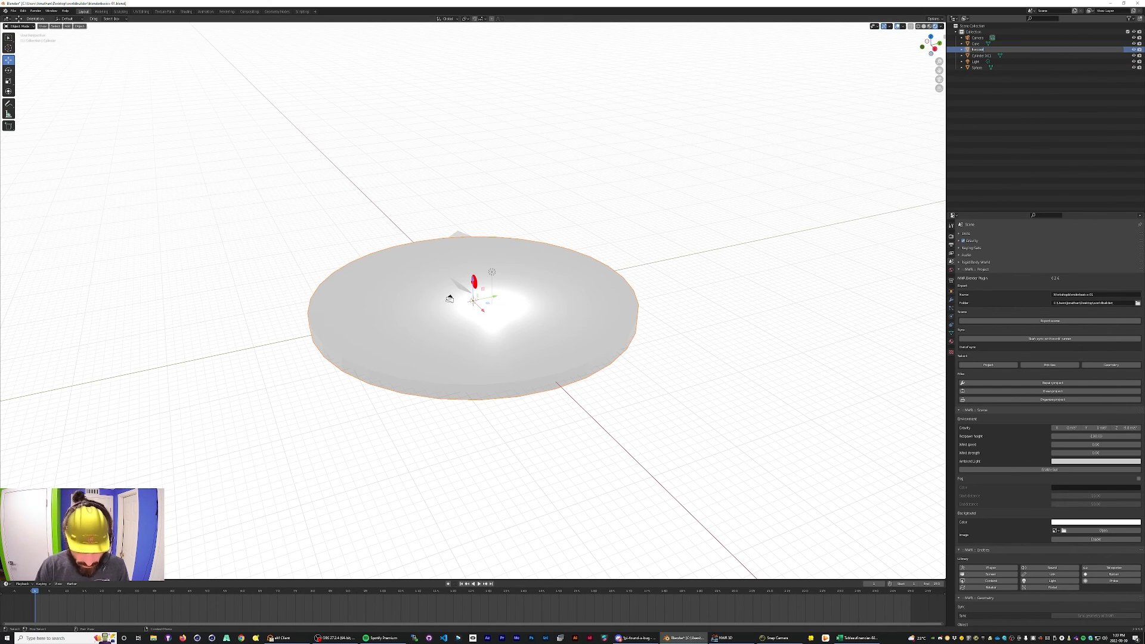
type("collider")
key("Return")
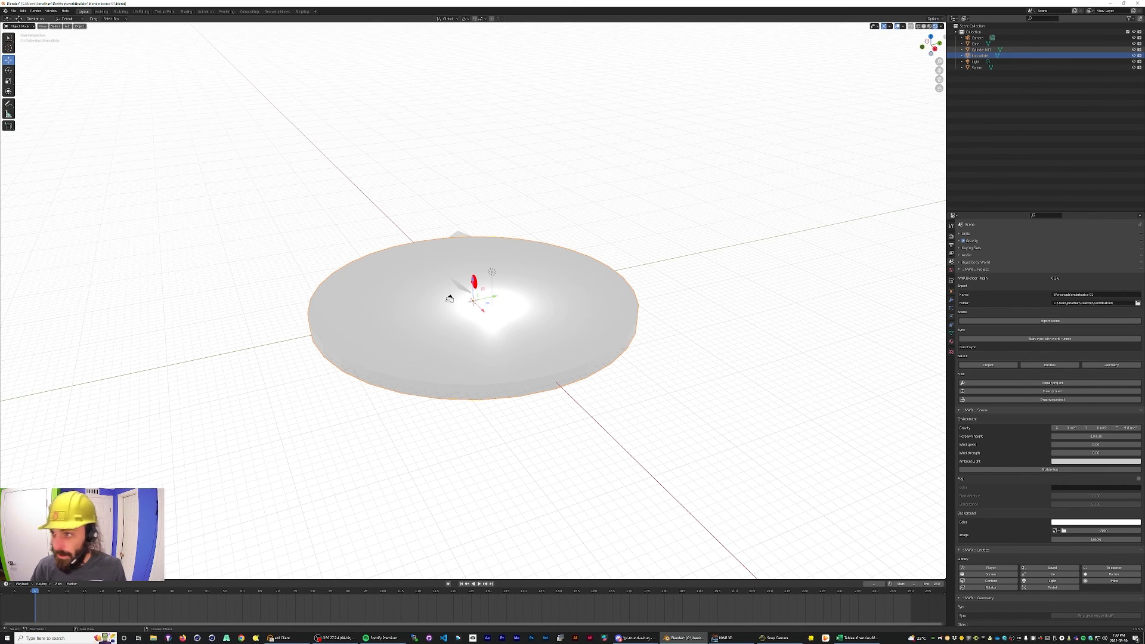
double_click(976, 55)
left_click(975, 56)
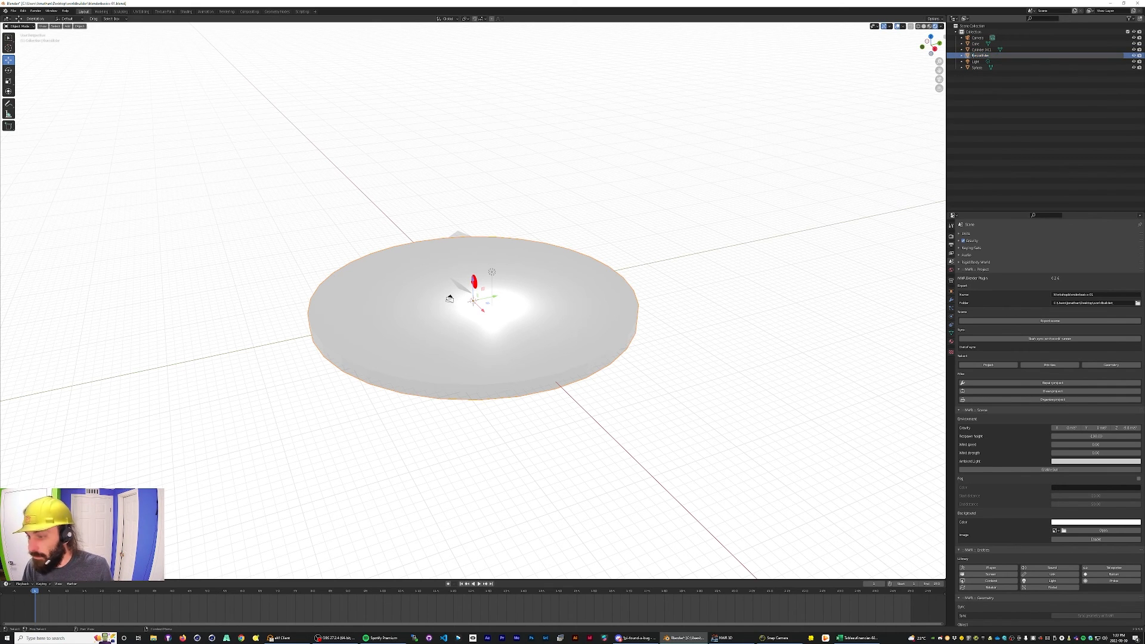
key("Return")
Rename the duplicated disc as floor.world.
double_click(981, 49)
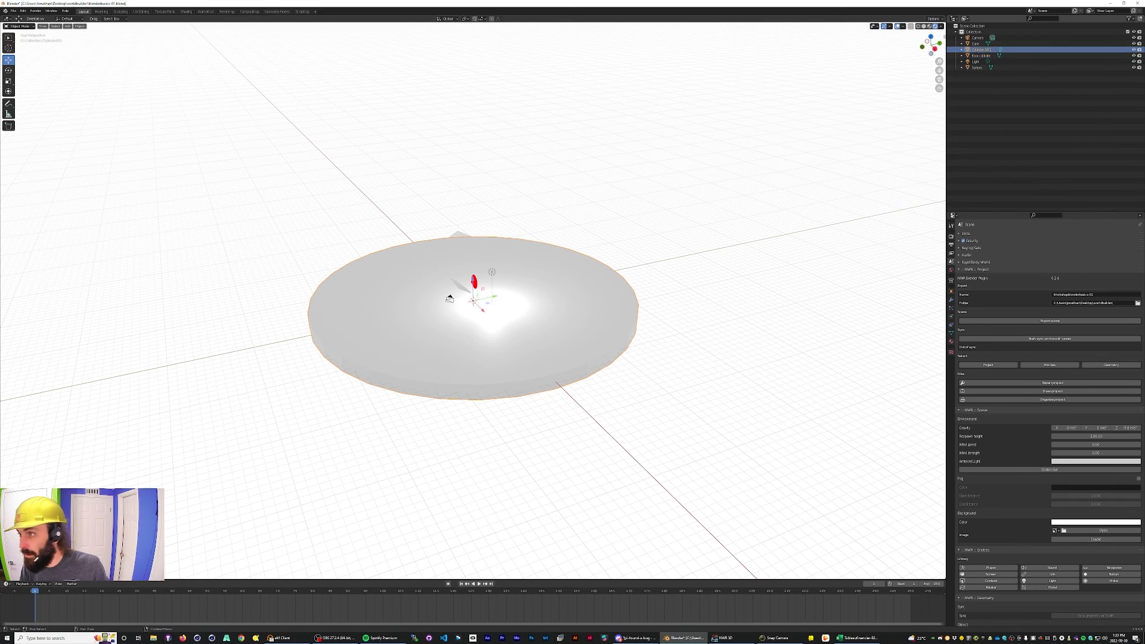
type("floor.world")
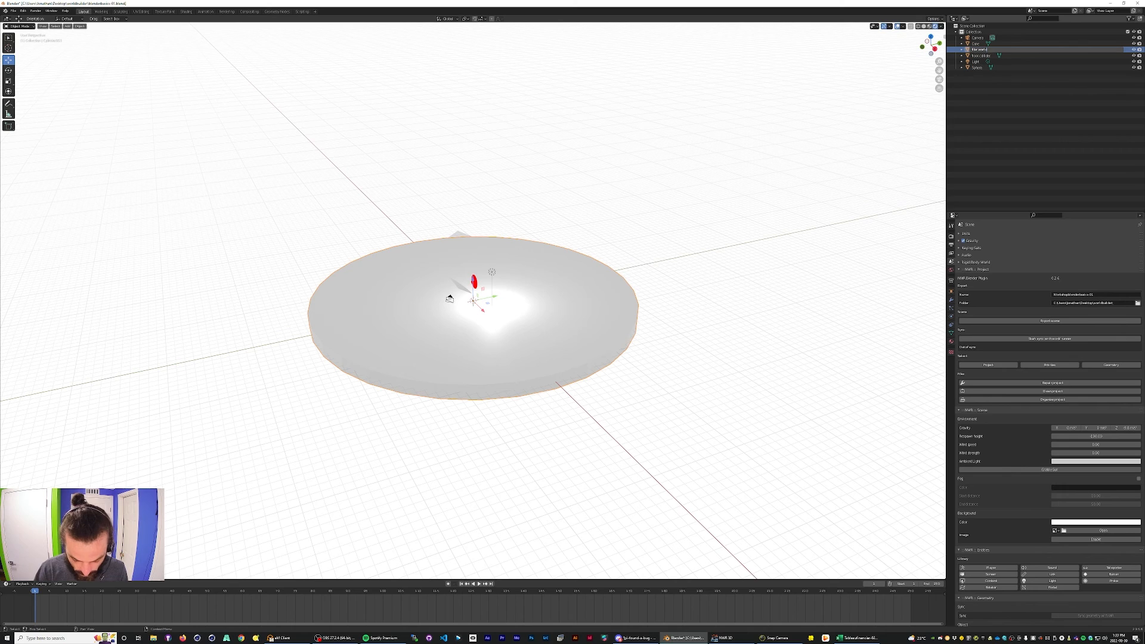
key("Return")
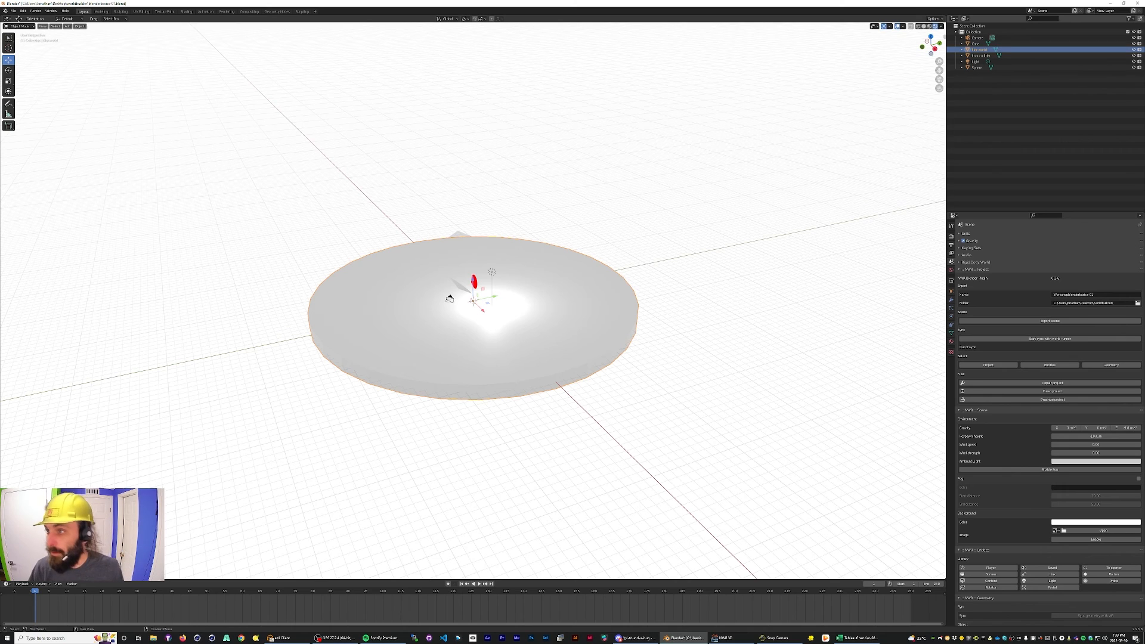
double_click(978, 49)
left_click(975, 50)
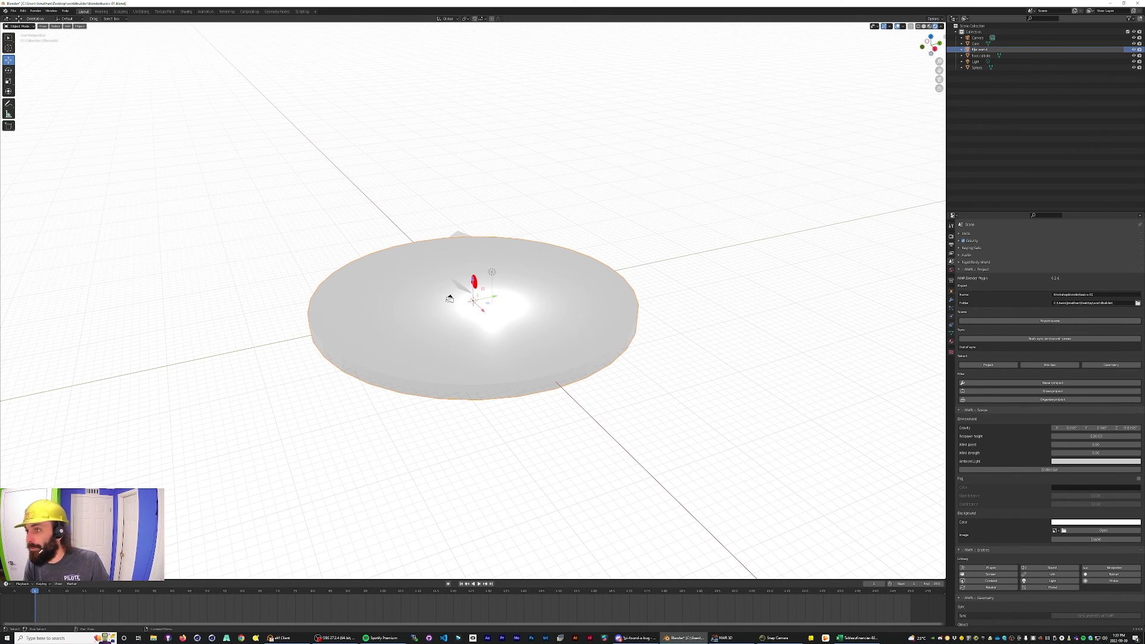
key("Return")
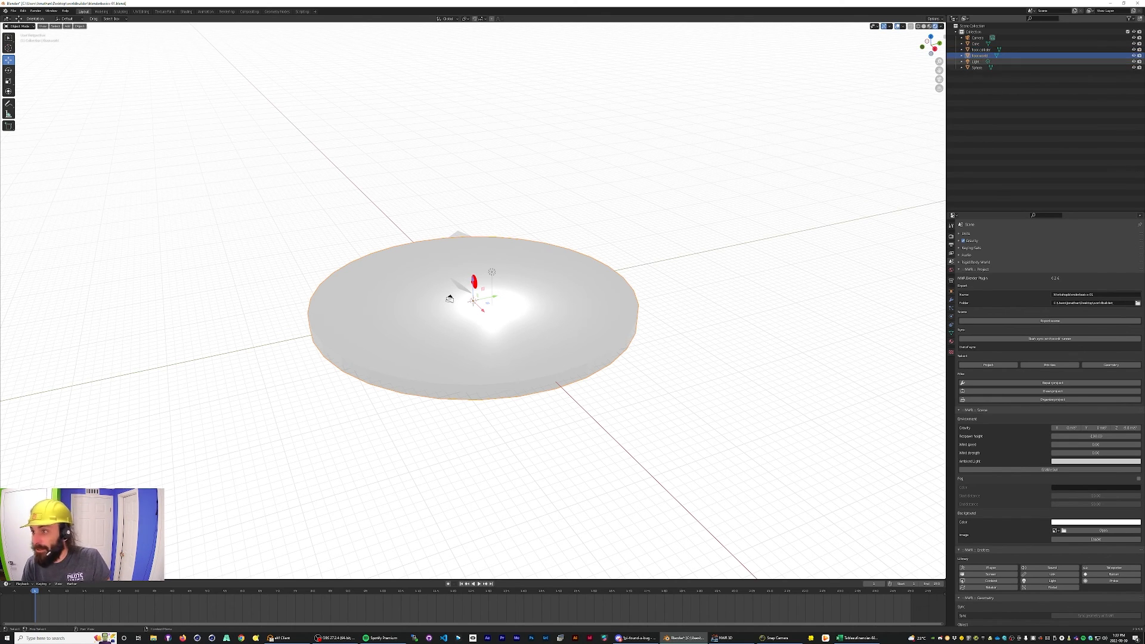
Set the geometry type of floor.world to World and give it a new material.
scroll(1050, 418, "down", 3)
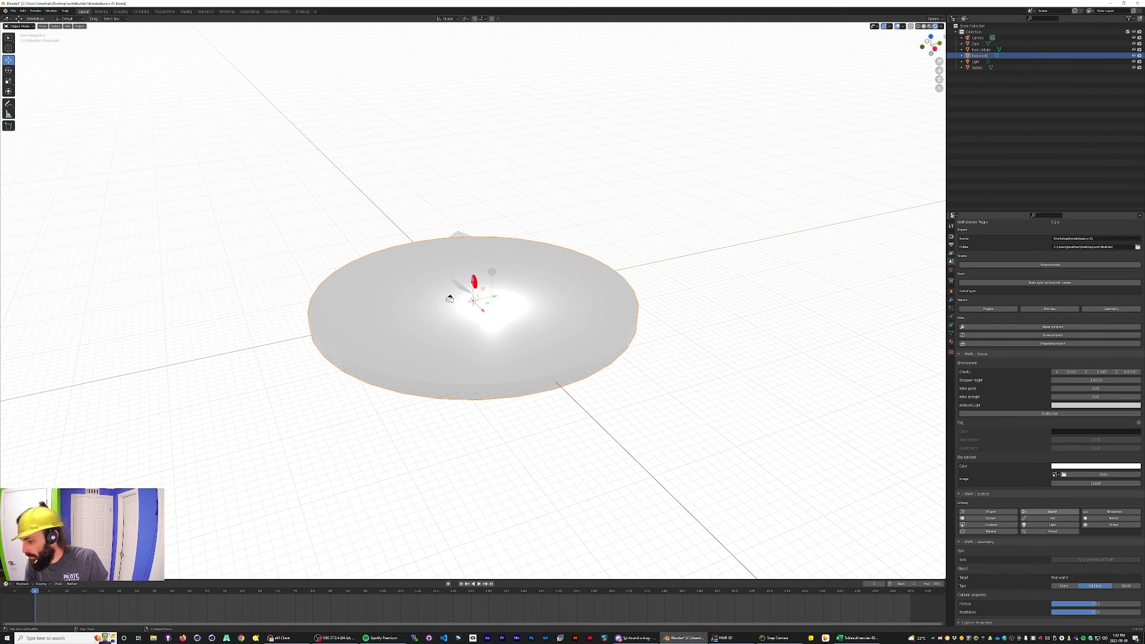
left_click(1127, 586)
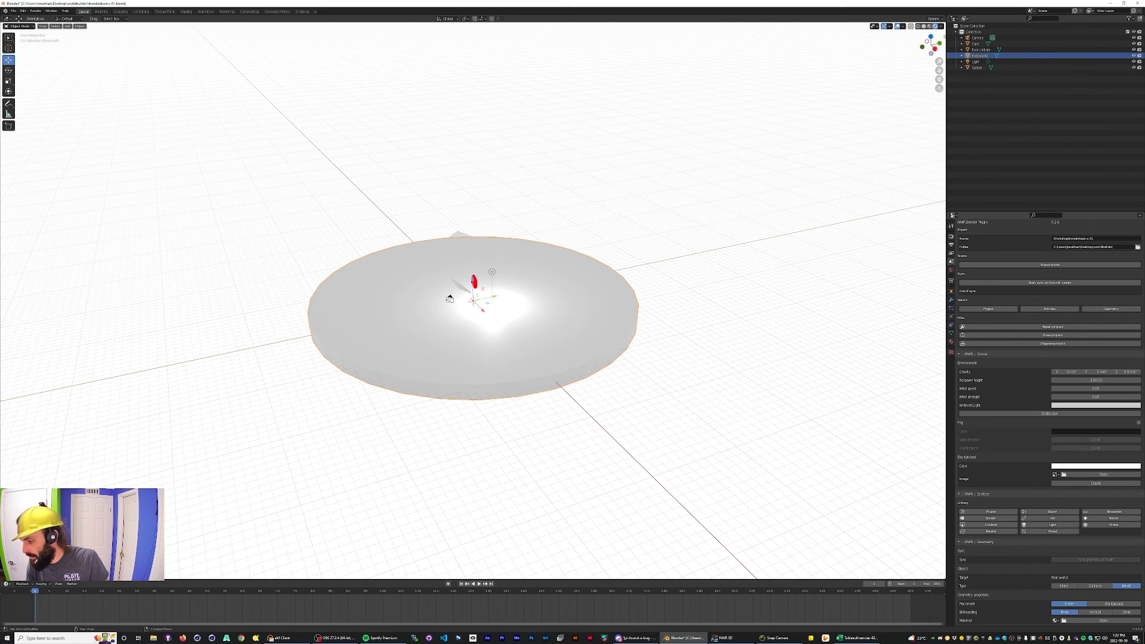
scroll(1050, 418, "down", 4)
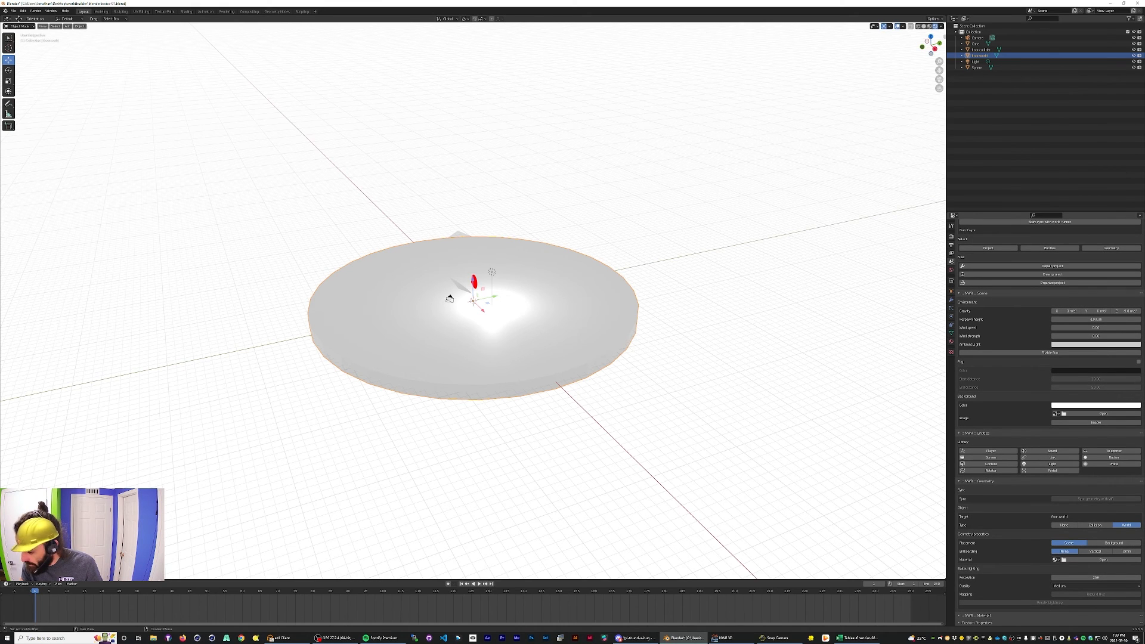
left_click(1050, 613)
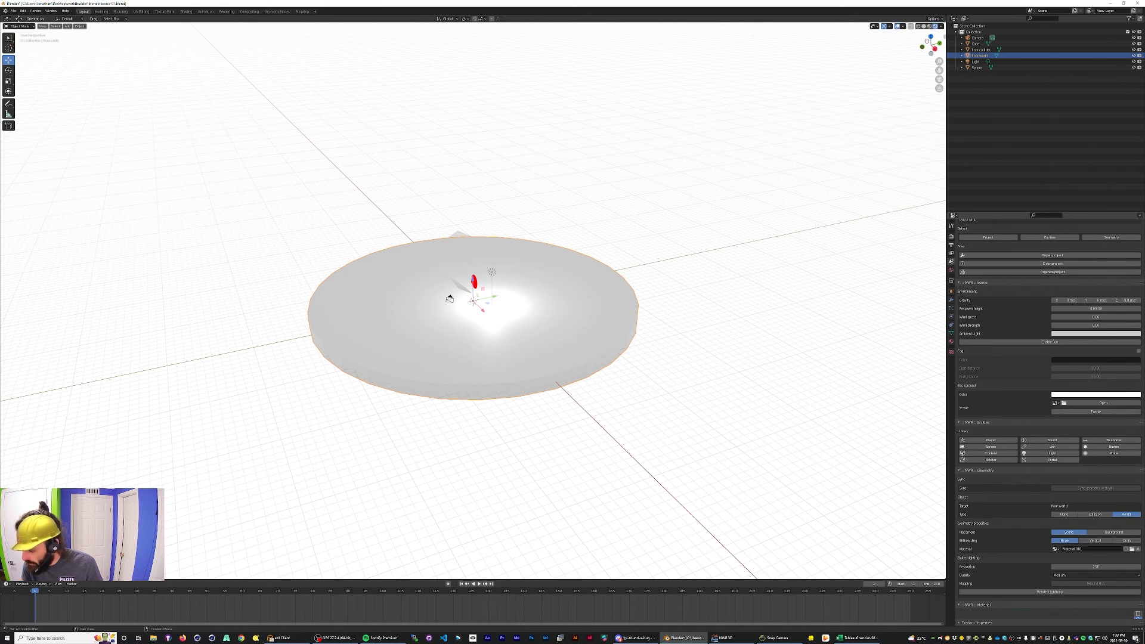
Set the ambient color of the floor.world material to bright magenta.
scroll(1050, 537, "down", 5)
scroll(473, 300, "down", 6)
scroll(1050, 417, "down", 6)
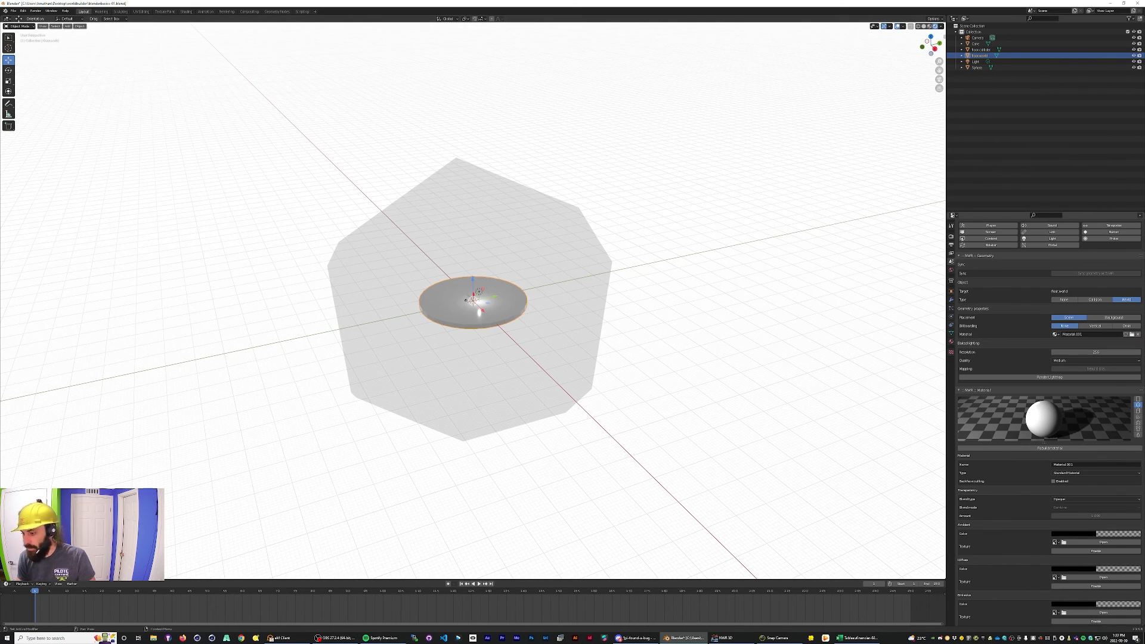
scroll(473, 301, "up", 1)
scroll(1050, 418, "down", 6)
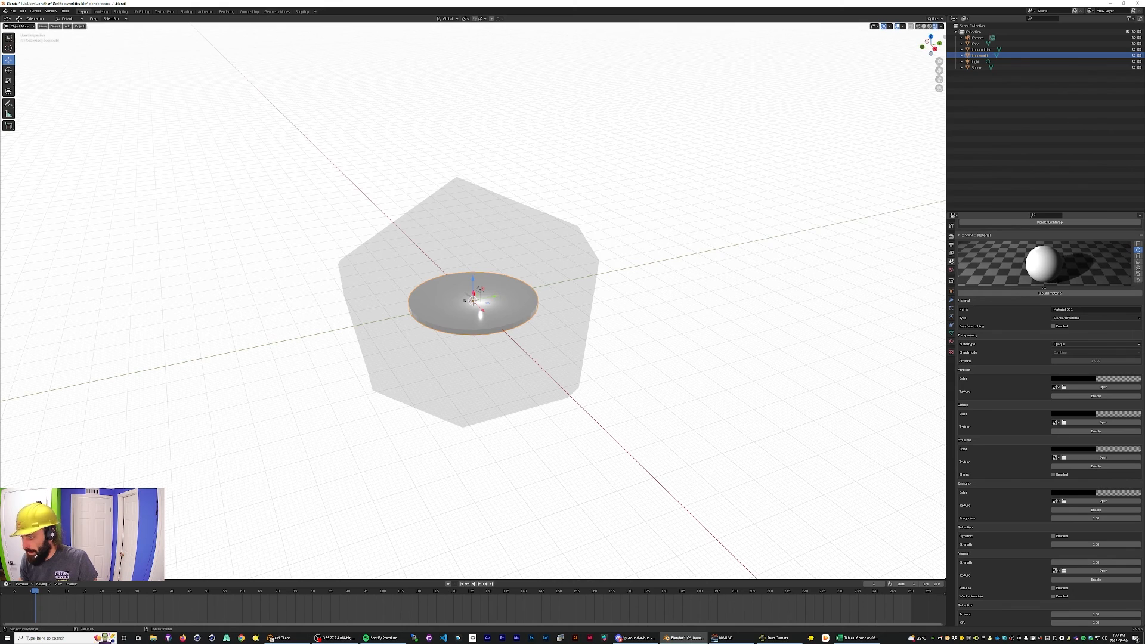
left_click(1101, 379)
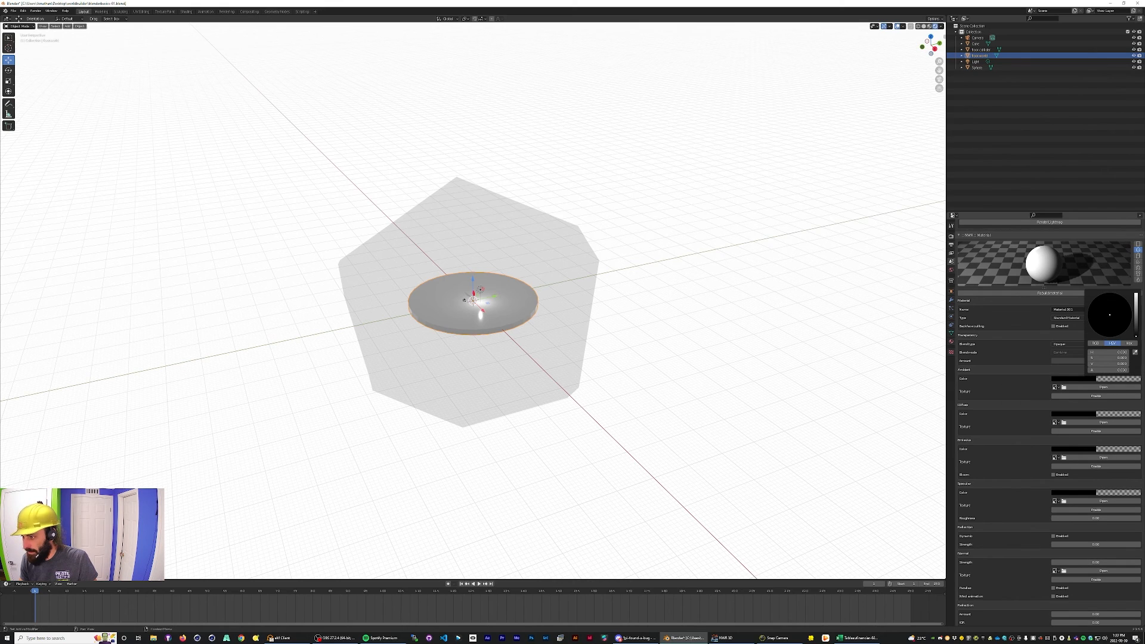
left_click_drag(1101, 363, 1124, 363)
left_click_drag(1110, 315, 1128, 328)
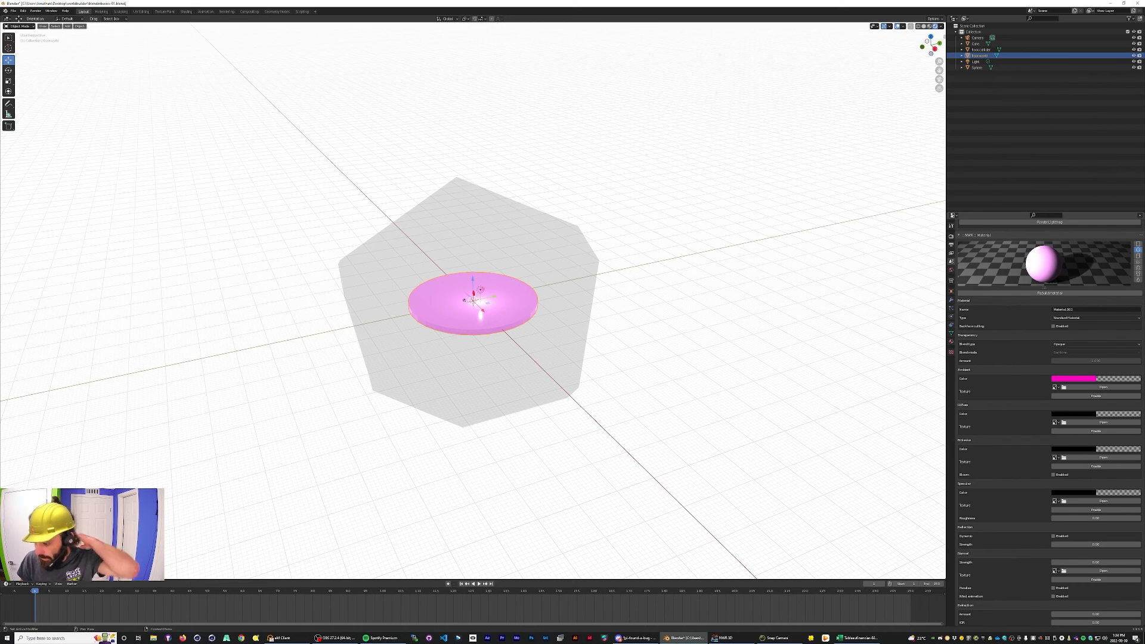
Export the scene through the add-on and view the magenta platform in the 3D viewer.
scroll(1050, 417, "up", 20)
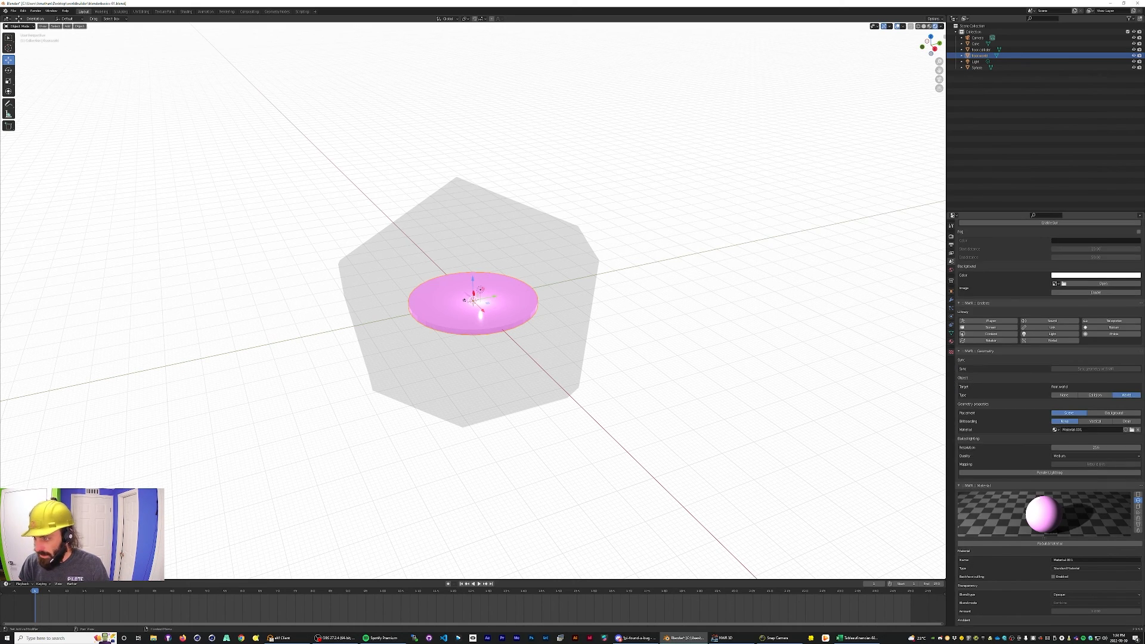
left_click(1027, 321)
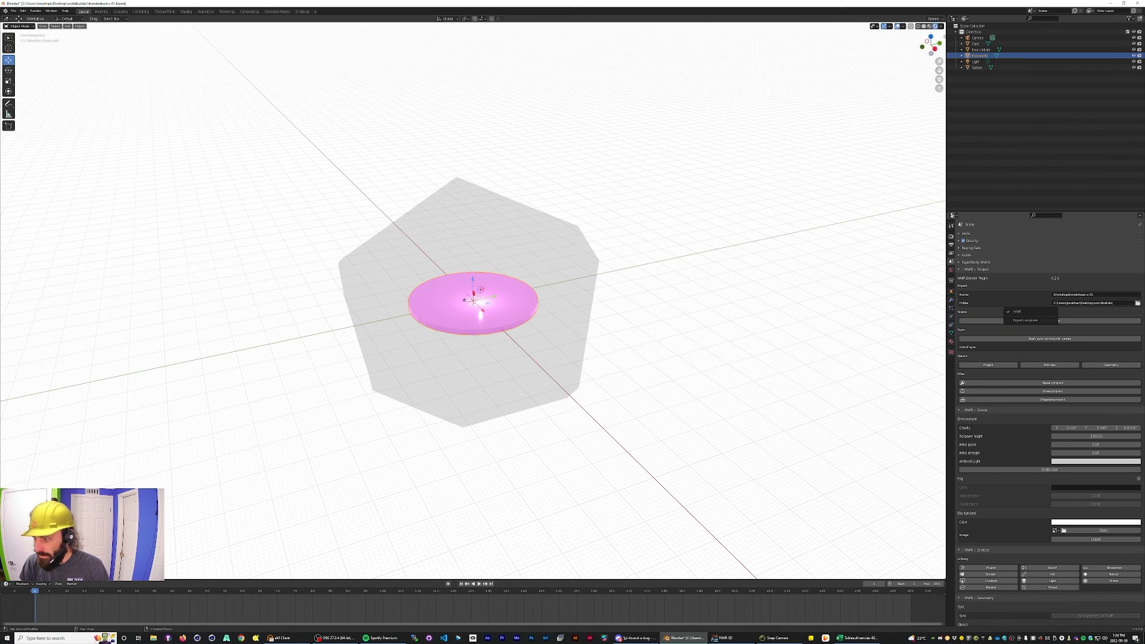
left_click(725, 638)
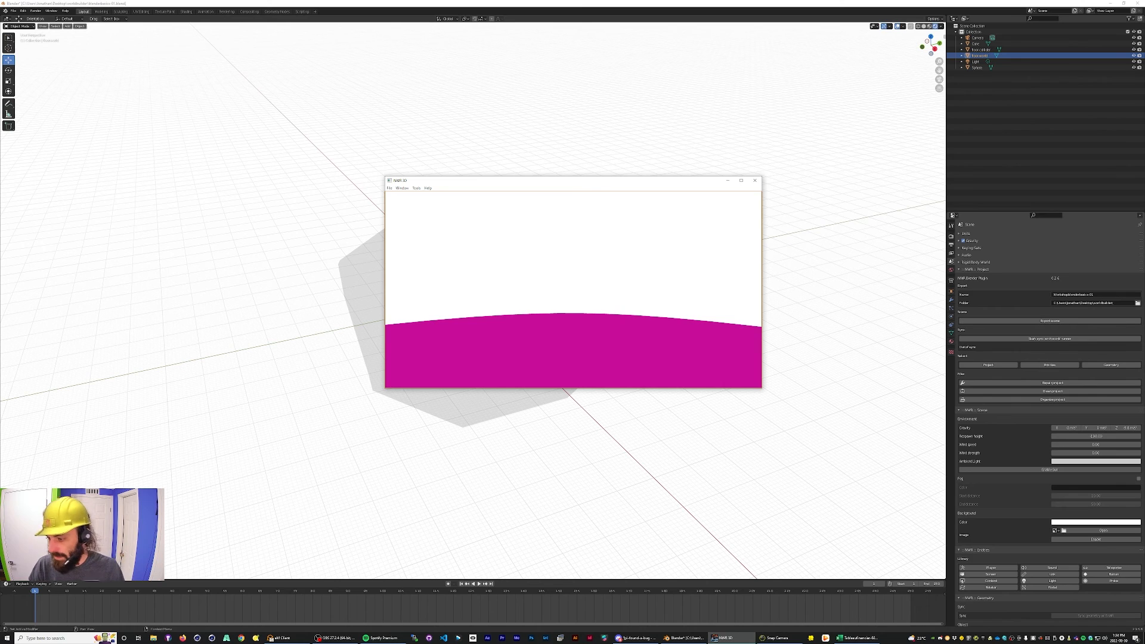
Change the ambient color of the floor.world material to a light periwinkle blue.
scroll(1050, 418, "down", 10)
scroll(1050, 418, "down", 6)
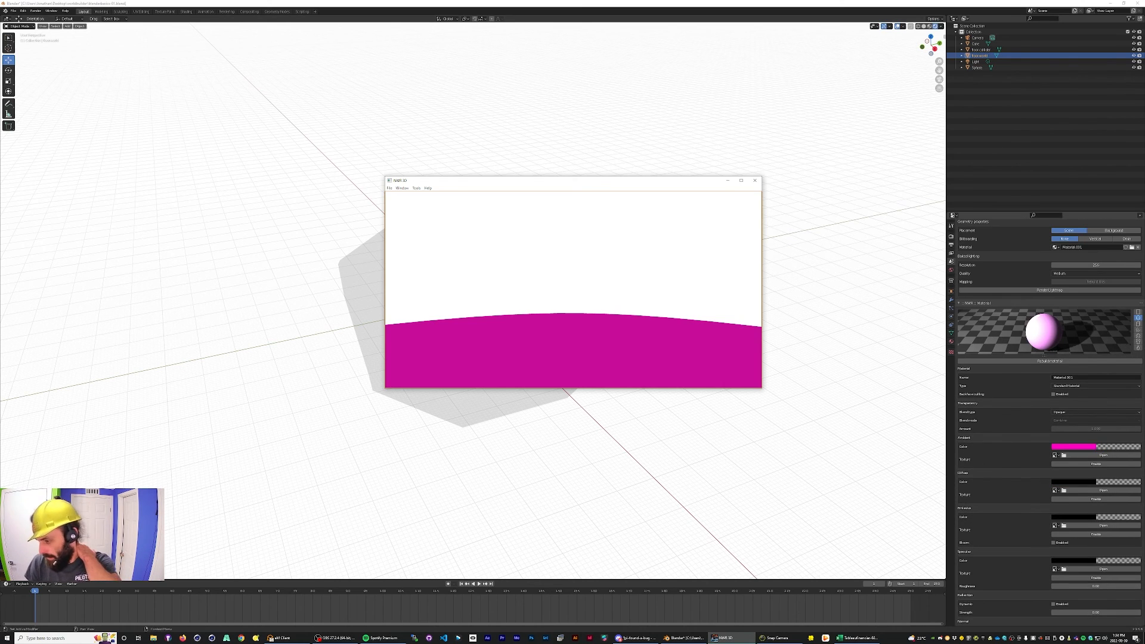
left_click(1074, 446)
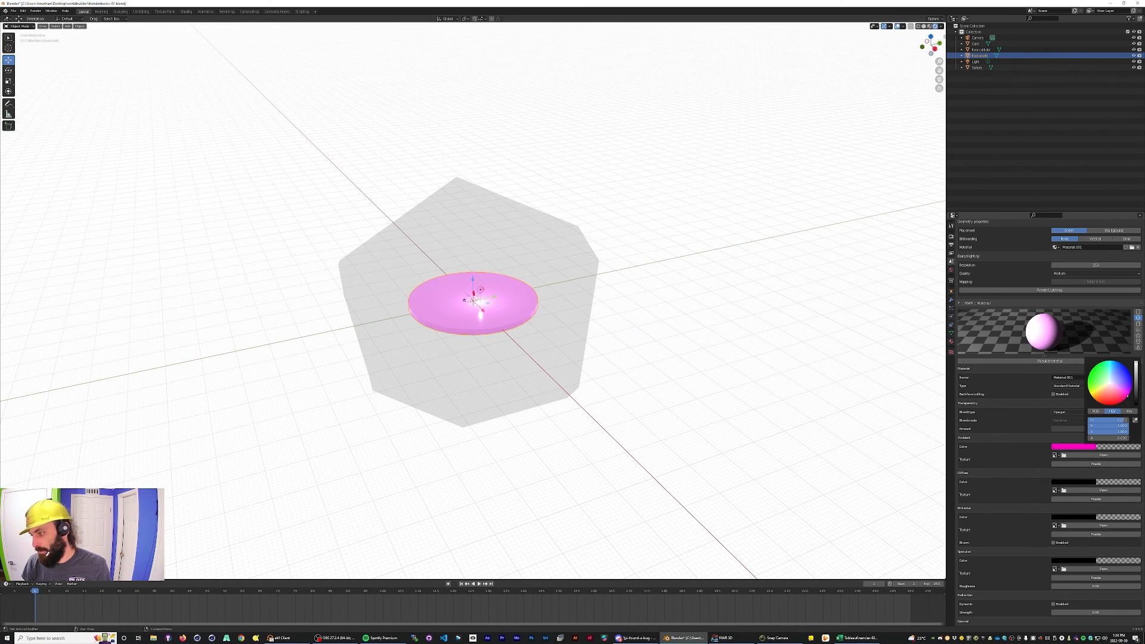
left_click_drag(1127, 395, 1113, 379)
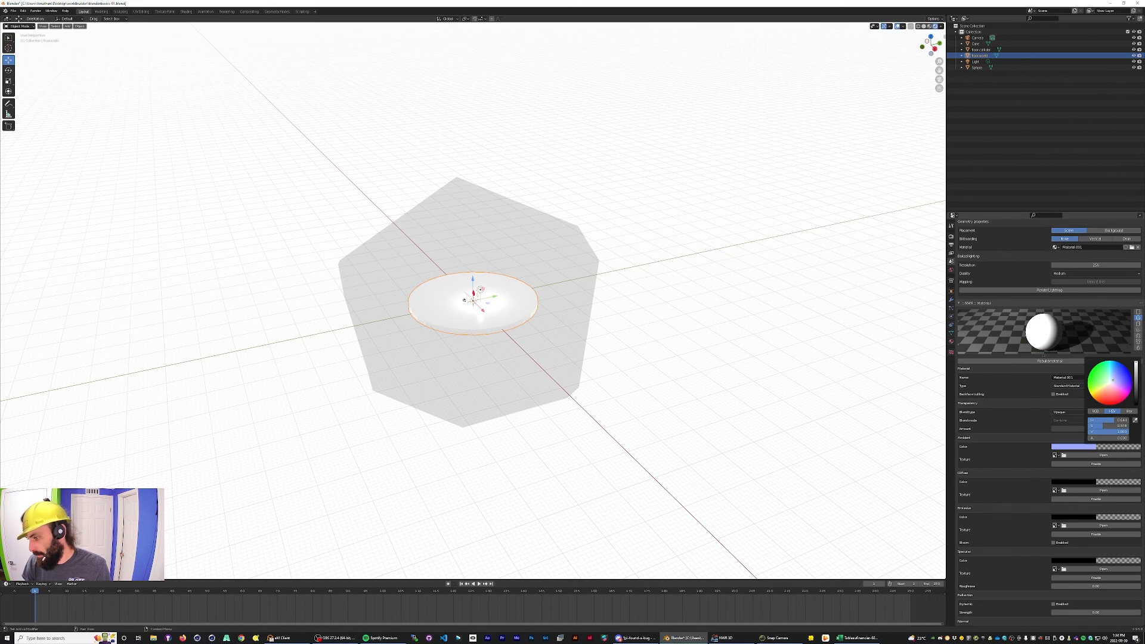
Export the scene again, check the blue platform in the 3D viewer, and return to Blender.
scroll(1050, 418, "up", 12)
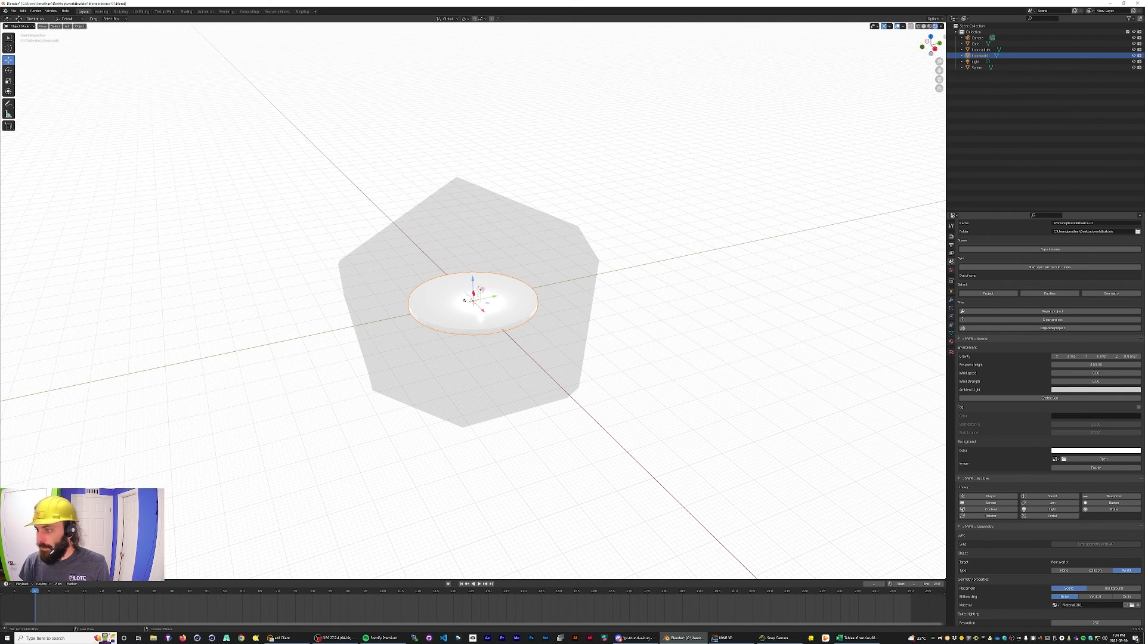
left_click(729, 637)
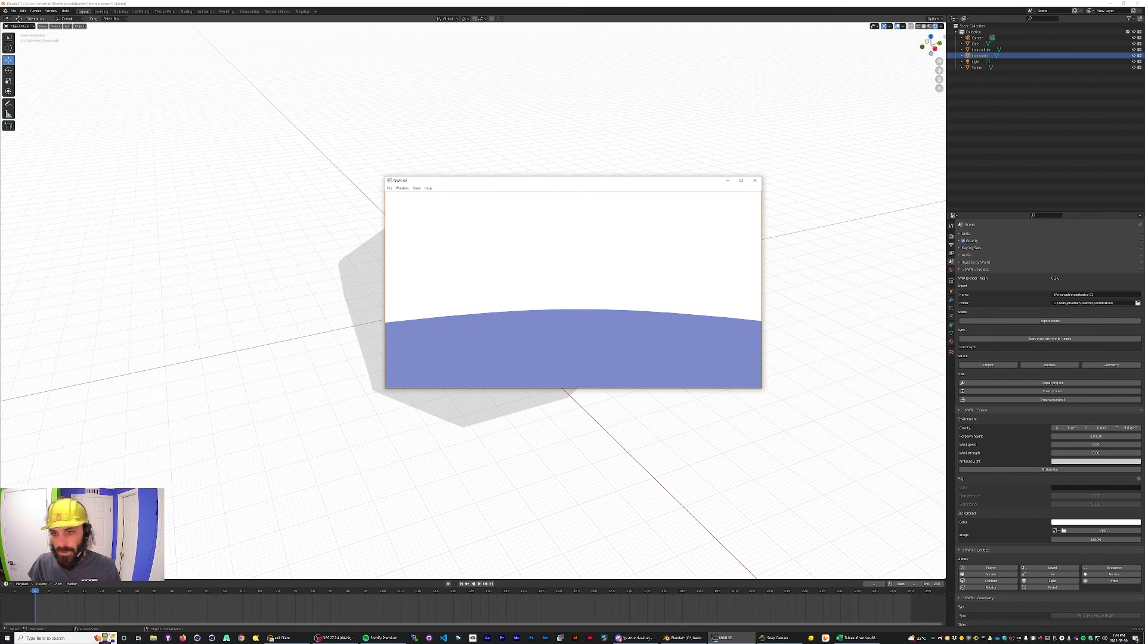
left_click_drag(659, 183, 744, 212)
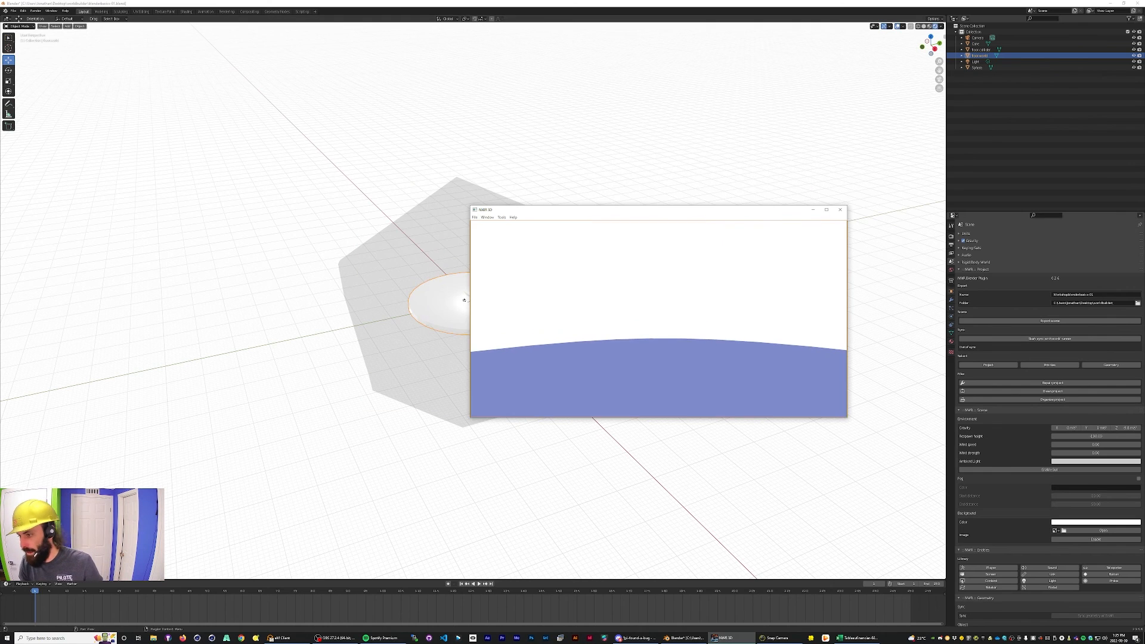
left_click(464, 300)
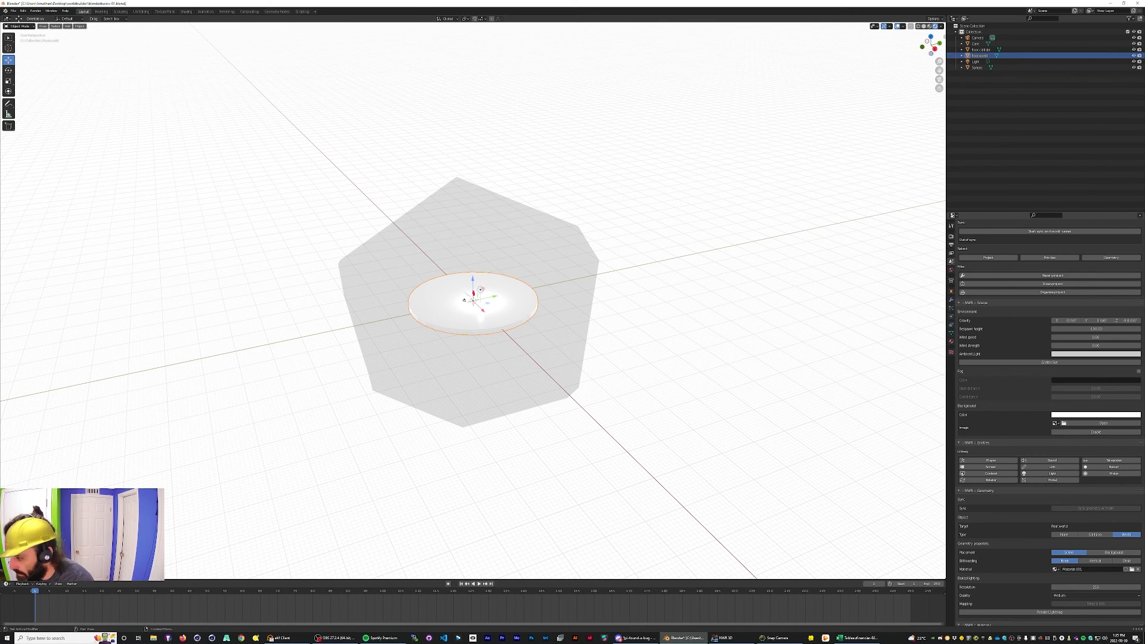
Set the scene's ambient light to bright magenta and create a sun light for the scene.
left_click(1095, 353)
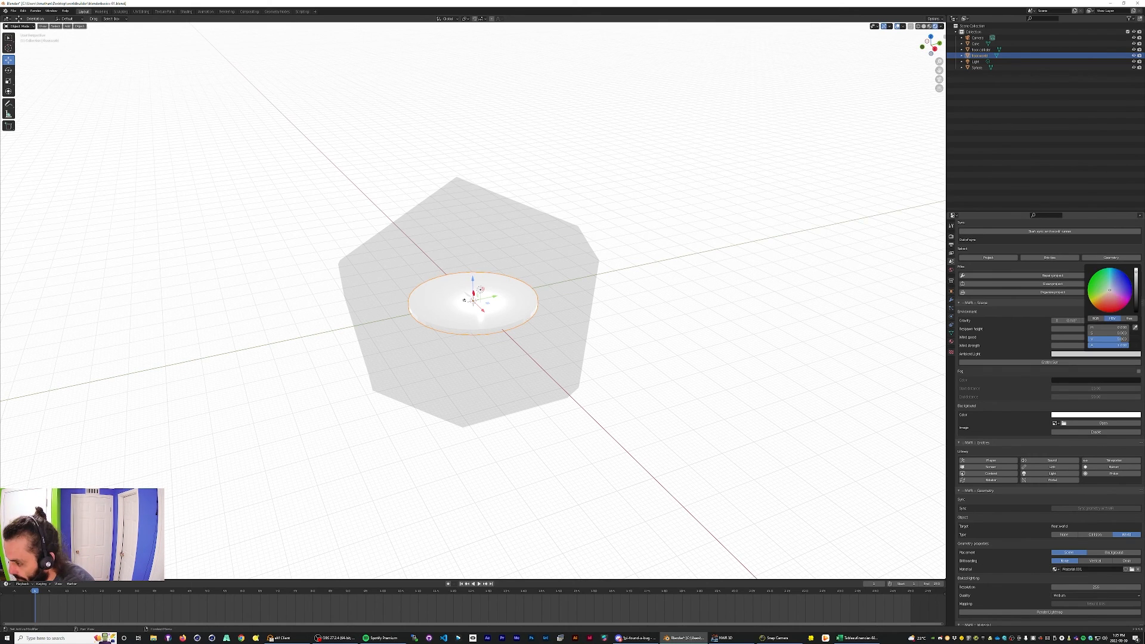
mouse_move(1110, 290)
left_mouse_down()
mouse_move(1129, 302)
mouse_move(1136, 267)
left_mouse_up()
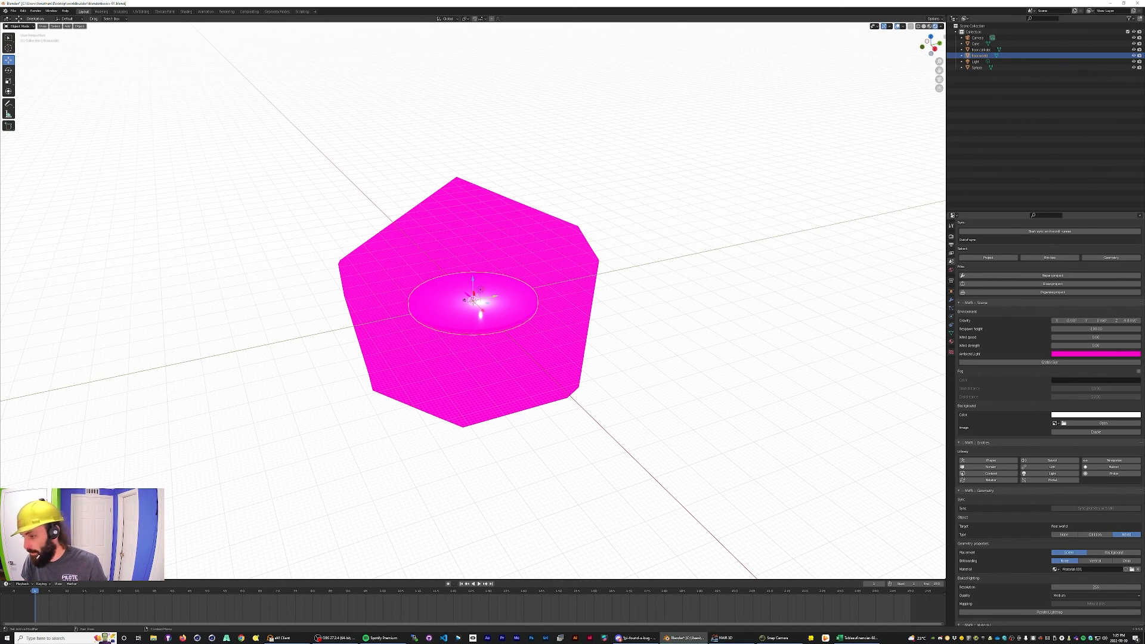
left_click(1050, 362)
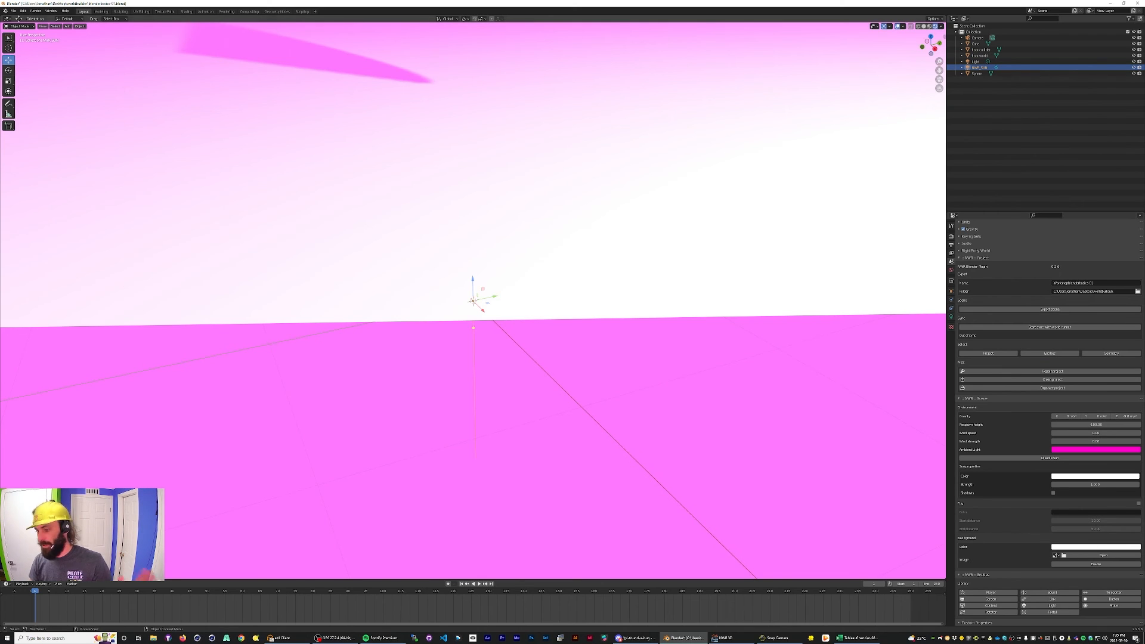
Export the scene with its sun light and view the floor in the 3D viewer.
scroll(1073, 537, "up", 1)
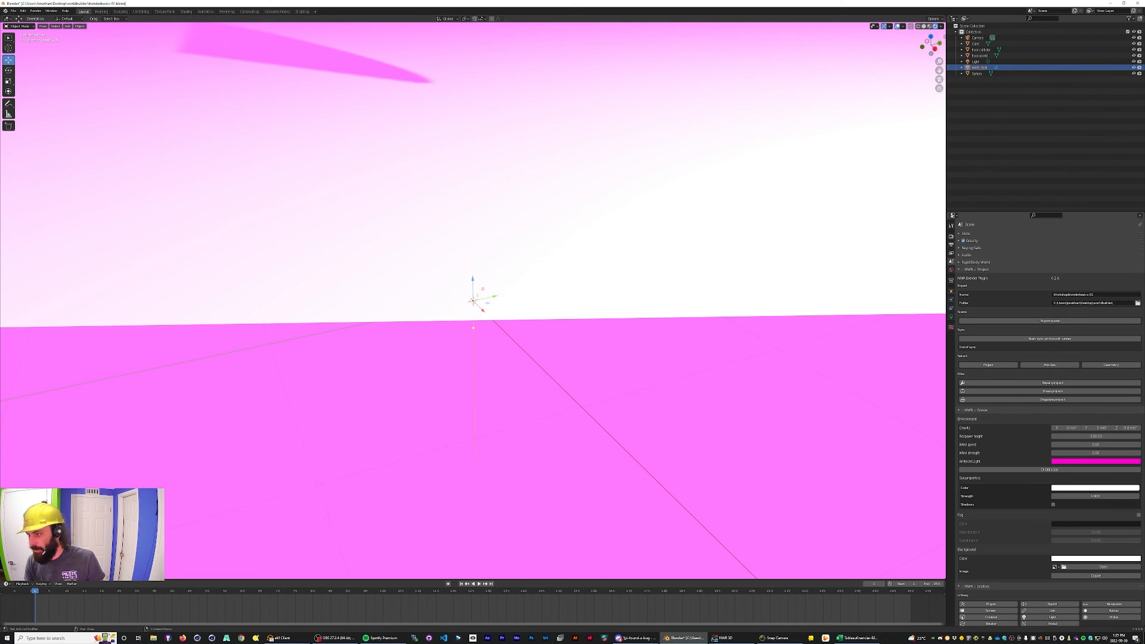
left_click(732, 638)
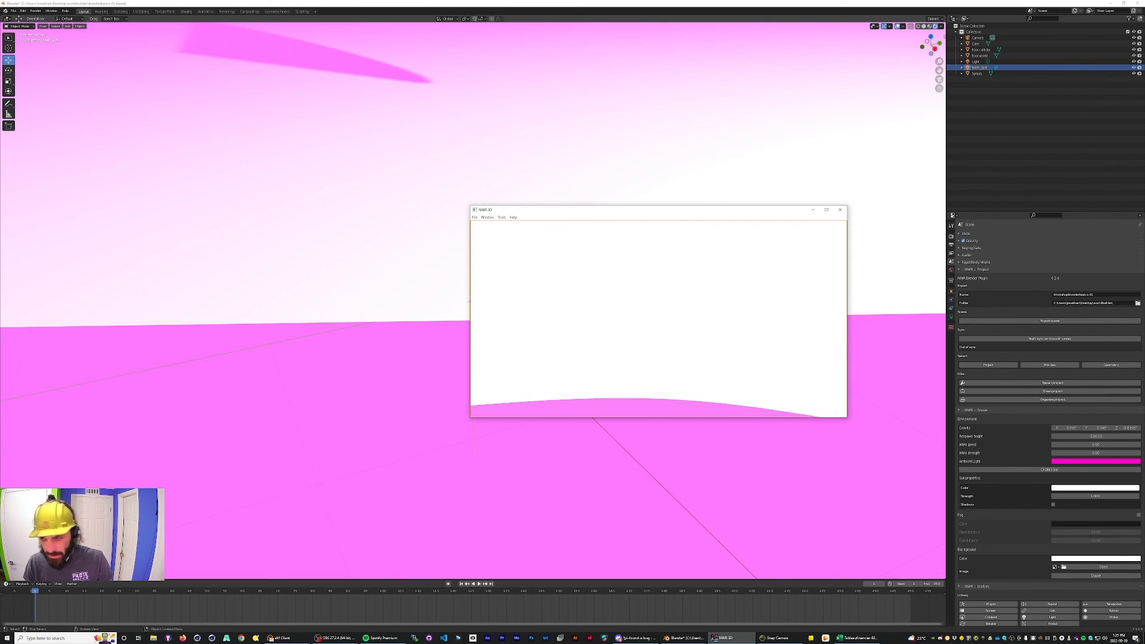
Darken the scene's magenta ambient light by setting its color value to 0.2.
left_click(1109, 461)
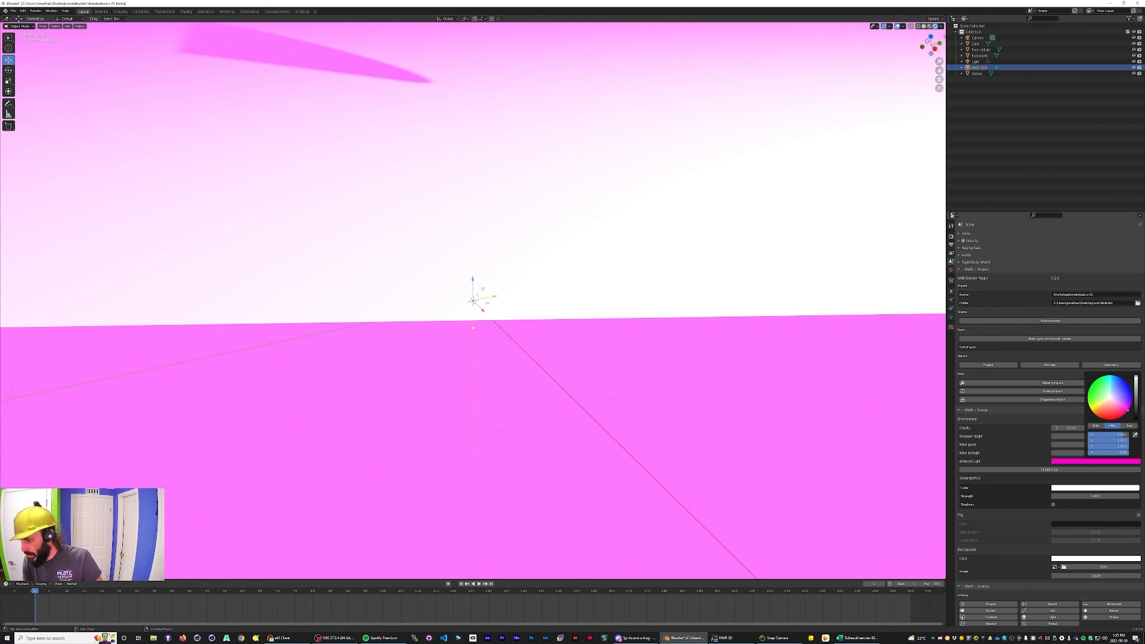
left_click(1108, 453)
left_click(1108, 447)
left_click(1108, 447)
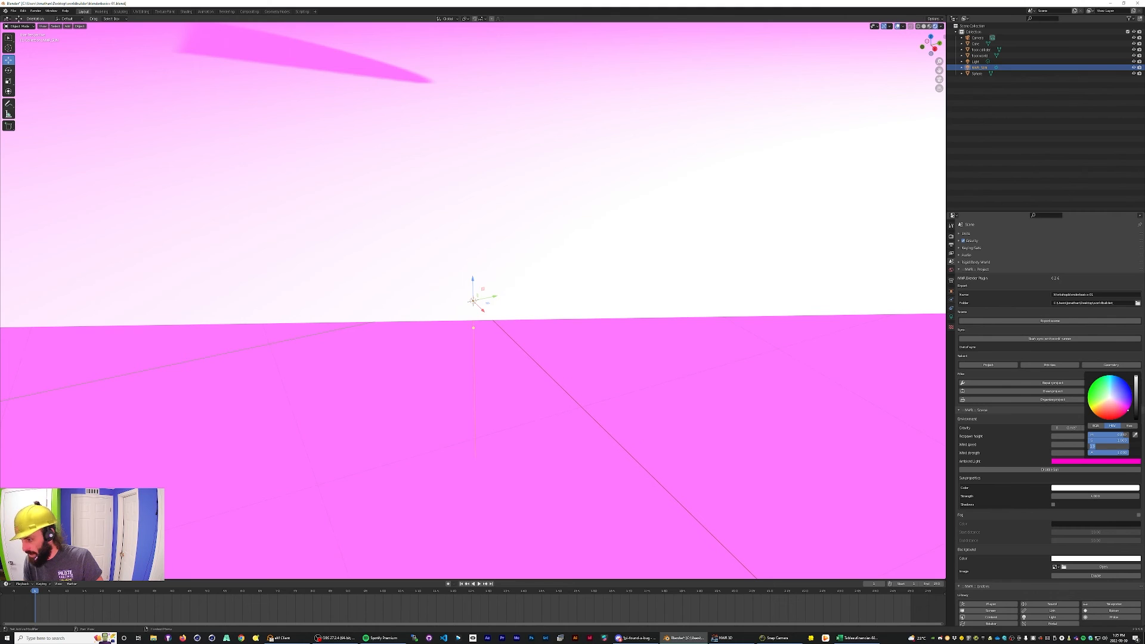
type("0.2")
key("Return")
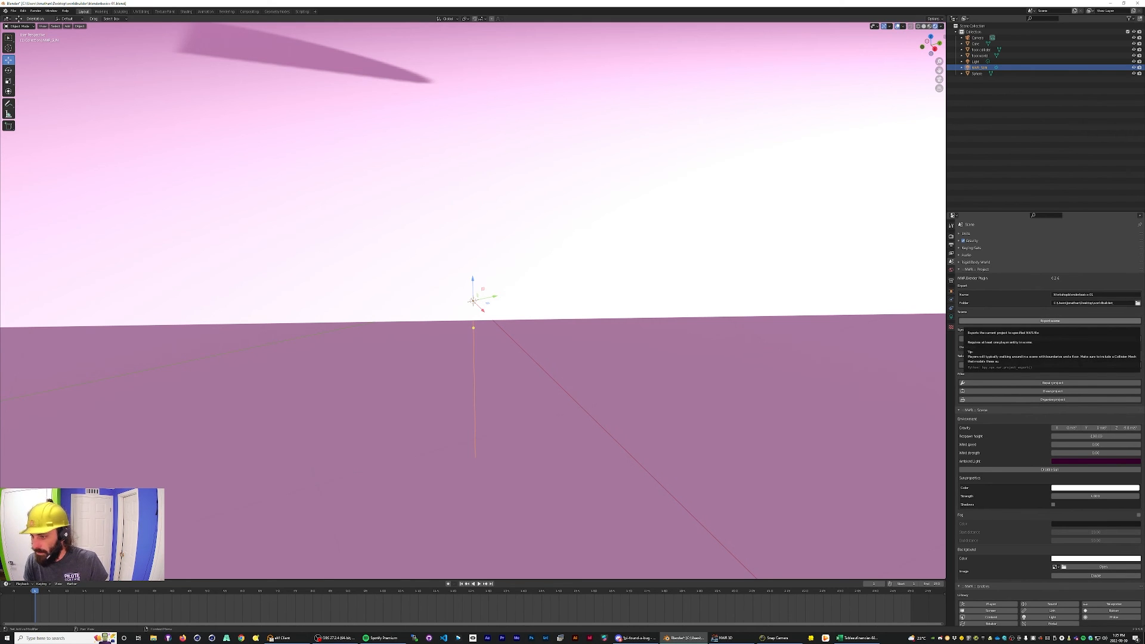
Export the scene with the darker ambient light, move around in the 3D viewer, and return to Blender.
left_click(725, 638)
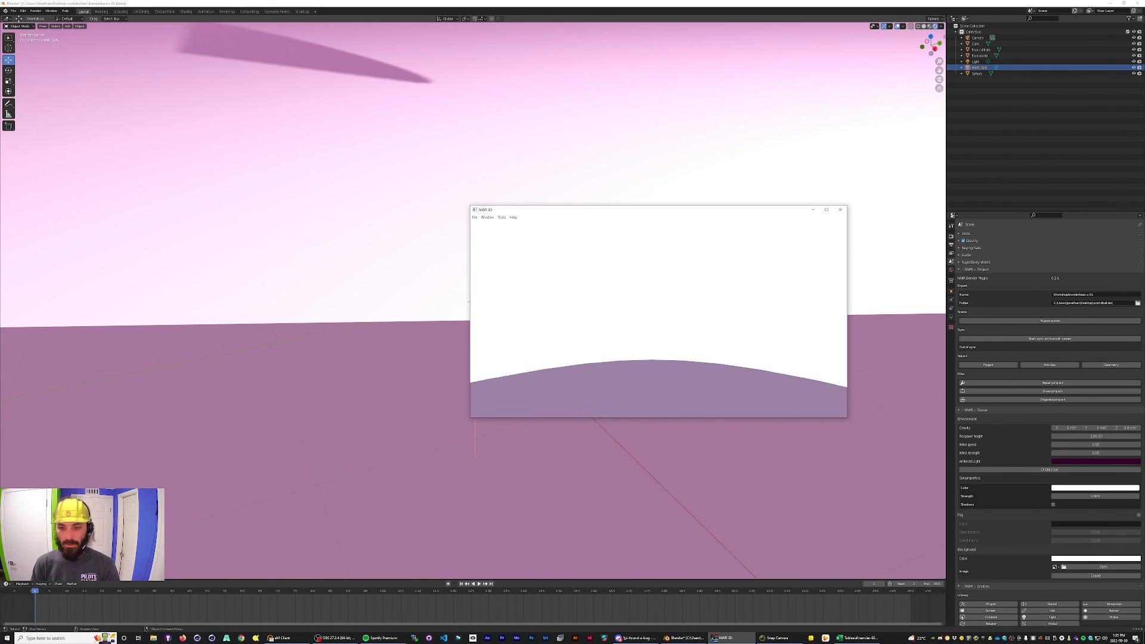
key("d")
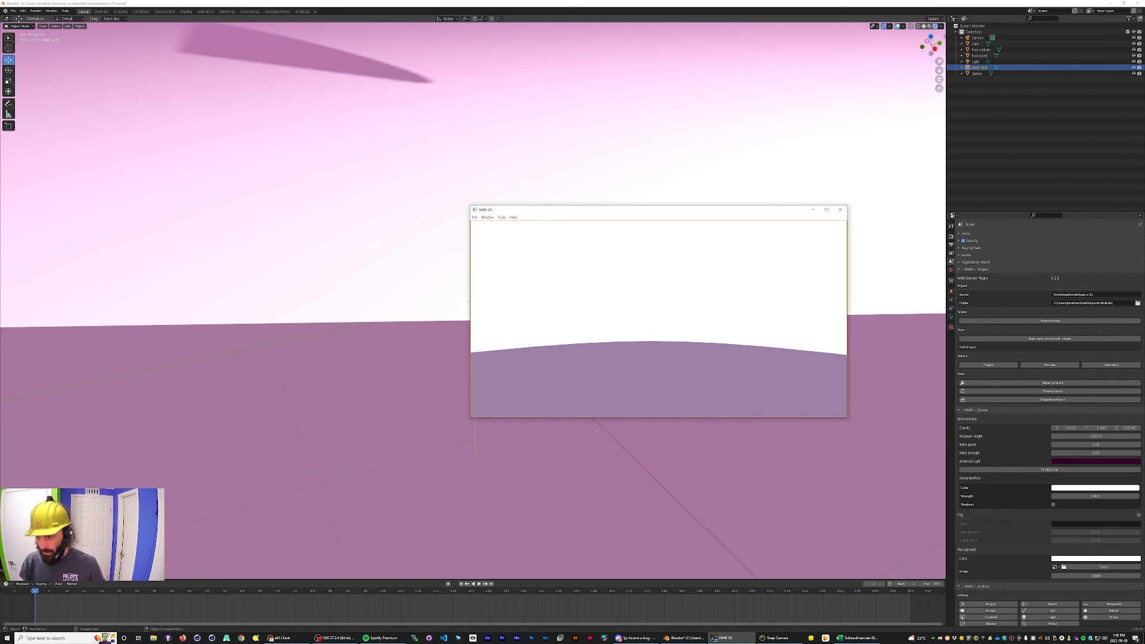
key("alt+Tab")
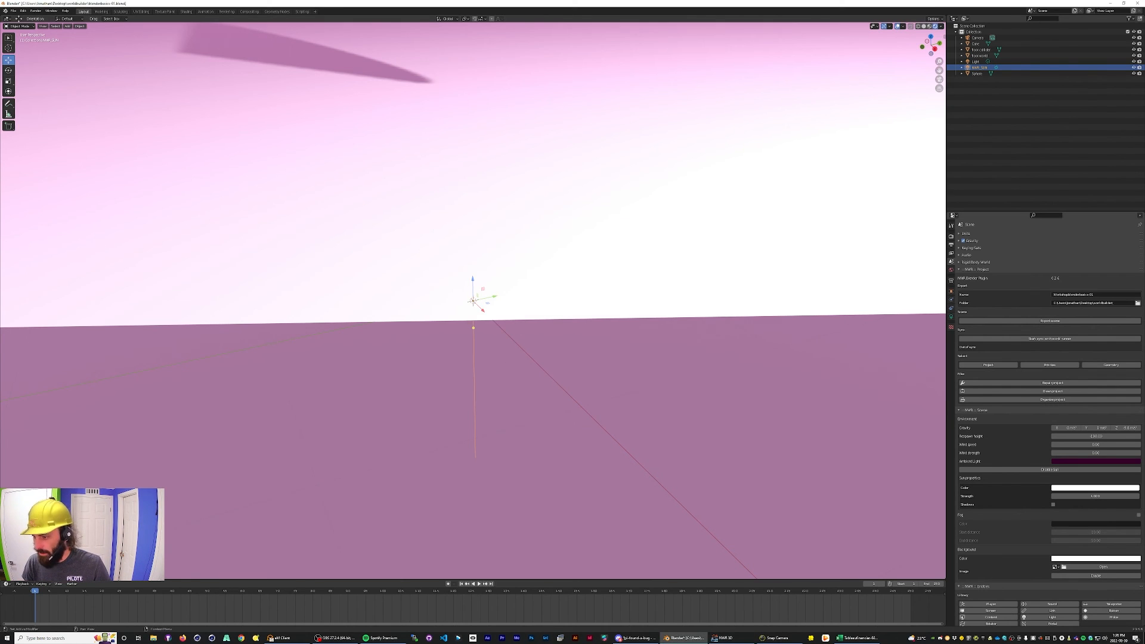
Change the scene's respawn height to a different negative value, export the scene, and test it in the 3D viewer.
scroll(1050, 423, "down", 1)
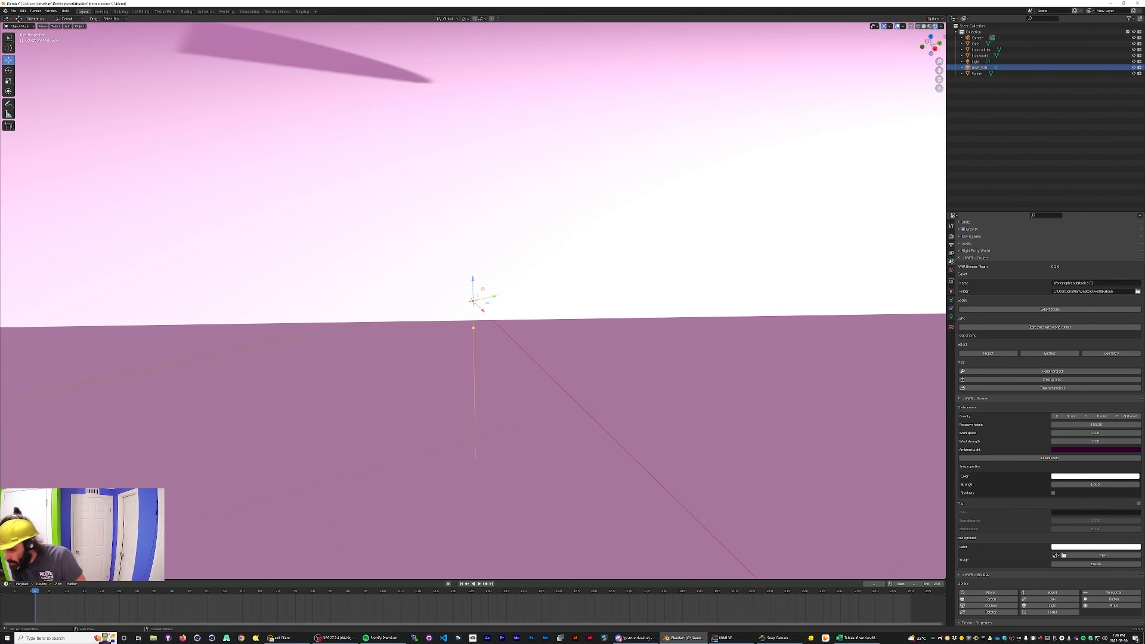
left_click(1064, 425)
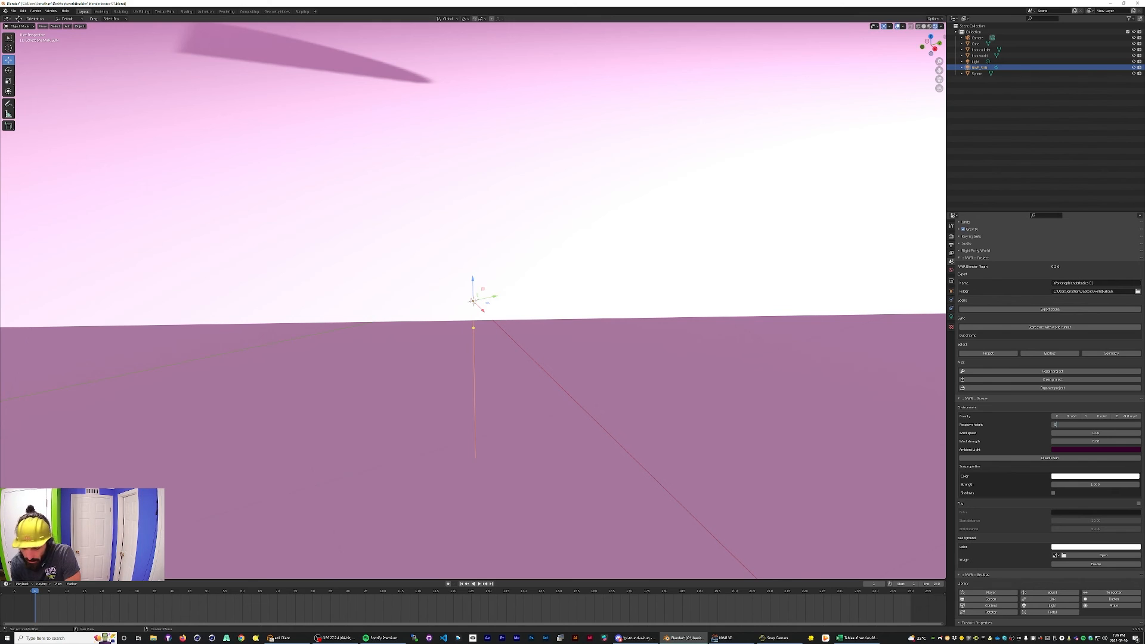
key("Return")
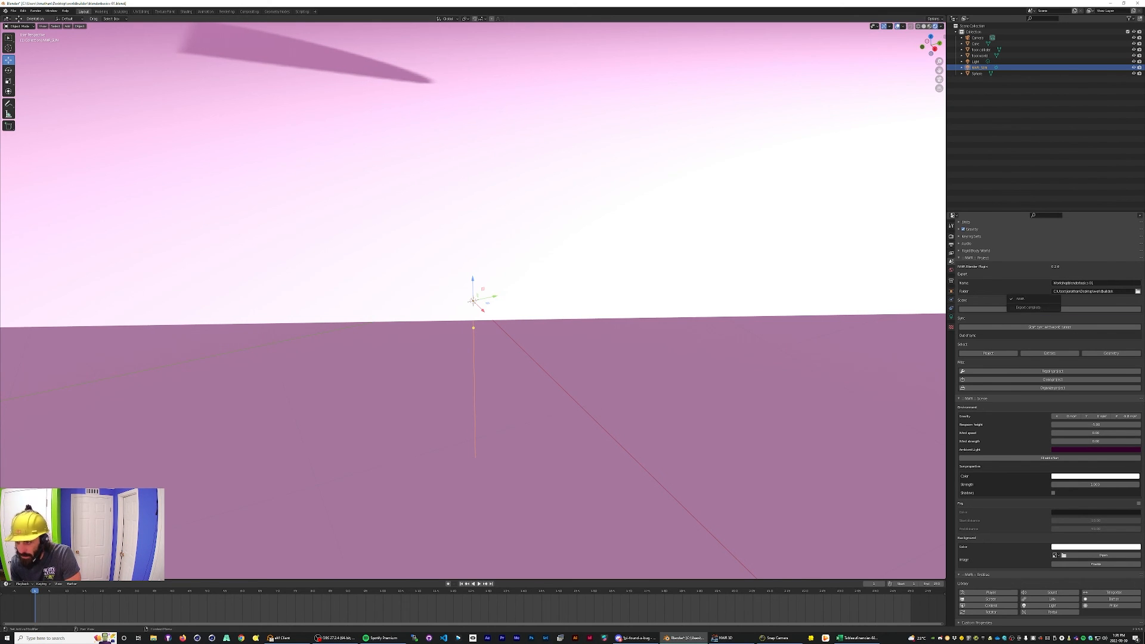
left_click(726, 638)
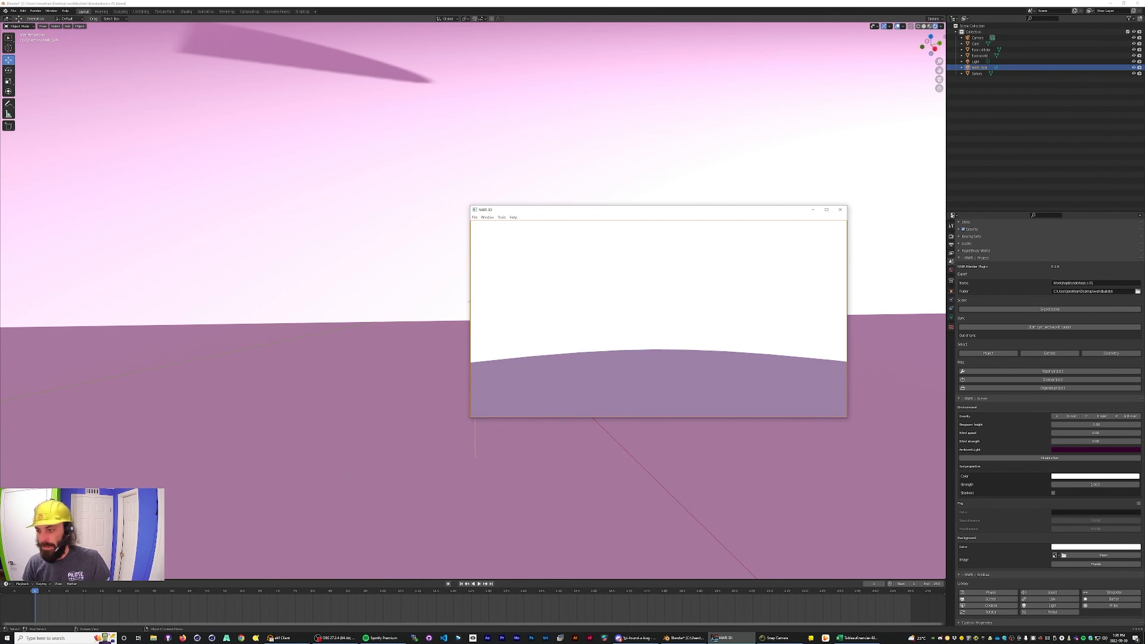
Set the scene's respawn height to -15, export and test it in the 3D viewer, and return to Blender.
left_click(1074, 424)
type("-1")
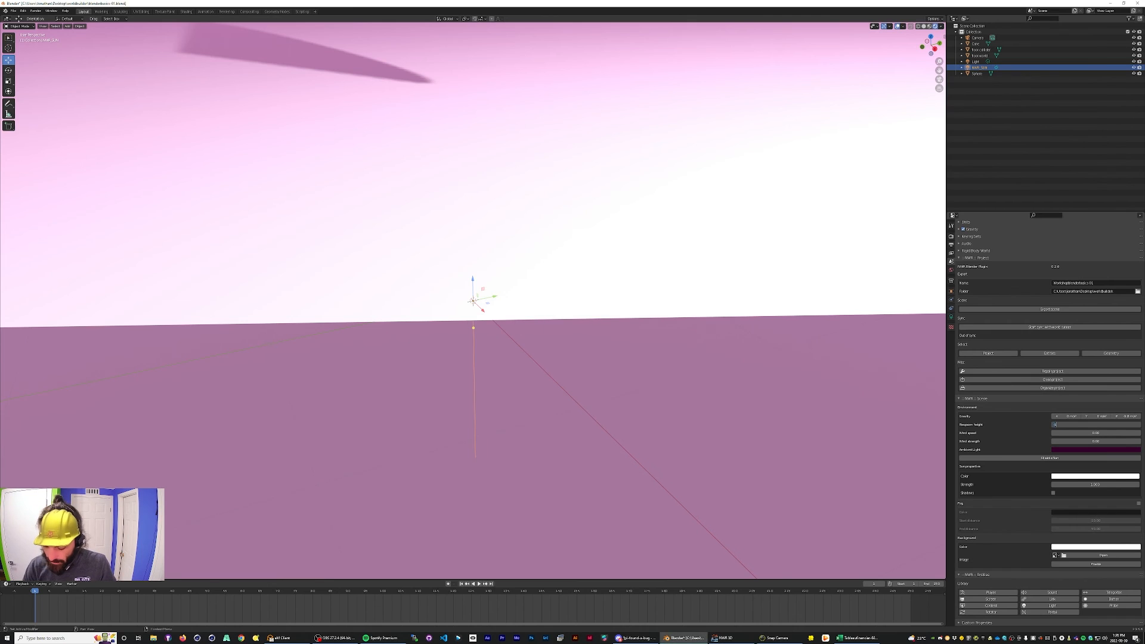
type("5")
key("Return")
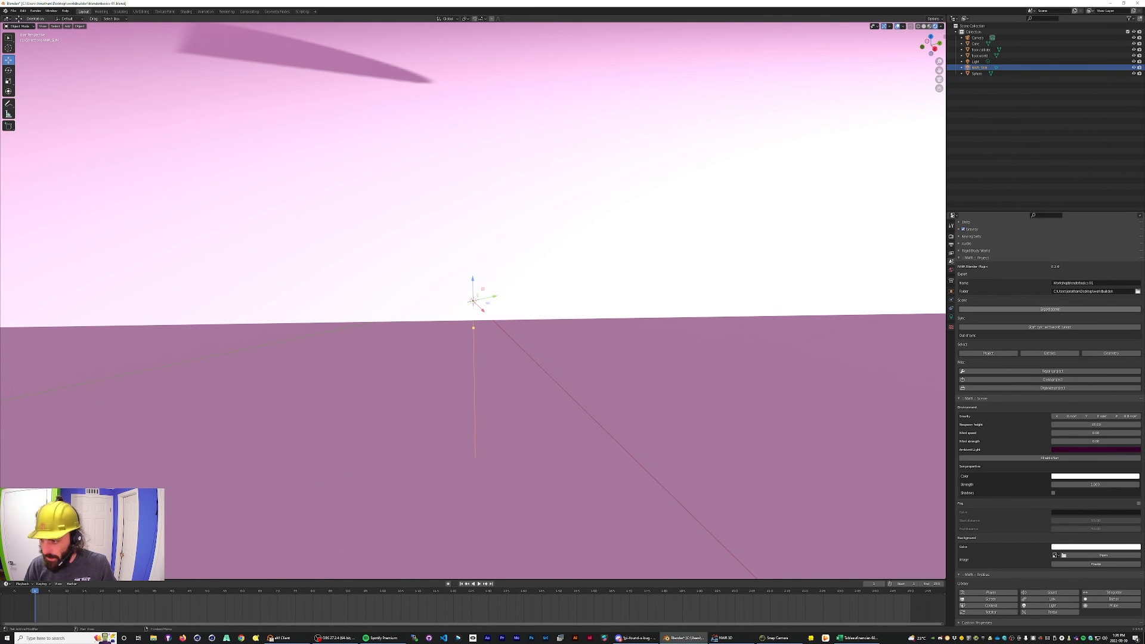
left_click(724, 637)
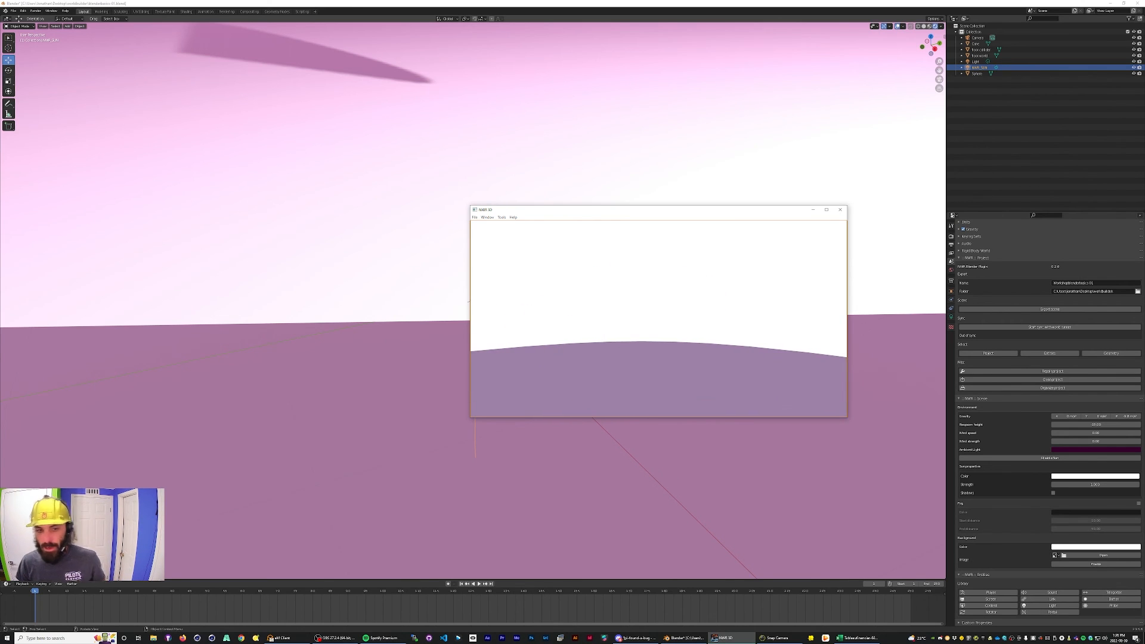
left_click(470, 301)
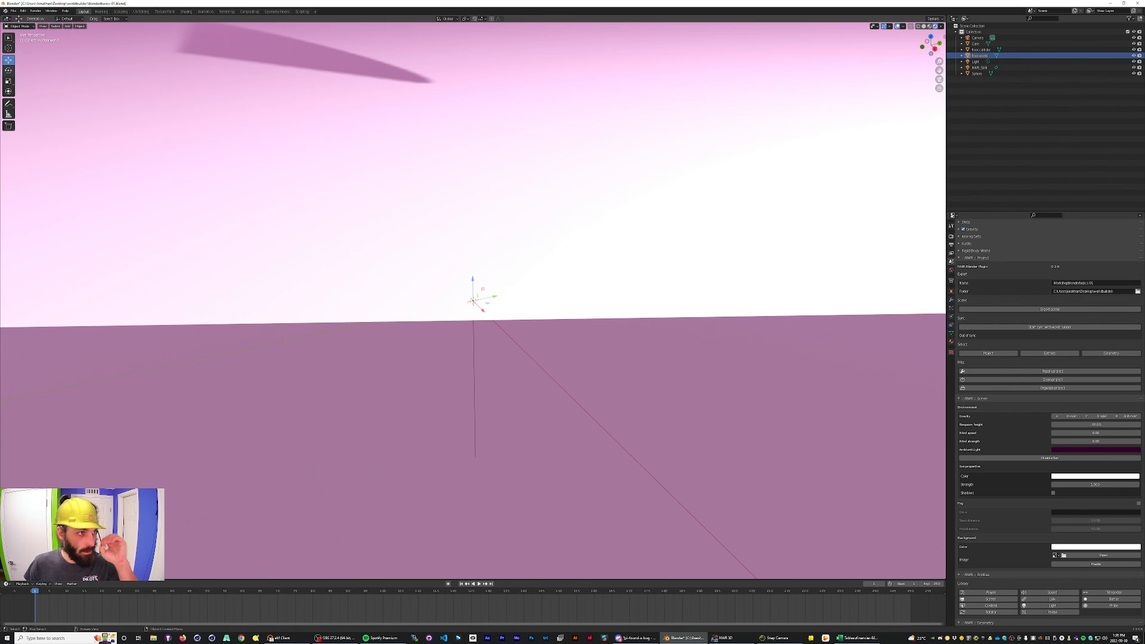
Add a cube mesh and raise it along the Z axis until it rests on the floor.
left_click(68, 27)
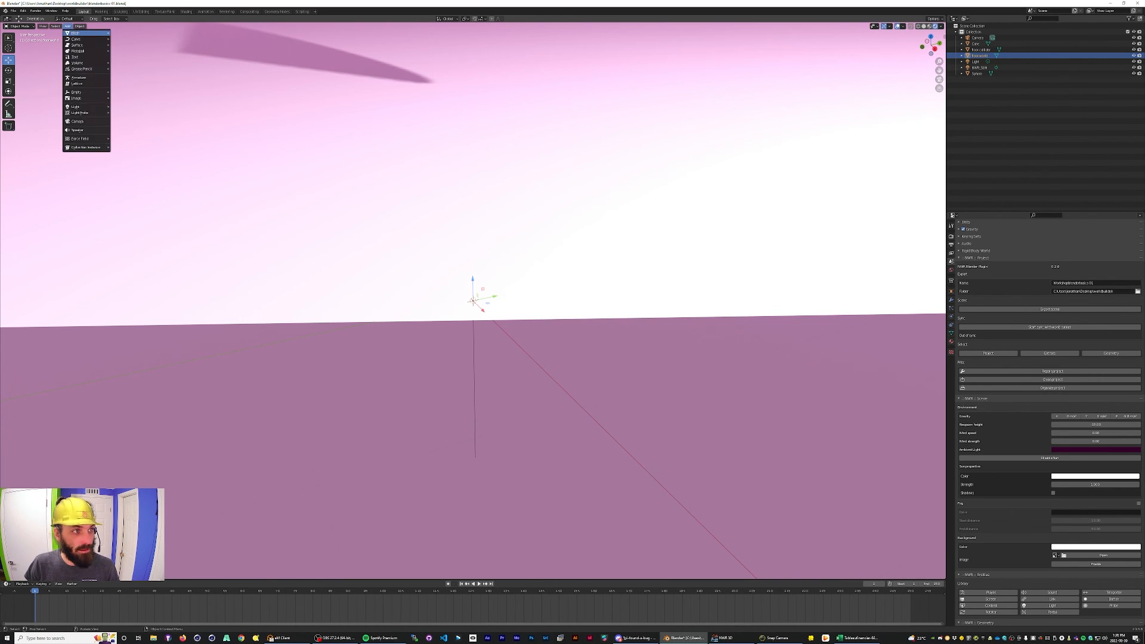
mouse_move(75, 33)
left_click(125, 38)
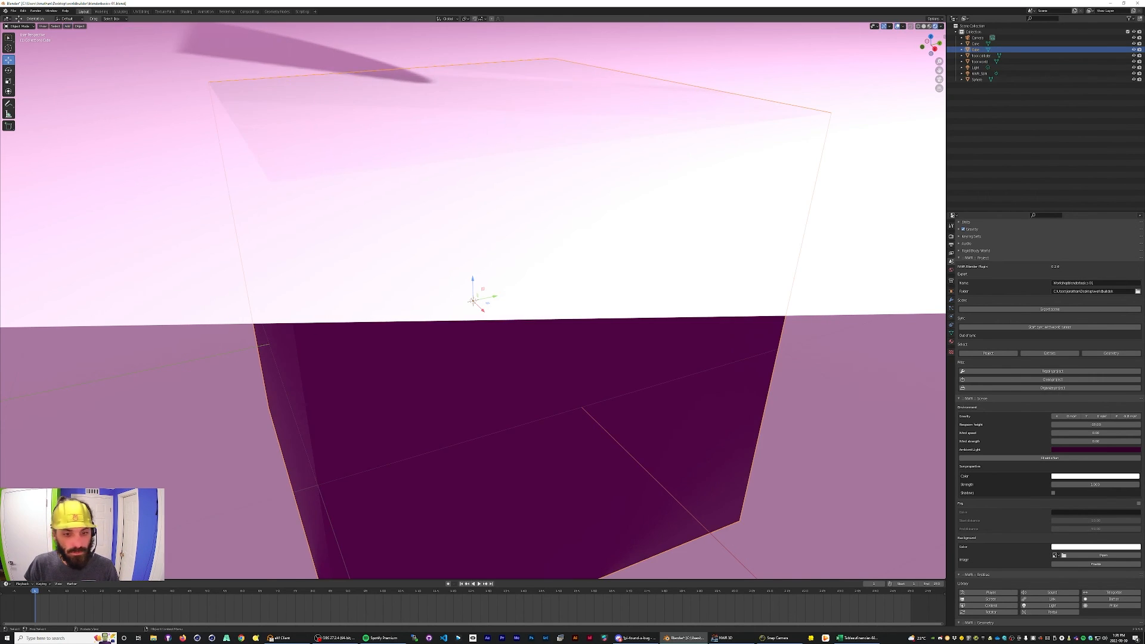
scroll(473, 301, "down", 8)
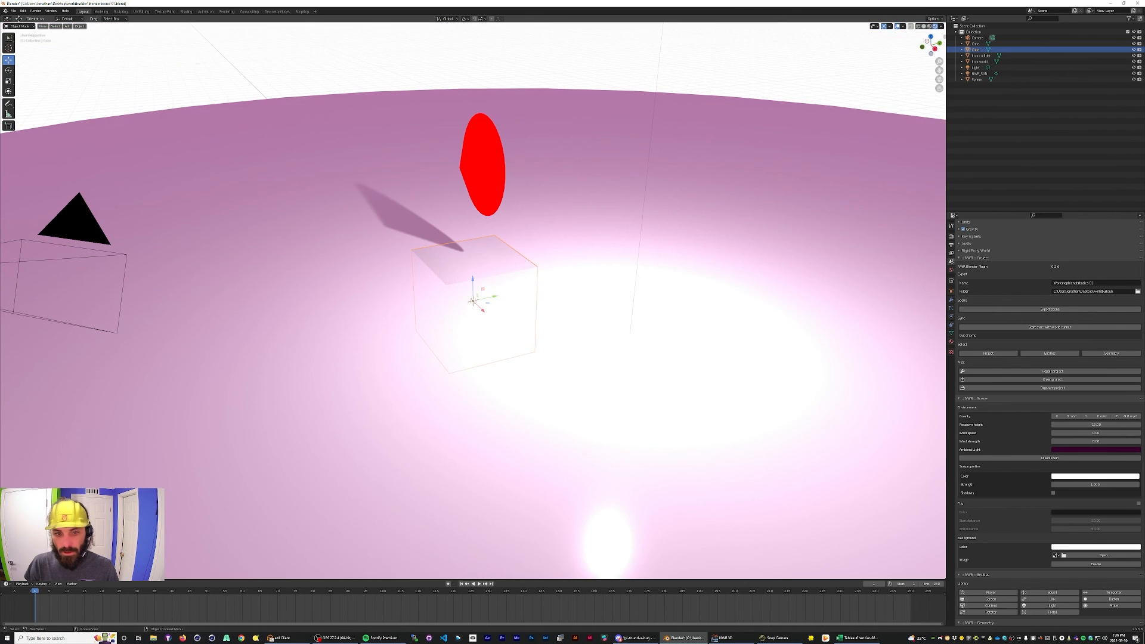
key("g")
key("z")
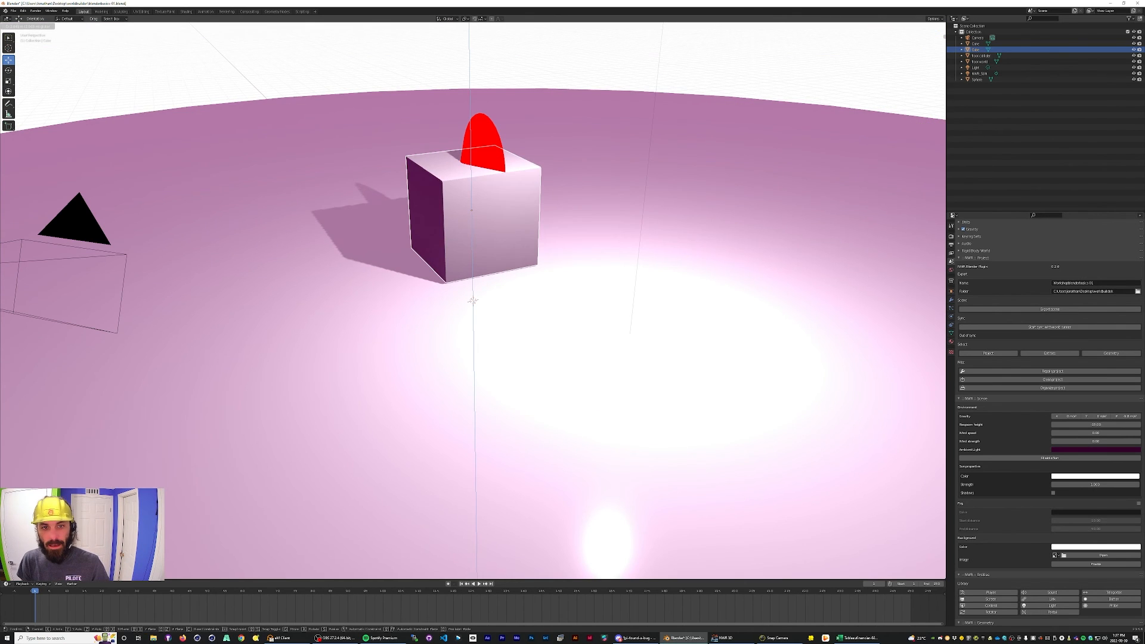
left_click(473, 301)
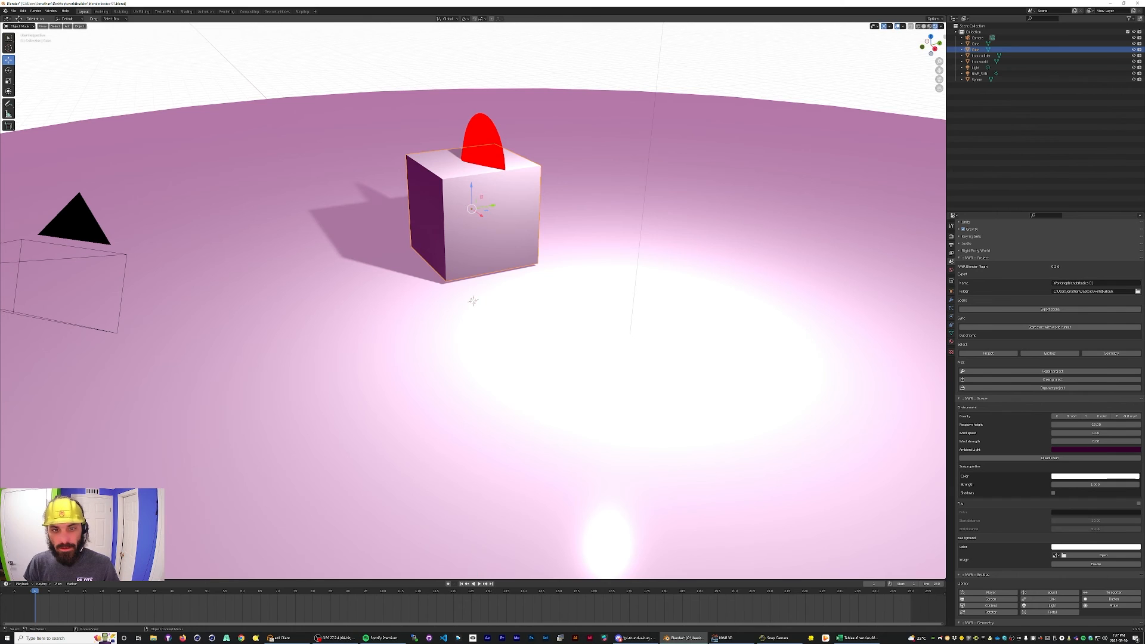
Move the cube along the Y axis so it stands clear of the red disc.
key("g")
key("y")
left_click(657, 180)
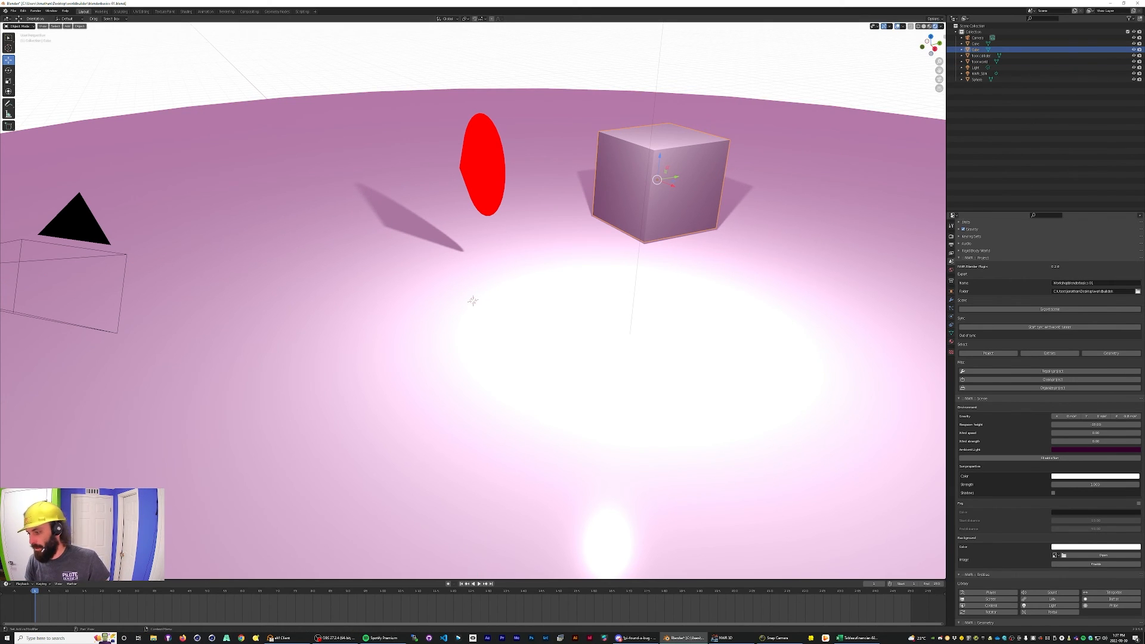
Set the cube's geometry type to World and assign Material.001 to it.
scroll(1050, 417, "down", 3)
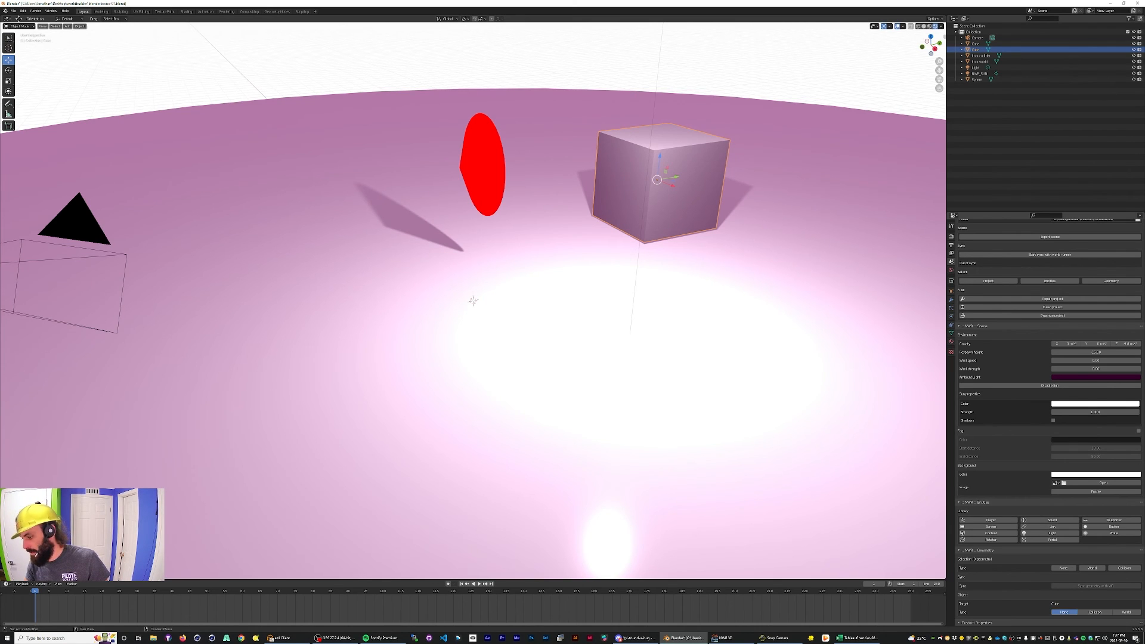
left_click(1126, 612)
scroll(1126, 612, "down", 3)
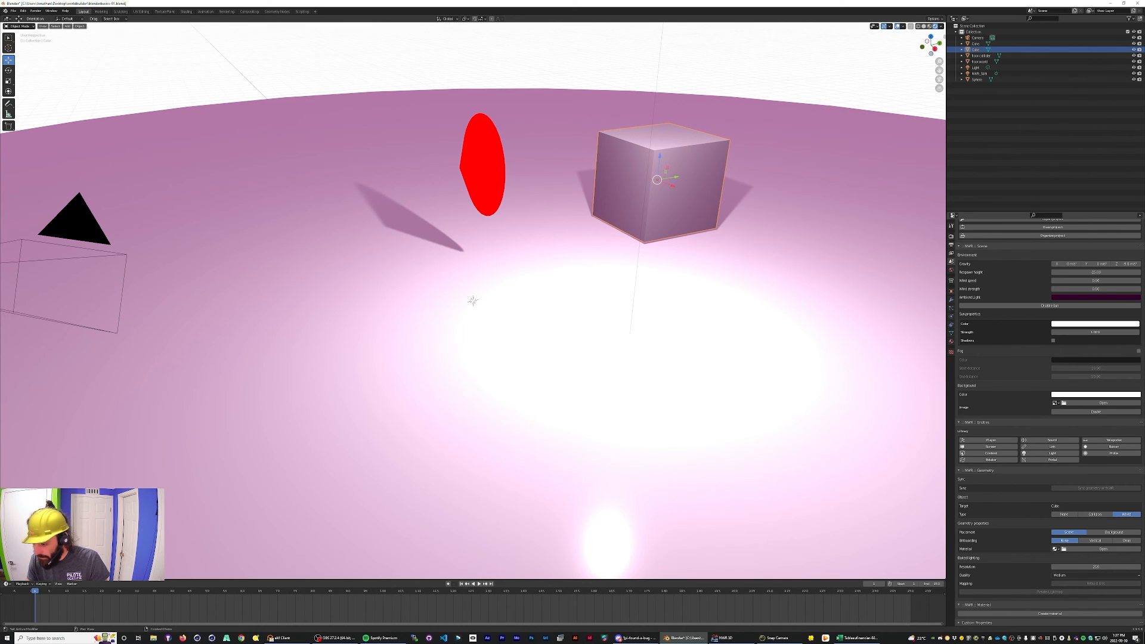
left_click(1055, 549)
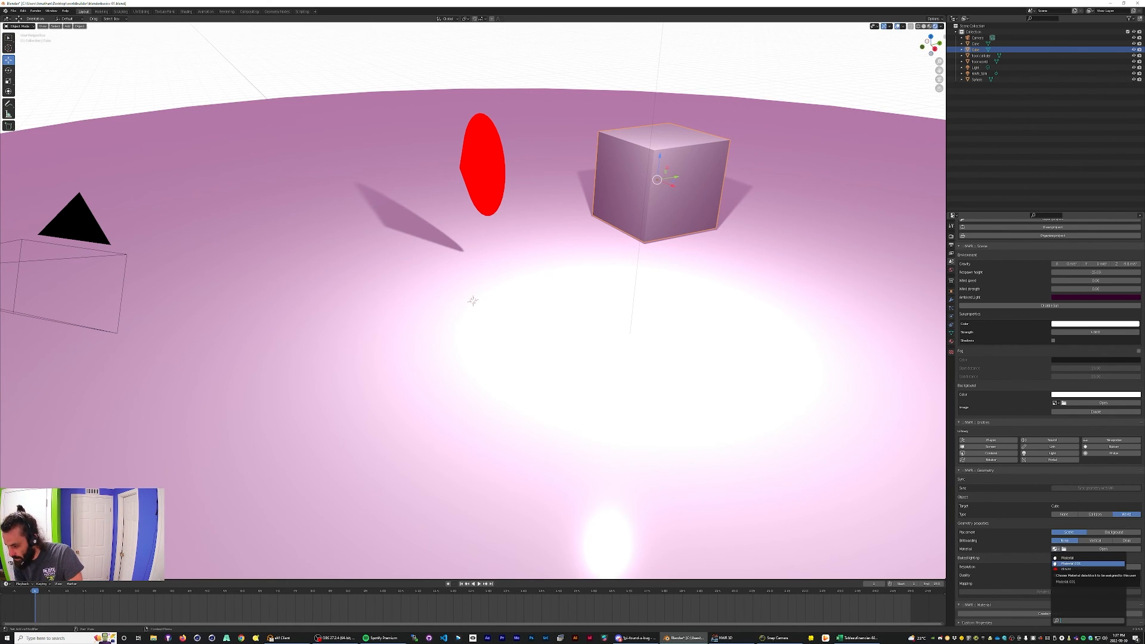
left_click(1074, 564)
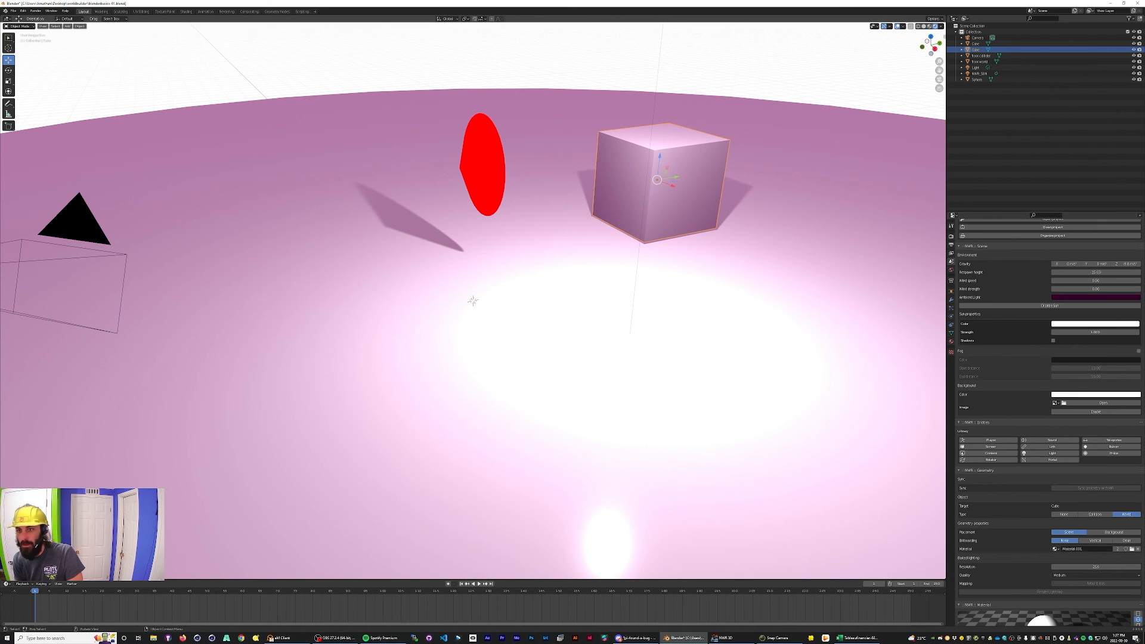
Export the scene and walk around the new cube in the 3D viewer to inspect it from several sides.
scroll(1050, 418, "up", 6)
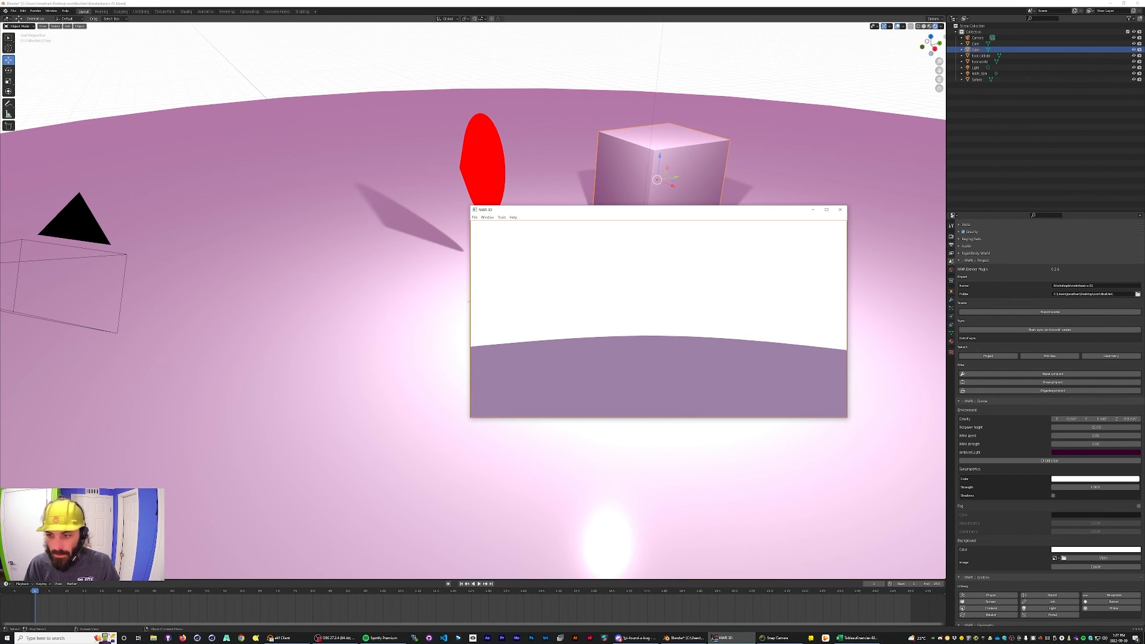
key("s")
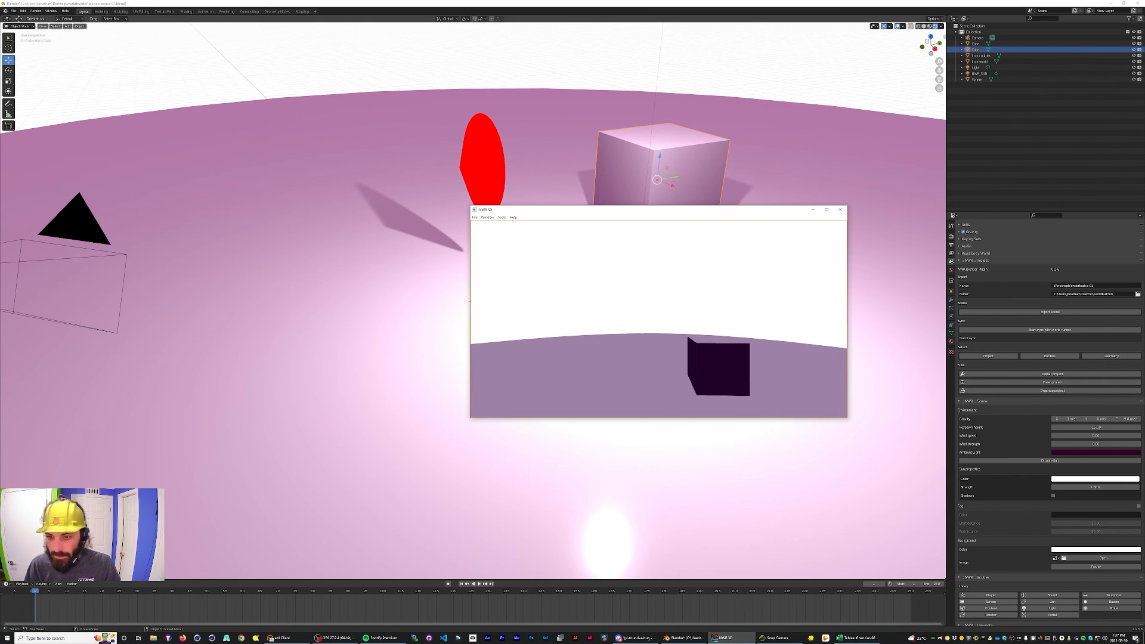
key("w")
key("d")
key("s")
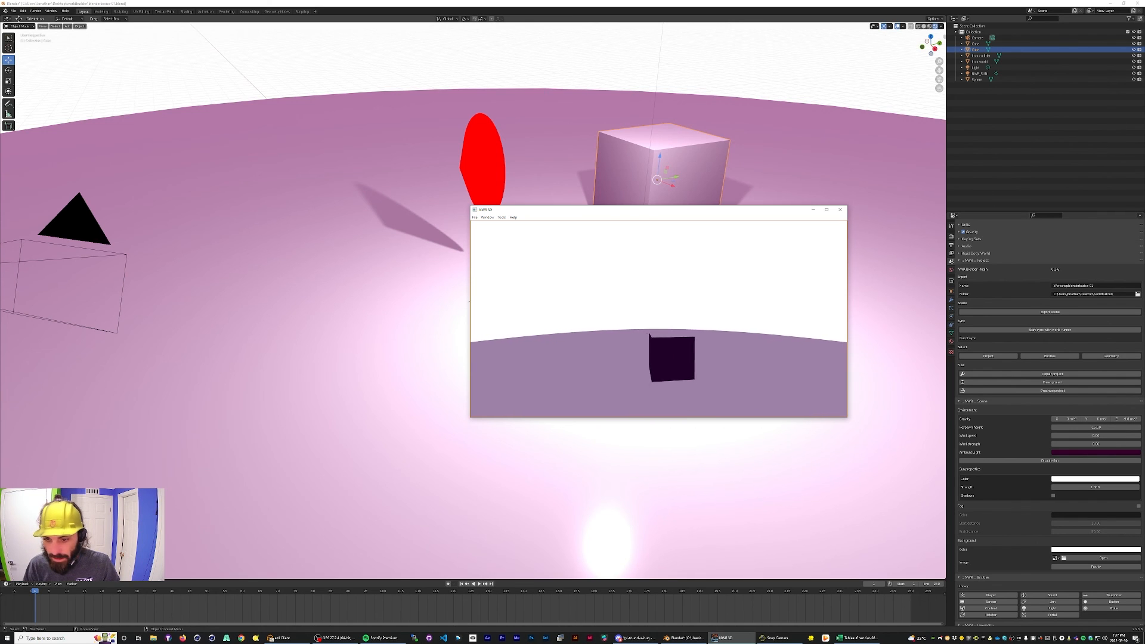
key("w")
key("d")
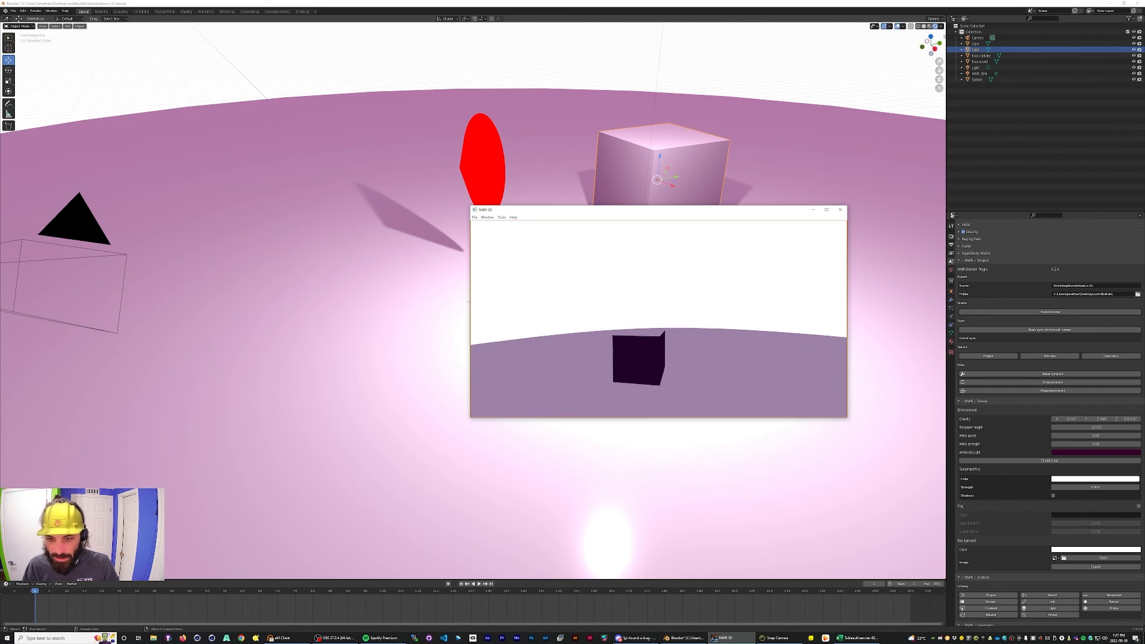
key("d")
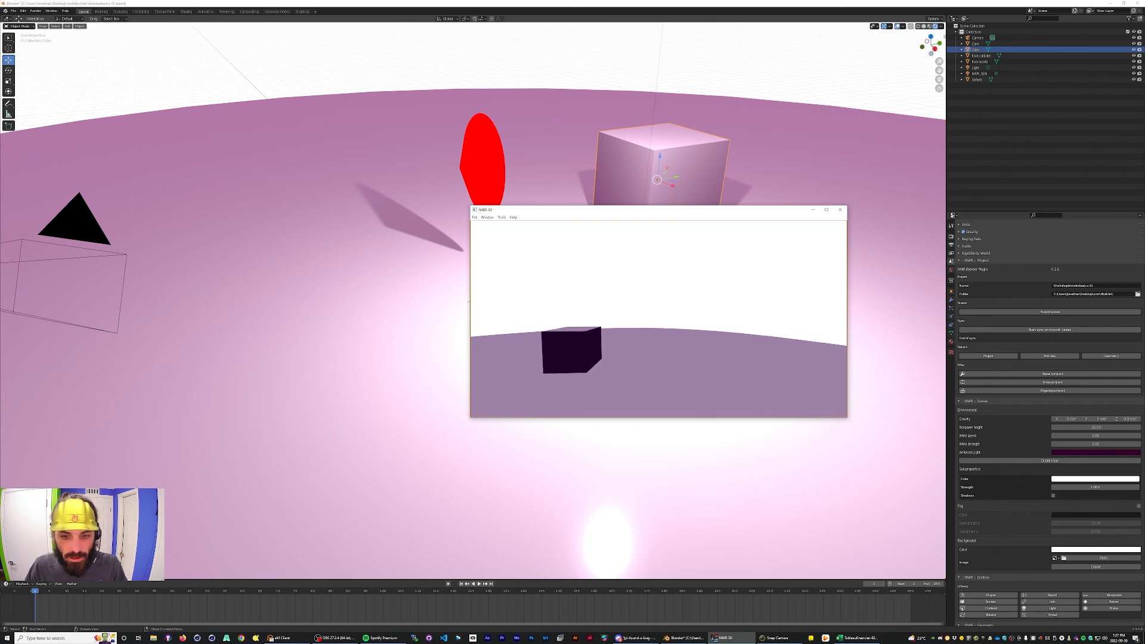
key("w")
key("d")
key("s")
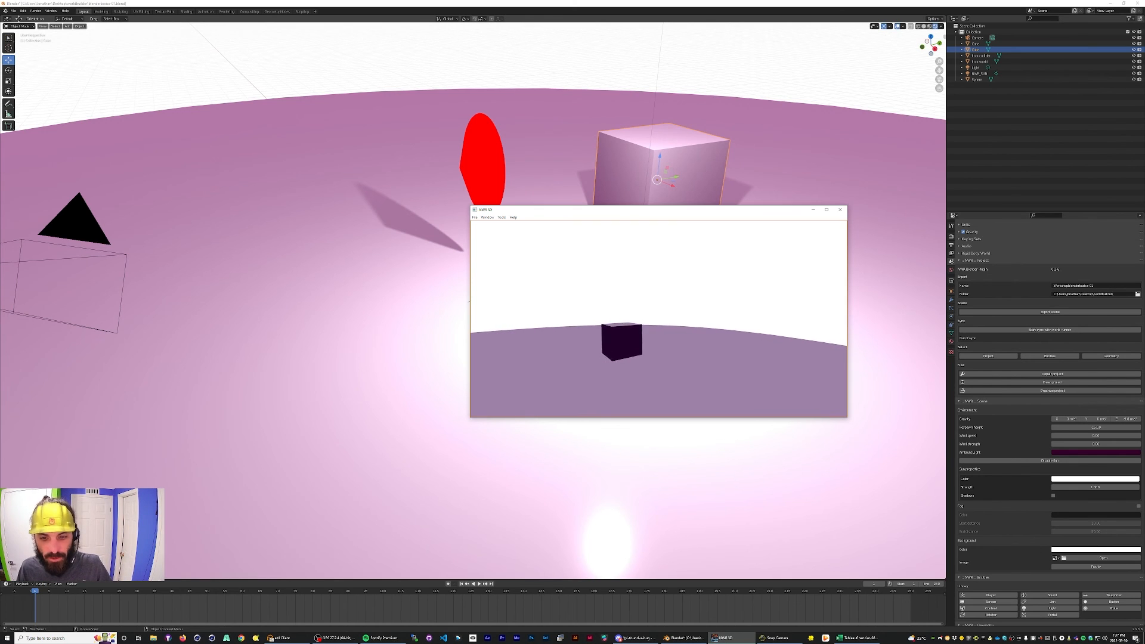
Walk around the cube in the 3D viewer to examine how its faces are shaded from different angles.
key("w")
key("a")
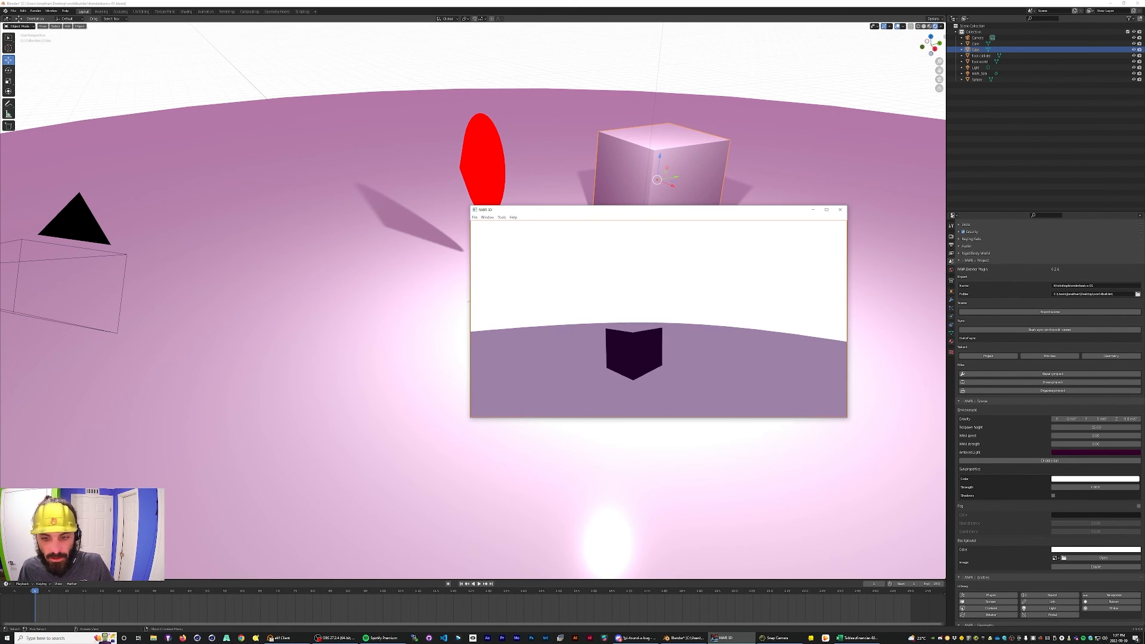
key("d")
key("w")
key("d")
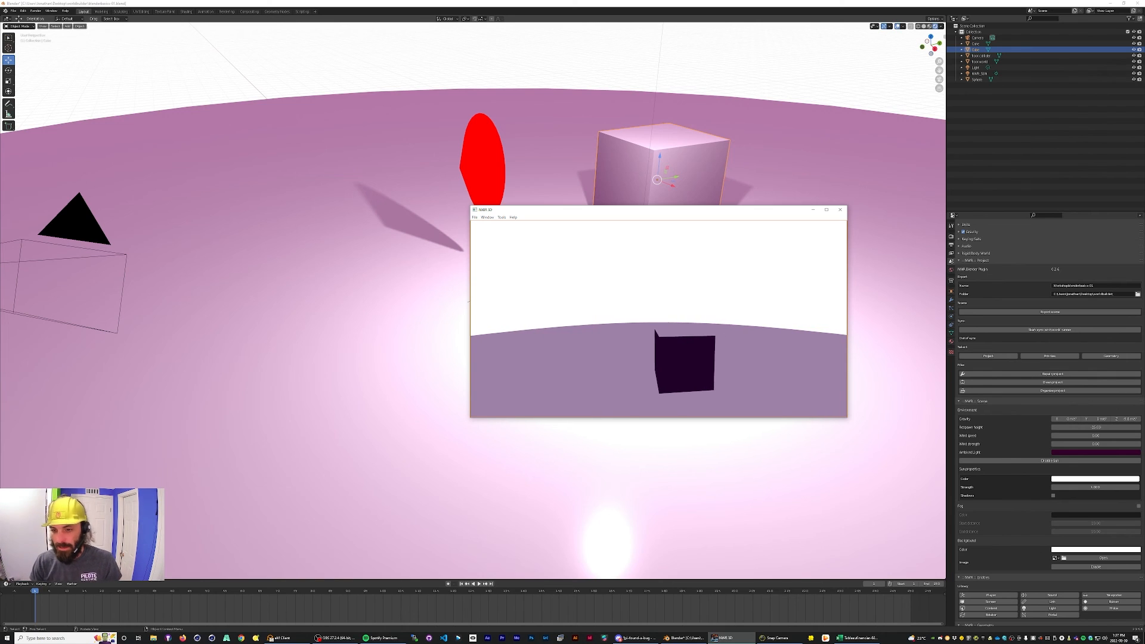
key("d")
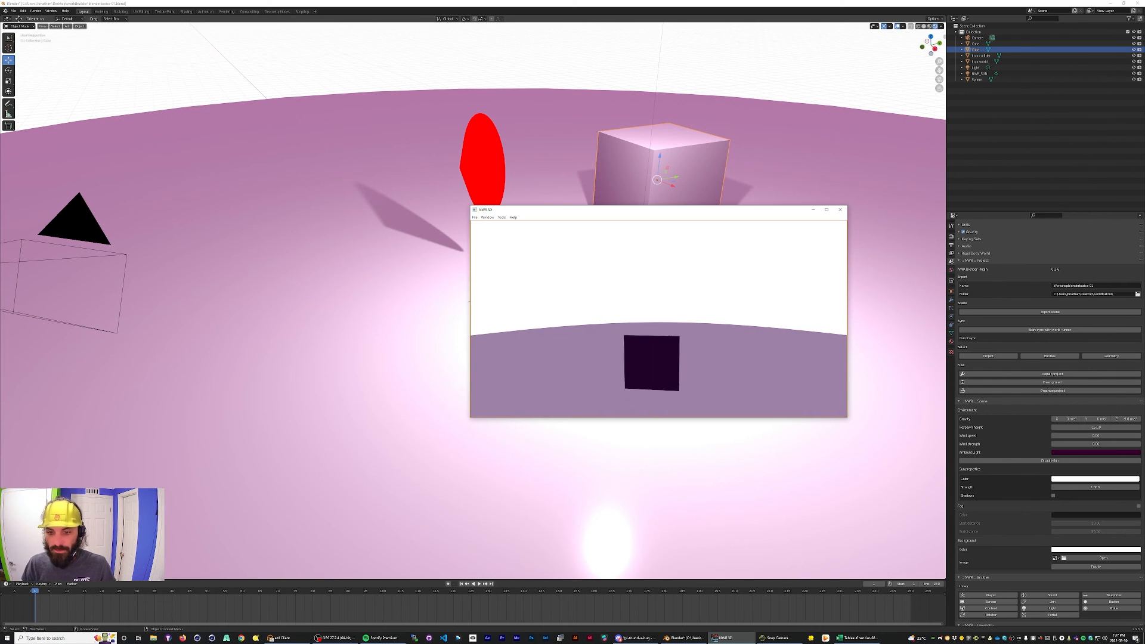
key("w")
key("d")
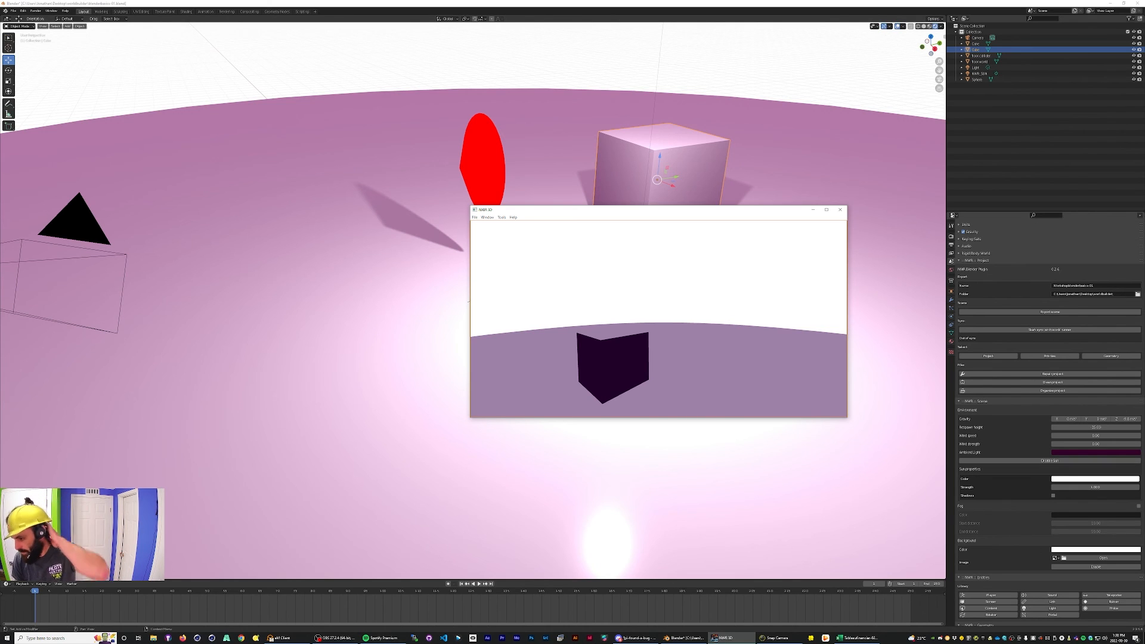
Change the scene's ambient light from purple to a dark, less saturated blue-grey colour.
scroll(1050, 418, "down", 3)
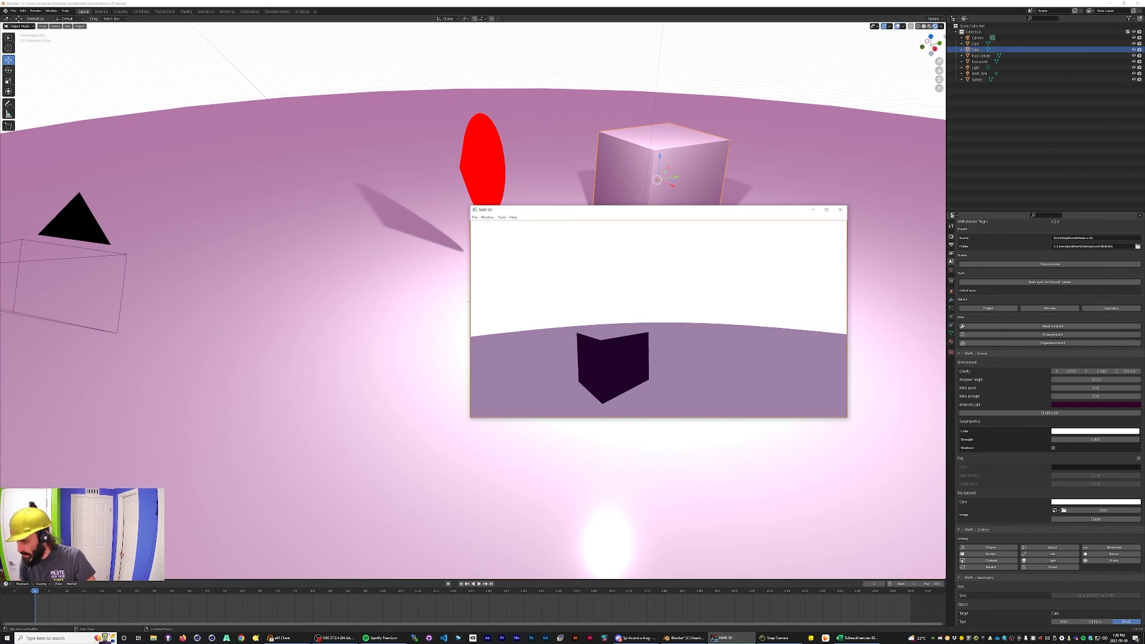
left_click(469, 302)
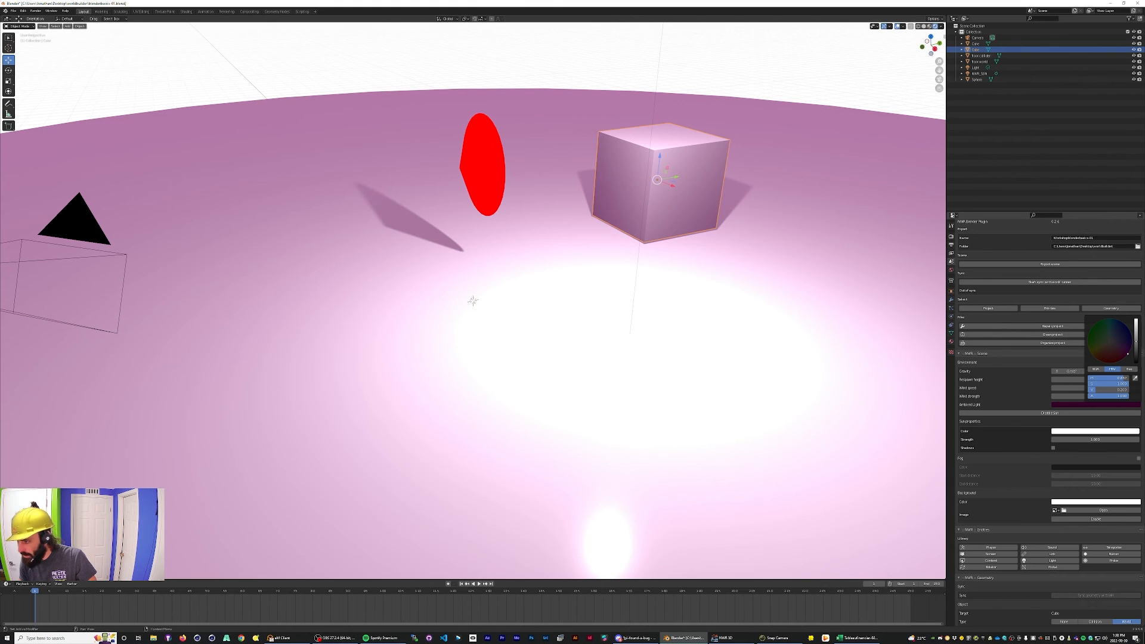
left_click_drag(1128, 354, 1116, 341)
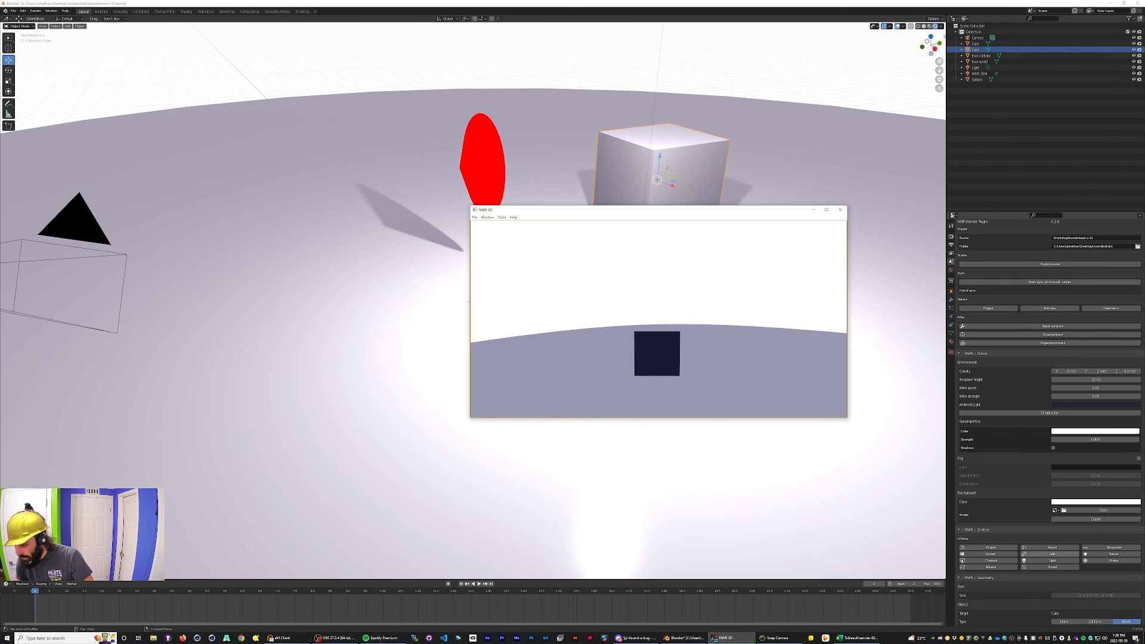
Add a light entity to the scene and move it horizontally next to the cube's face.
left_click(1050, 560)
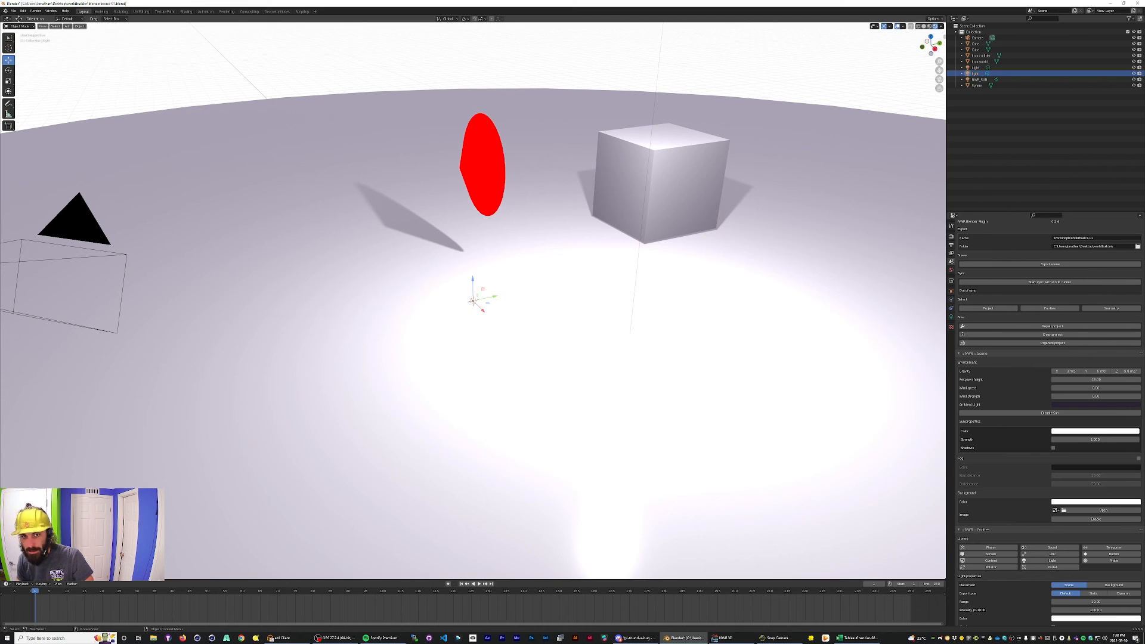
key("g")
key("Escape")
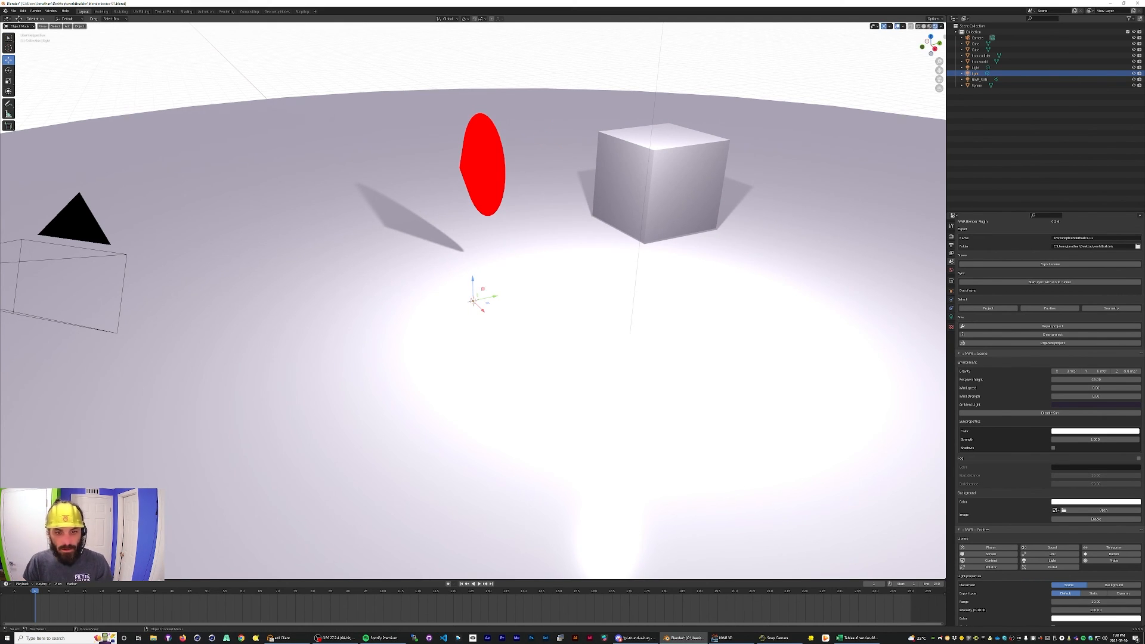
key("g")
key("shift+z")
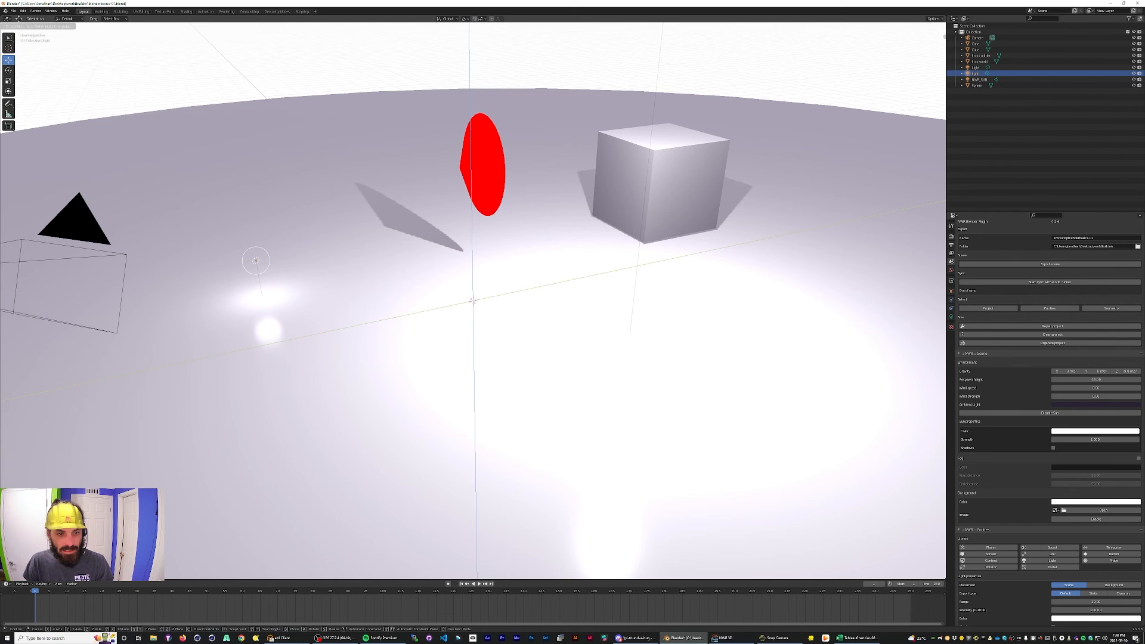
key("Escape")
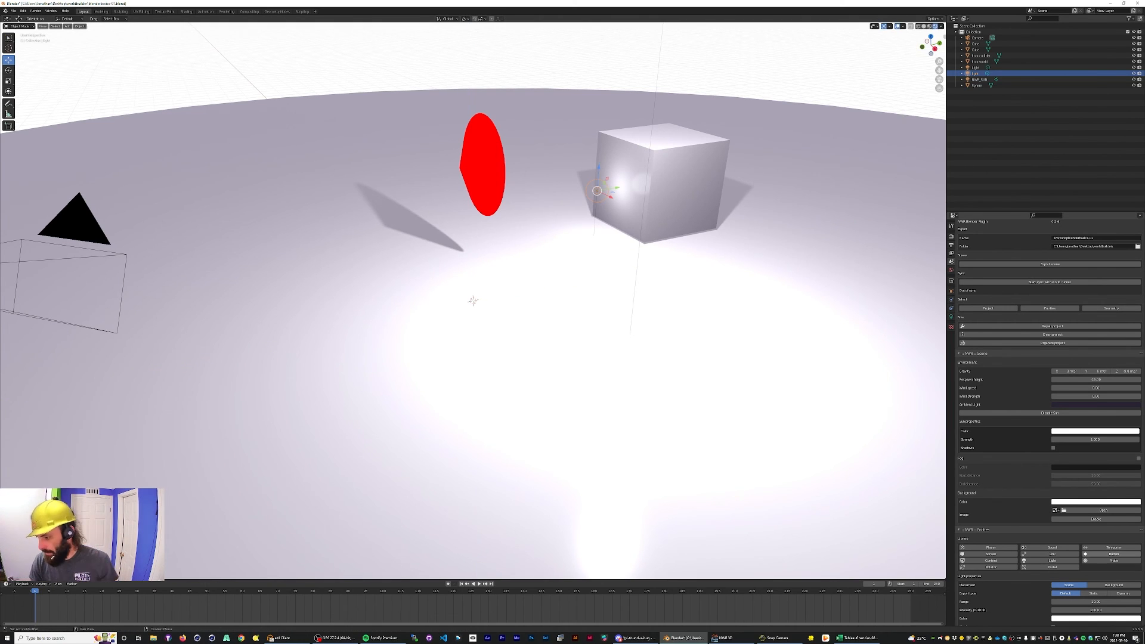
Export the scene with the added light and check the cube in the 3D viewer.
scroll(1053, 554, "down", 1)
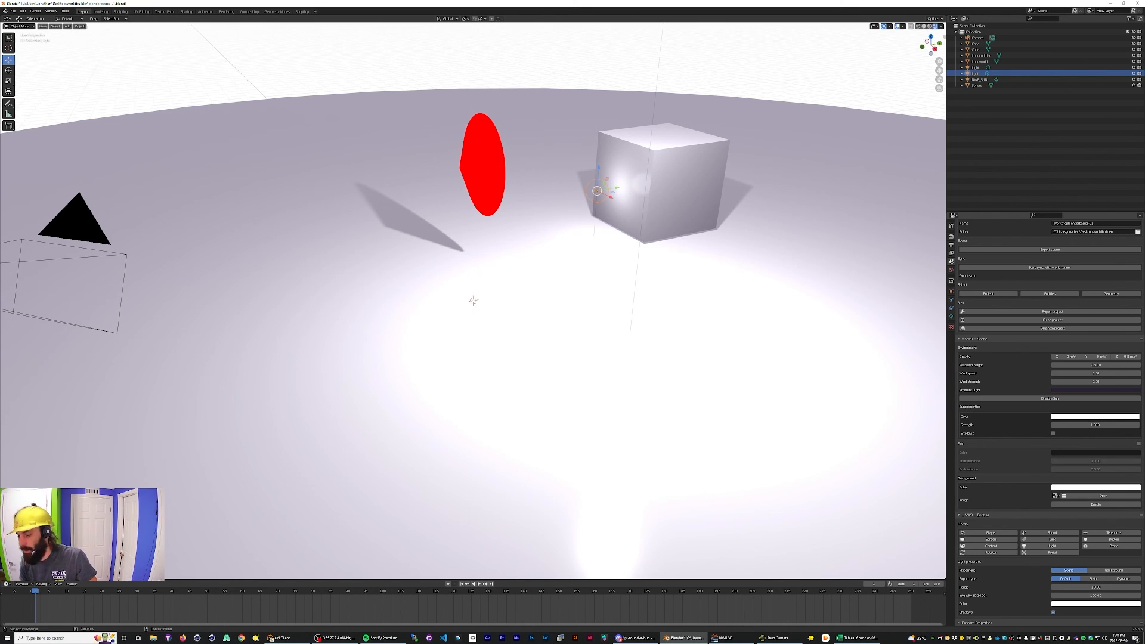
scroll(1050, 546, "up", 5)
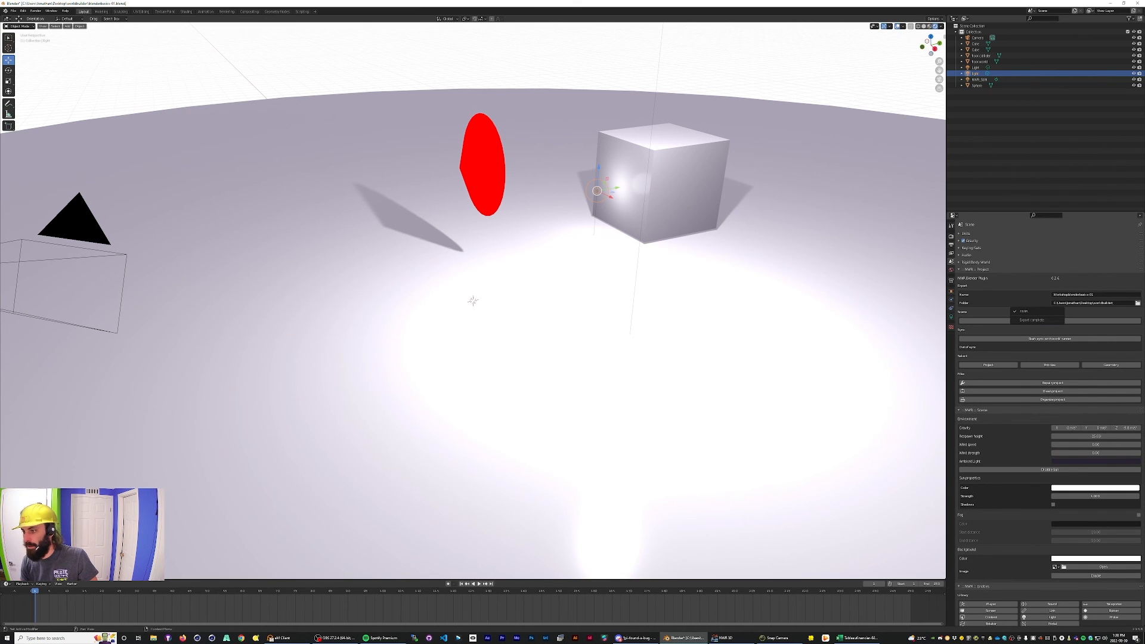
left_click(732, 638)
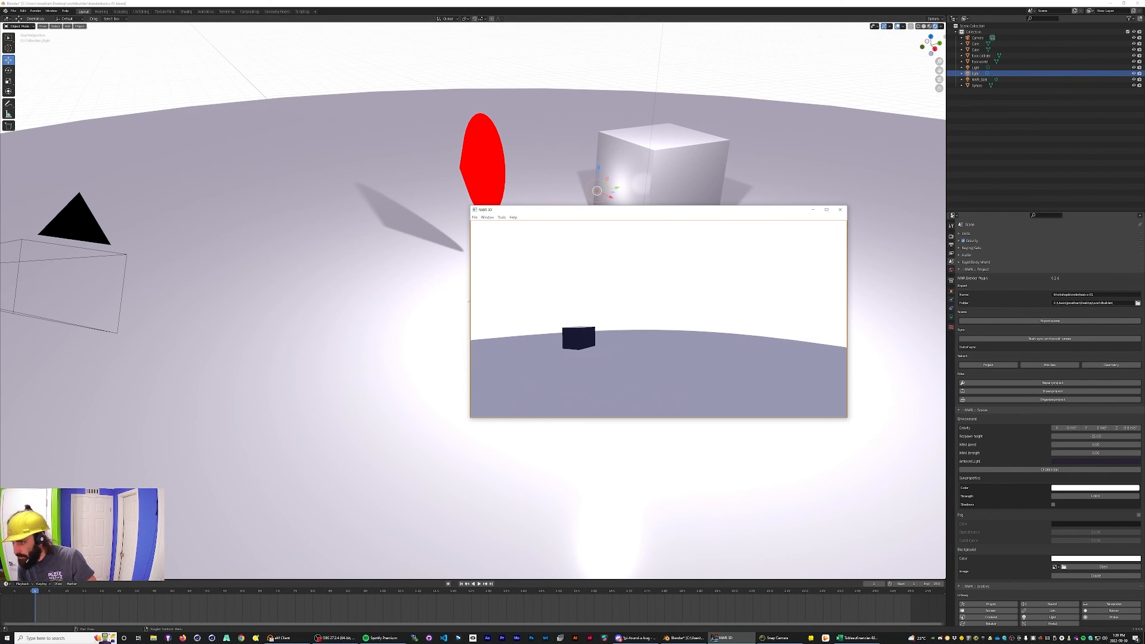
key("alt+Tab")
Switch the added light's export type to the option between Default and Dynamic, with its placement set to Scene.
scroll(1049, 423, "down", 3)
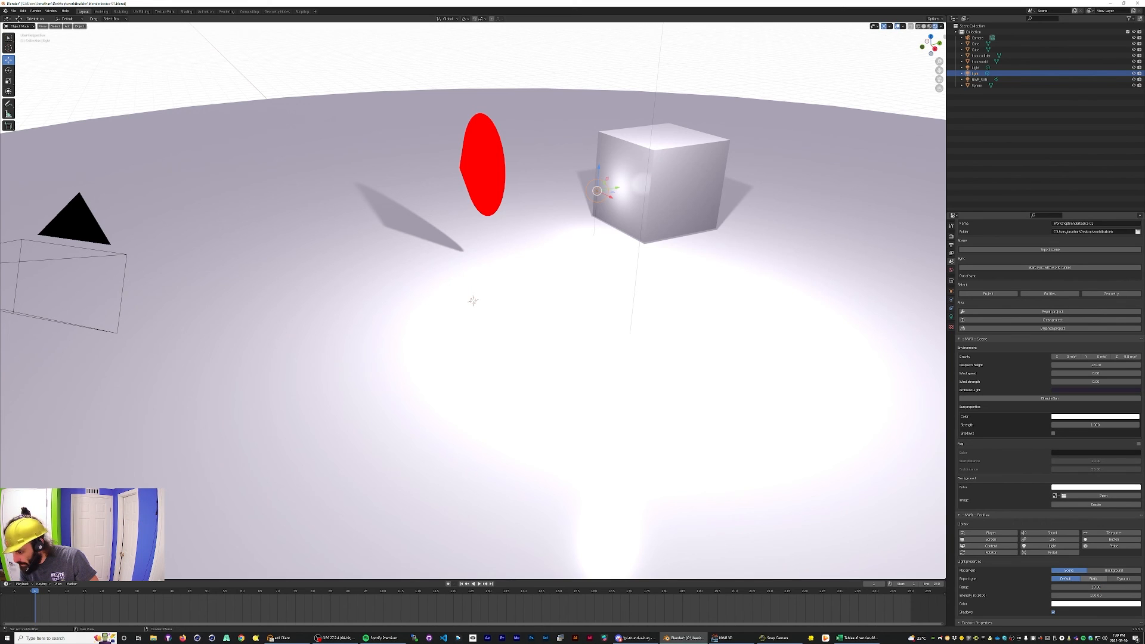
left_click(1123, 579)
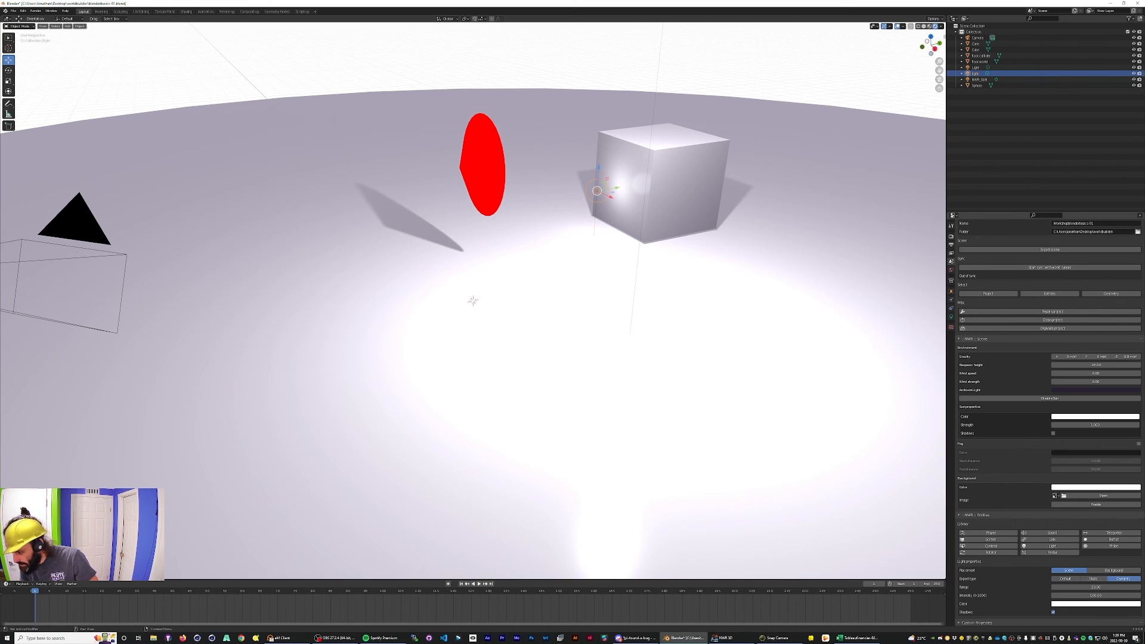
left_click(1094, 579)
left_click(1114, 571)
left_click(1069, 571)
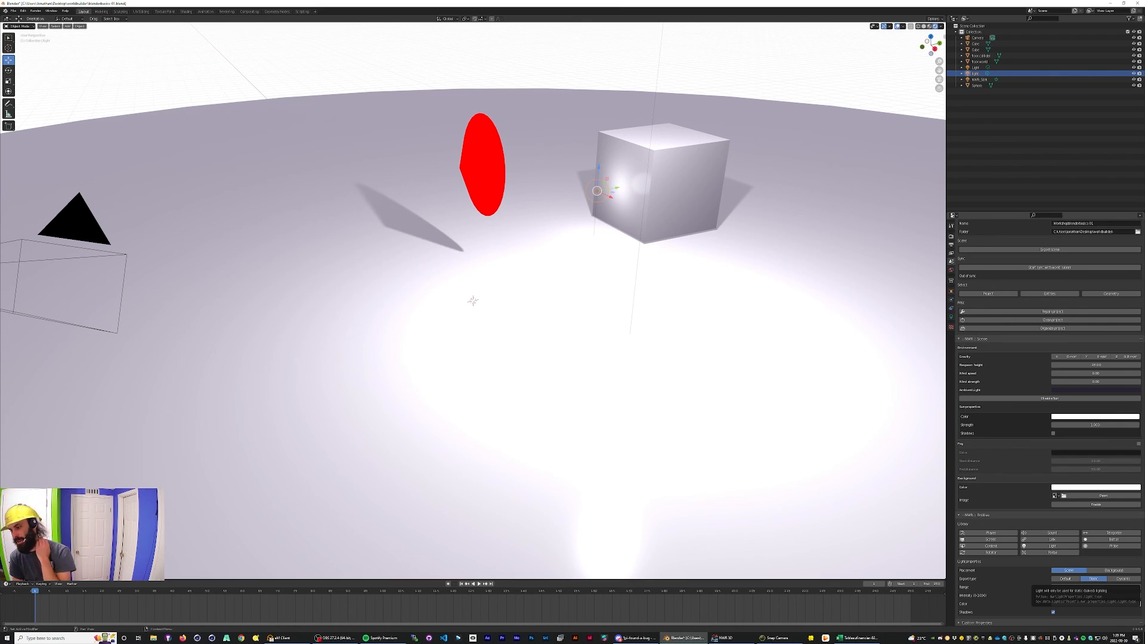
scroll(1140, 604, "up", 2)
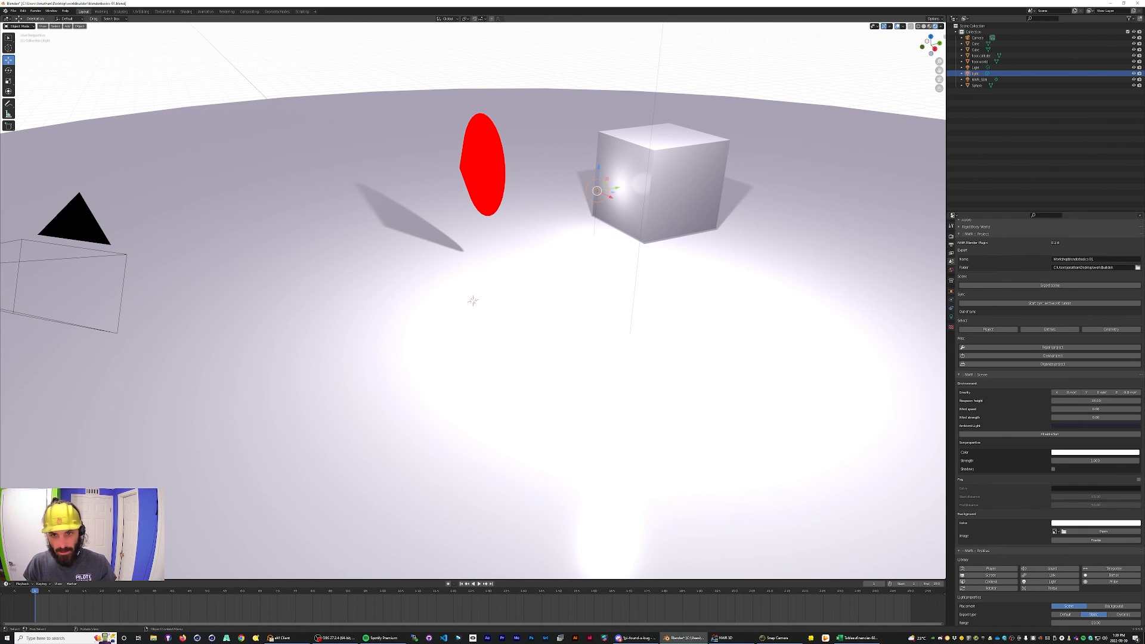
Save the Blender file and reload the scene in the 3D viewer.
key("ctrl+s")
key("alt+Tab")
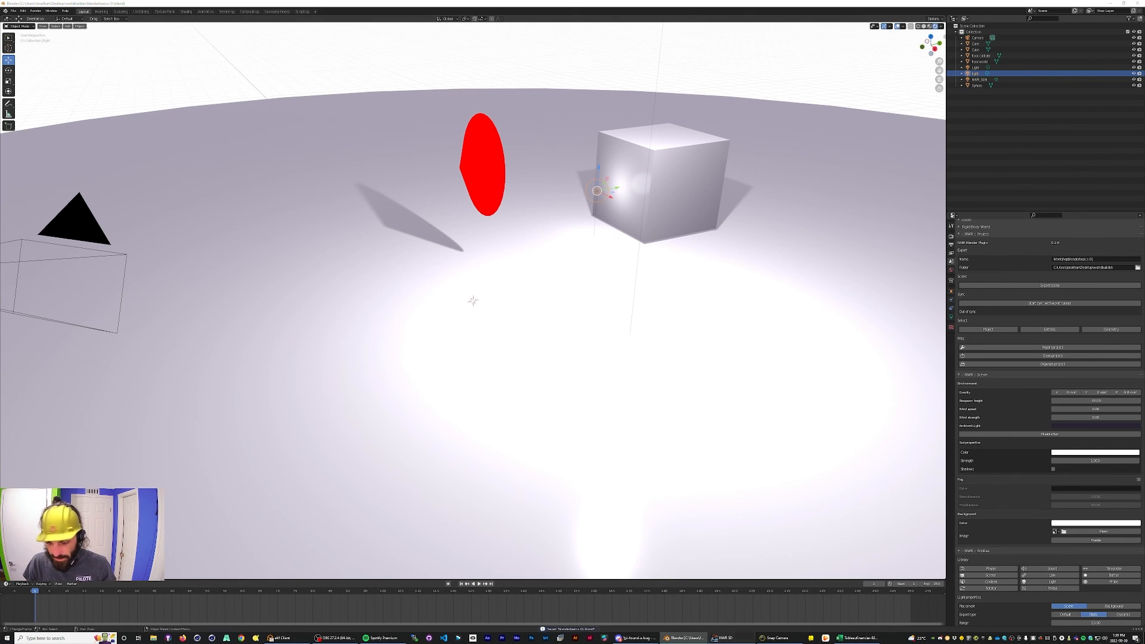
key("ctrl+r")
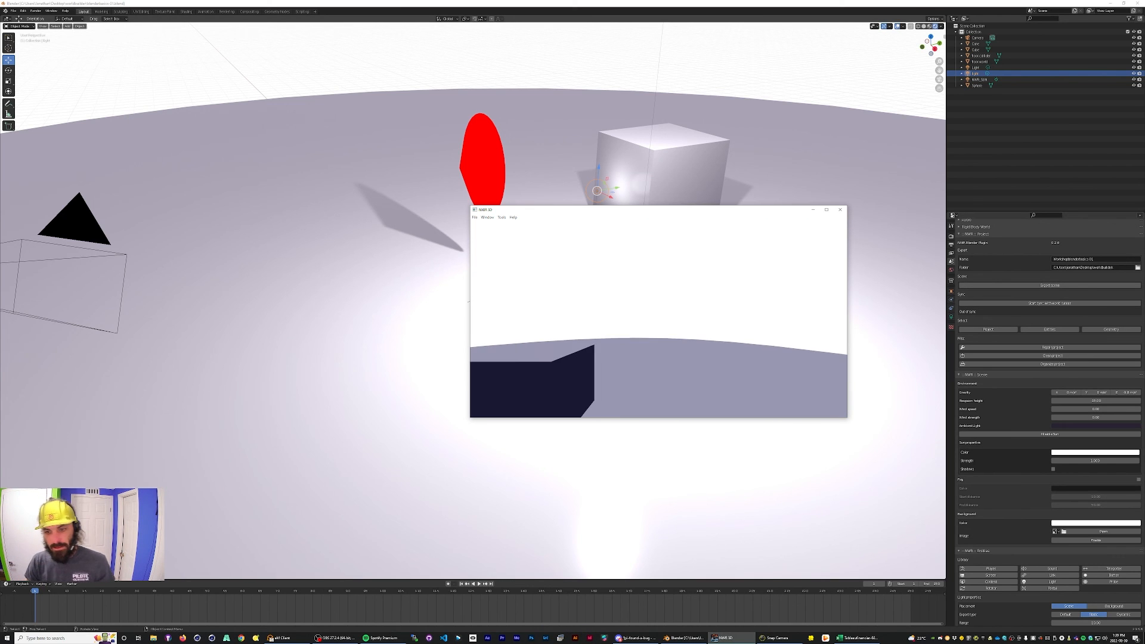
Walk around the cube in the 3D viewer to examine whether the added light affects its faces.
key("w")
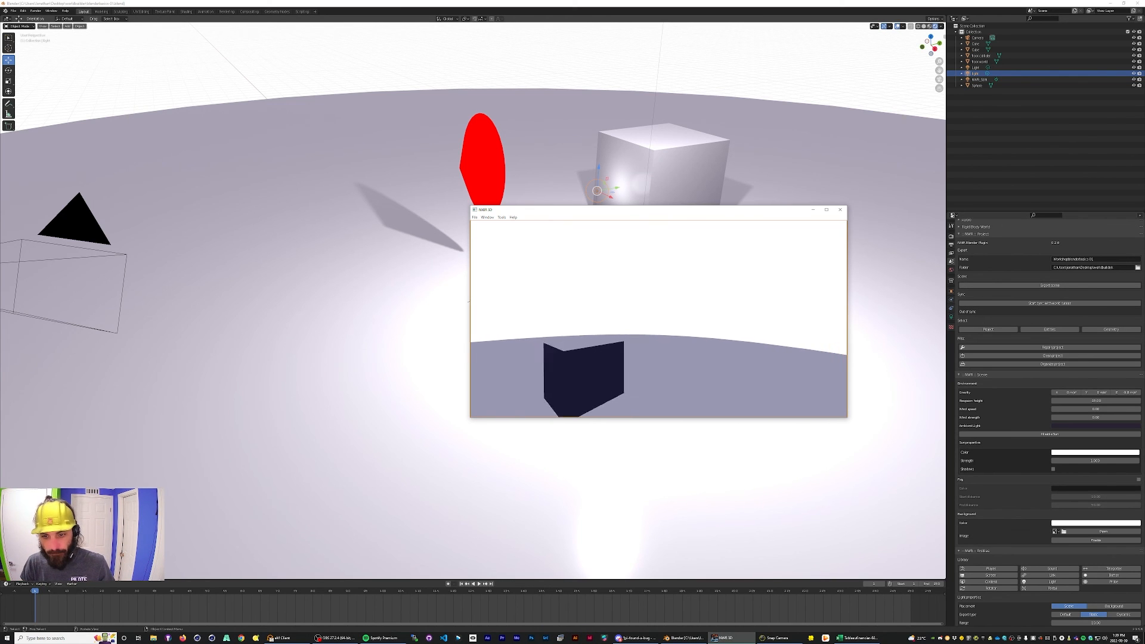
key("d")
key("s")
key("a")
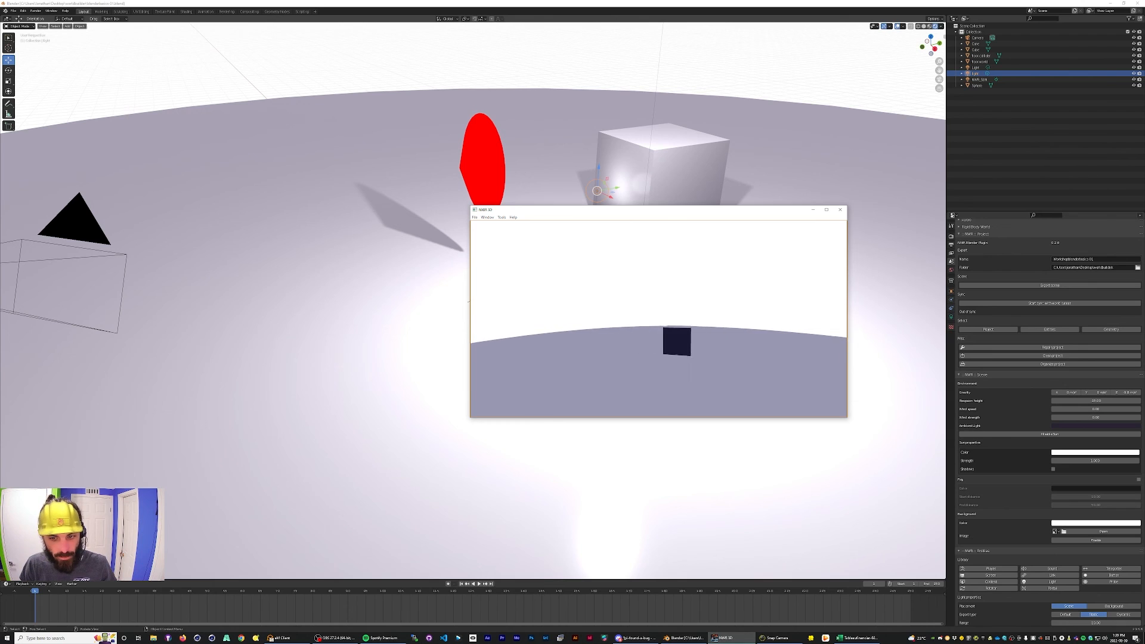
key("w")
key("s")
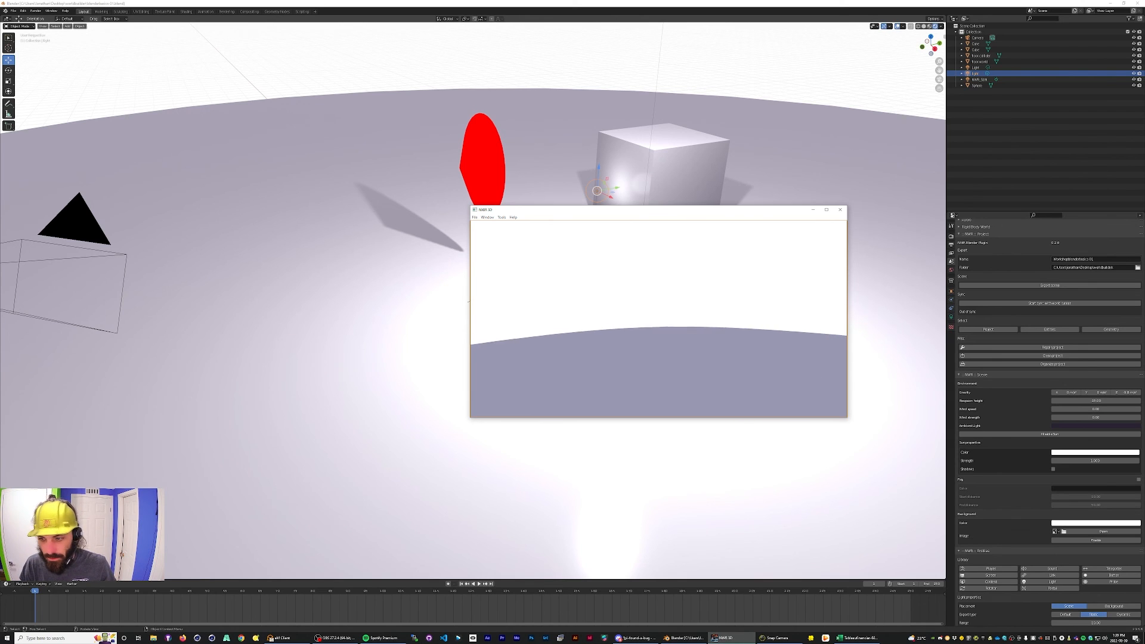
key("d")
key("w")
key("a")
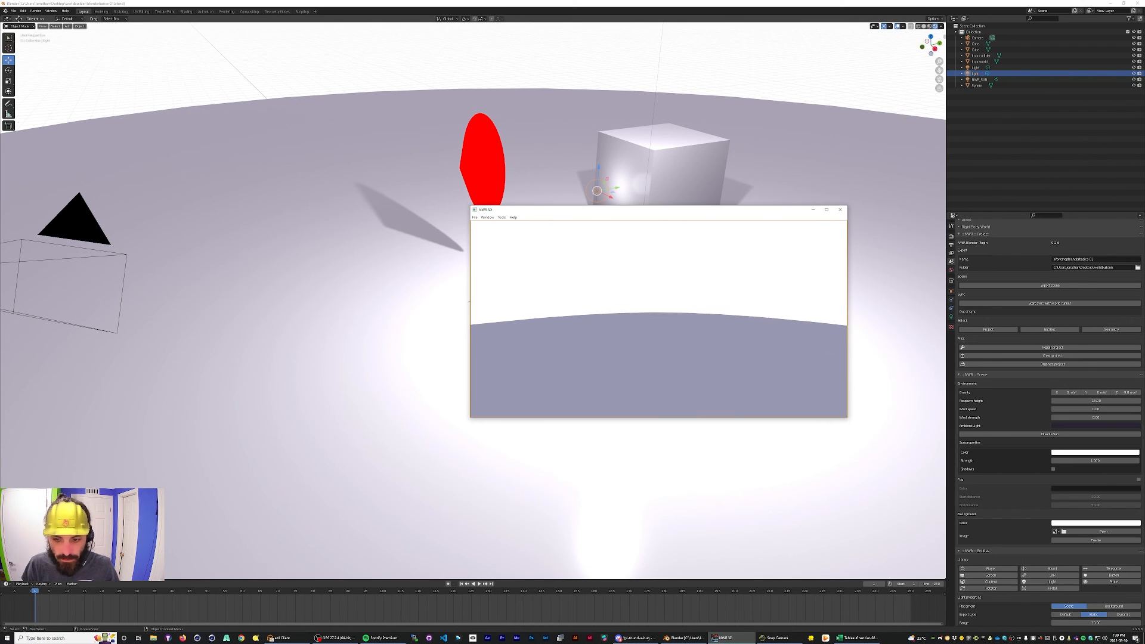
key("s")
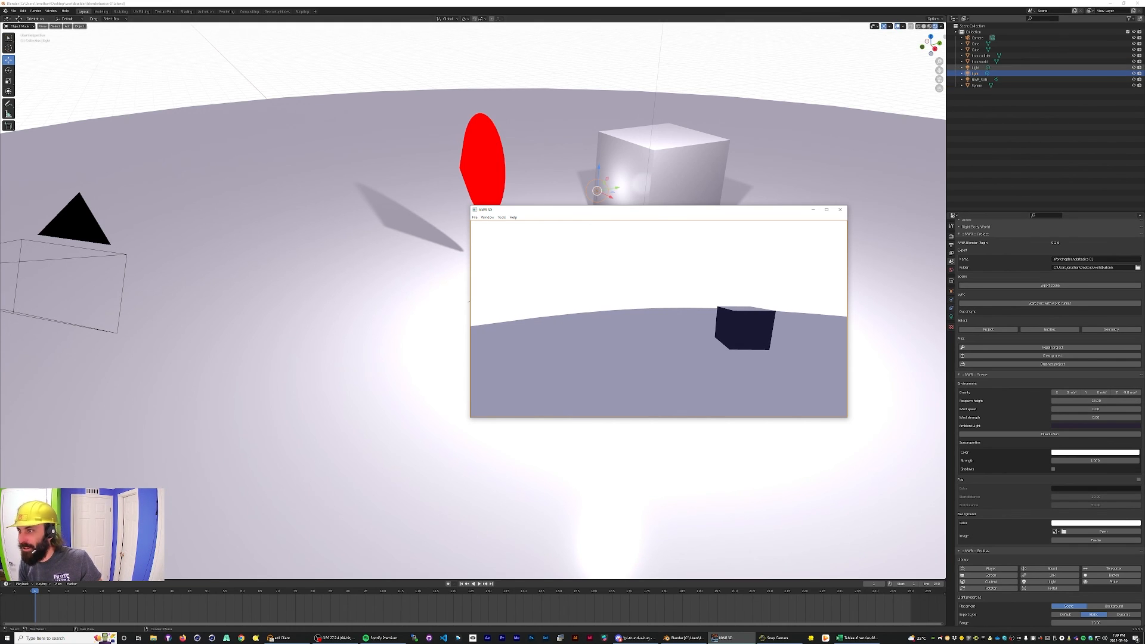
Delete the added light beside the cube and the original scene light.
left_click(468, 301)
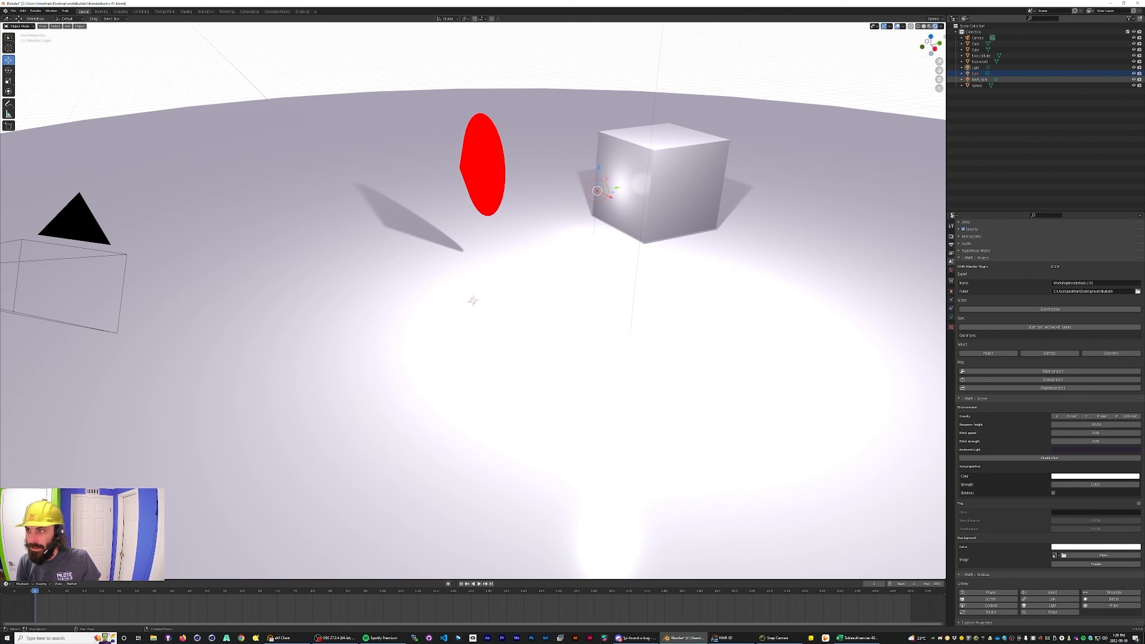
key("Delete")
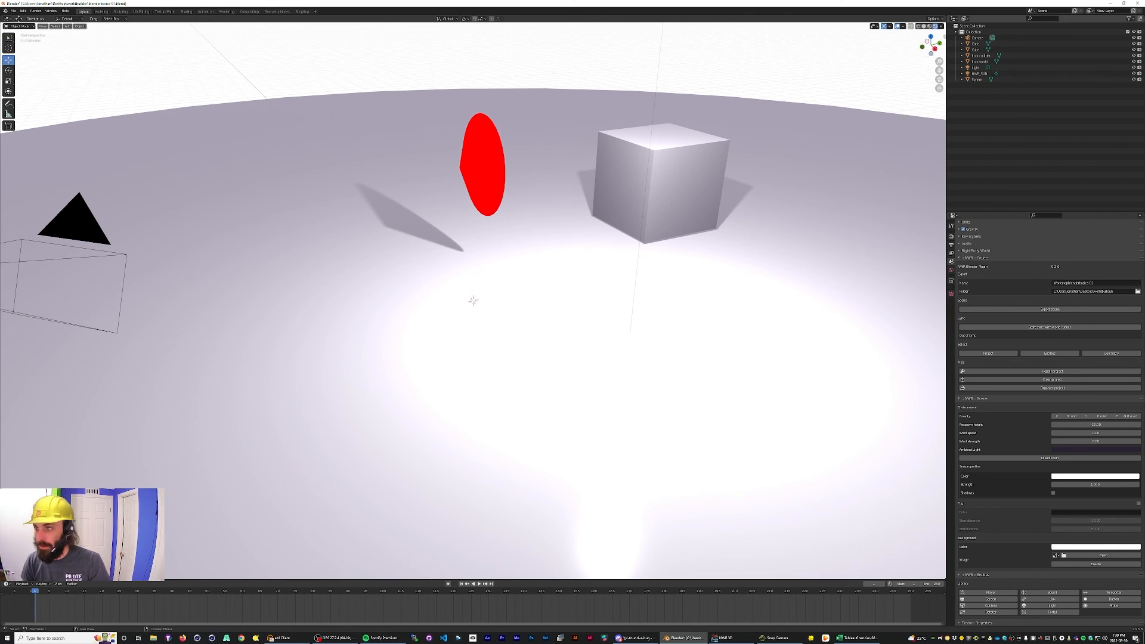
left_click(977, 68)
key("Delete")
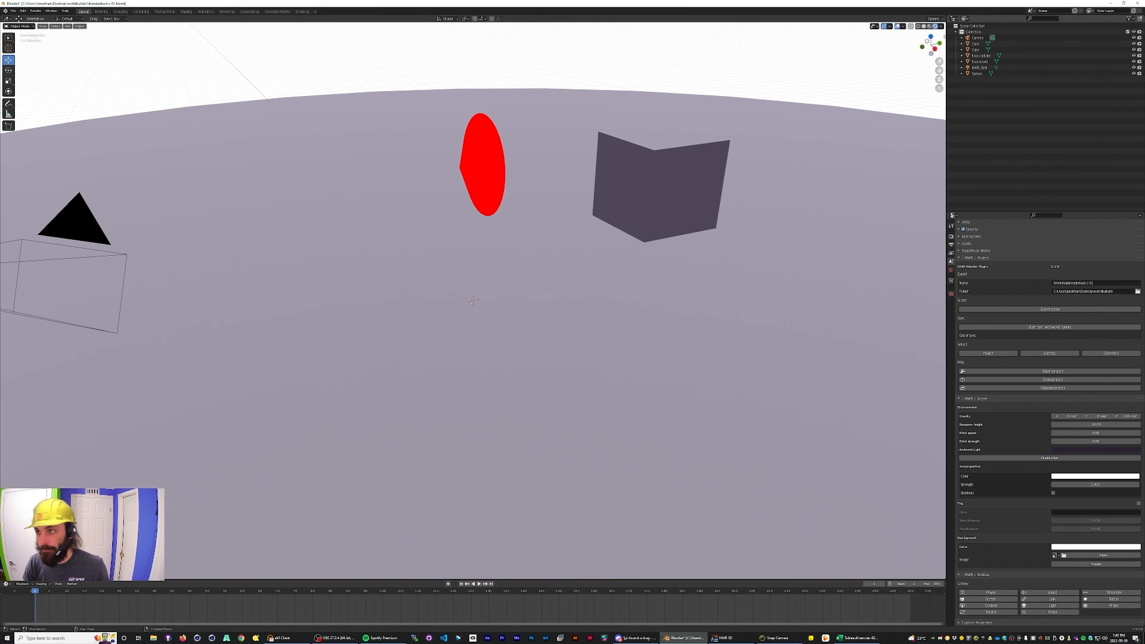
left_click(979, 67)
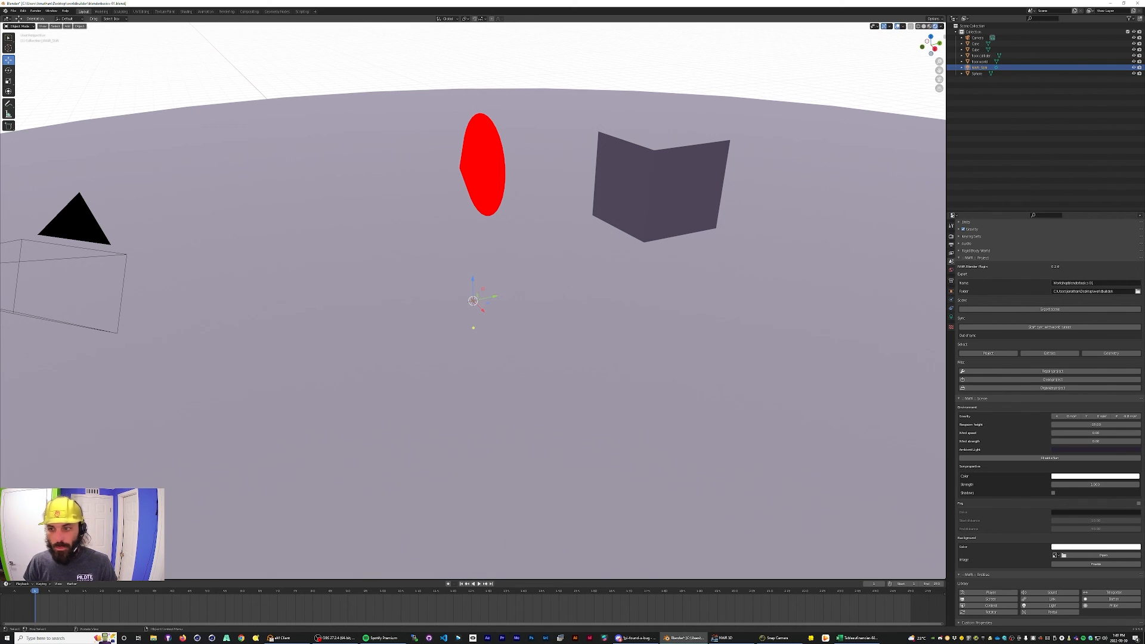
scroll(473, 301, "down", 5)
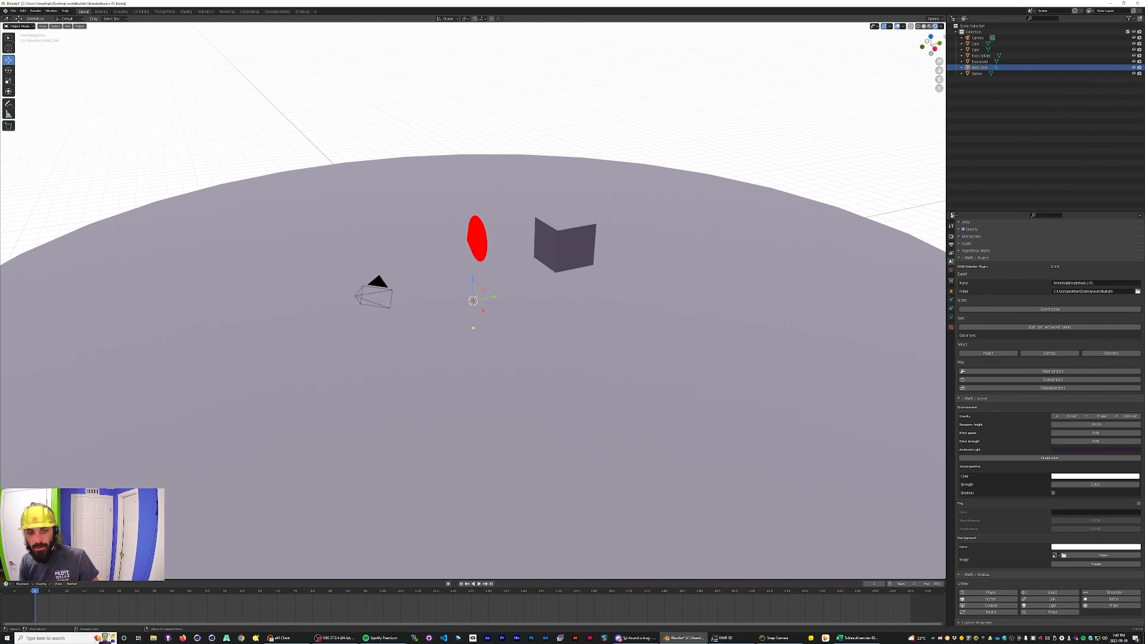
key("g")
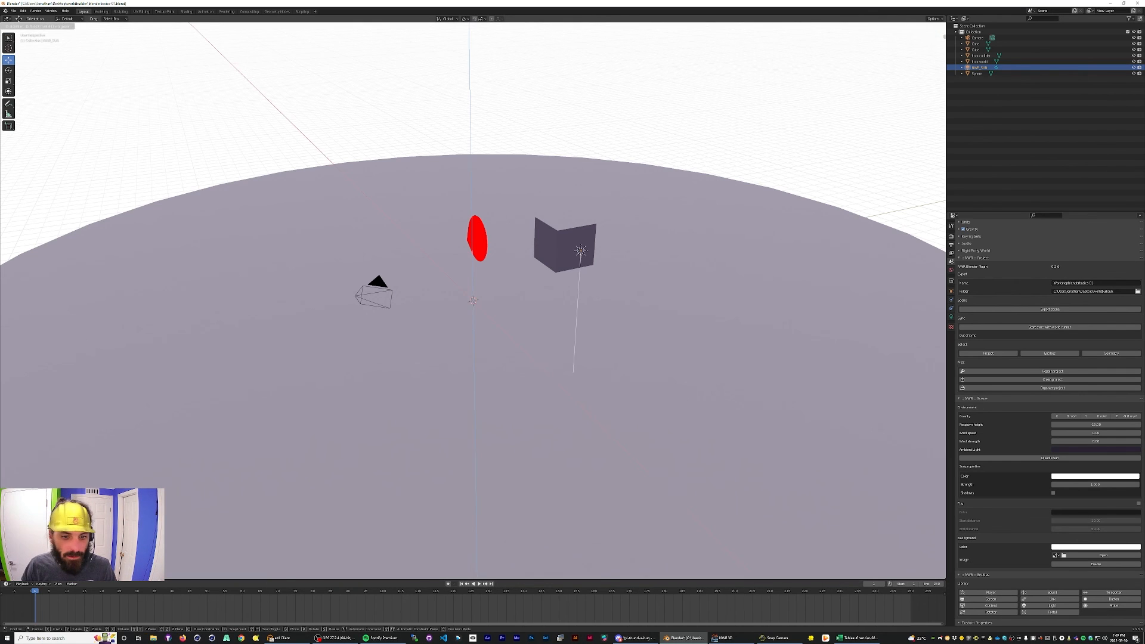
key("Escape")
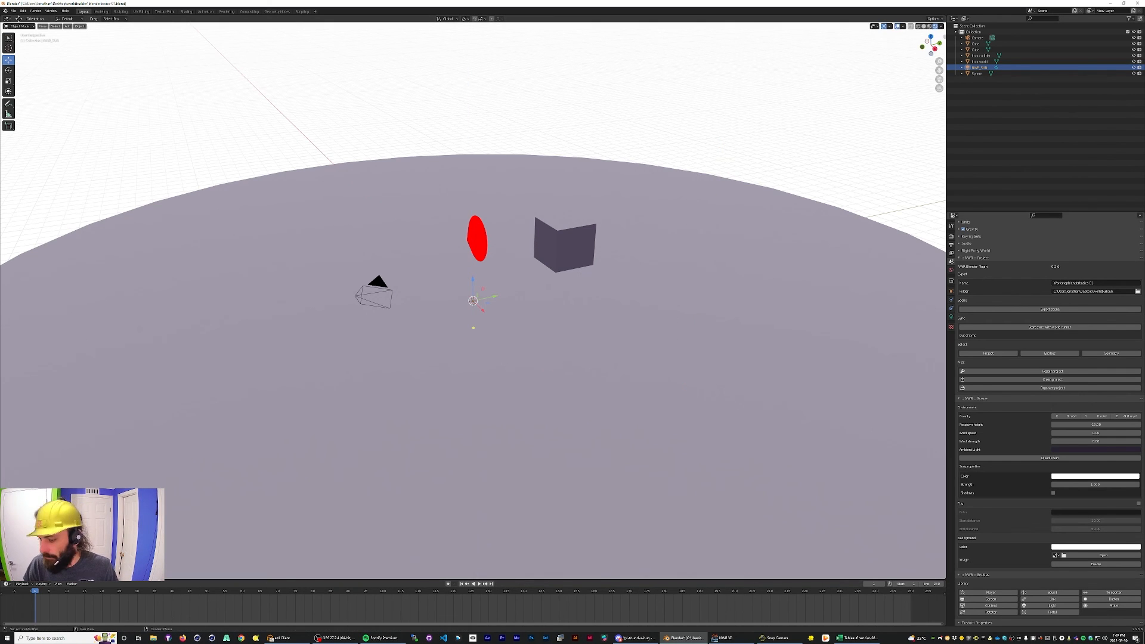
Add a Screen entity and move it up and away beyond the cube, past the floor's edge.
left_click(990, 599)
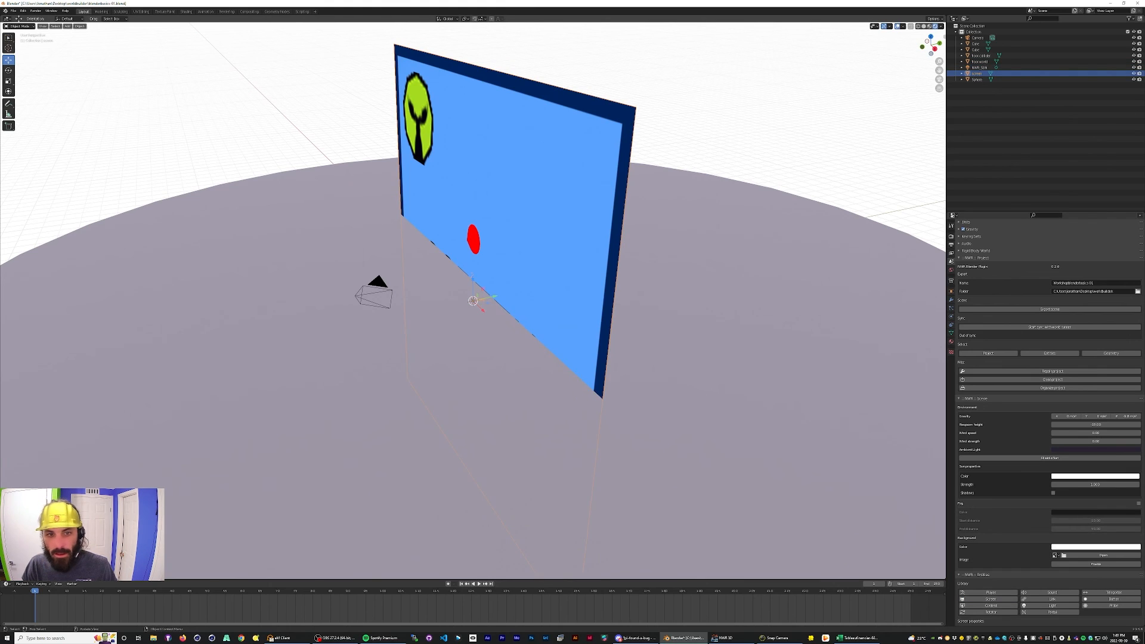
left_click_drag(748, 157, 536, 224)
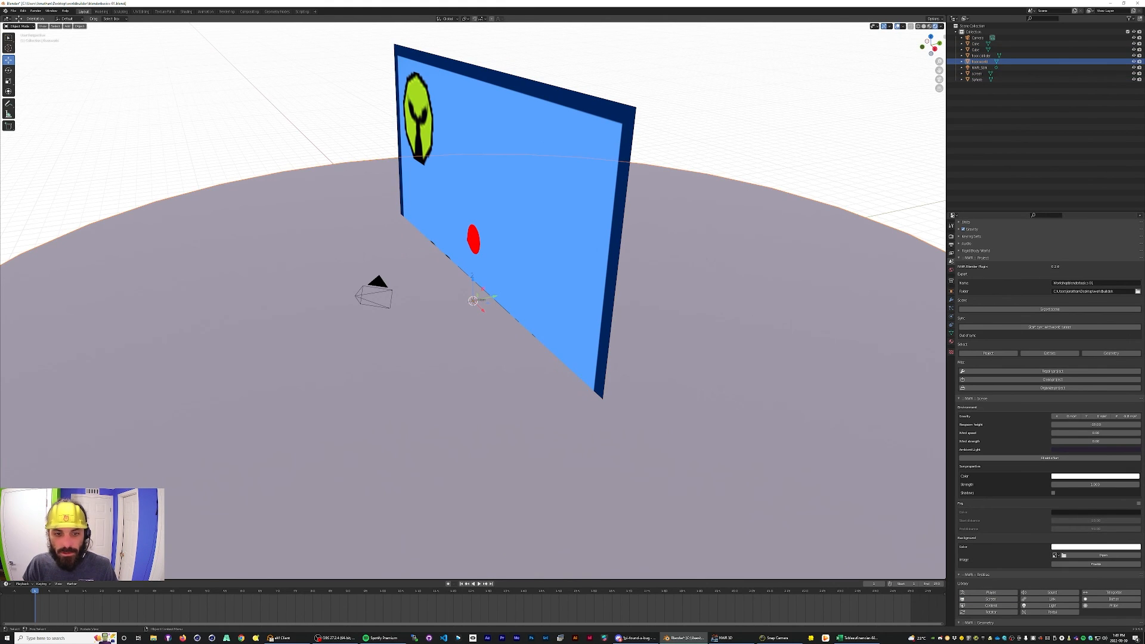
key("g")
key("z")
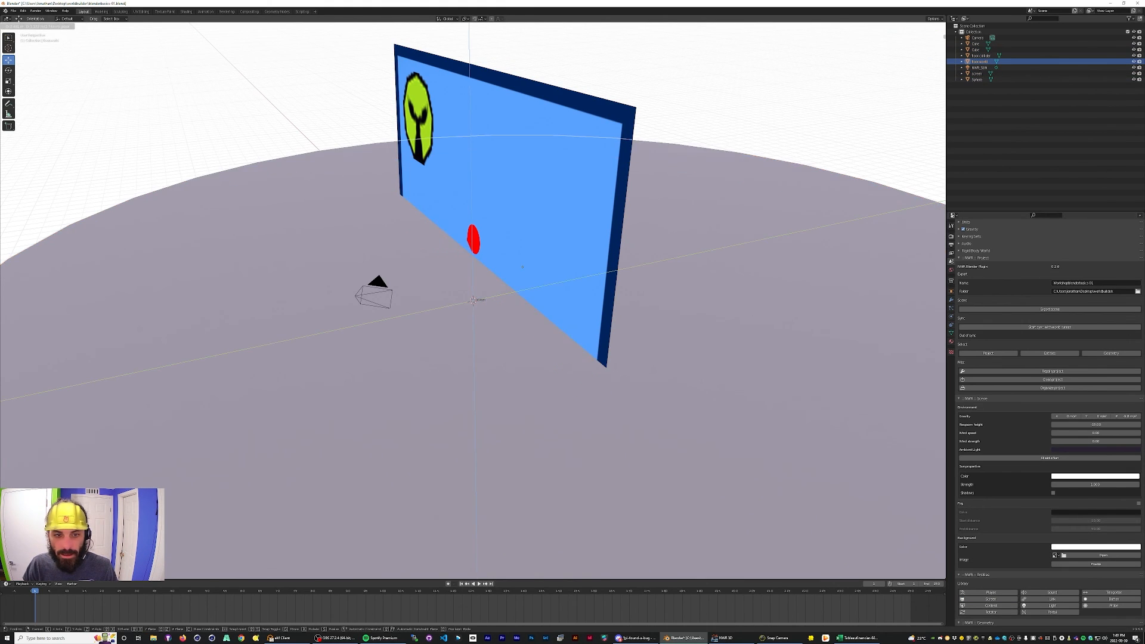
key("Escape")
left_click(536, 223)
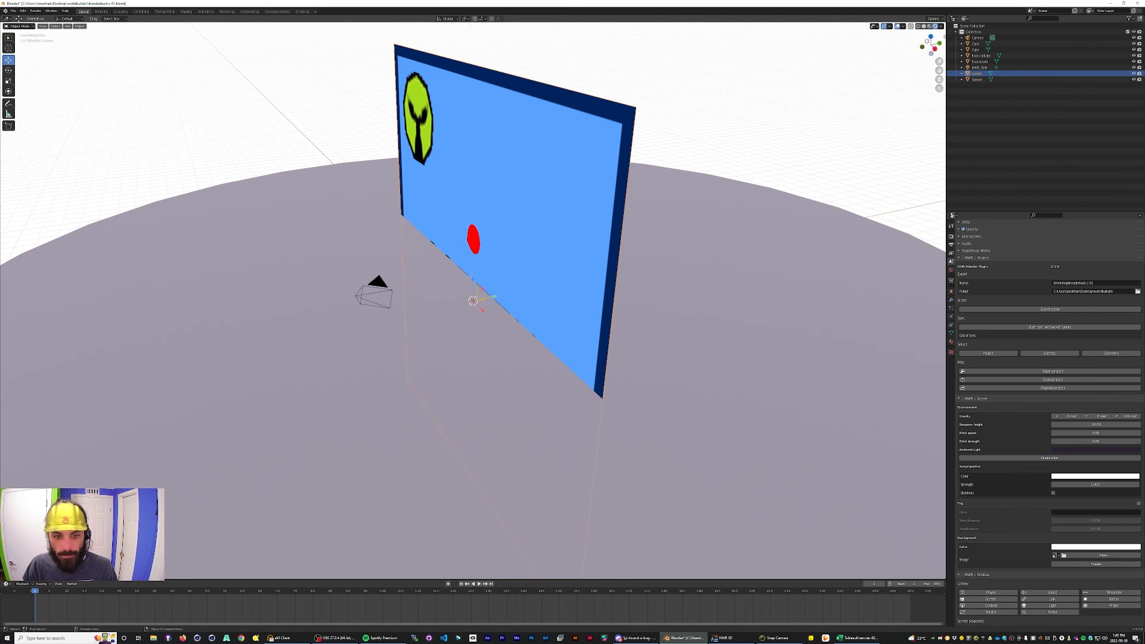
key("g")
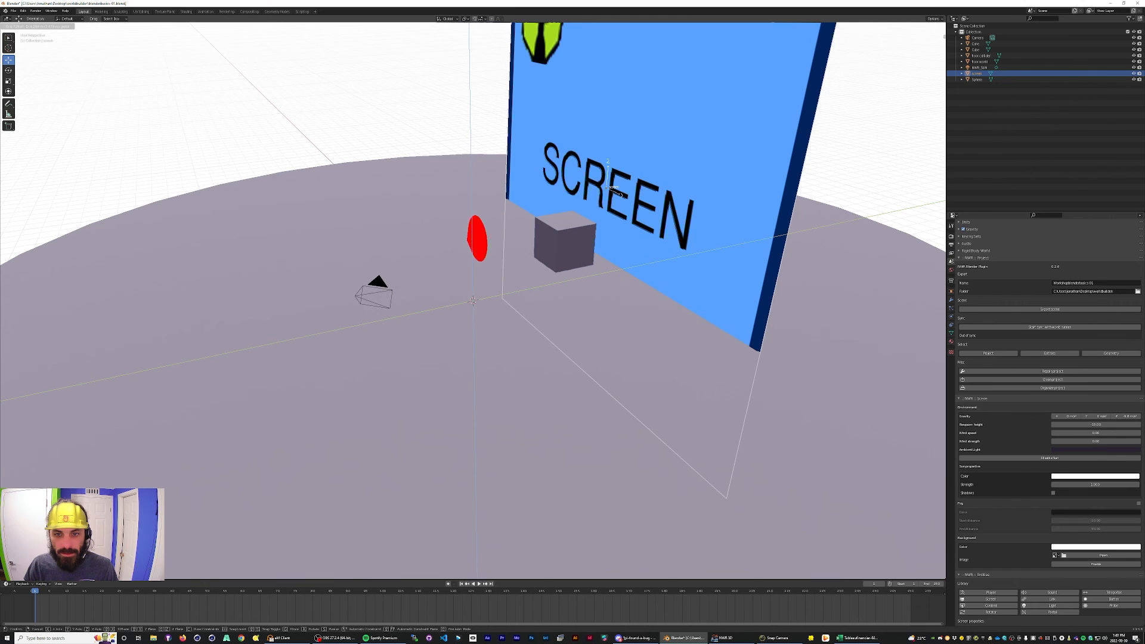
left_click(673, 33)
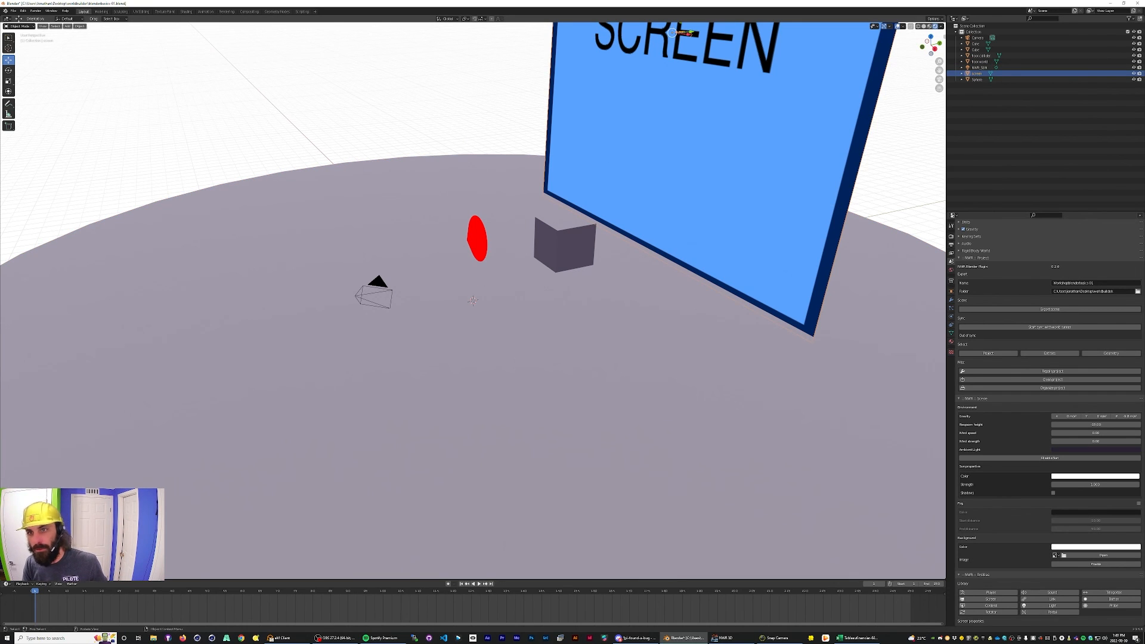
key("g")
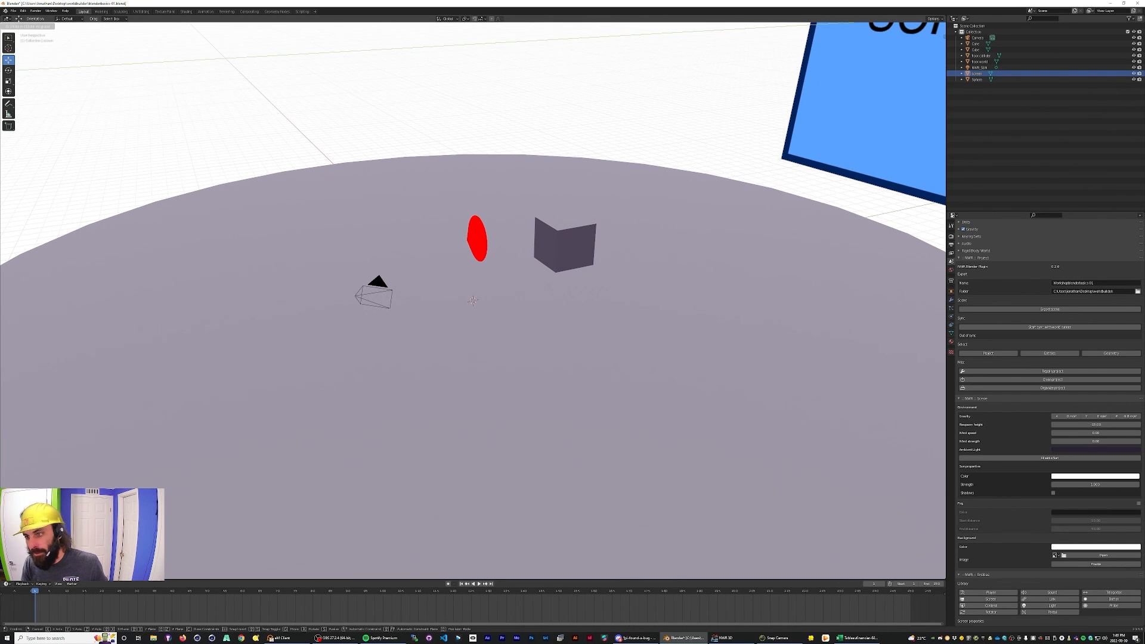
key("Escape")
Add a Content entity, placing it upright by the cube, and set its X scale to 10.
left_click(990, 606)
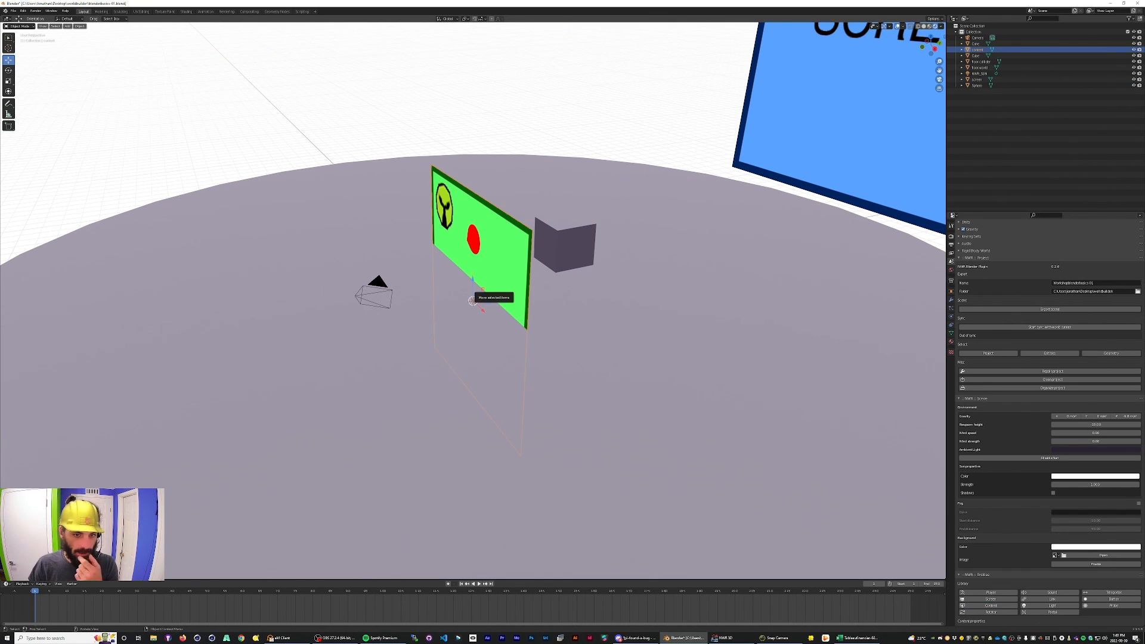
left_click_drag(481, 289, 556, 134)
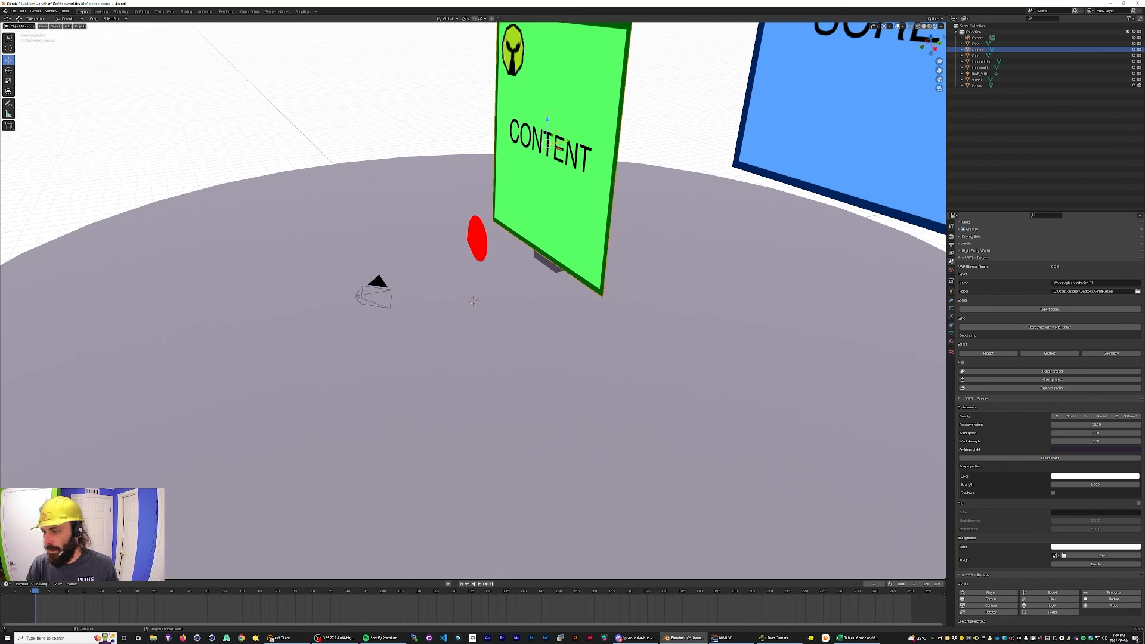
left_click(951, 291)
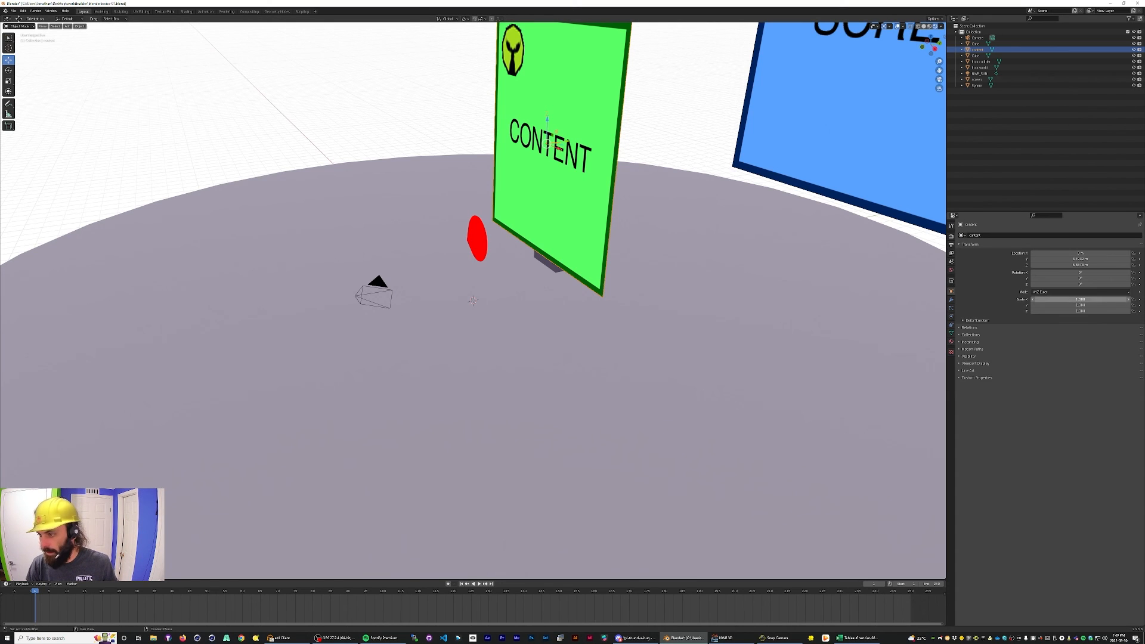
left_click(1080, 299)
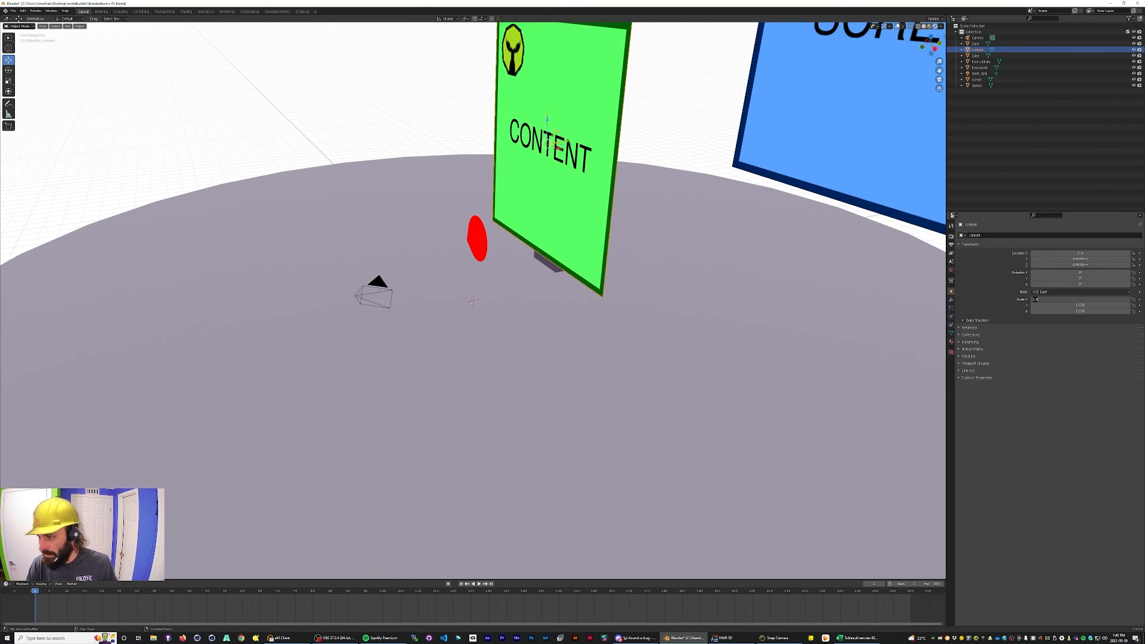
type("10")
key("Return")
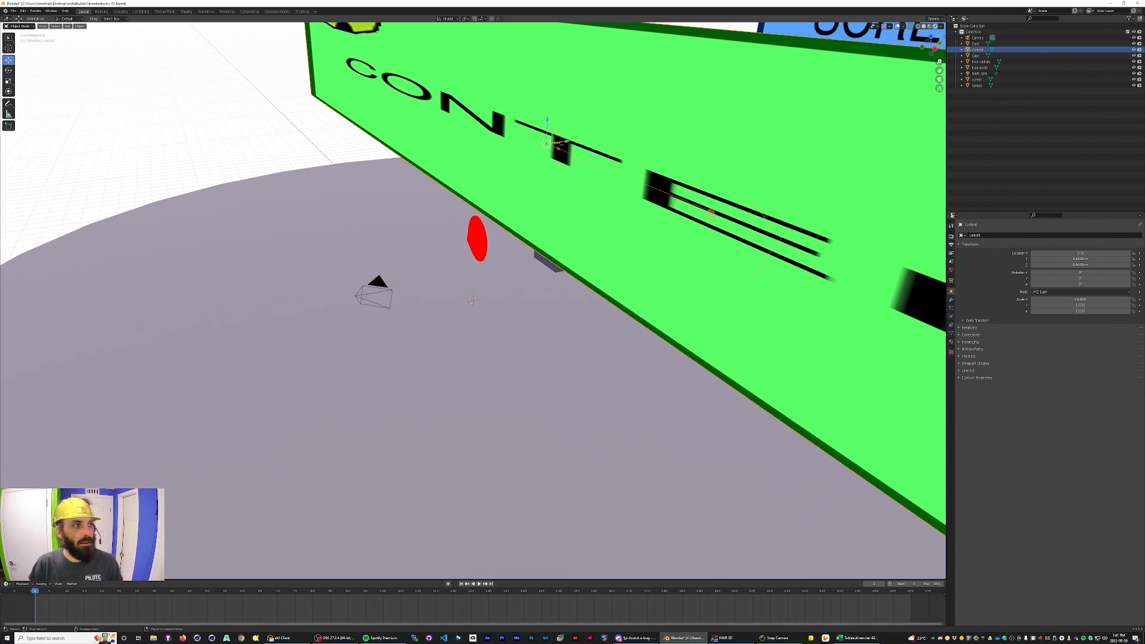
Rotate the widened Content panel about the vertical axis and check its angle against the floor and Screen from directly above.
left_click(9, 69)
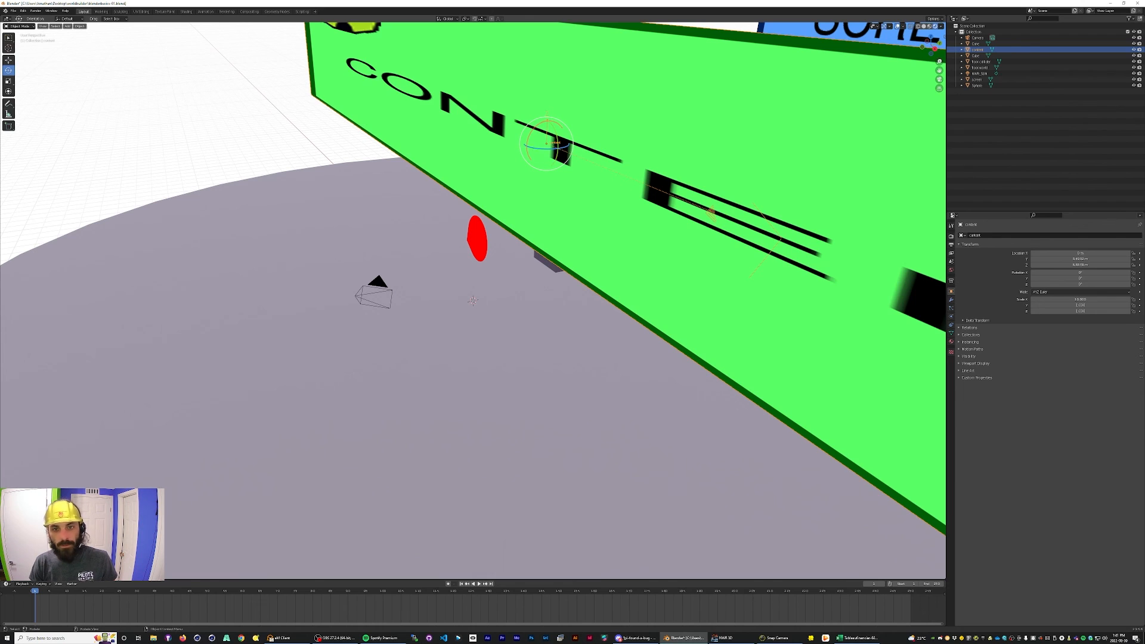
left_click_drag(541, 148, 547, 143)
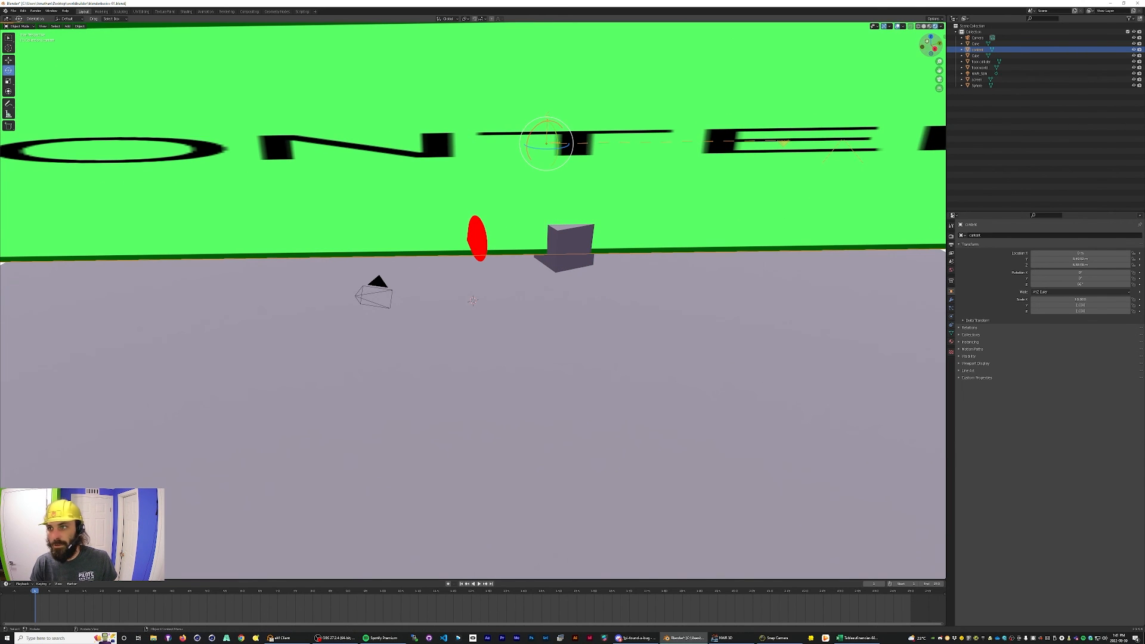
left_click(935, 48)
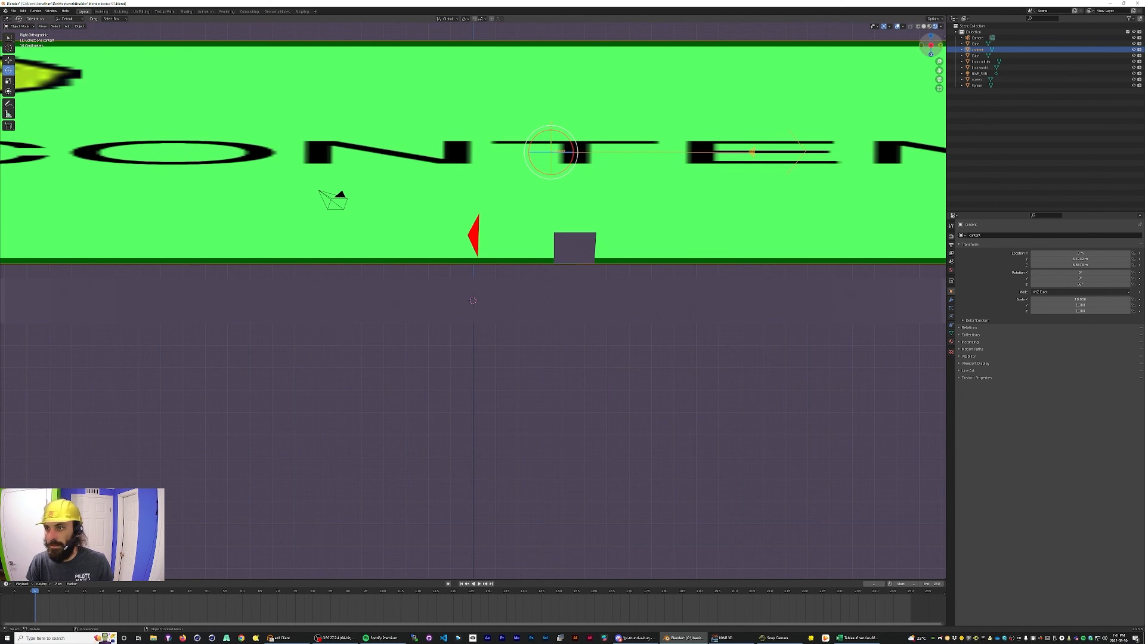
left_click(940, 45)
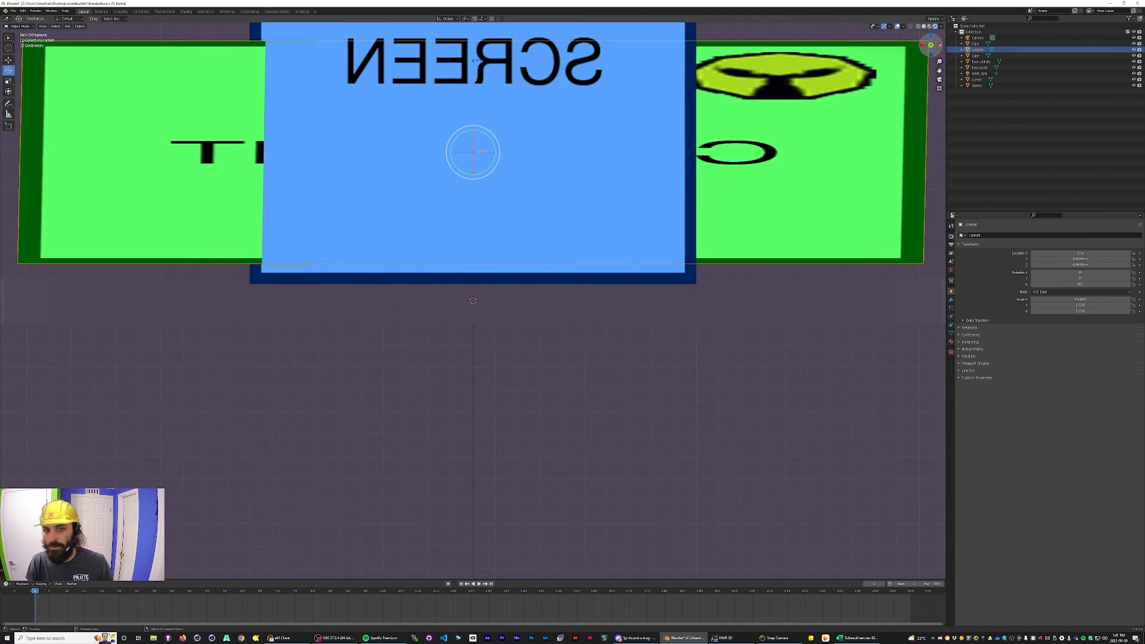
left_click(931, 36)
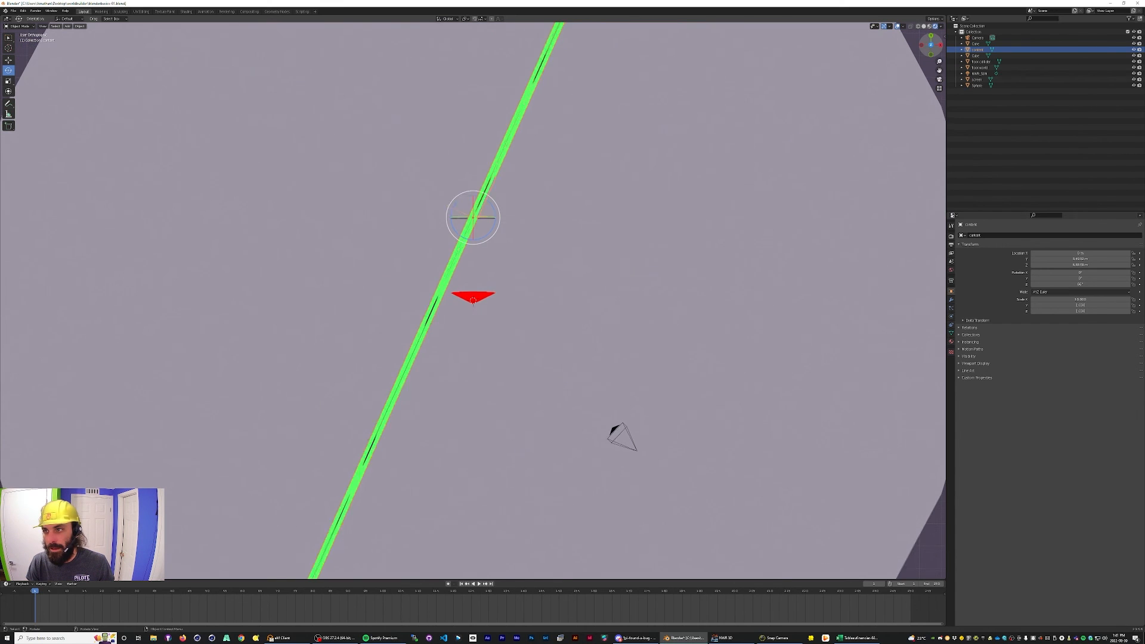
left_click(931, 44)
left_click(932, 44)
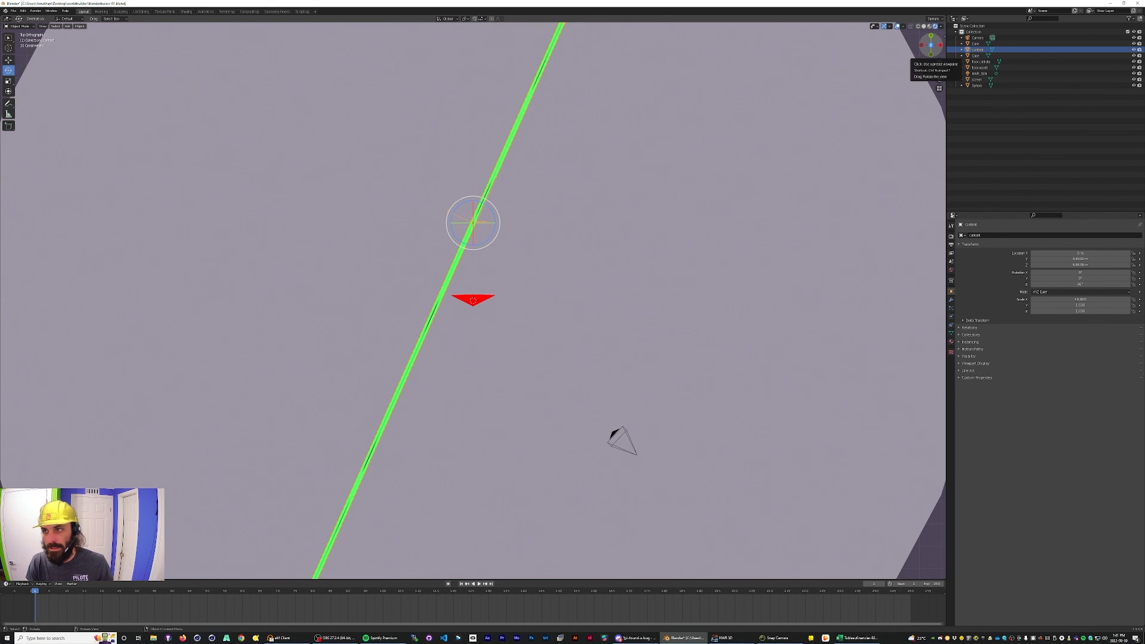
left_click(932, 44)
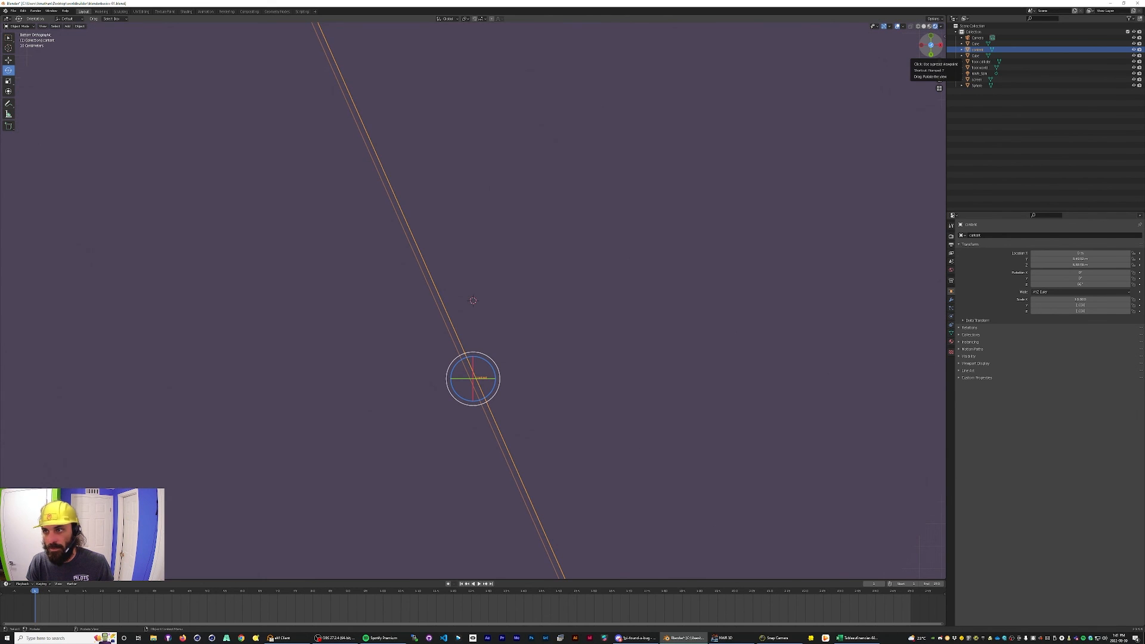
left_click(931, 45)
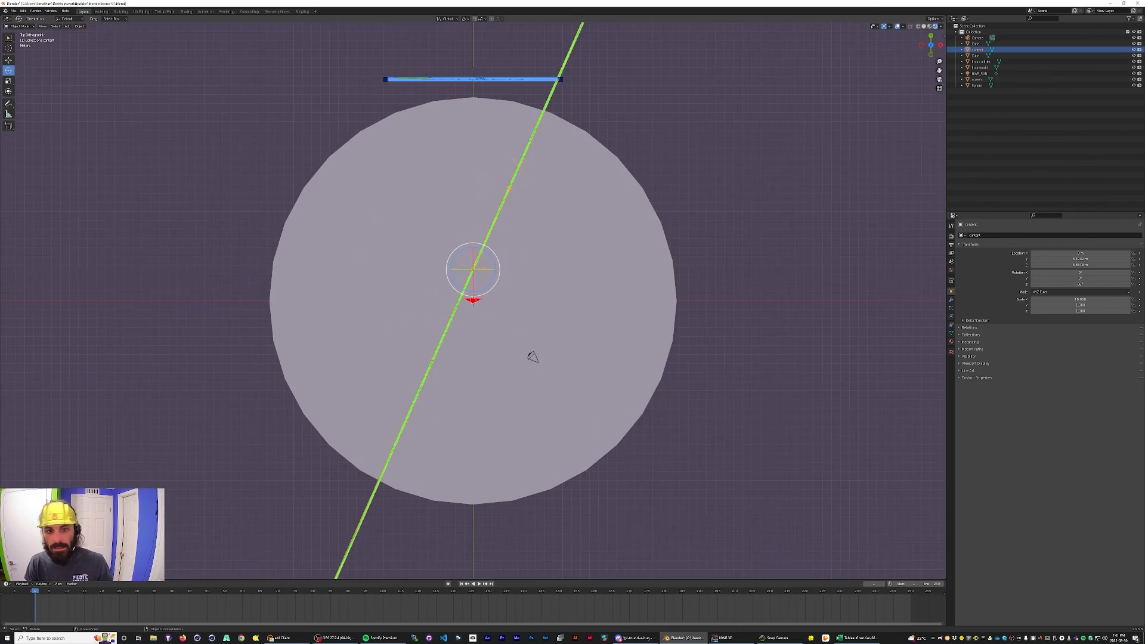
Move the green Content panel off the centre of the round platform so it stands beside the blue Screen panel.
middle_click_drag(497, 323, 520, 382)
middle_click_drag(472, 300, 468, 300)
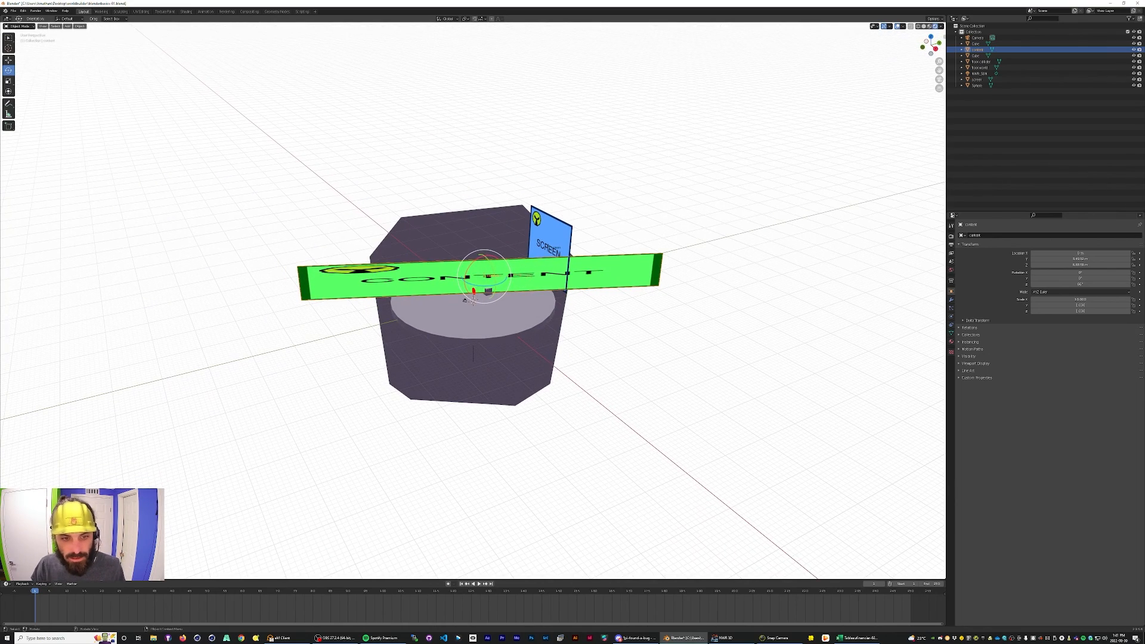
key("shift+space")
key("g")
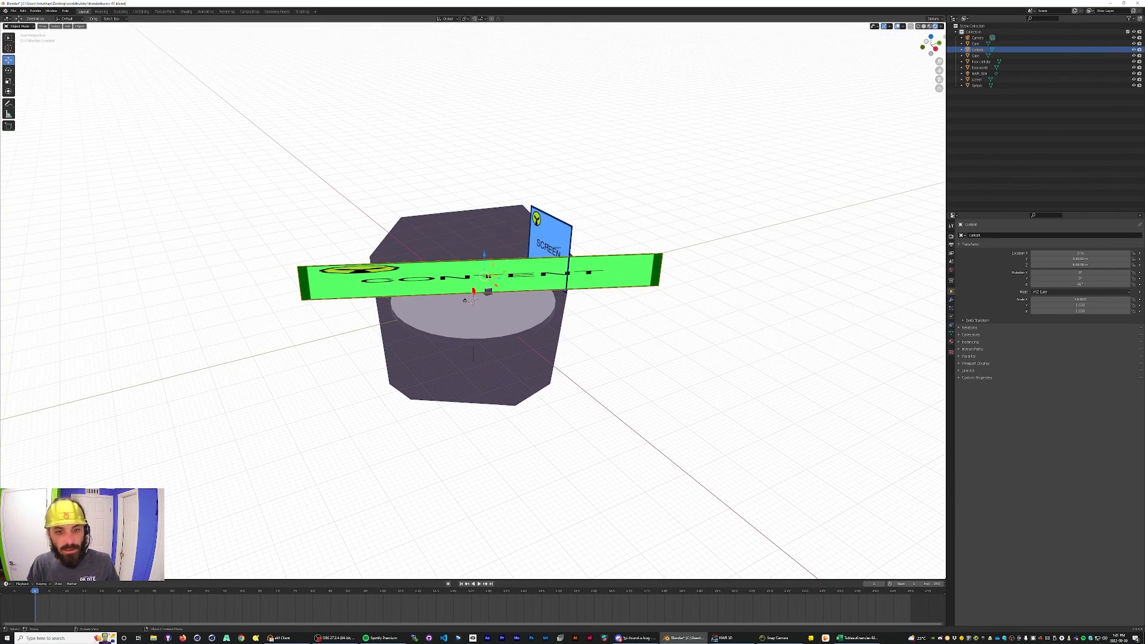
key("g")
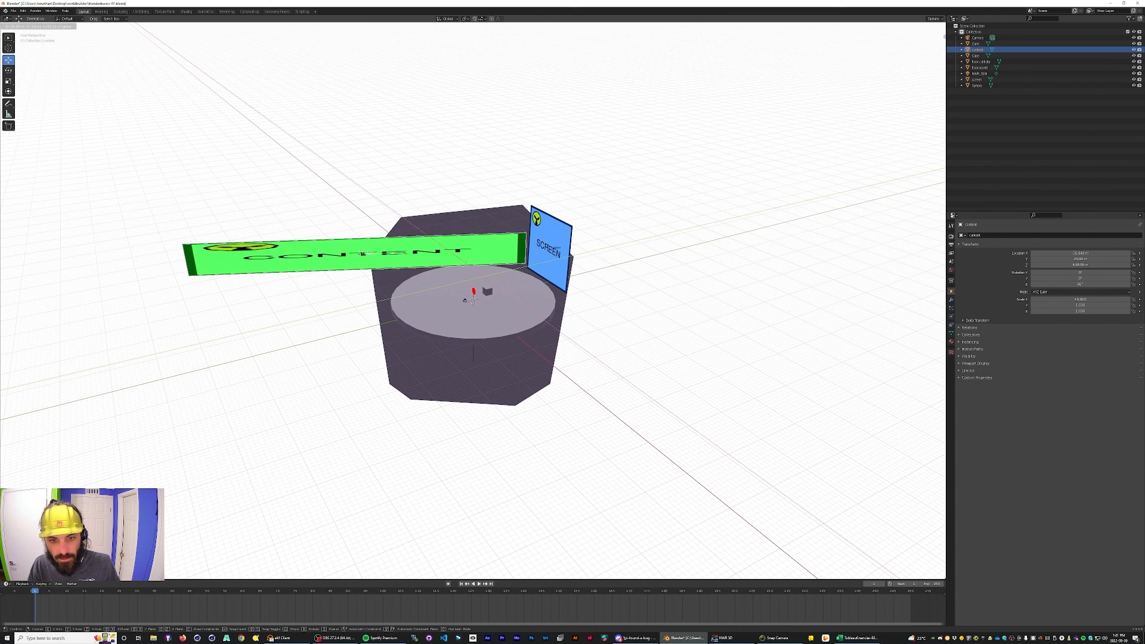
left_click(365, 253)
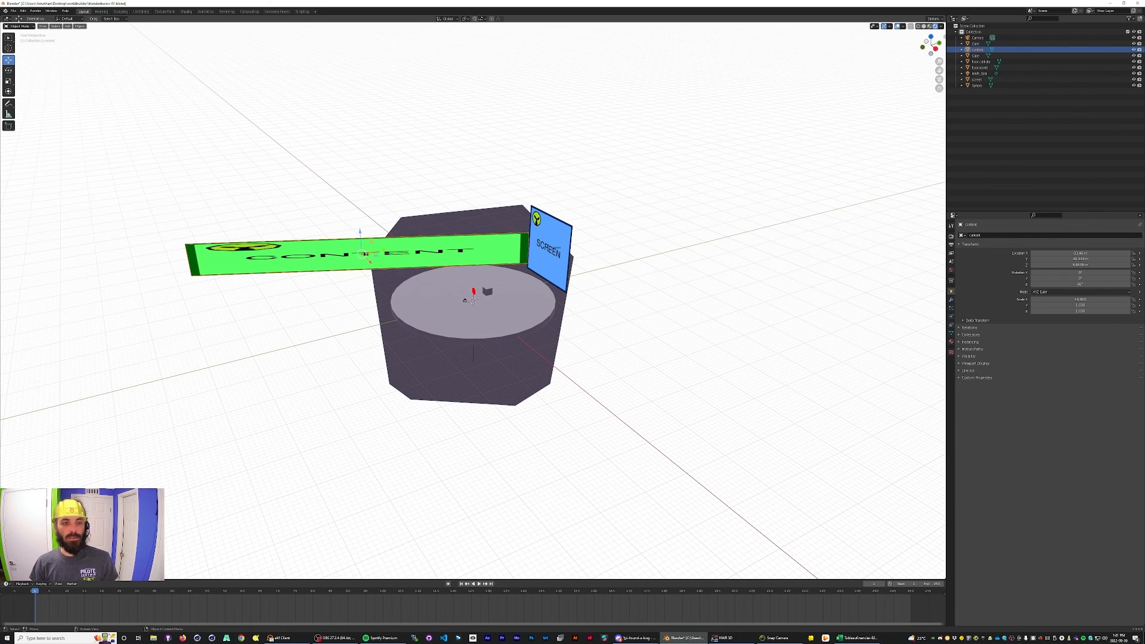
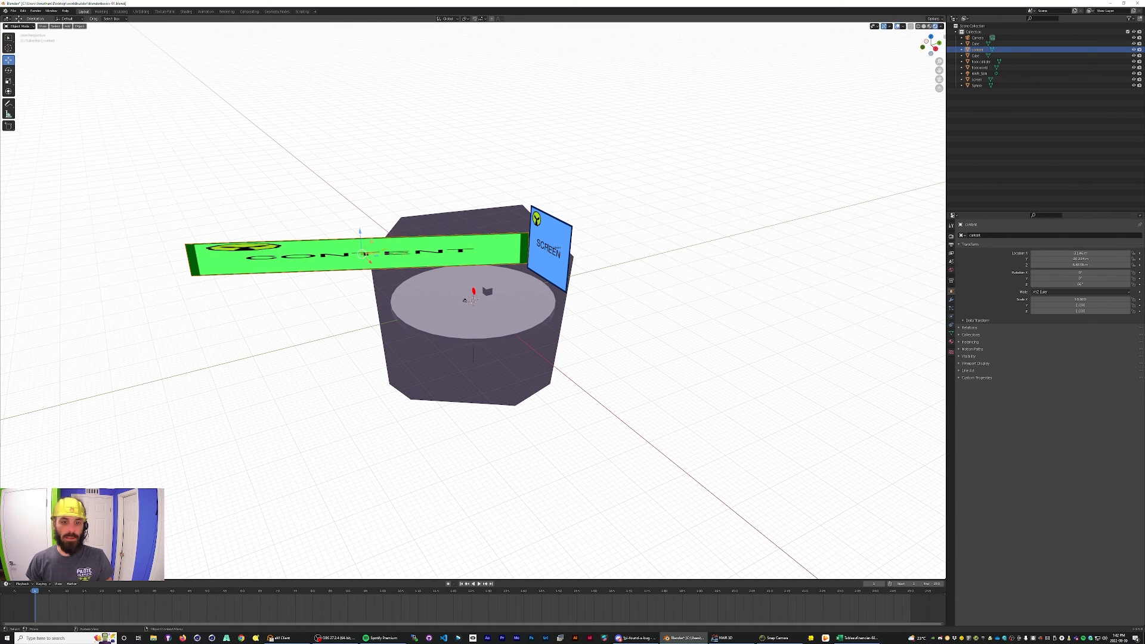
Add a teleport element from the plugin library and raise its yellow cube along Z above the platform centre.
middle_click_drag(465, 301, 465, 319)
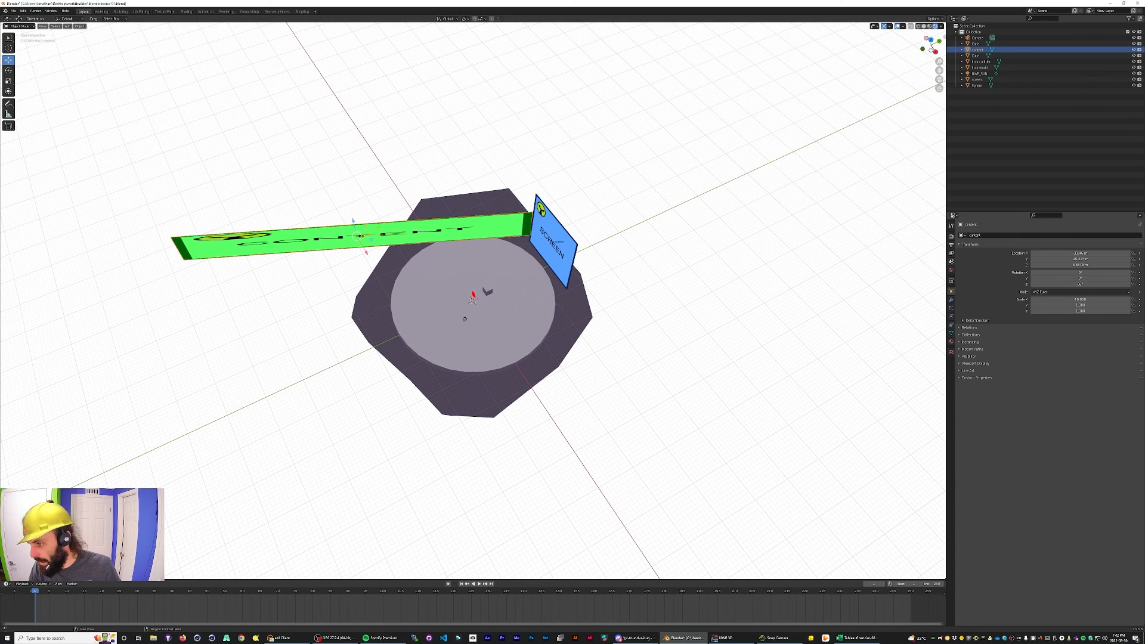
left_click(951, 261)
scroll(1050, 417, "down", 2)
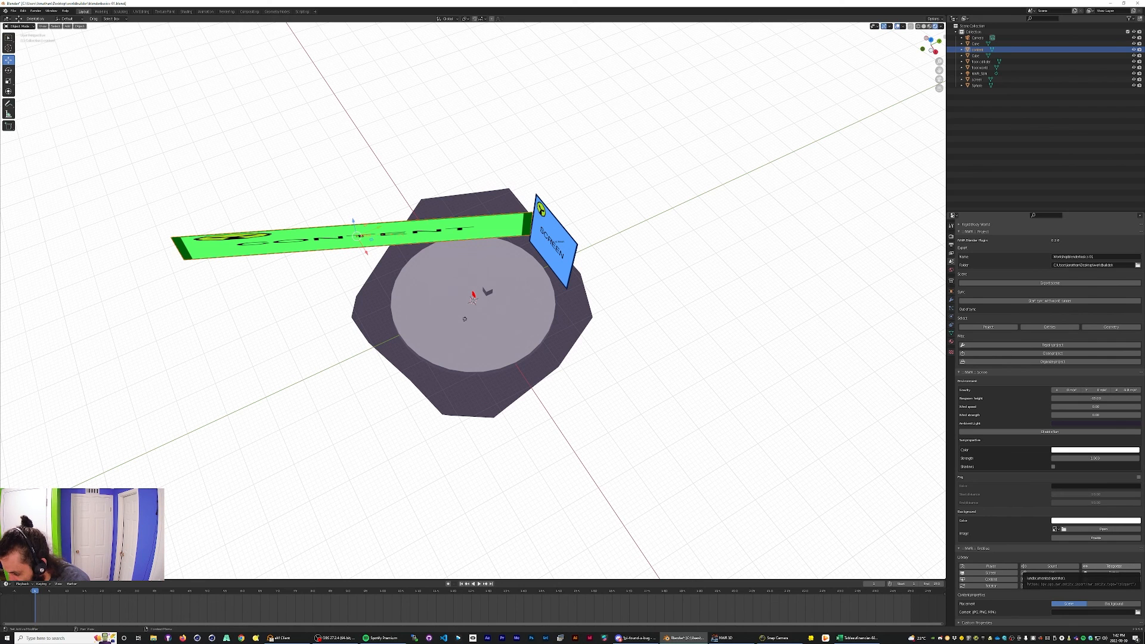
left_click(1111, 566)
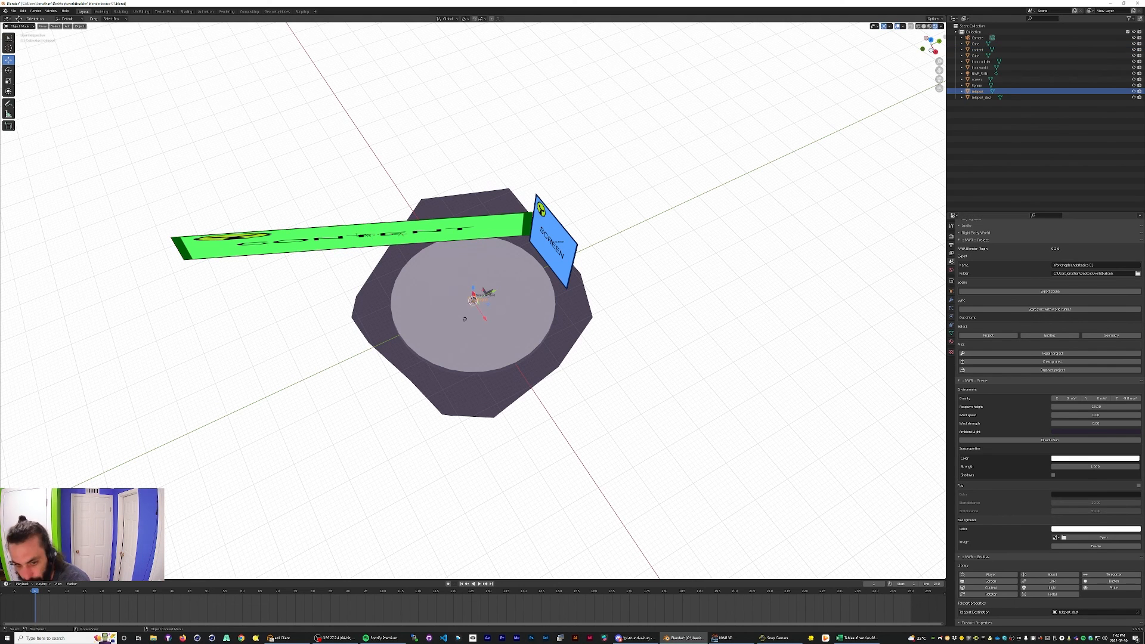
key("KP_Decimal")
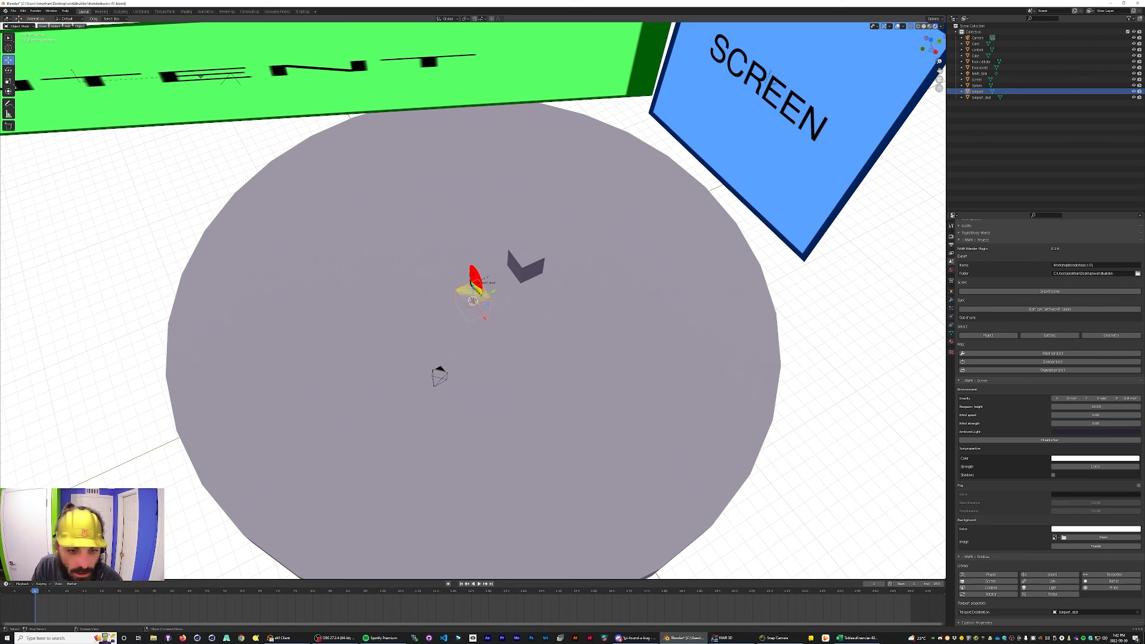
key("g")
key("z")
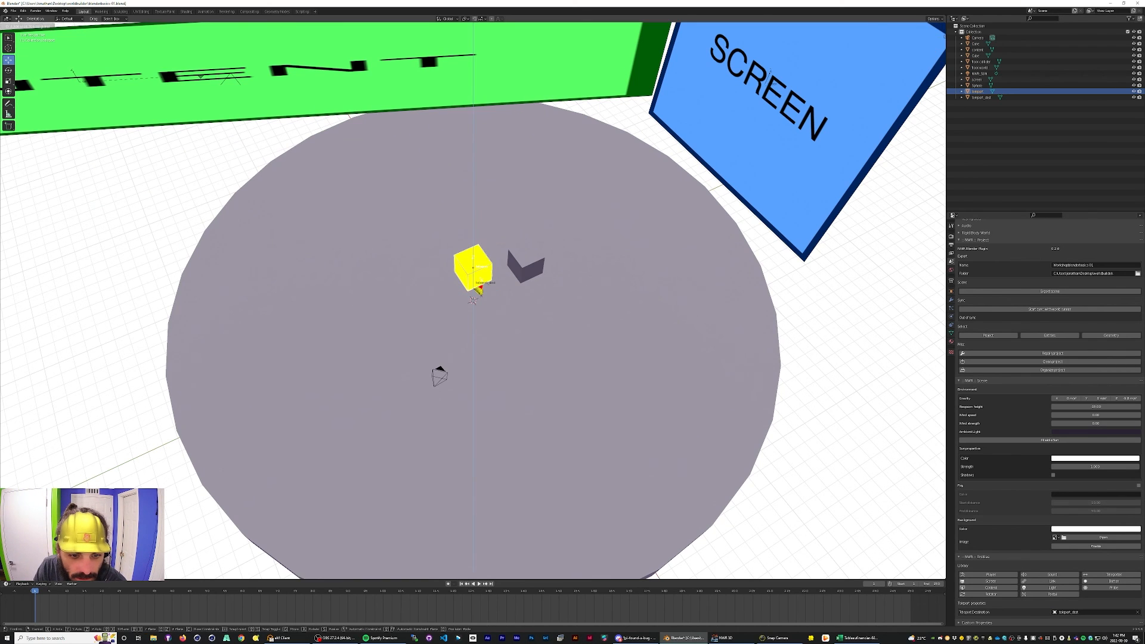
key("Return")
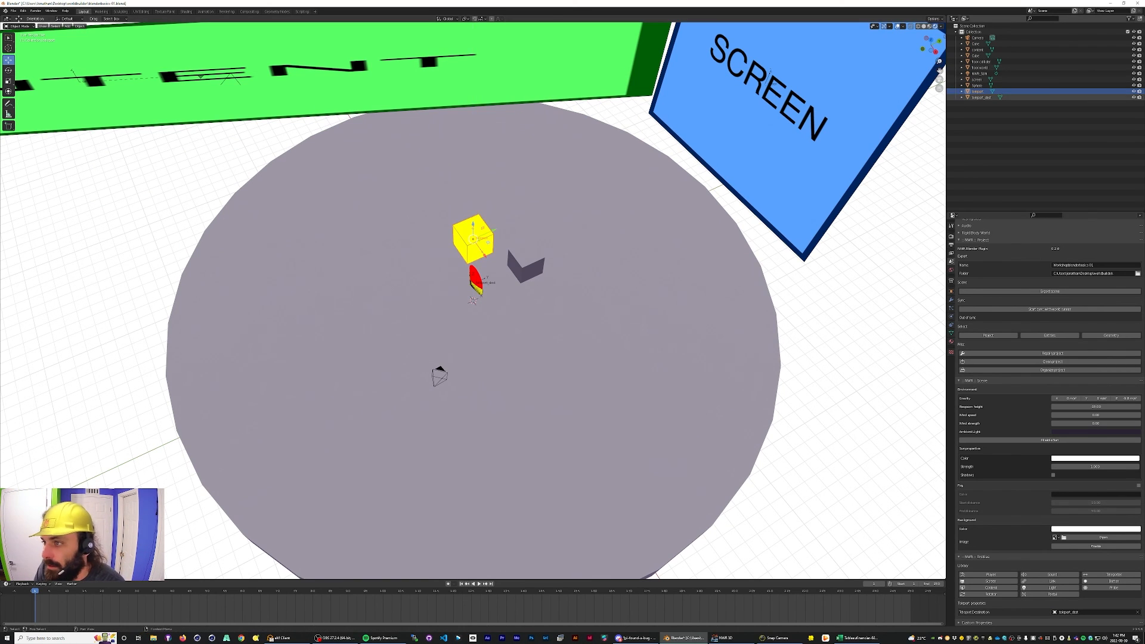
Move the teleport destination marker along X and Y away from the teleport cube and raise it high above the platform.
left_click(981, 97)
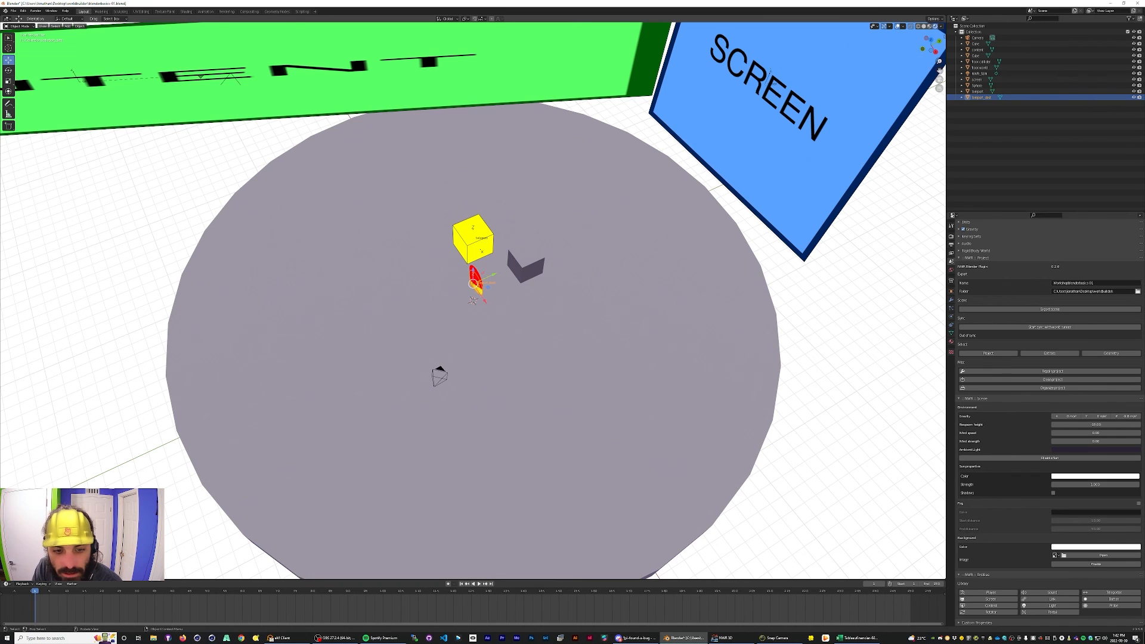
key("g")
key("x")
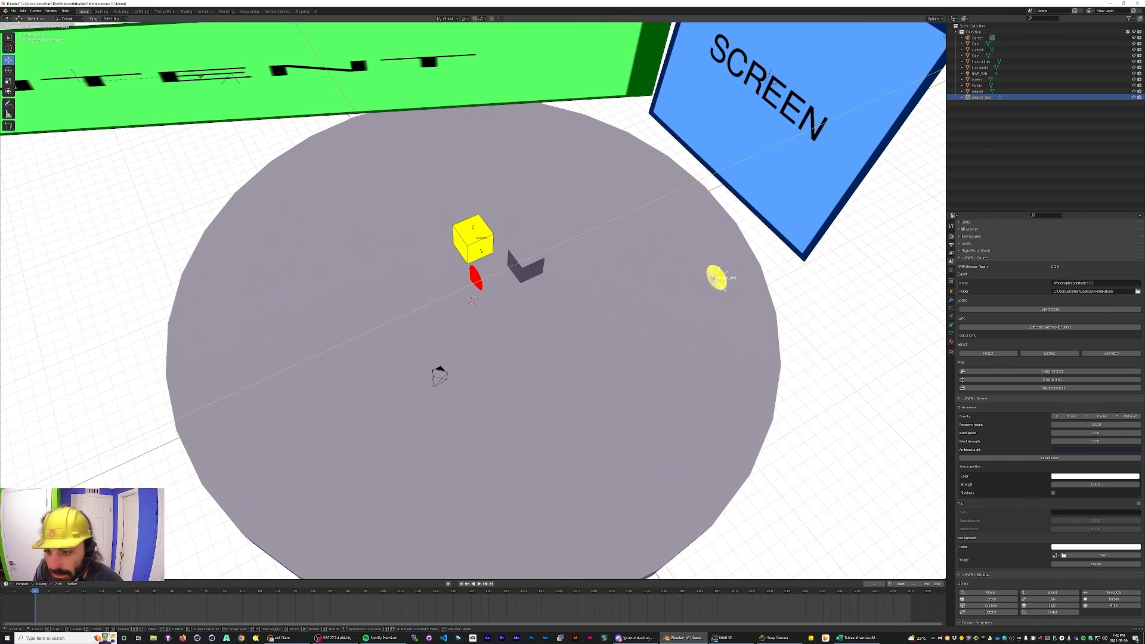
left_click(584, 315)
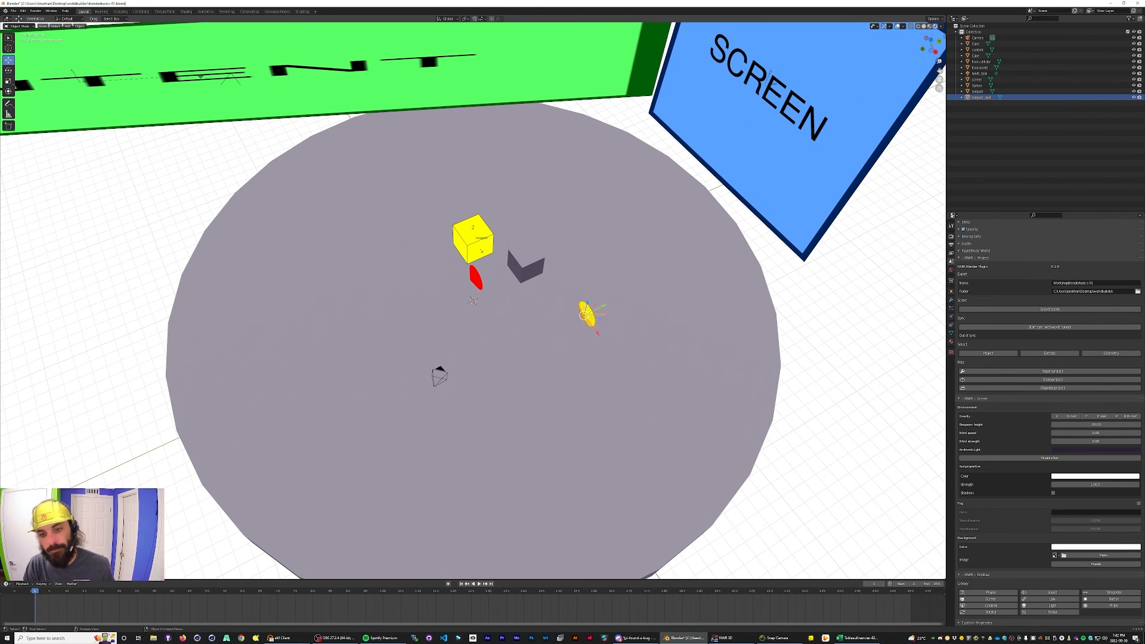
key("g")
key("y")
left_click(660, 46)
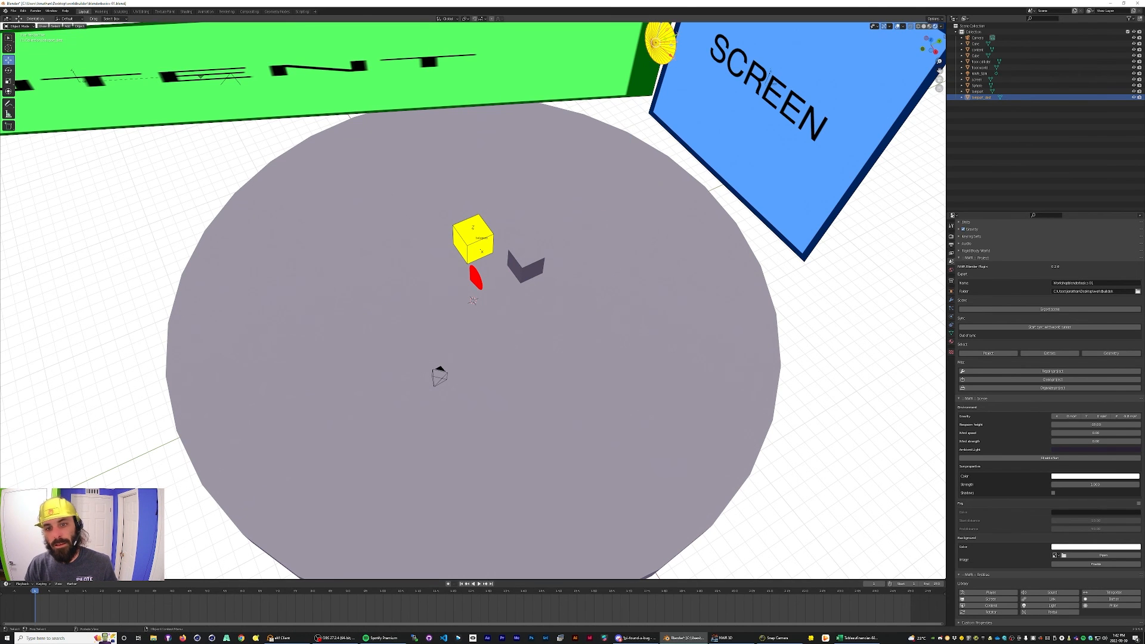
scroll(473, 301, "down", 5)
left_click_drag(525, 215, 533, 134)
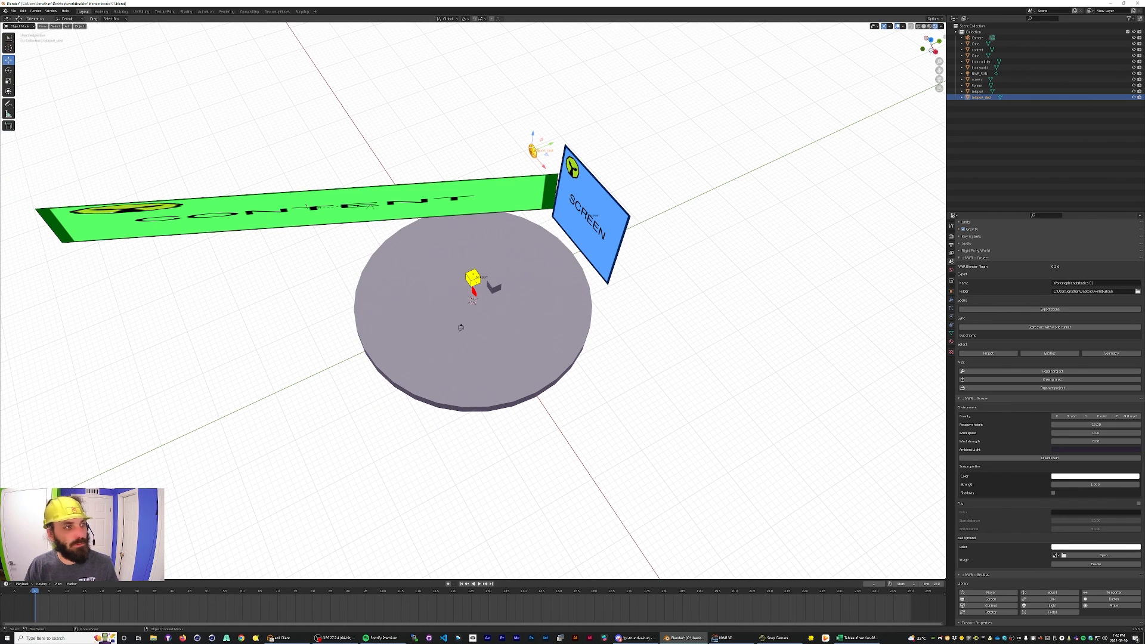
Rotate the teleport destination marker about X and set its X rotation to 90°.
left_click(931, 40)
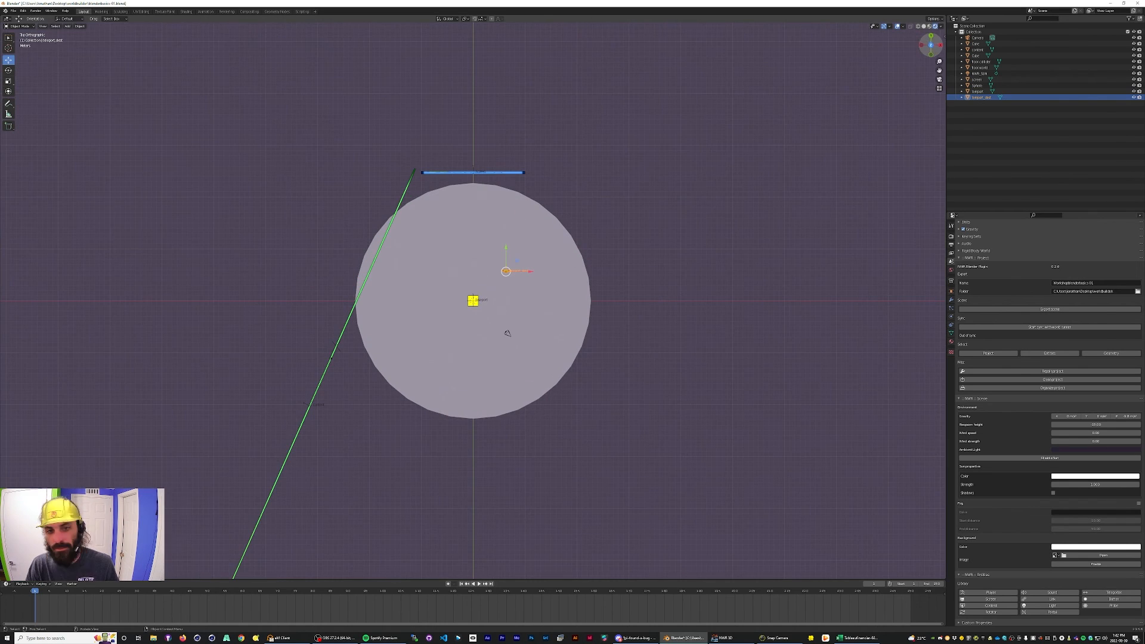
left_click(8, 70)
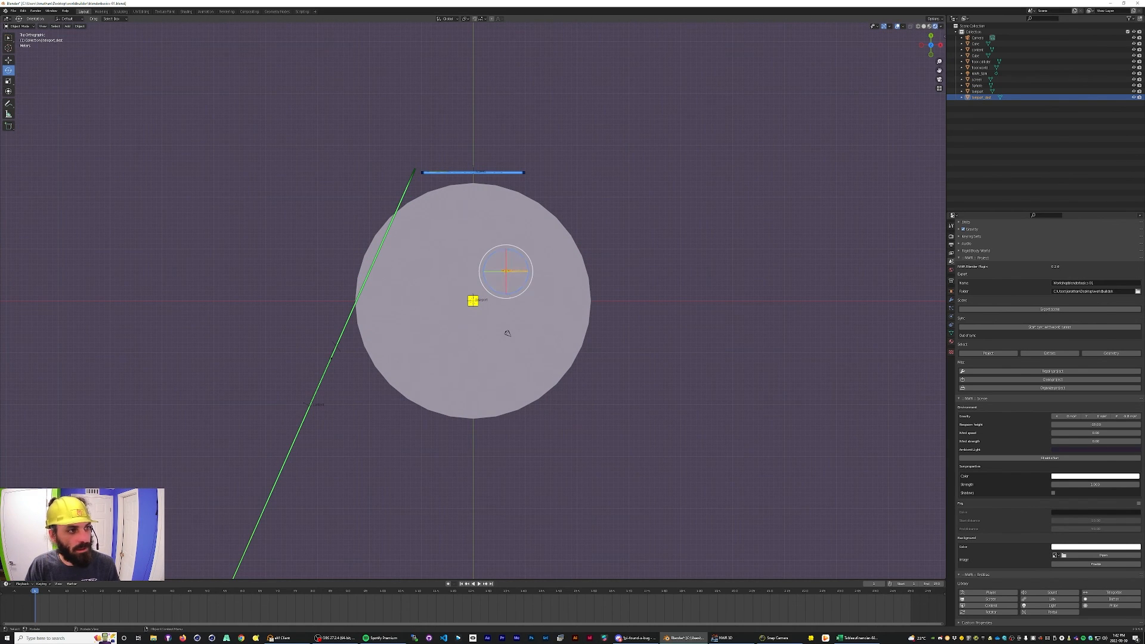
left_click_drag(506, 276, 506, 271)
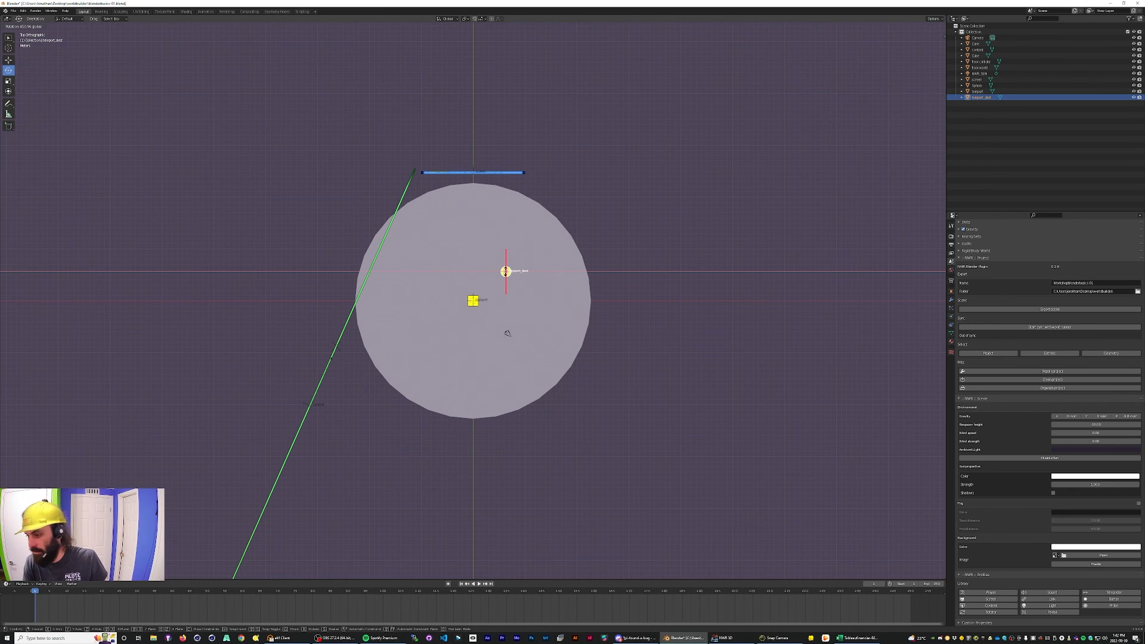
left_click_drag(506, 272, 506, 272)
left_click(952, 292)
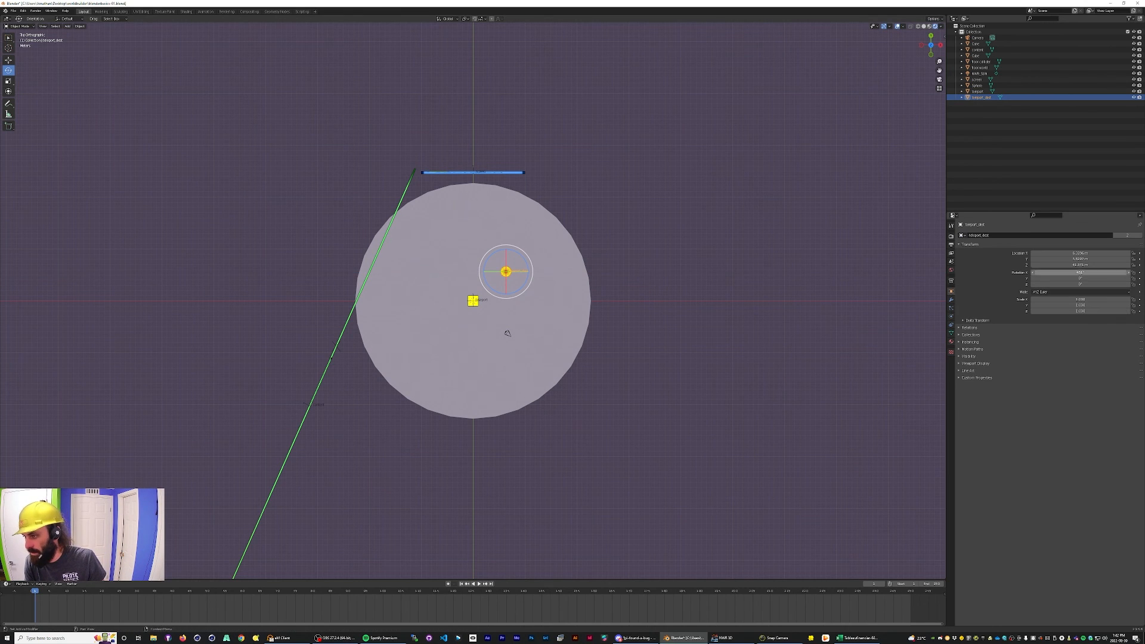
left_click(1080, 272)
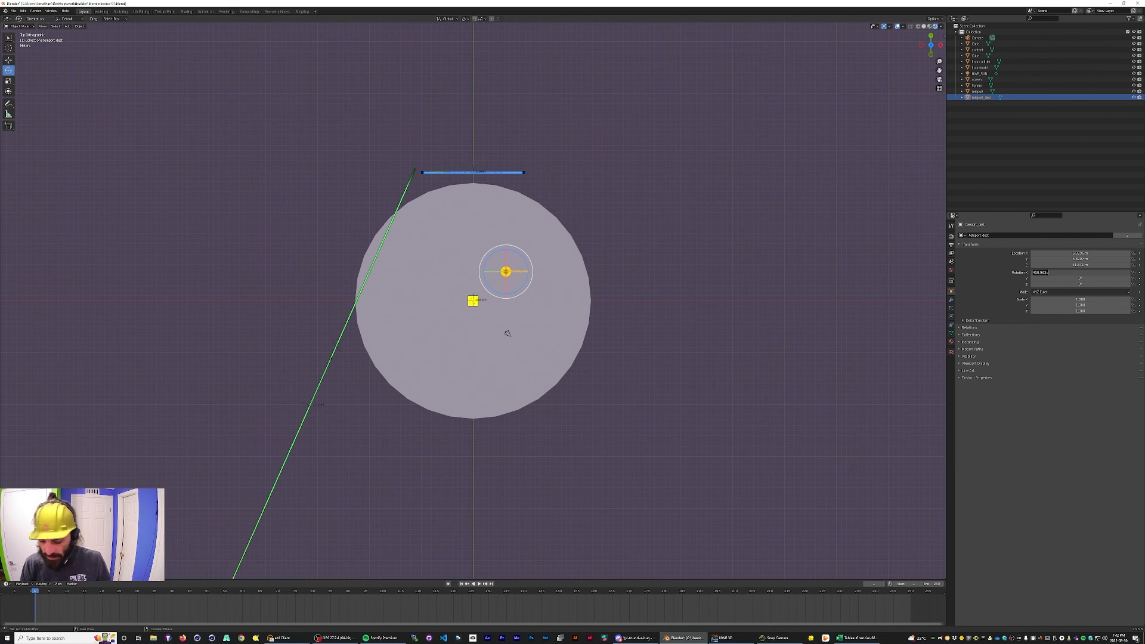
key("BackSpace")
type("90")
key("Return")
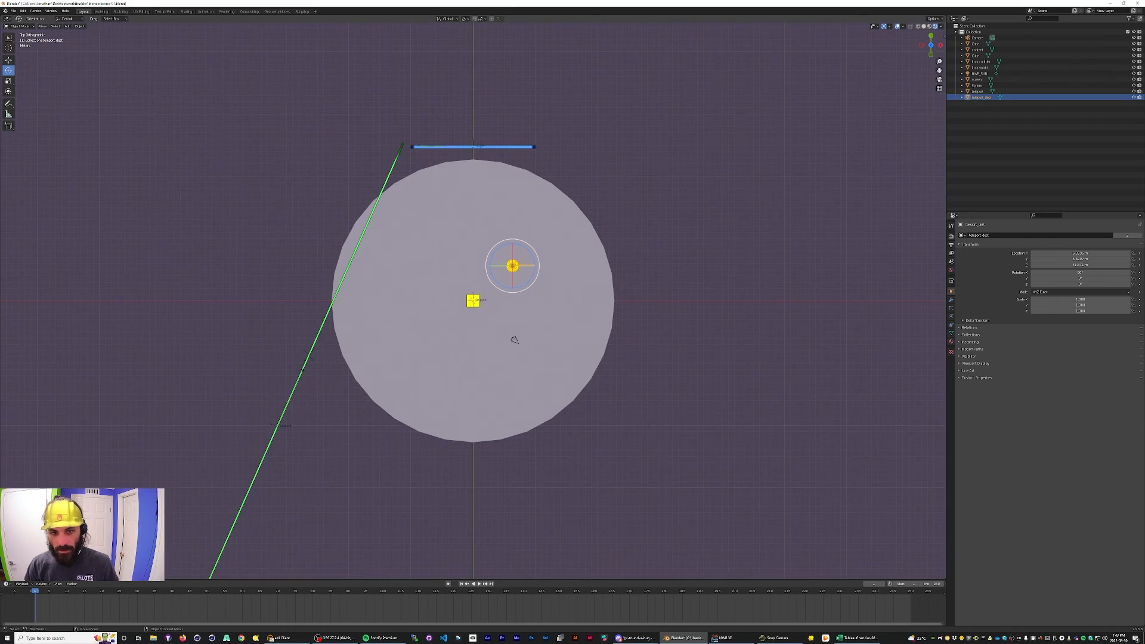
Set the teleport destination marker's X rotation to -90°.
middle_click_drag(510, 337, 427, 299)
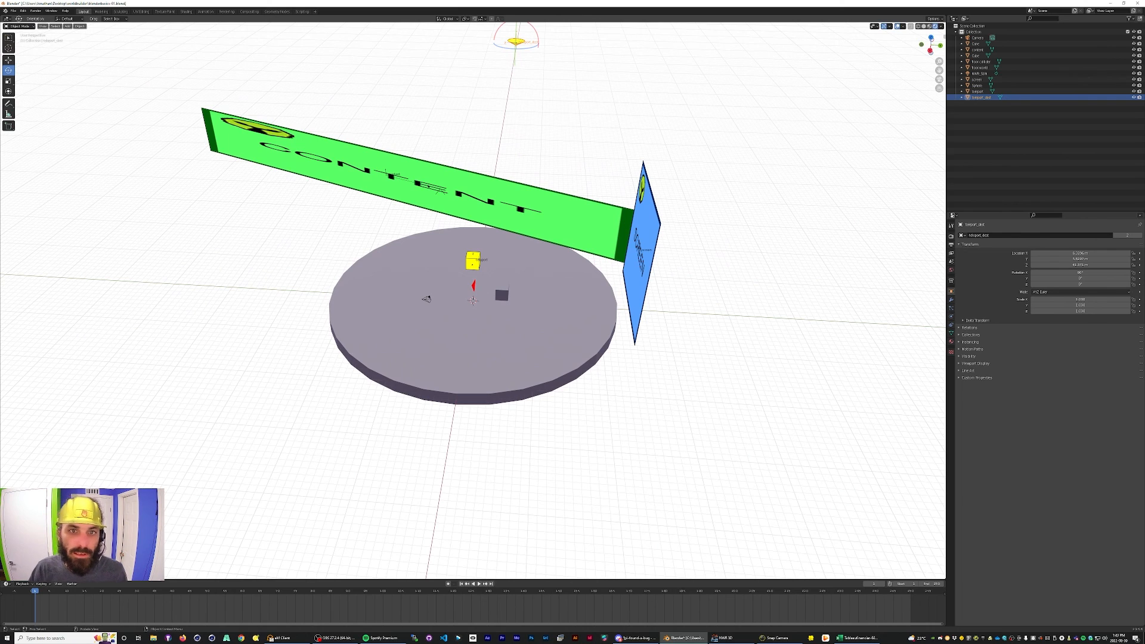
left_click(1080, 272)
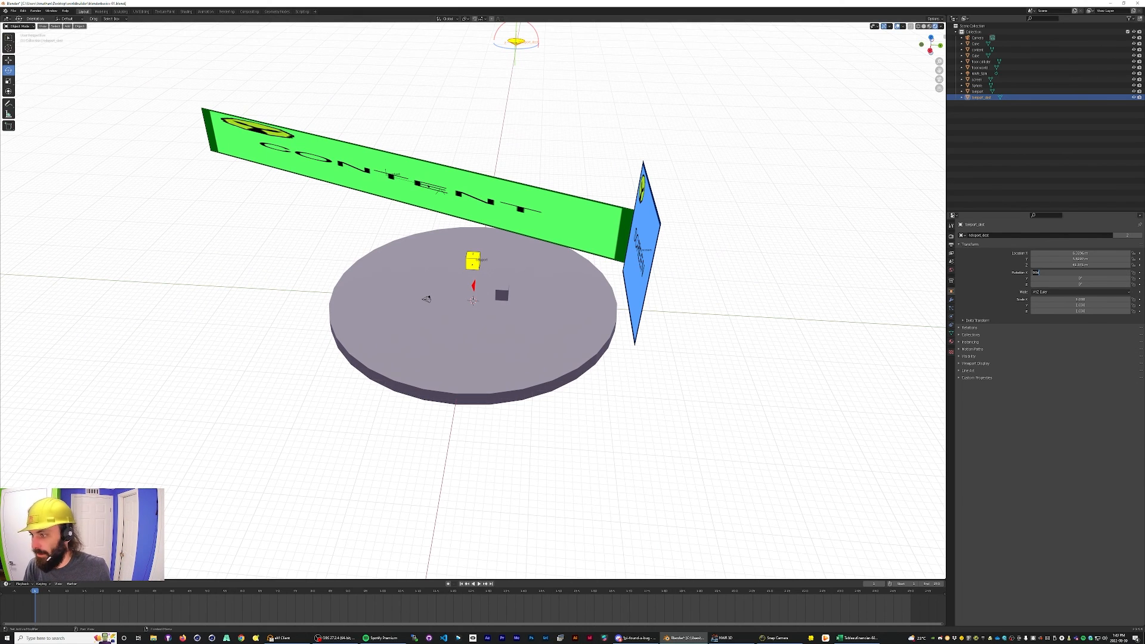
type("-90")
key("Return")
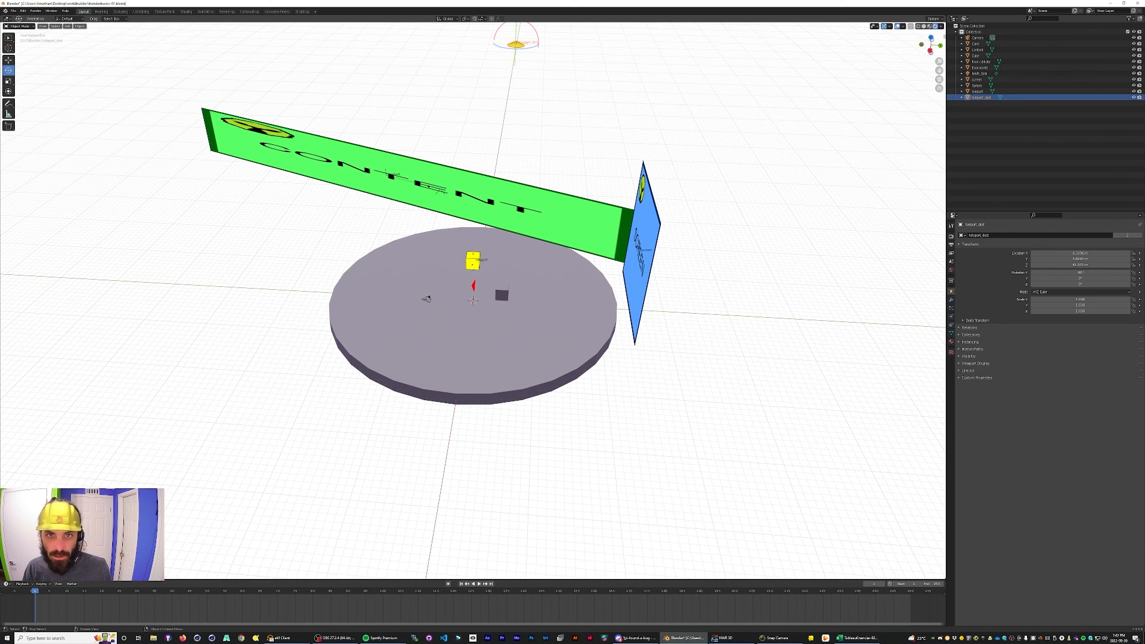
Move the yellow teleport cube along Y and Z so it sits just above the dark cube on the platform.
left_click(472, 260)
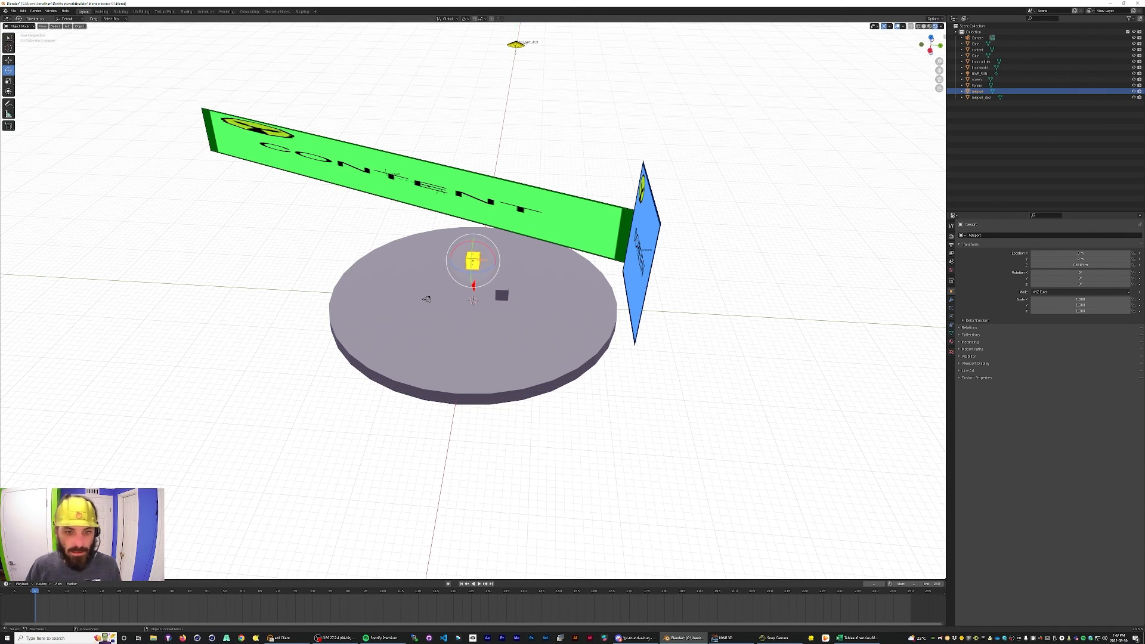
key("shift+space")
key("g")
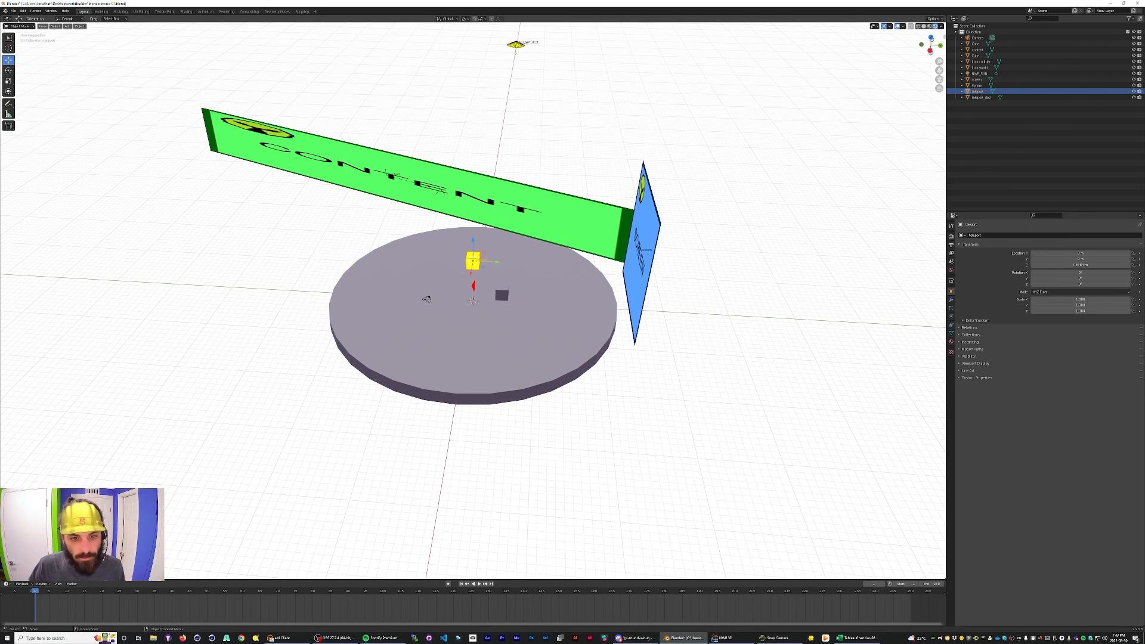
left_click_drag(473, 241, 502, 261)
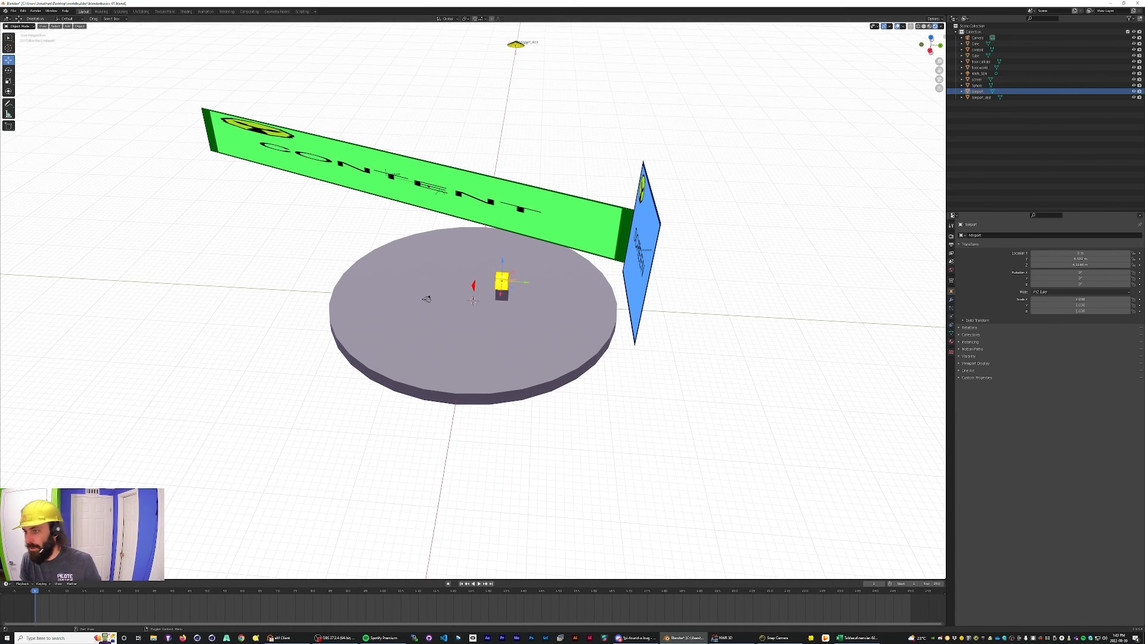
Switch to the separate 3D viewer window, reload the scene and walk around the platform to test the teleport.
left_click(952, 261)
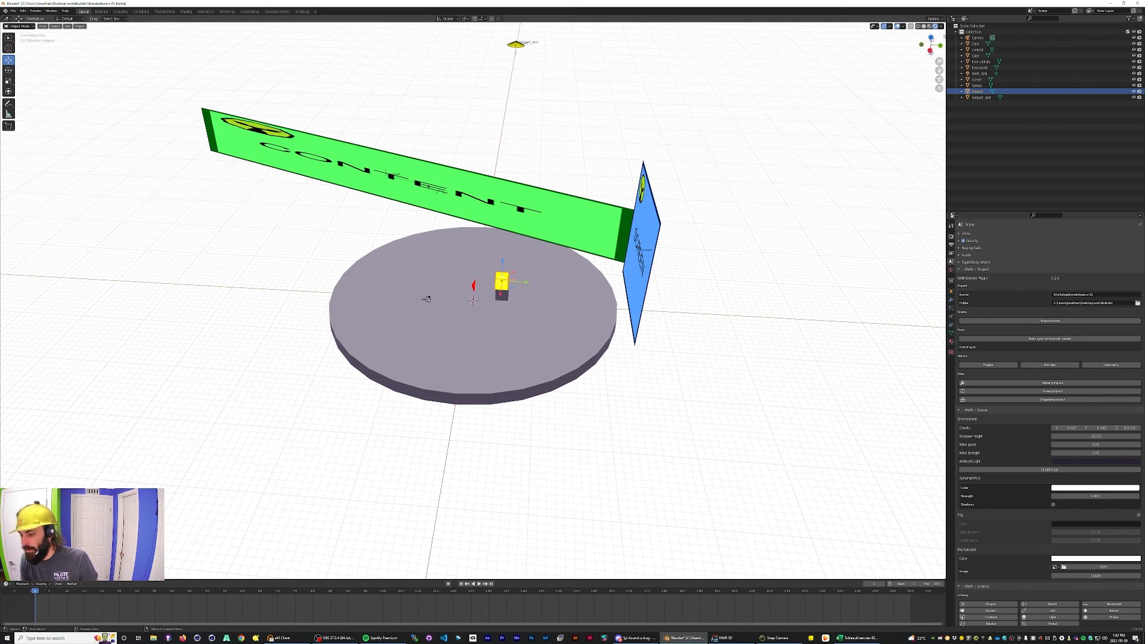
left_click(725, 637)
key("ctrl+r")
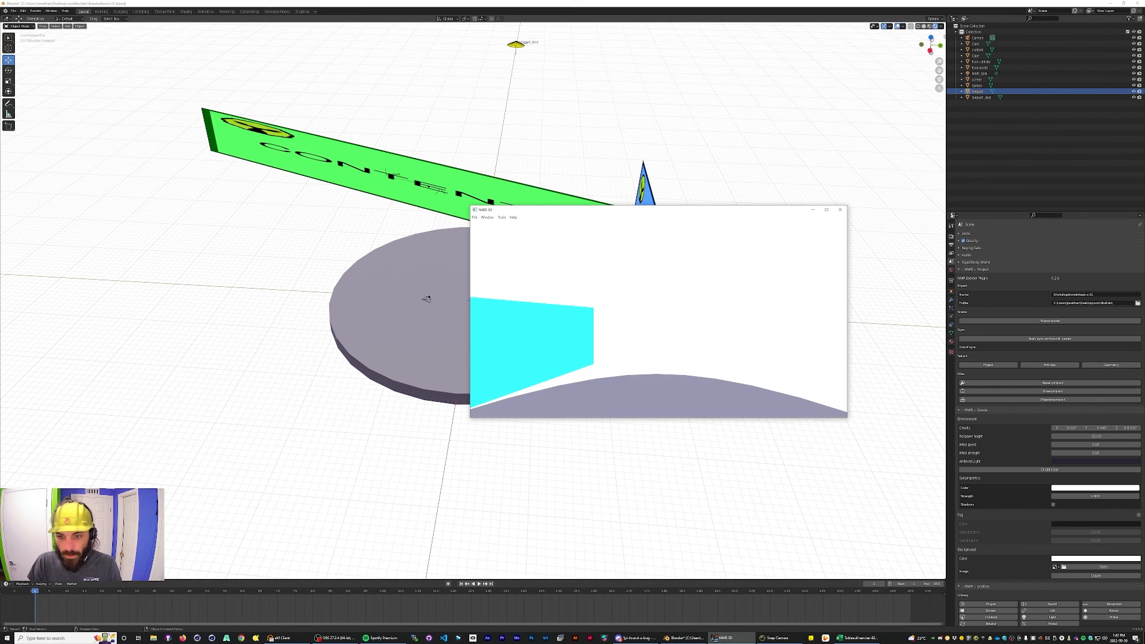
key("s")
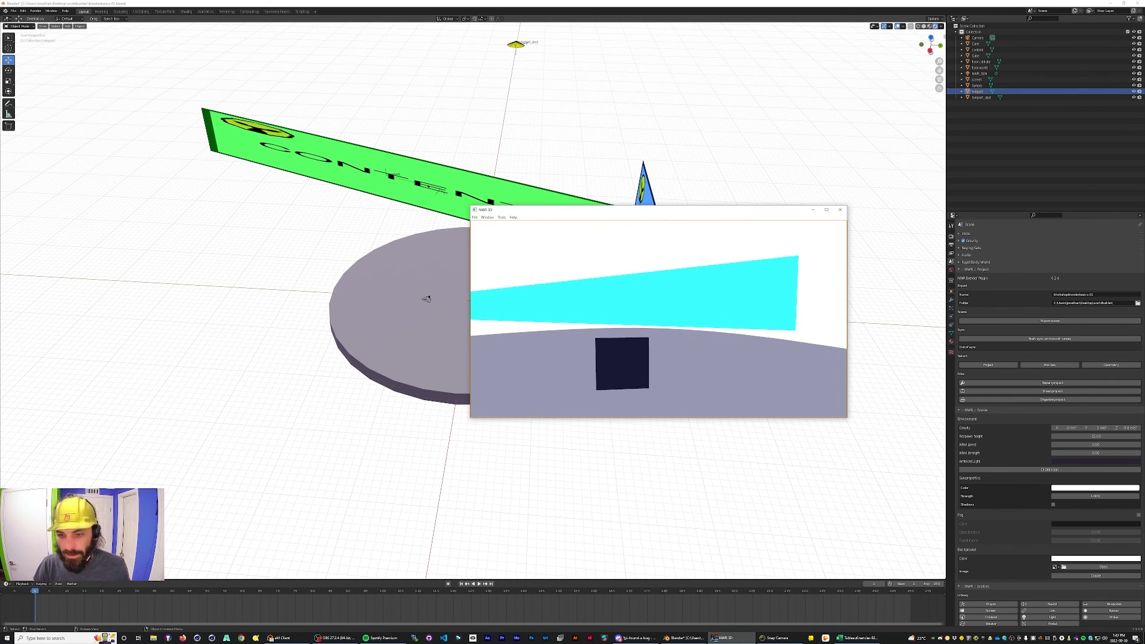
key("w")
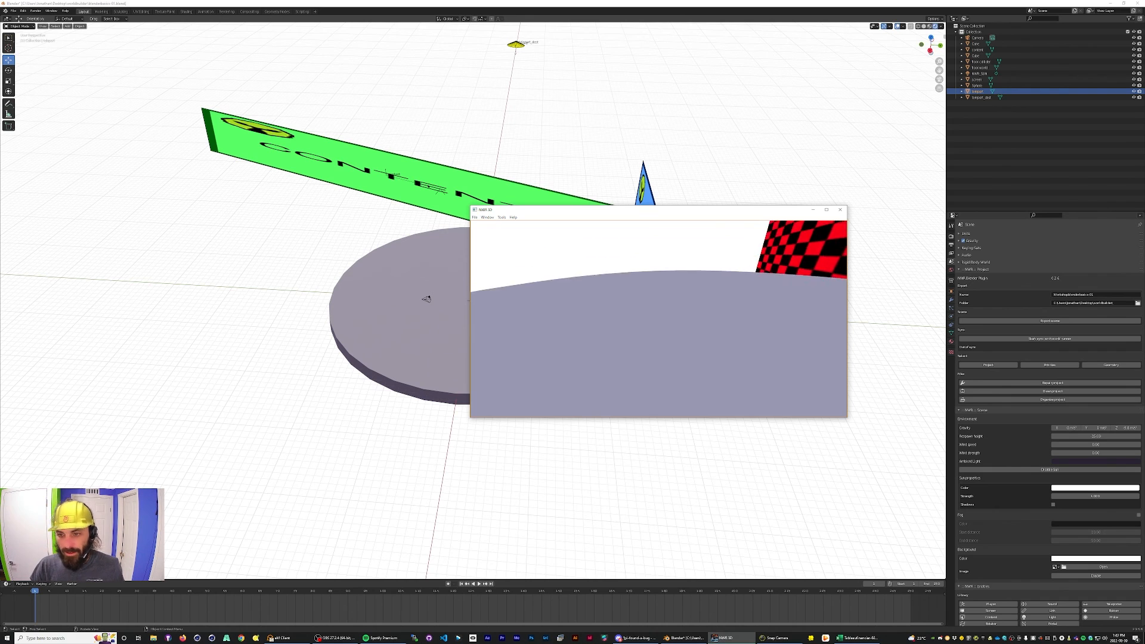
key("Right")
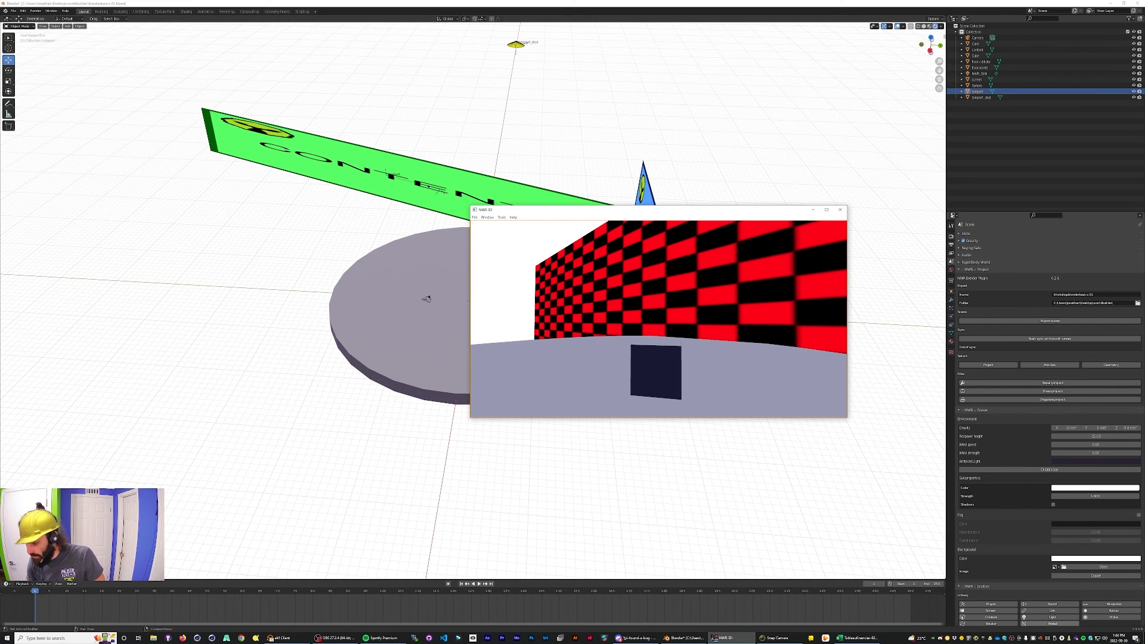
Add a portal element, raise it above the platform and move it along X to the platform's edge near the blue screen.
left_click(1051, 623)
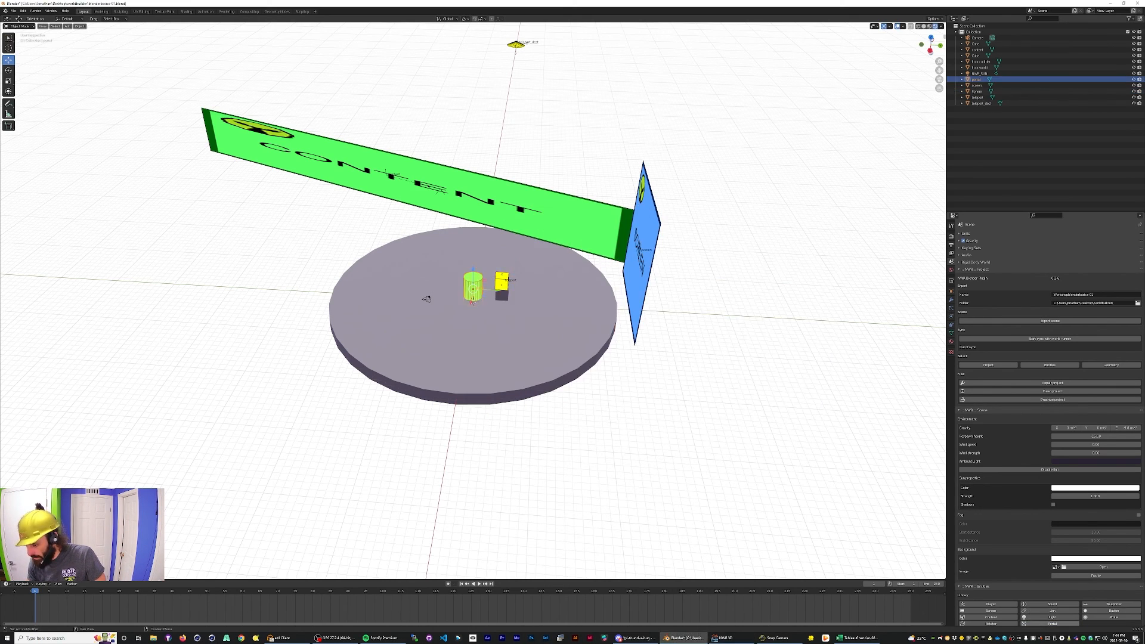
left_click_drag(473, 270, 473, 238)
key("g")
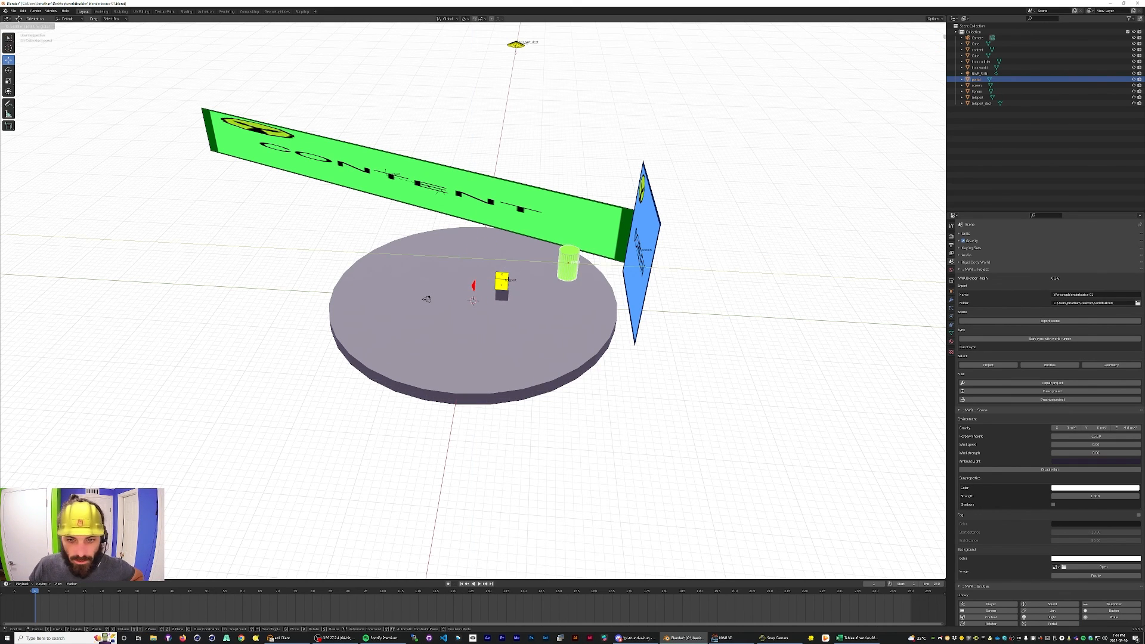
key("x")
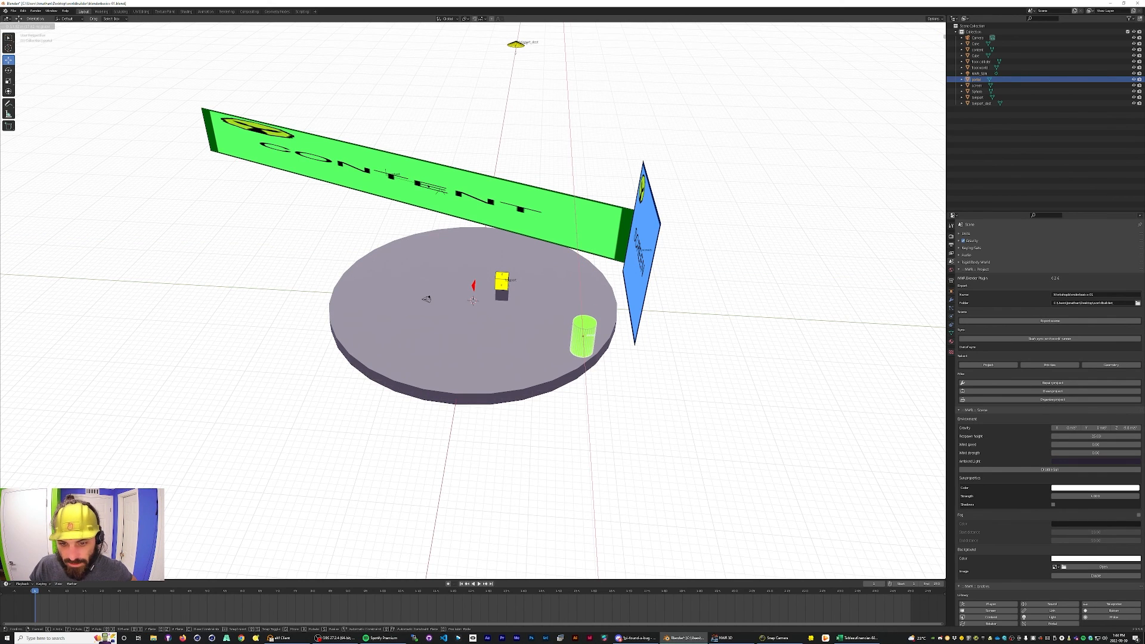
key("Return")
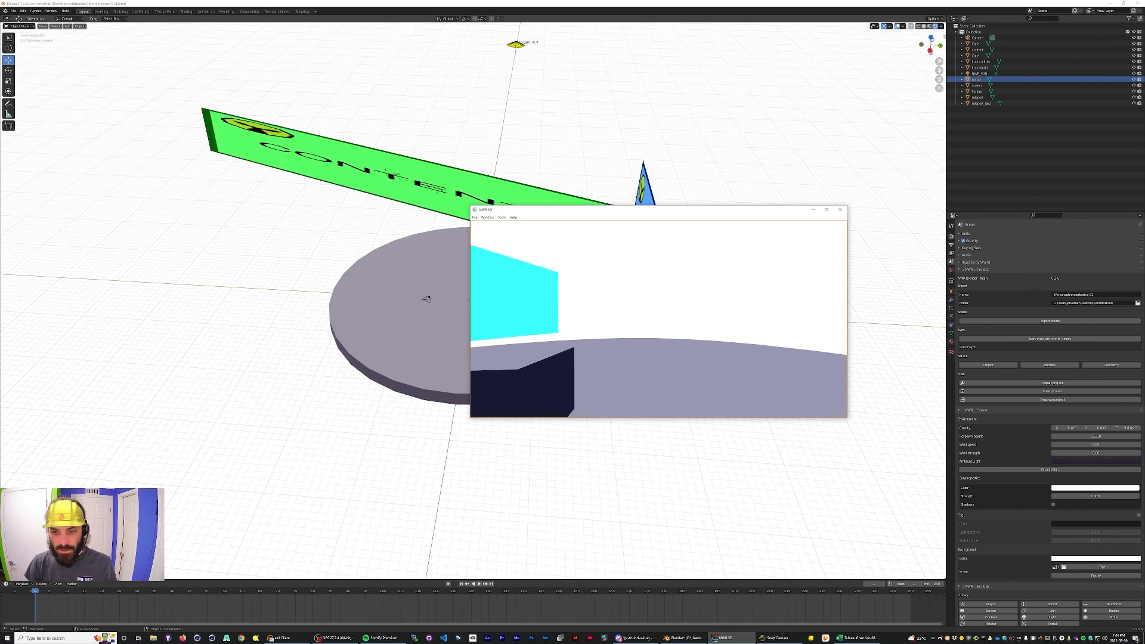
Walk around the platform in the 3D viewer to look for the portal, and move the viewer window out of the way.
key("w")
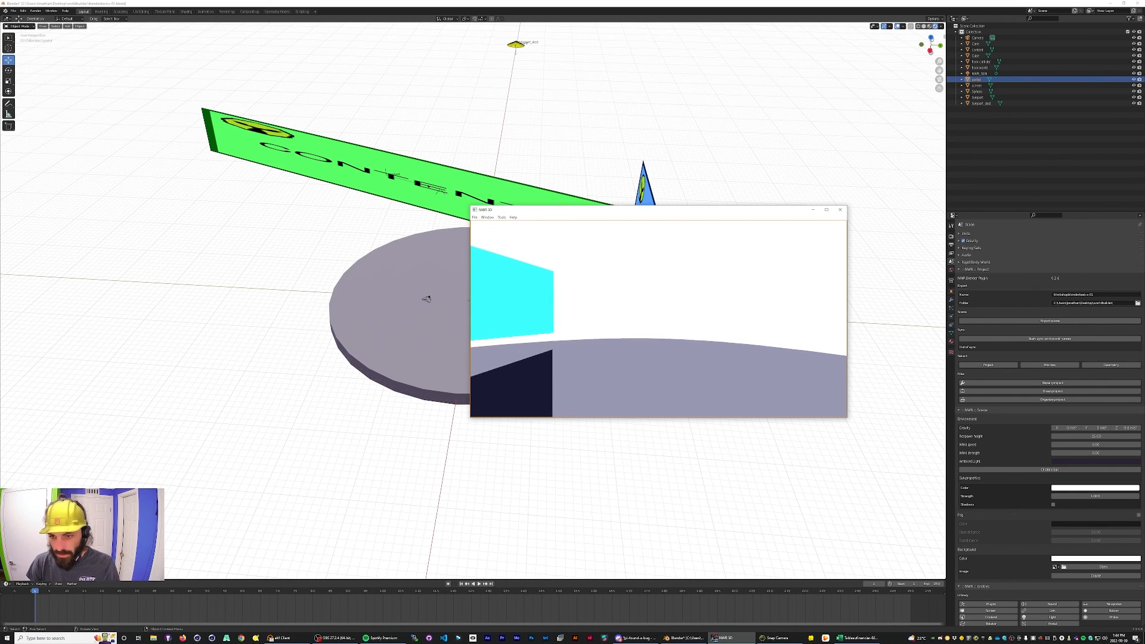
key("w")
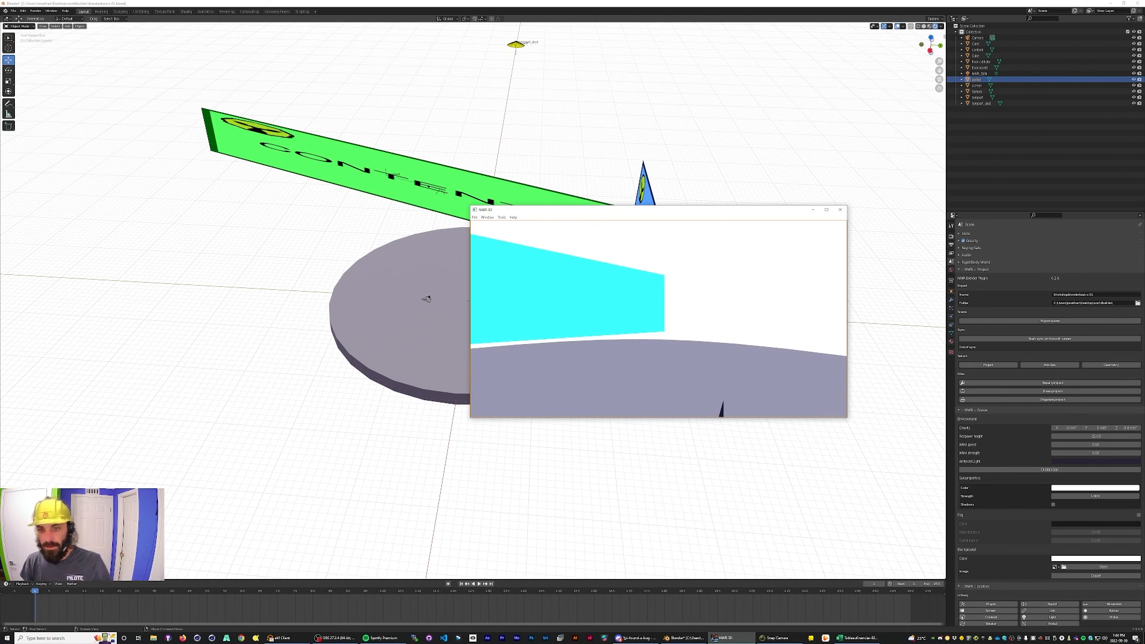
left_click_drag(672, 210, 461, 259)
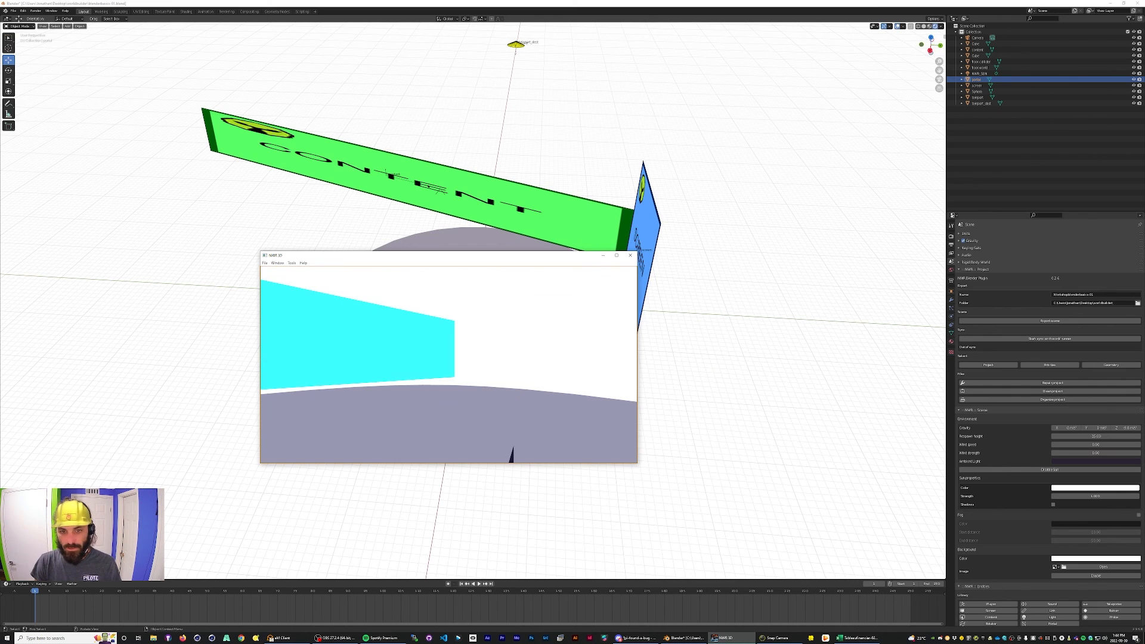
left_click_drag(532, 259, 903, 327)
Return to the Blender scene, add a rotator element and move it along Y to the dark cube.
left_click(427, 341)
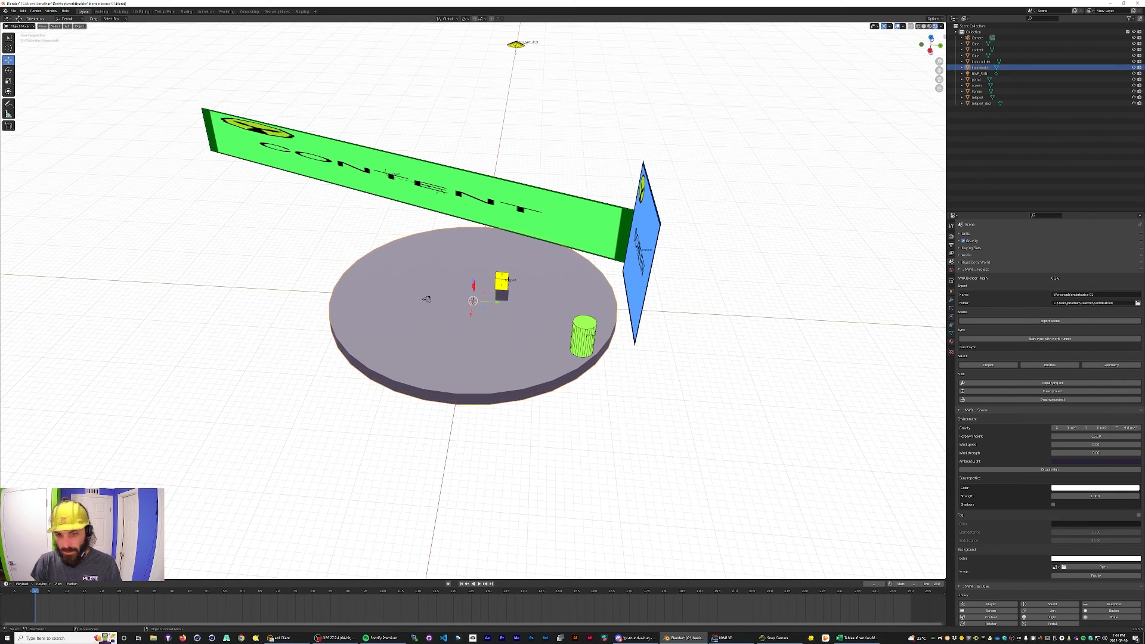
scroll(1050, 358, "down", 6)
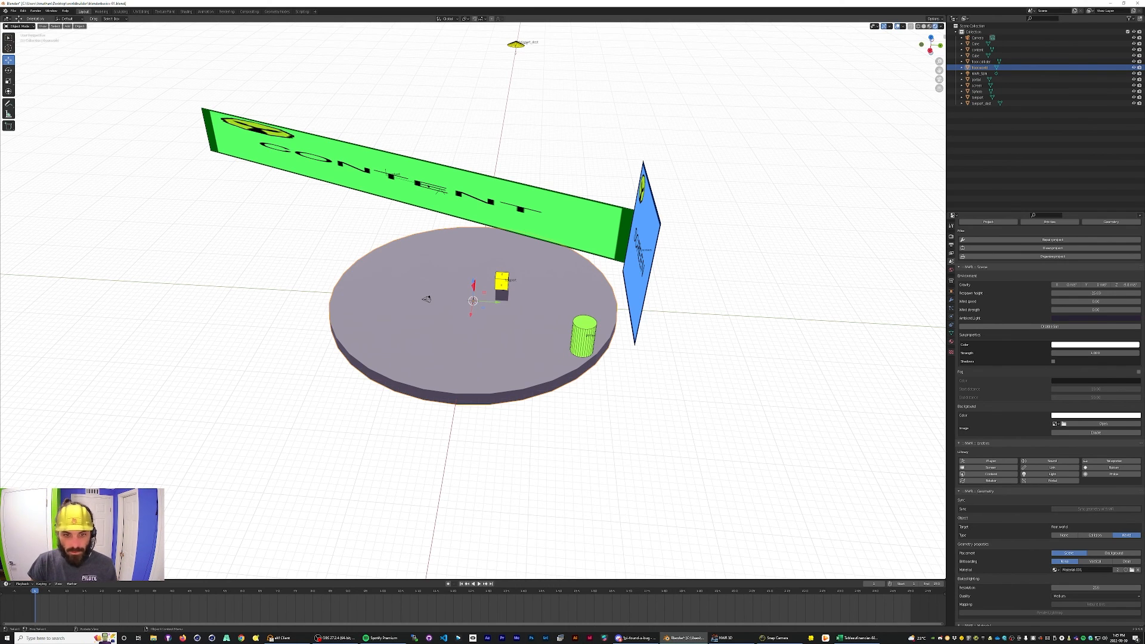
left_click(501, 295)
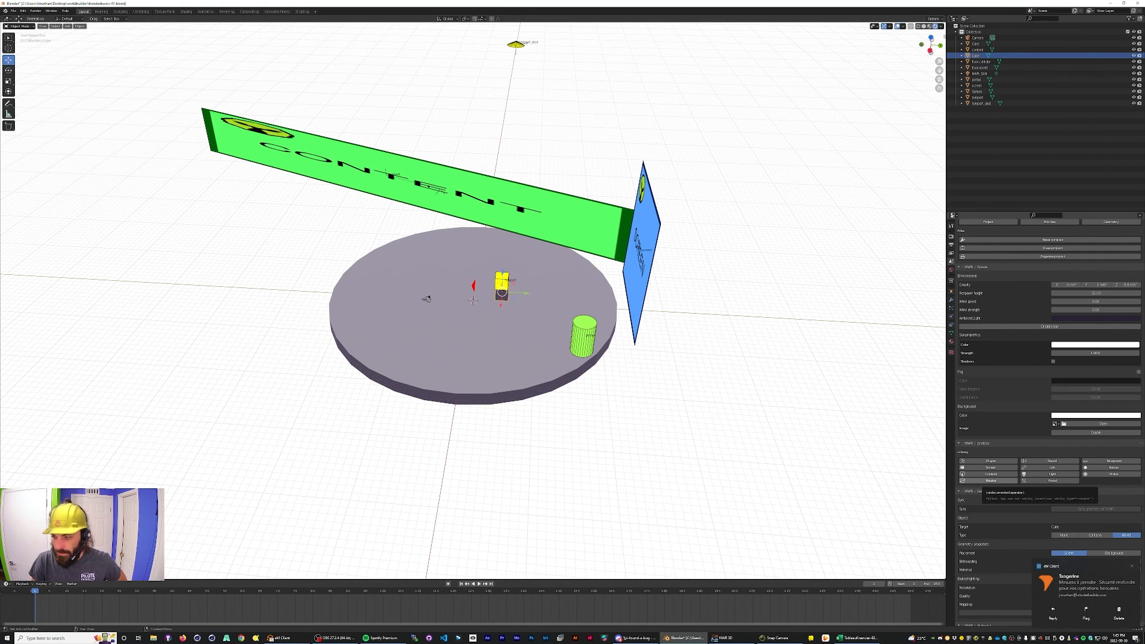
left_click(990, 481)
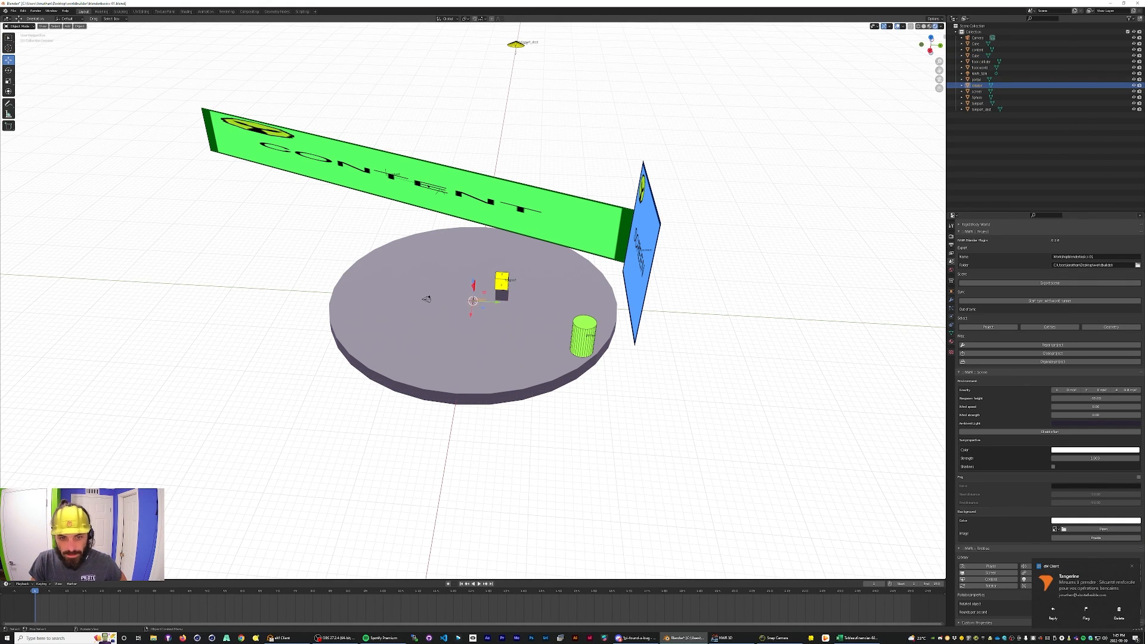
key("g")
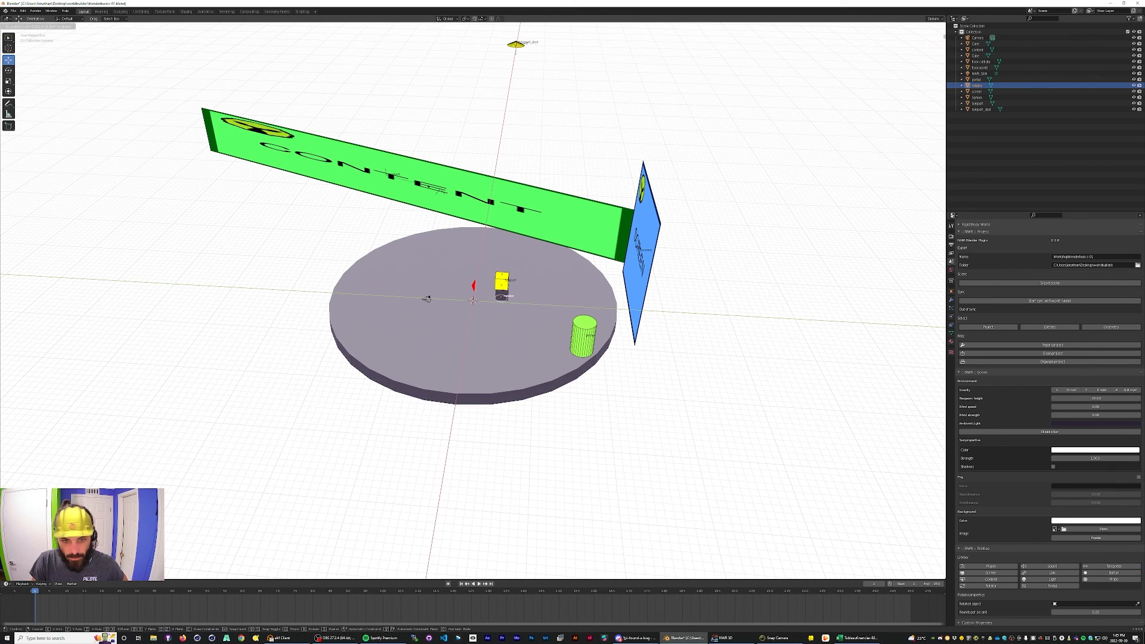
left_click(502, 296)
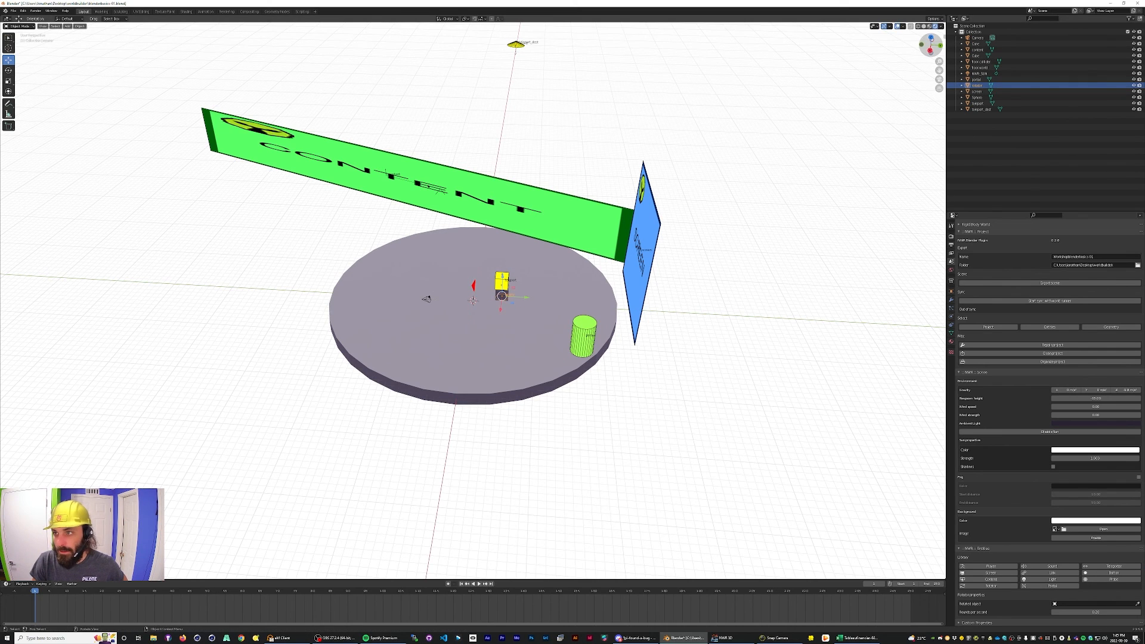
From the top view, move the rotator along X so it is centred on the cube.
left_click(931, 40)
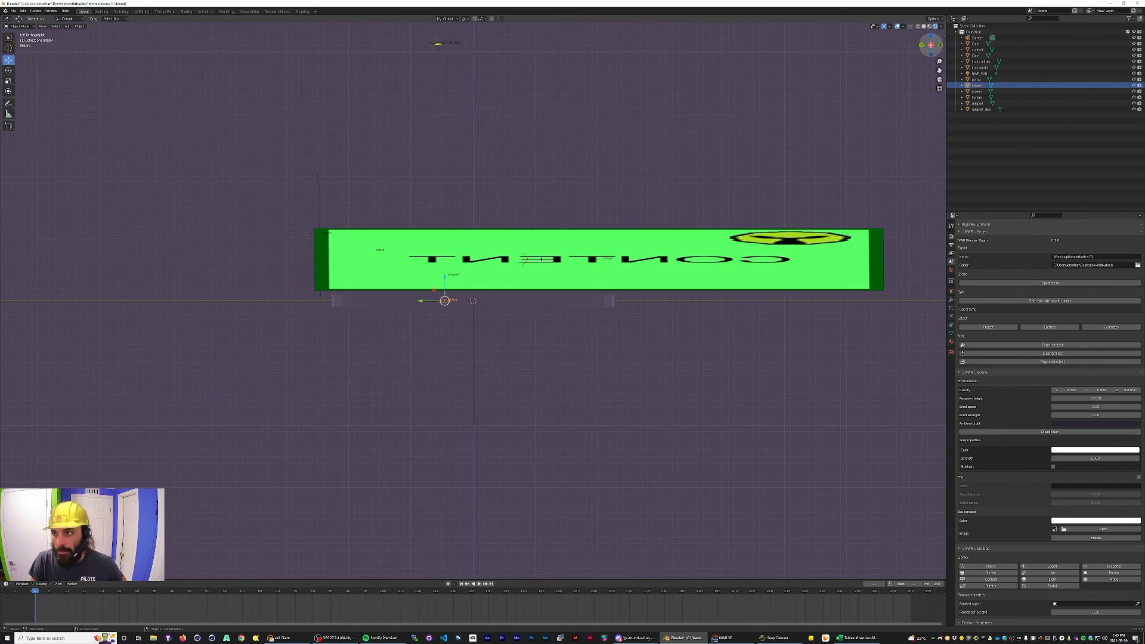
left_click_drag(931, 45, 885, 83)
left_click(933, 37)
scroll(473, 300, "up", 5)
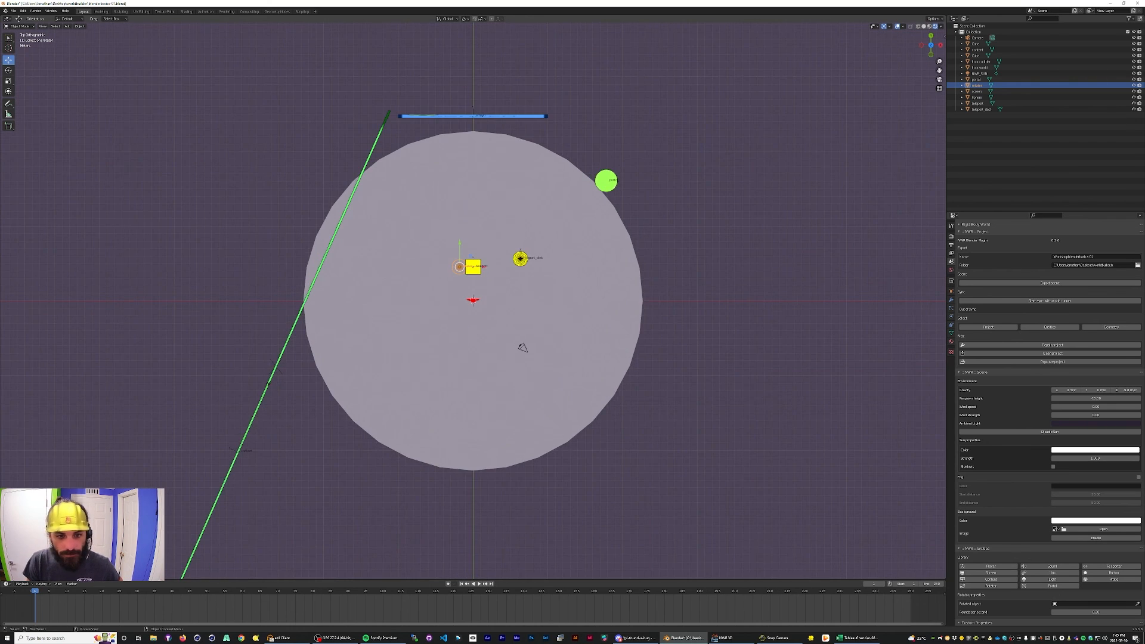
mouse_move(468, 230)
left_mouse_down()
mouse_move(500, 230)
mouse_move(489, 231)
left_mouse_up()
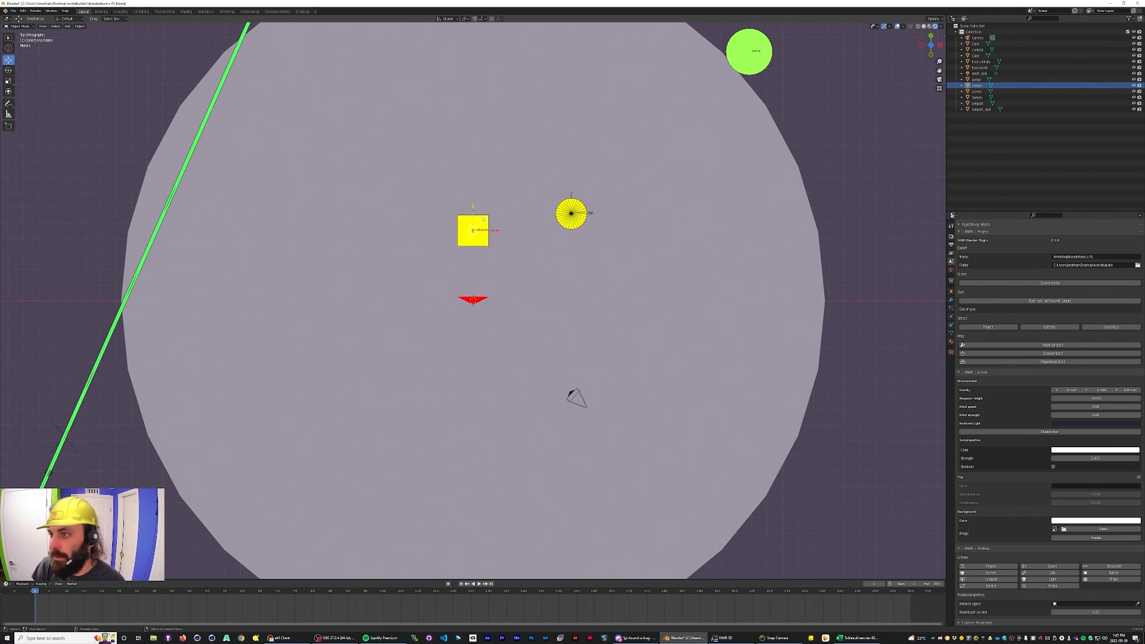
Raise the rotator along Z to the middle height of the dark cube.
middle_click_drag(489, 230, 469, 138)
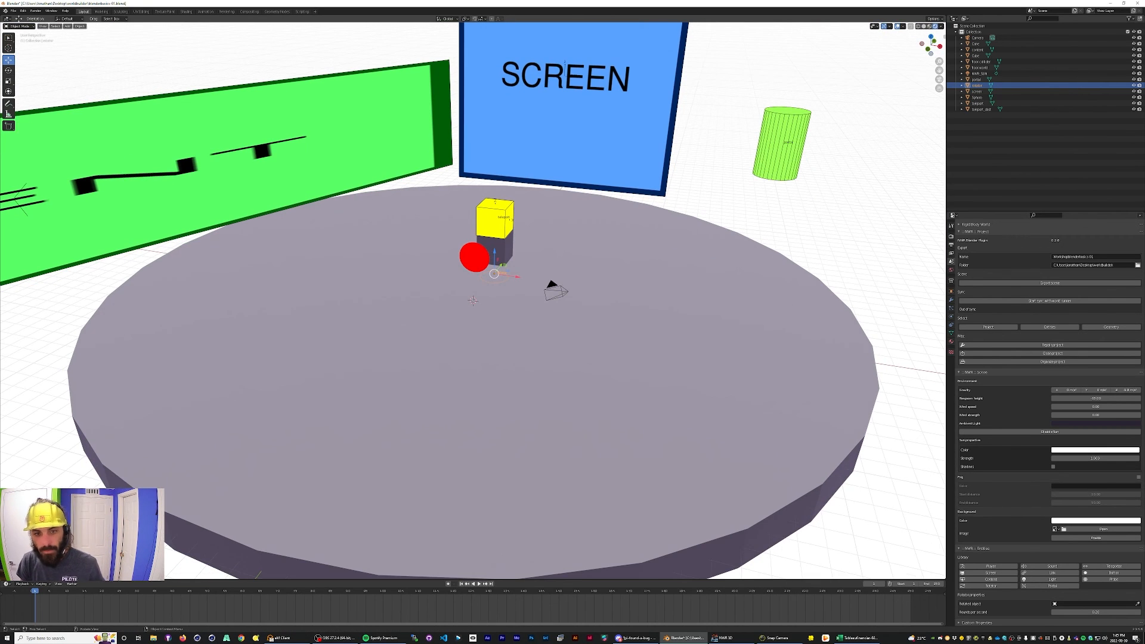
key("g")
key("z")
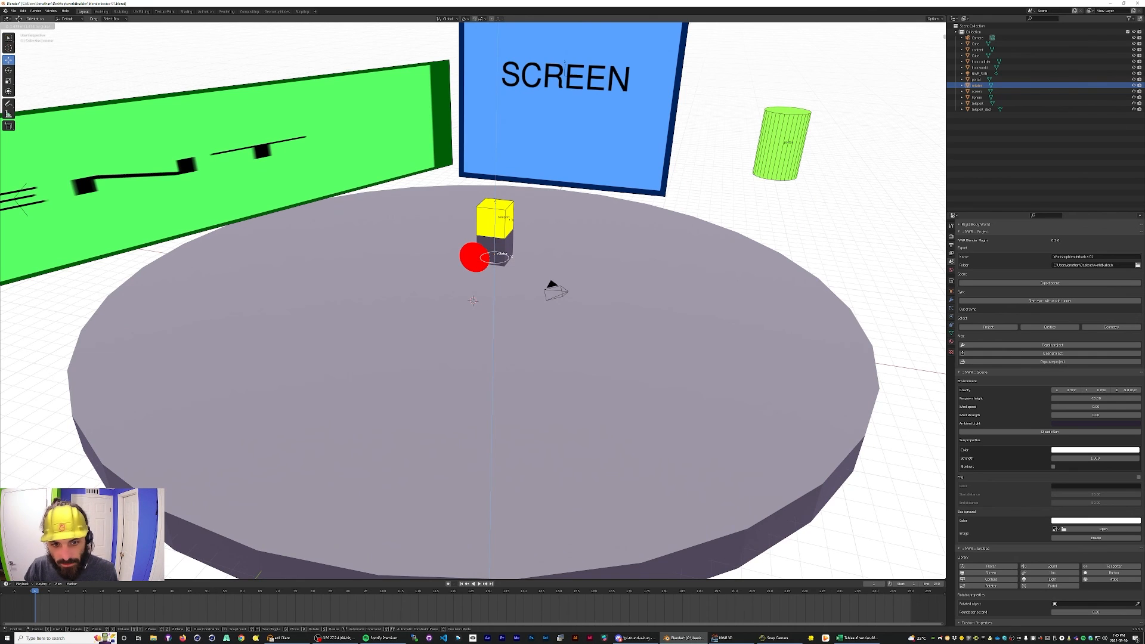
key("Return")
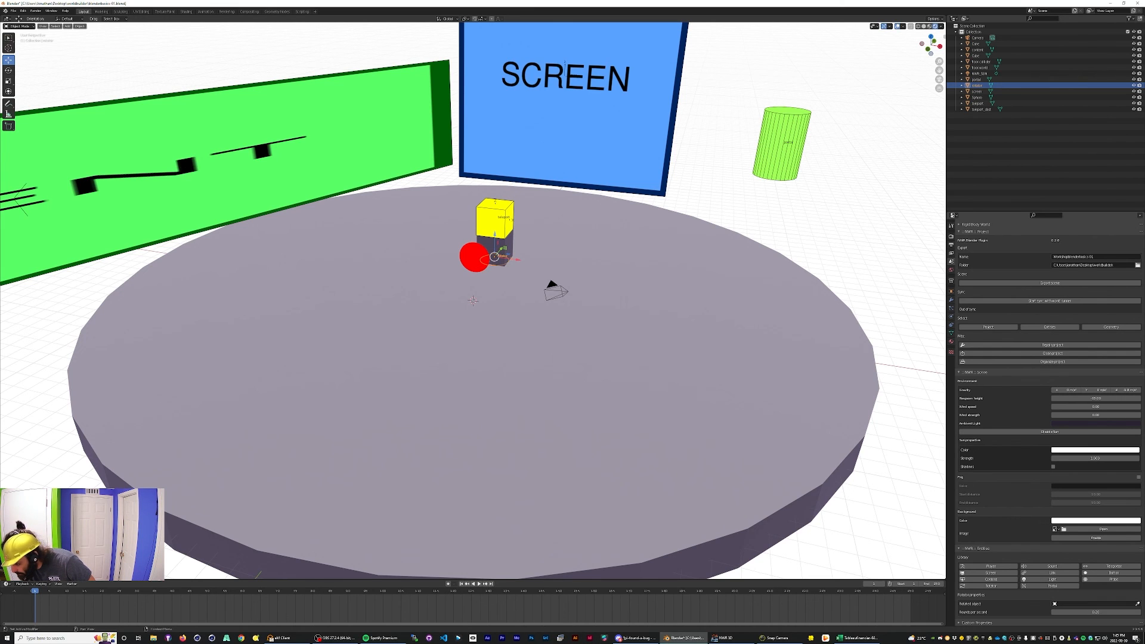
Assign the dark cube as the rotator's rotated object and set the revolutions per second to 5.
left_click(1137, 604)
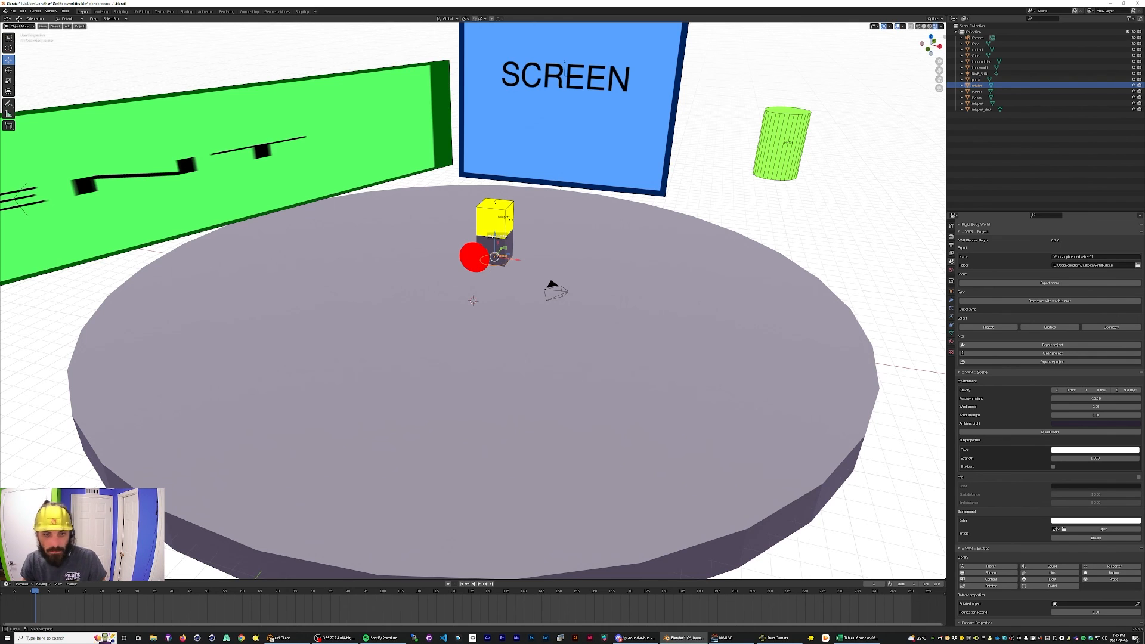
left_click(495, 224)
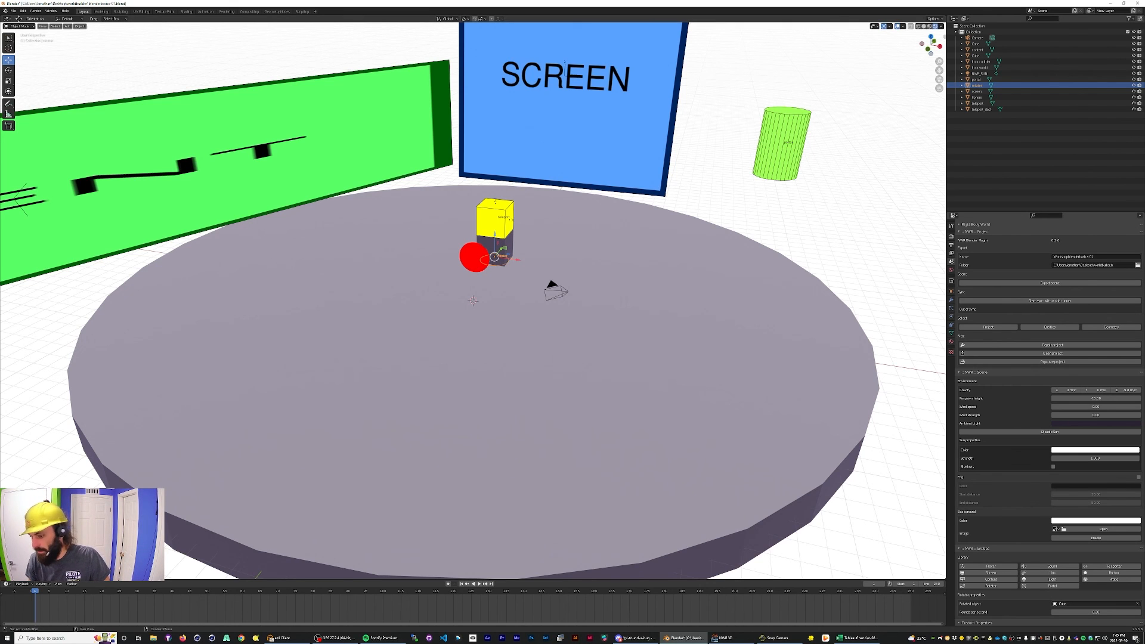
left_click(1095, 612)
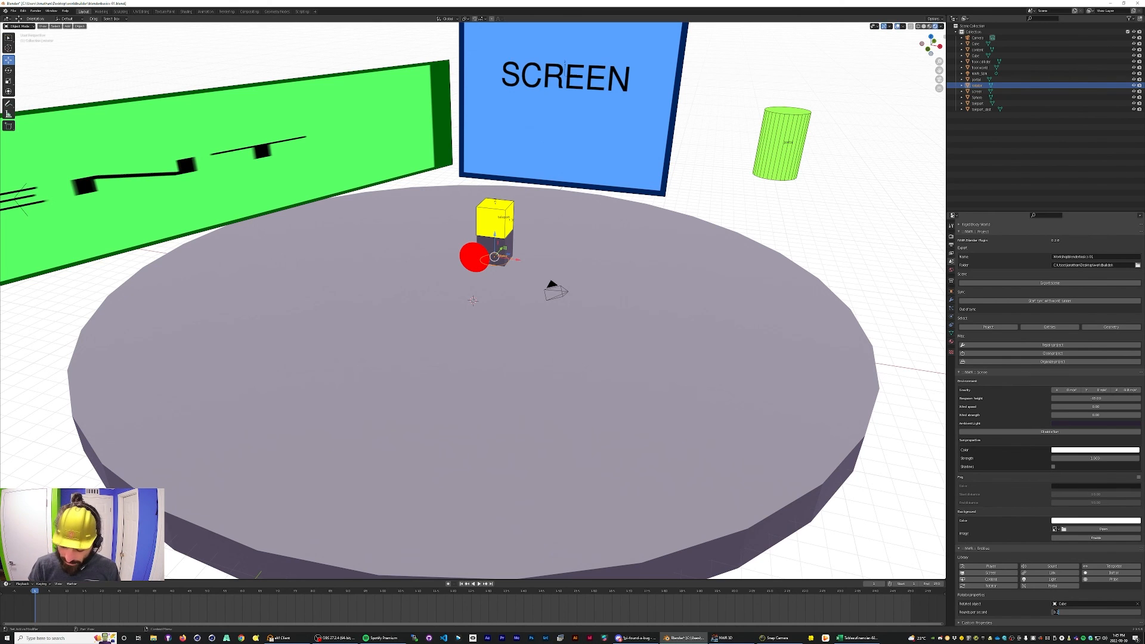
type("5")
key("Return")
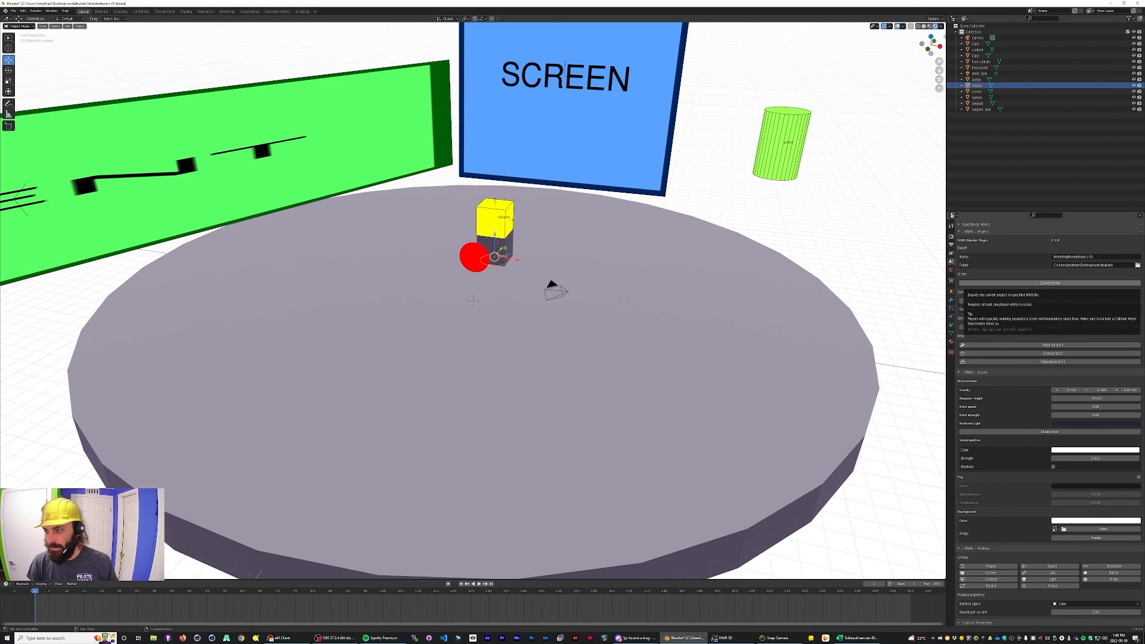
Export the project, check the rotating cube in the 3D viewer and return to Blender.
left_click(1050, 283)
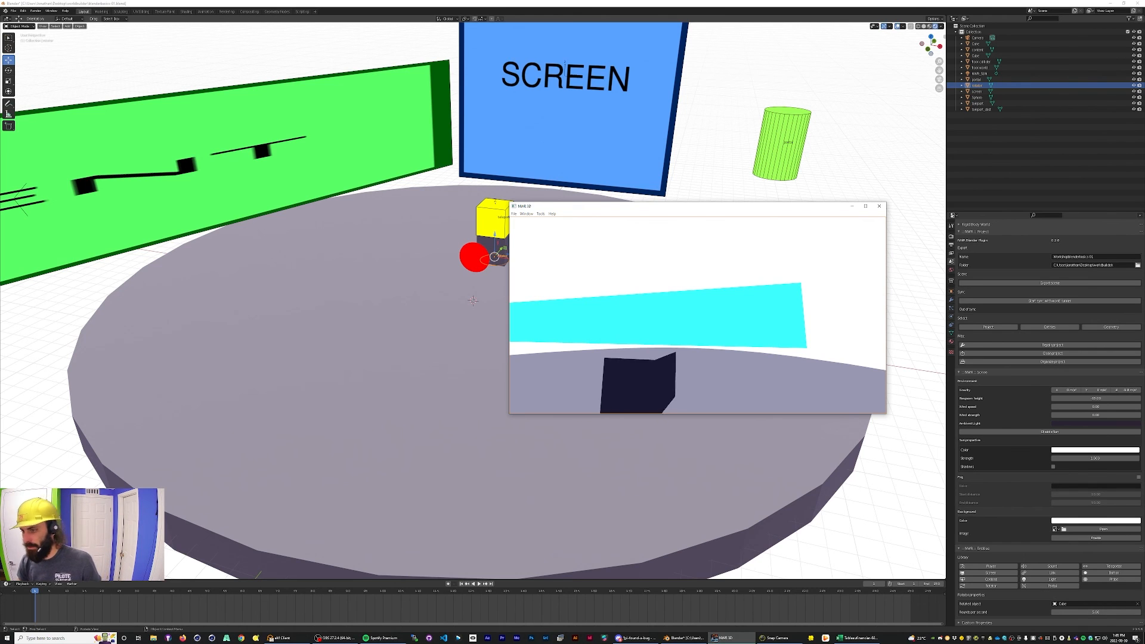
key("alt+Tab")
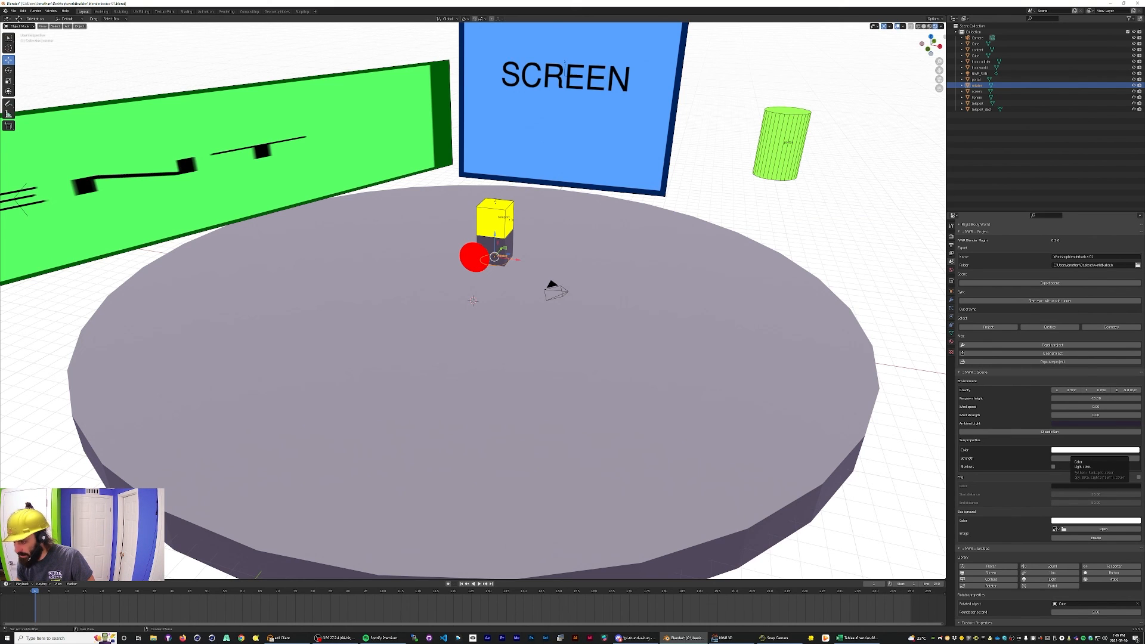
Change the sun colour to light blue and adjust the scene's wind strength.
left_click(1074, 451)
left_click_drag(1108, 392, 1111, 391)
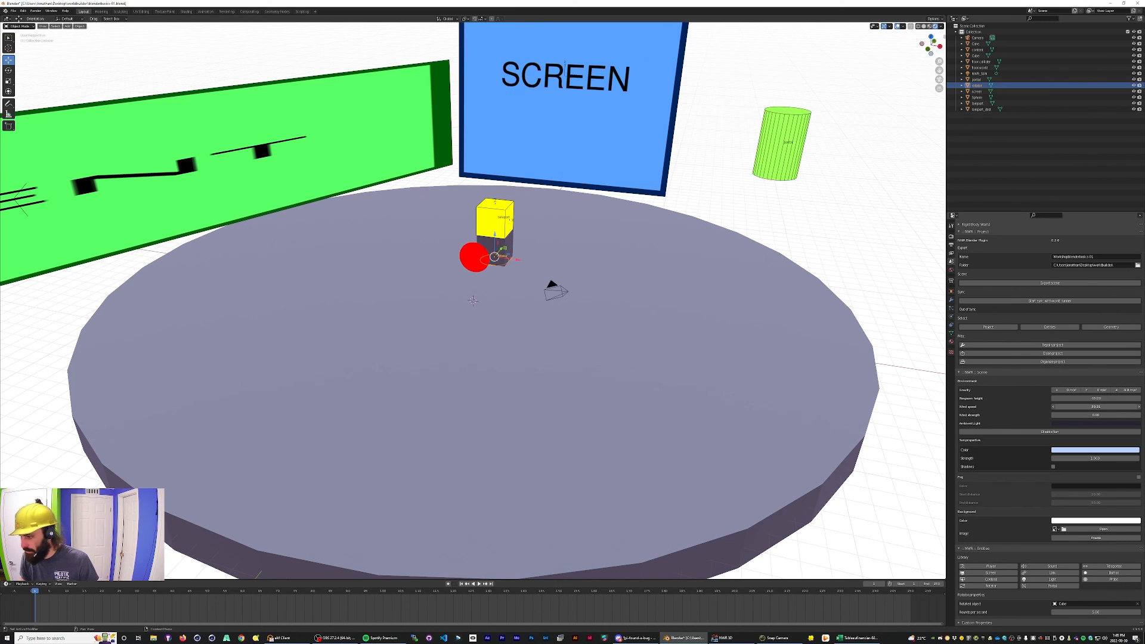
left_click_drag(1095, 415, 1116, 415)
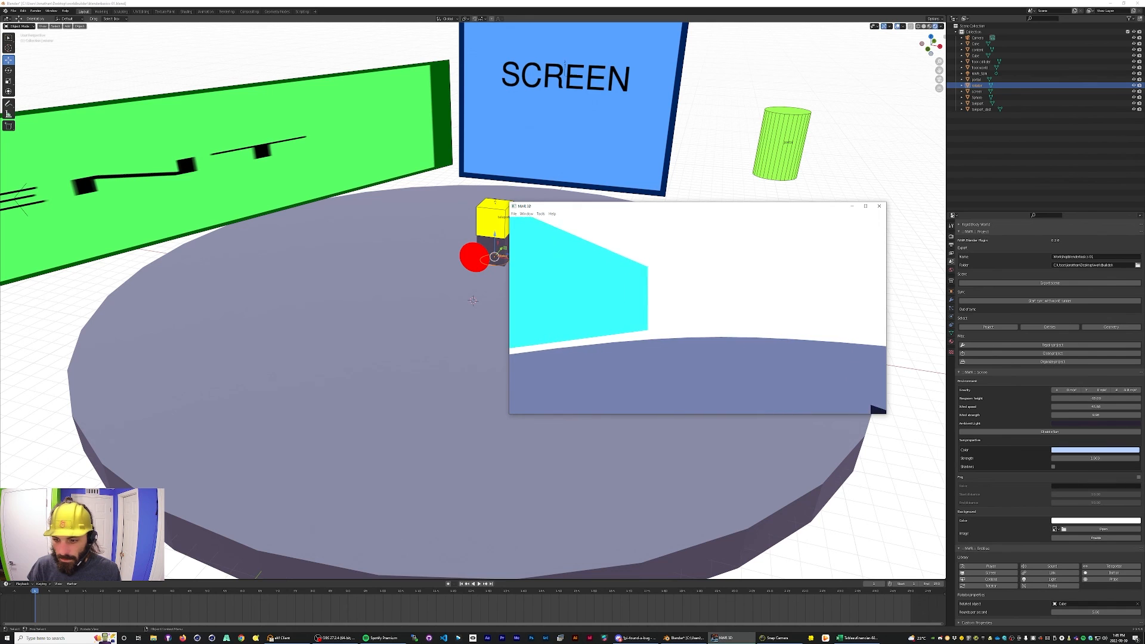
Walk around the platform in the 3D viewer to check the new lighting and rotating cube, and return to Blender.
key("w")
key("s")
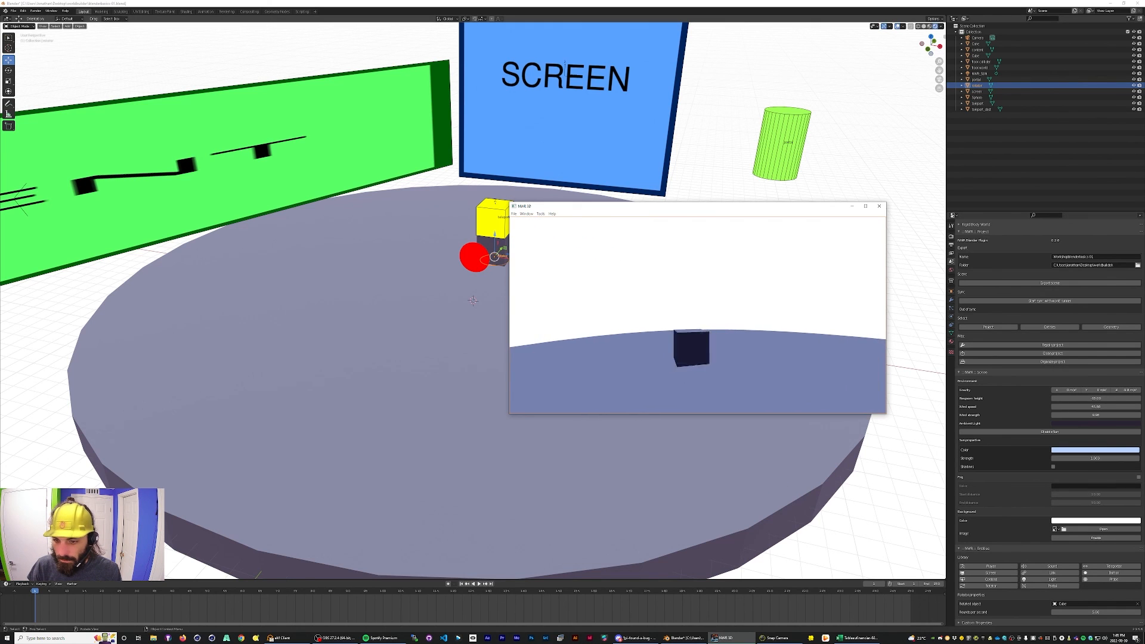
key("w")
key("w")
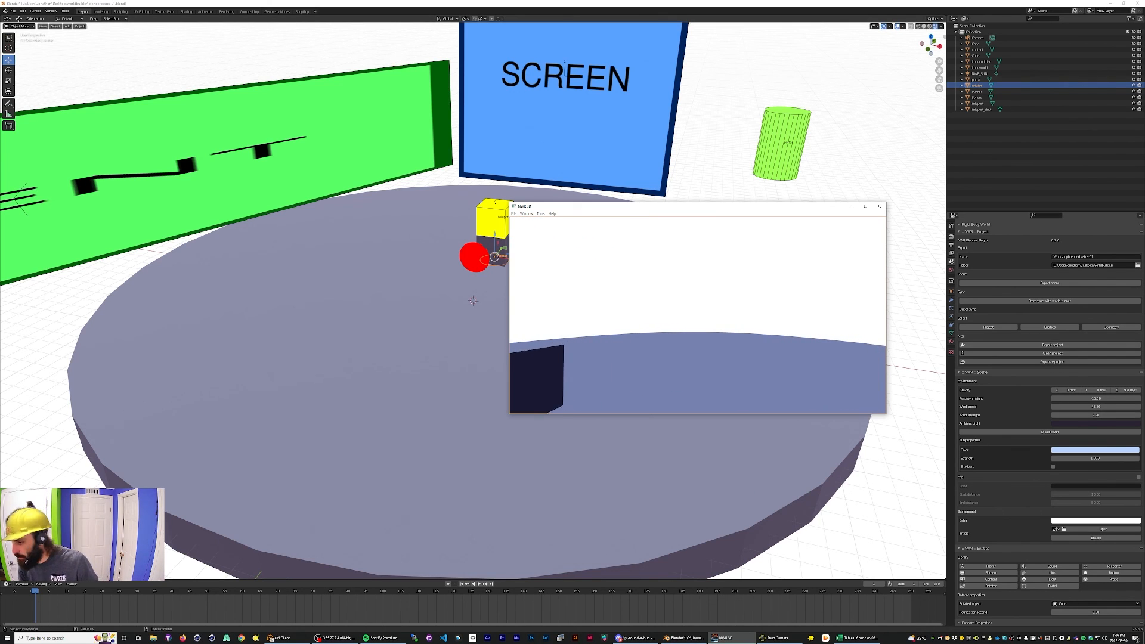
key("alt+Tab")
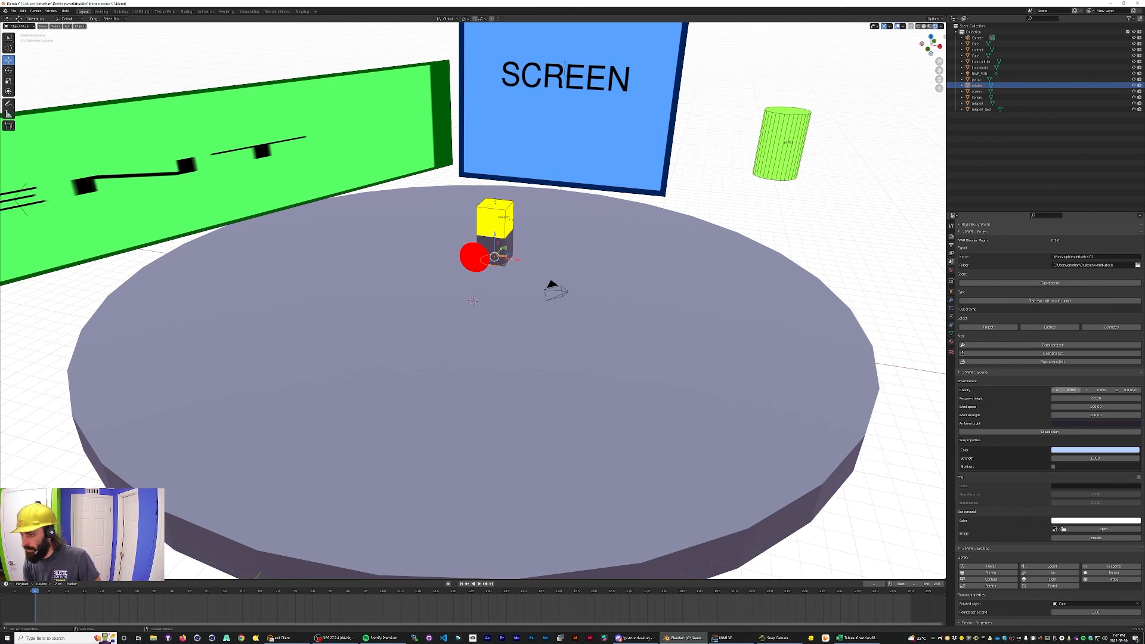
Export the project again and walk around the platform in the 3D viewer to test the environment settings.
left_click(1050, 282)
left_click(731, 638)
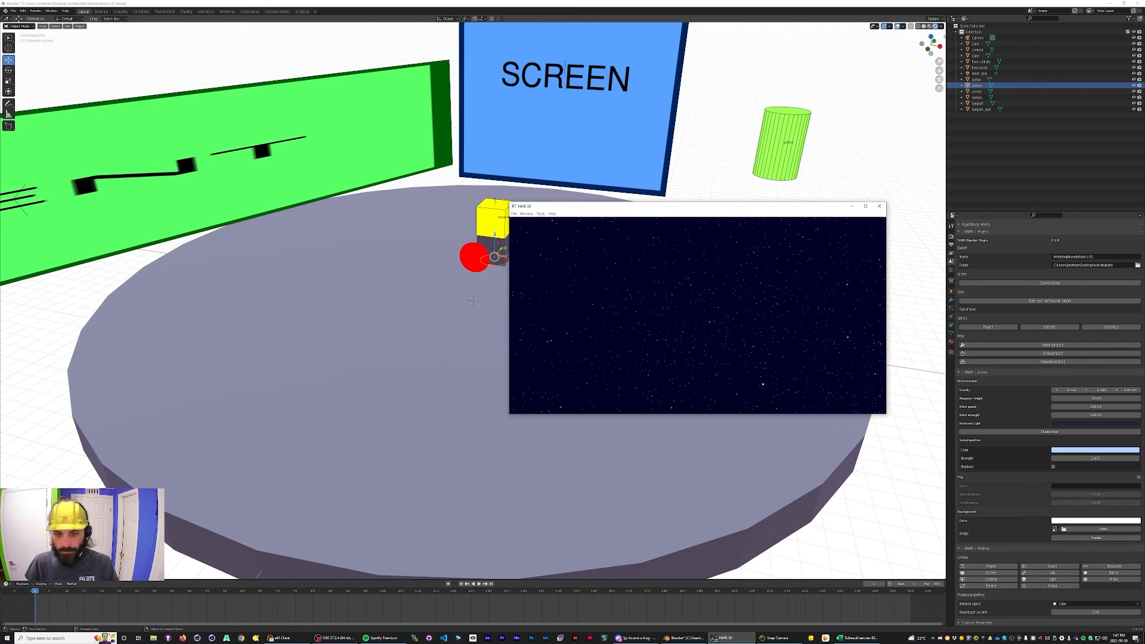
key("s")
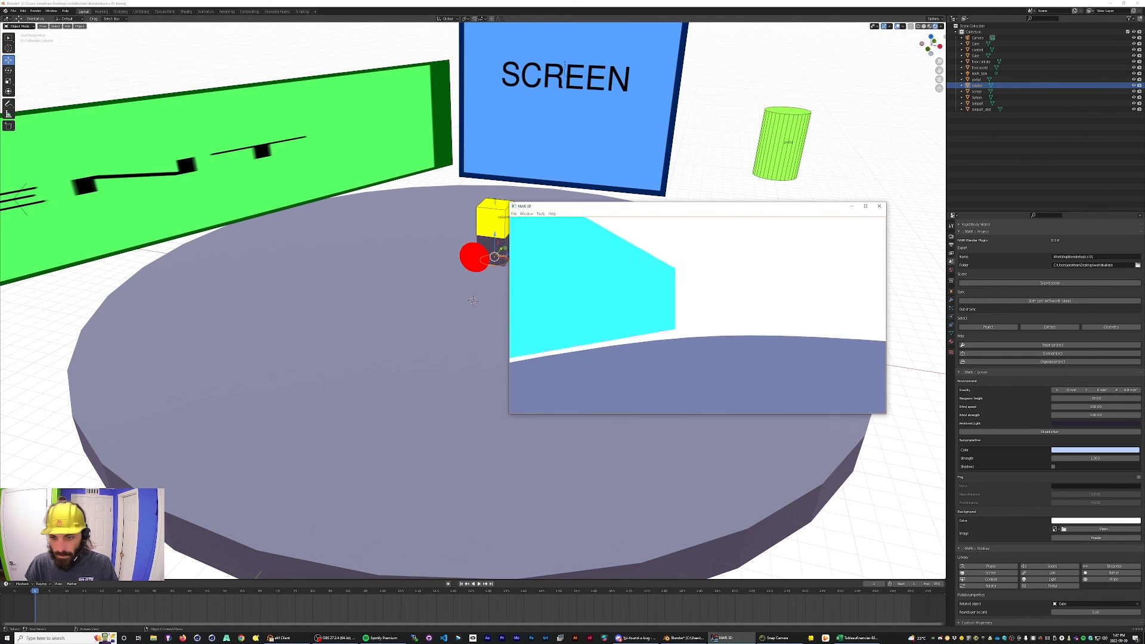
key("w")
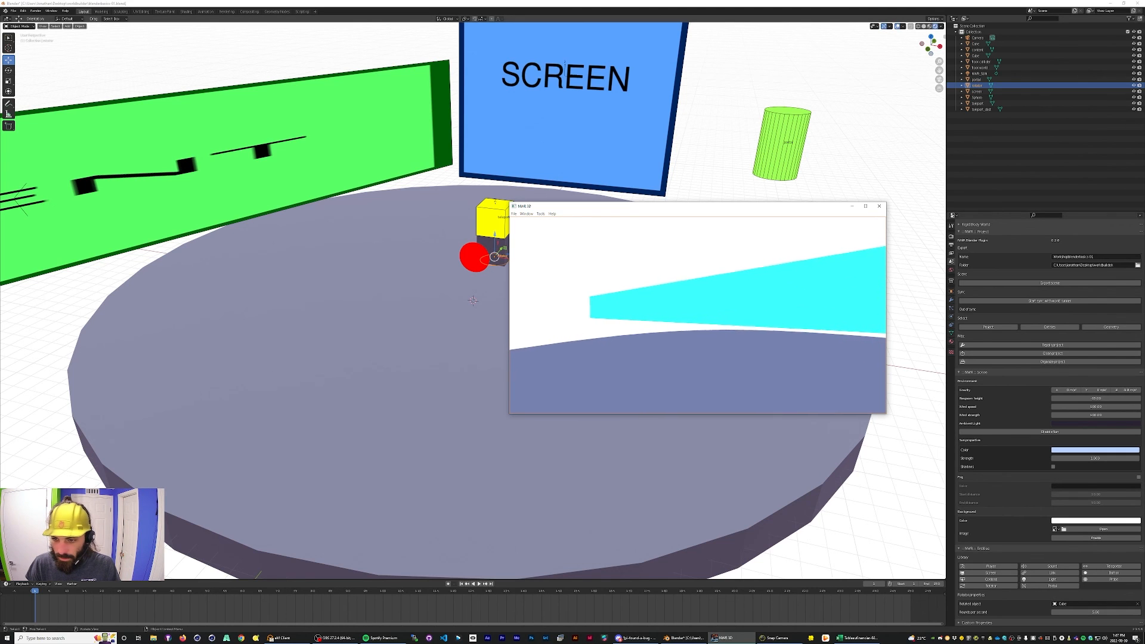
key("w")
key("w")
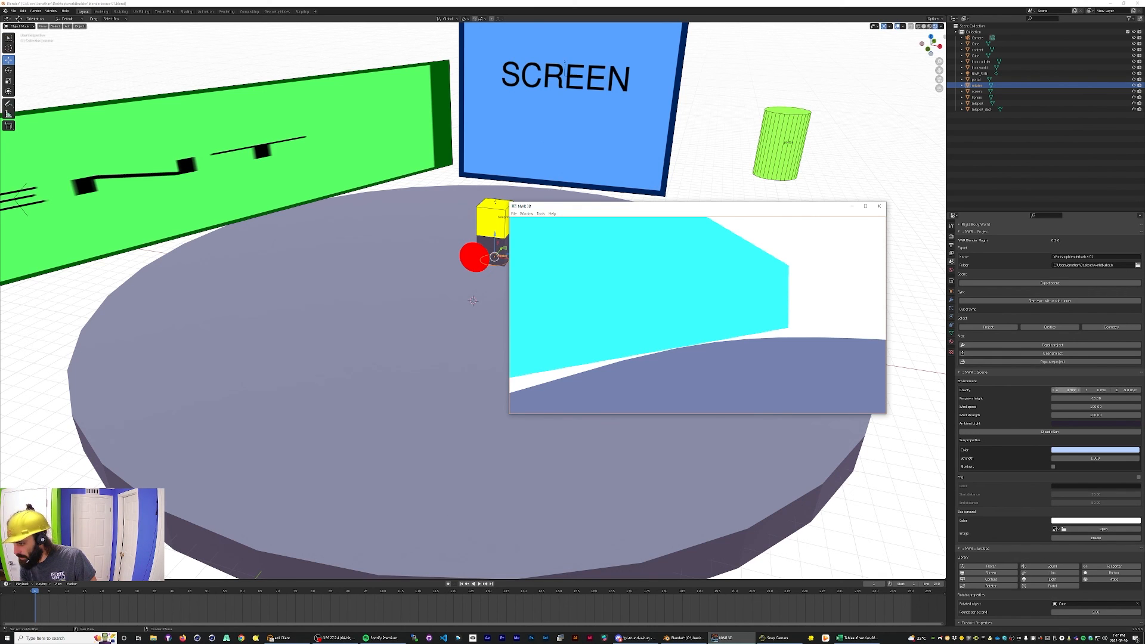
Adjust the scene's gravity and walk around the platform in the 3D viewer to test it.
left_click(1067, 391)
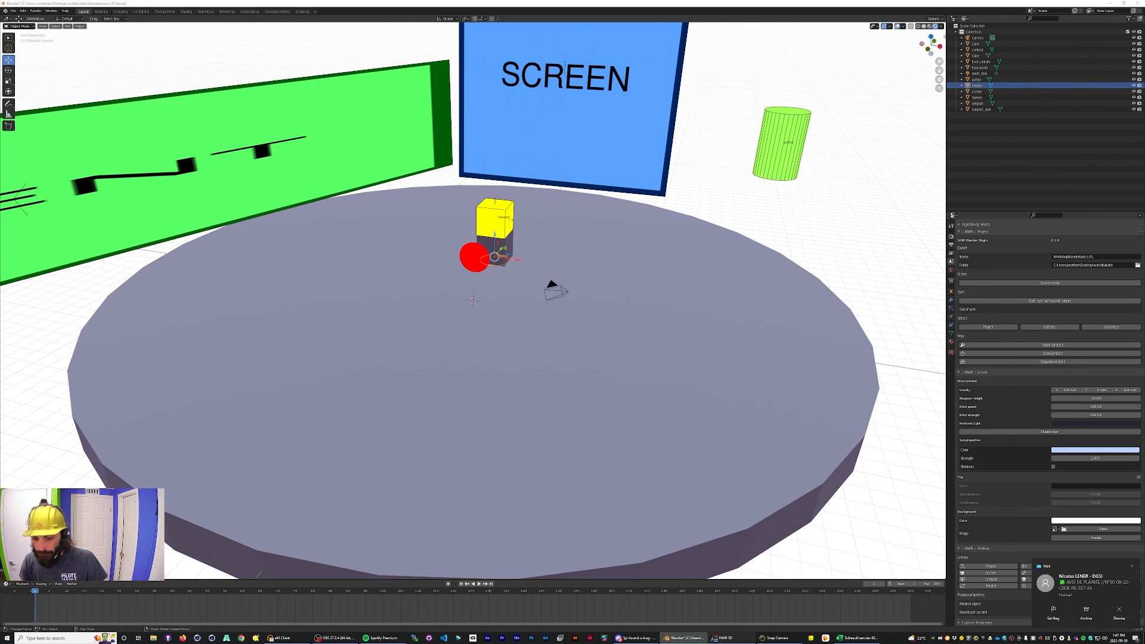
left_click(725, 638)
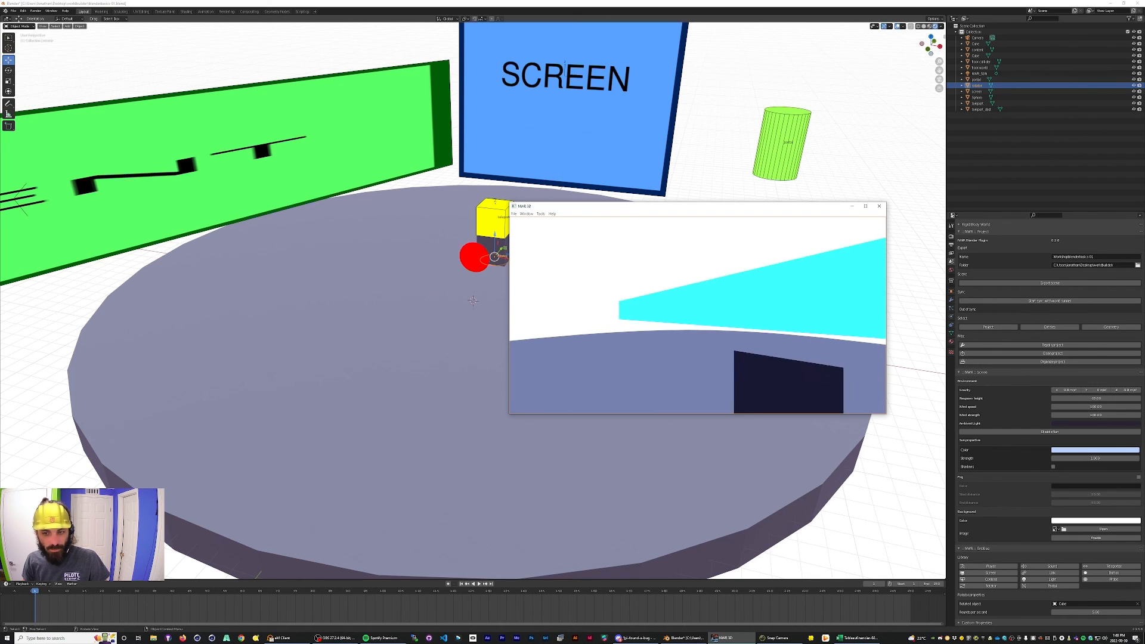
key("w")
key("d")
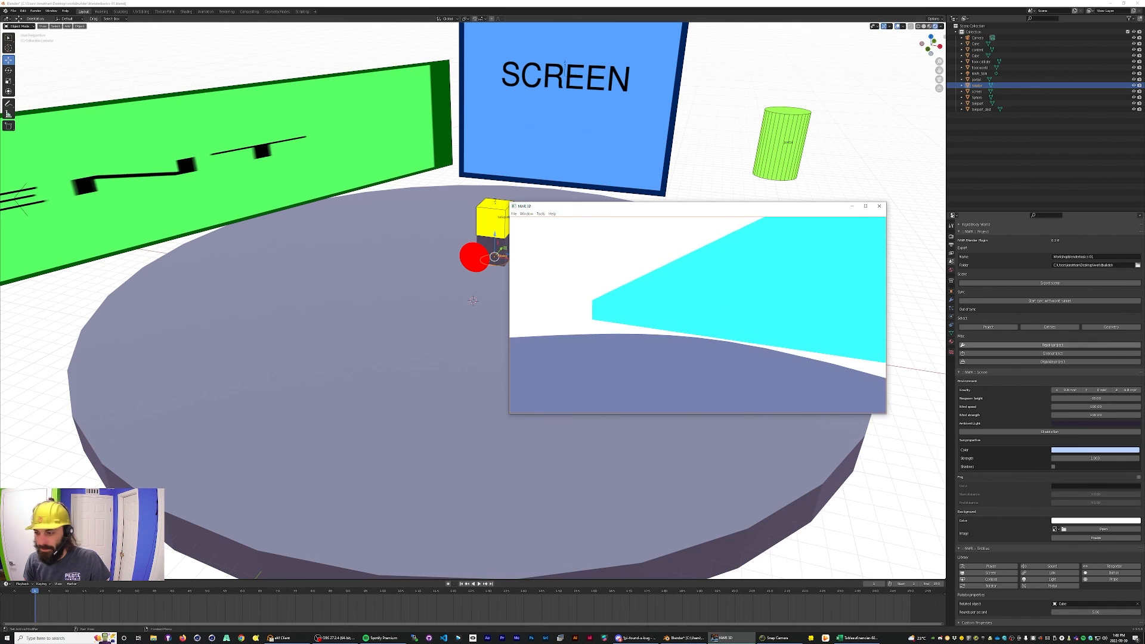
Edit the scene's gravity again, check the scene in the 3D viewer and return to Blender with nothing selected.
left_click(1067, 390)
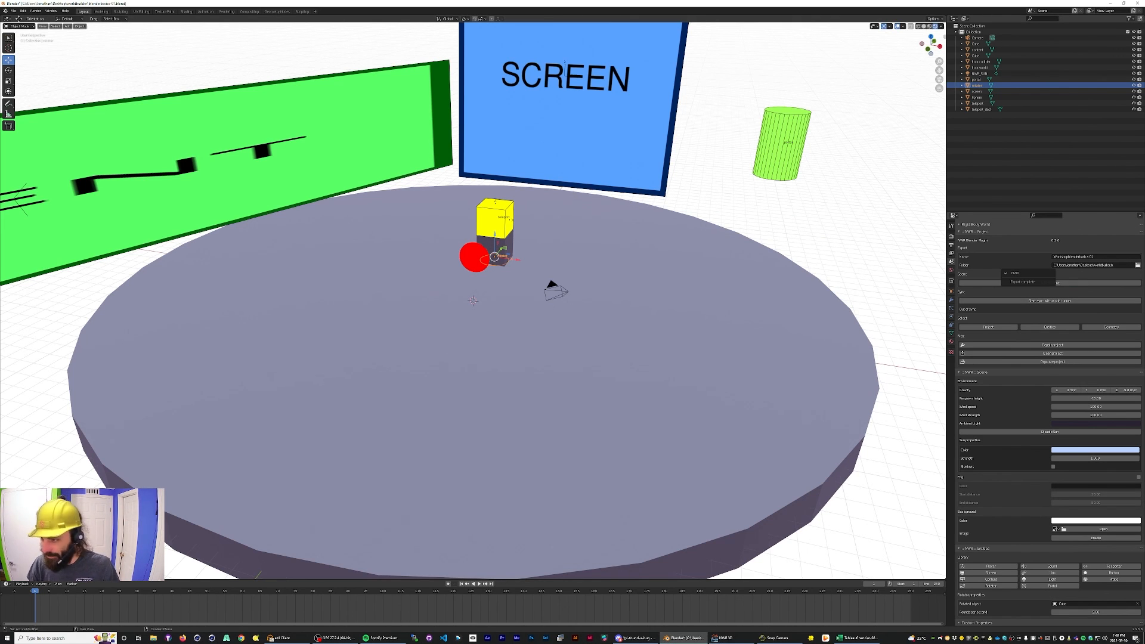
left_click(724, 637)
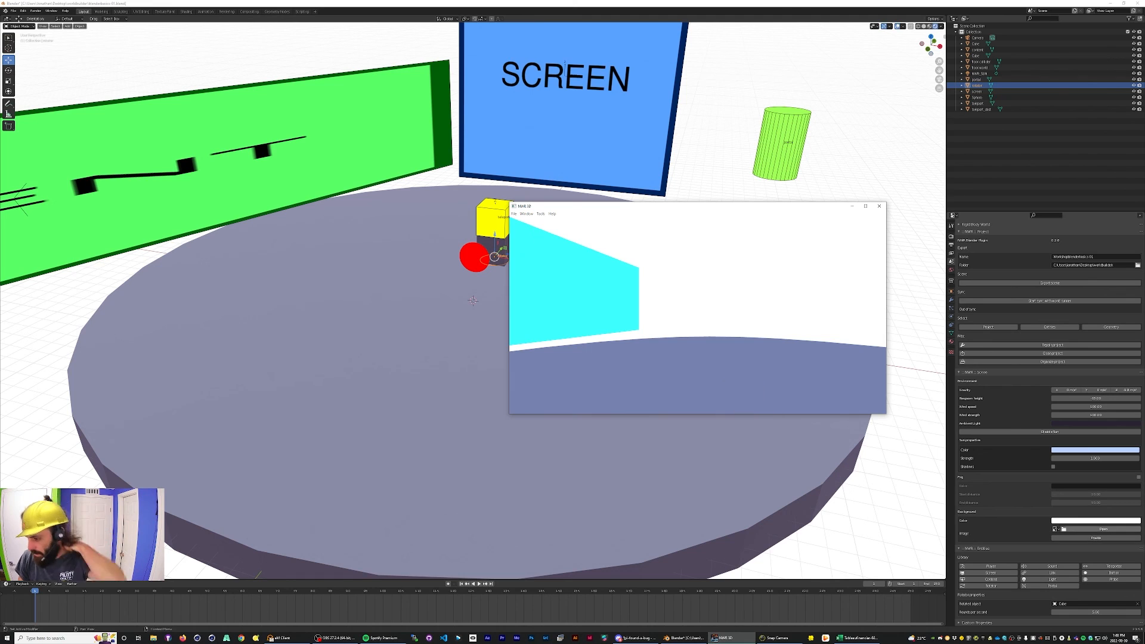
left_click(1044, 161)
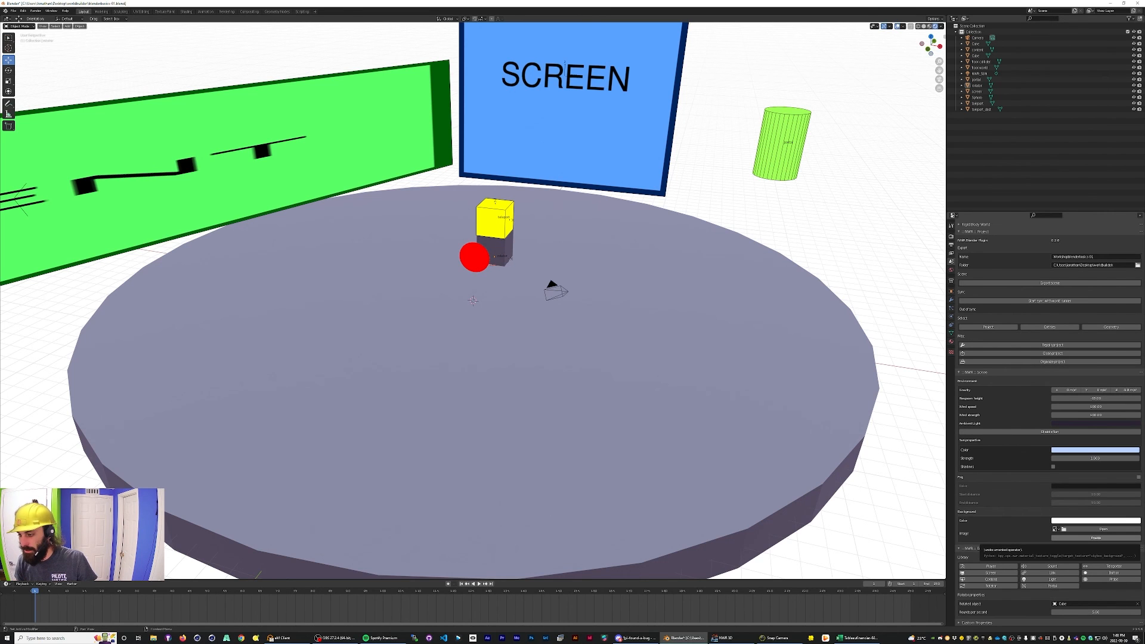
Enable the scene's background image and load the purple starfield JPG from the project folder.
left_click(1097, 538)
left_click(1104, 529)
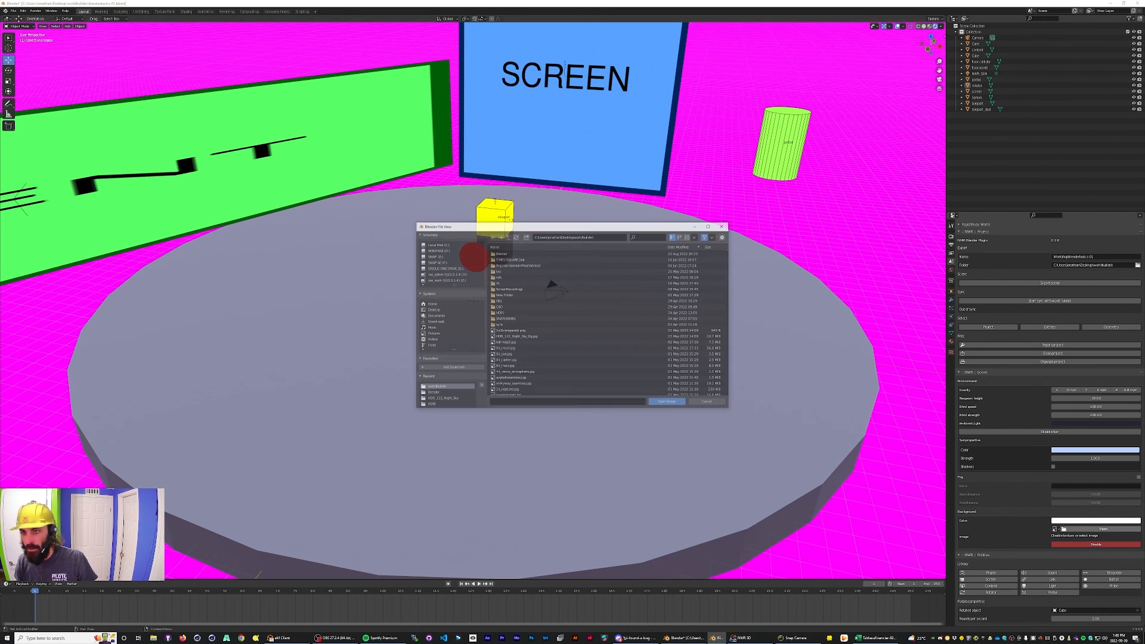
left_click(517, 336)
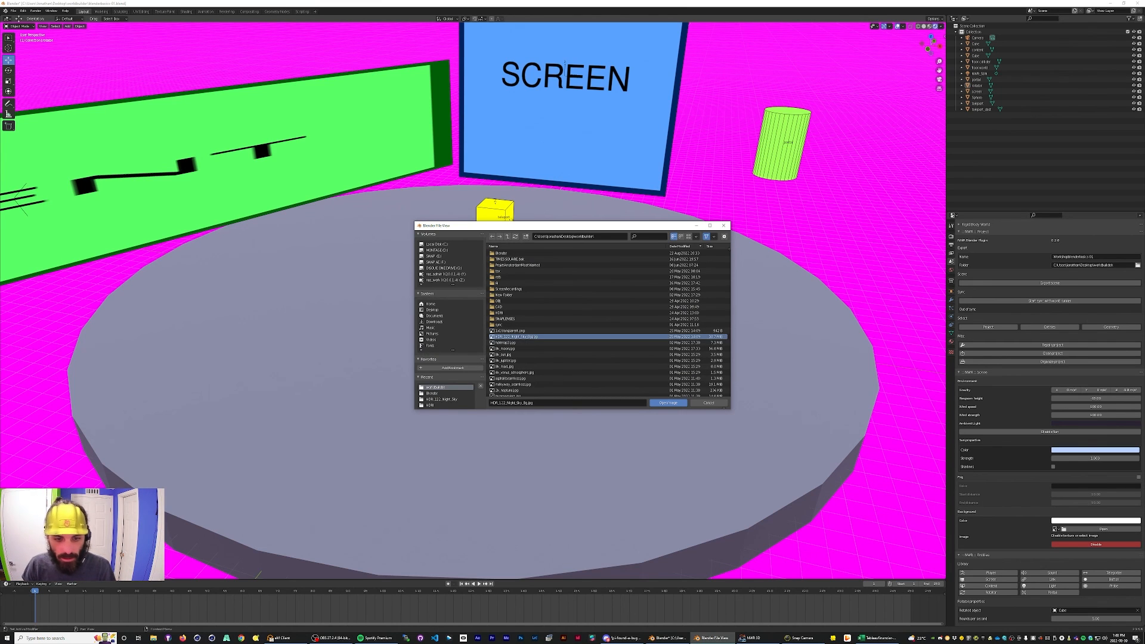
double_click(505, 343)
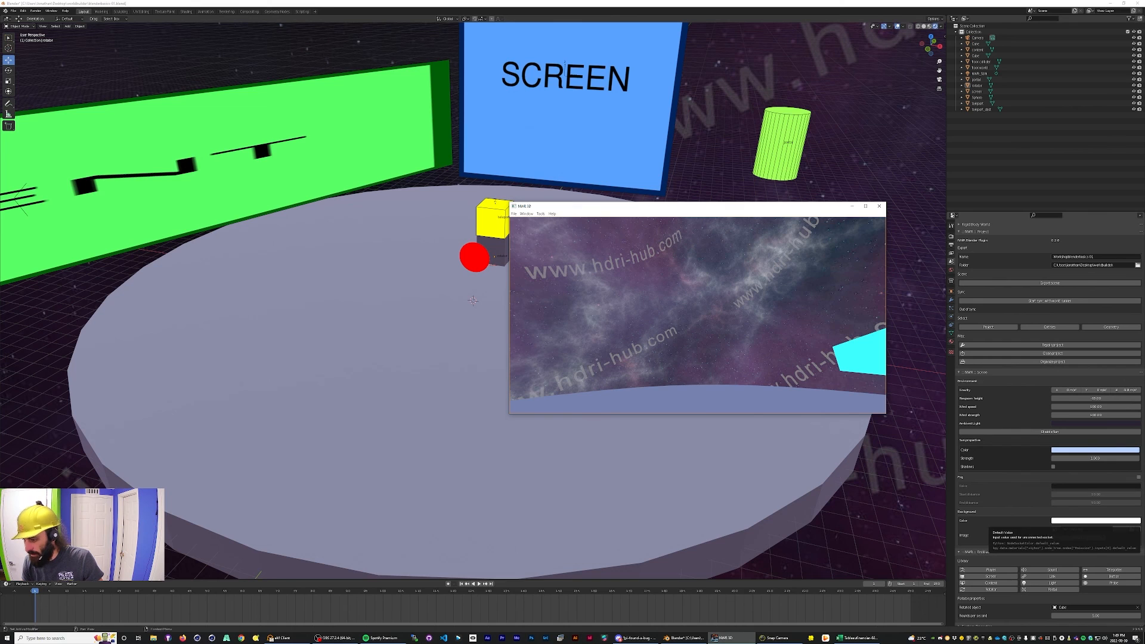
Set the scene's background colour to orange and export the project.
left_click(1098, 449)
left_click(1112, 479)
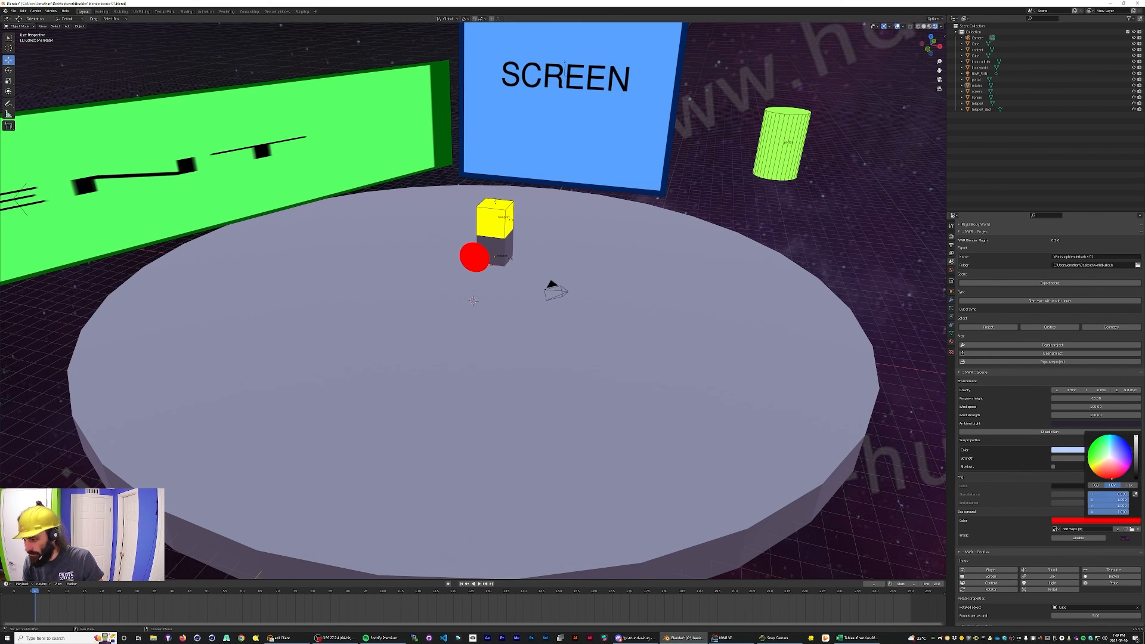
left_click_drag(1112, 479, 1095, 474)
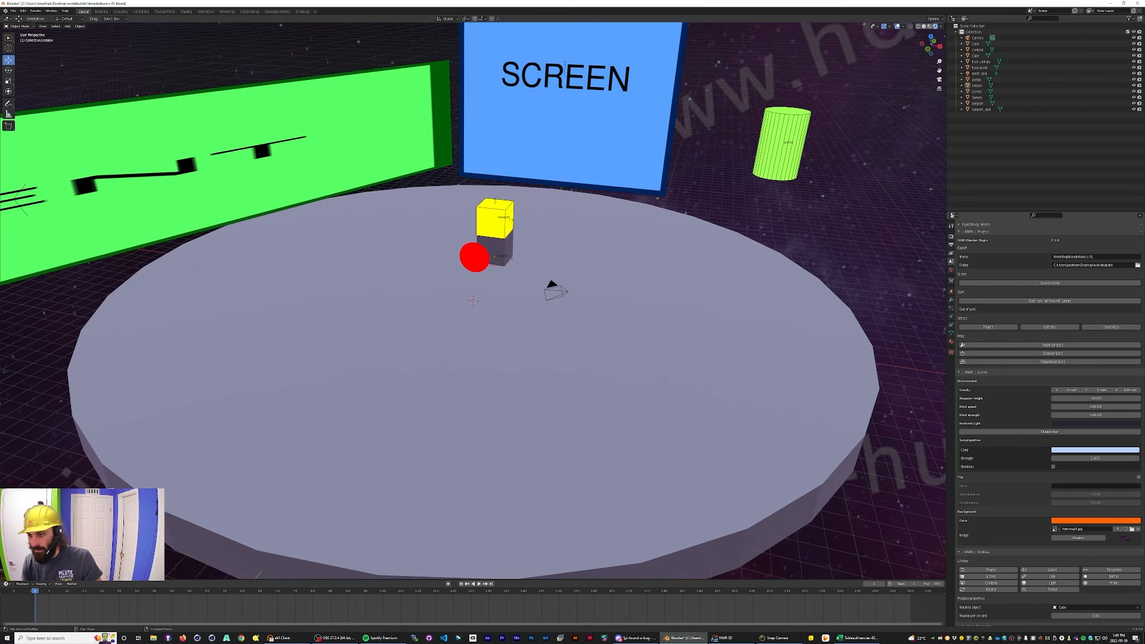
left_click(1050, 283)
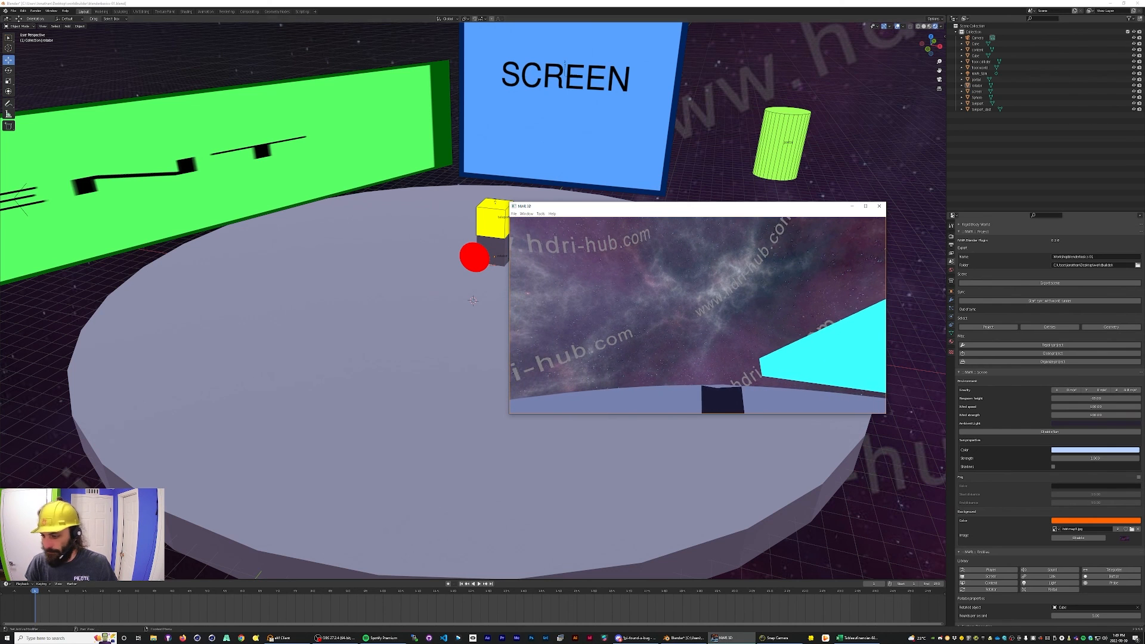
Disable the background image and check the plain background colour in the 3D viewer.
left_click(1079, 537)
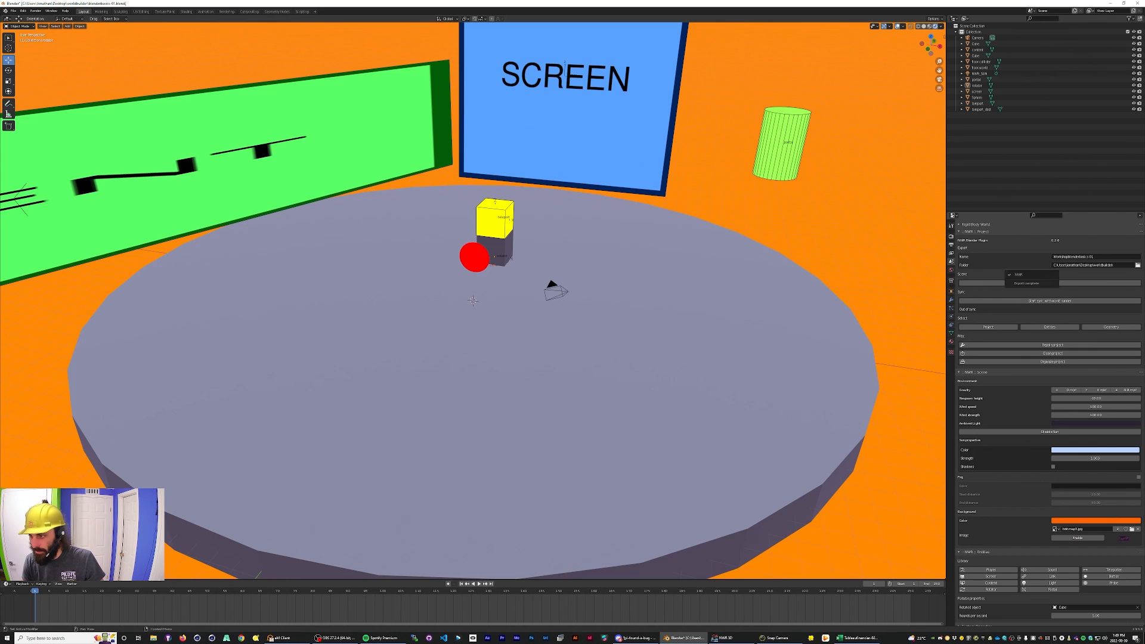
left_click(724, 638)
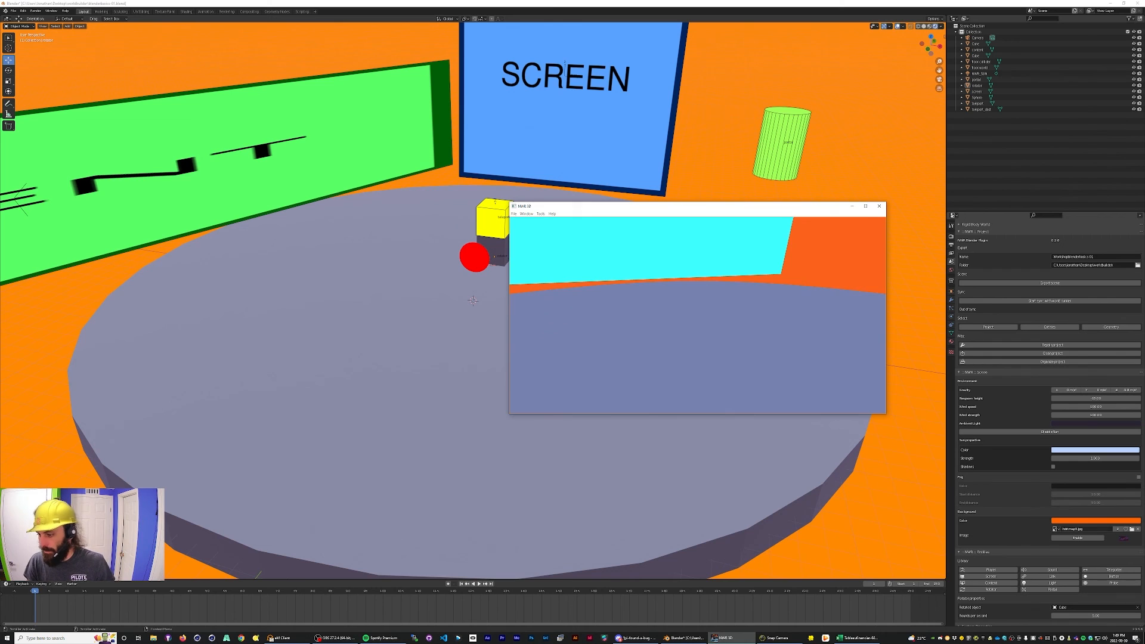
Enable the background image again, export the project, check it in the 3D viewer and minimize the viewer.
left_click(1077, 537)
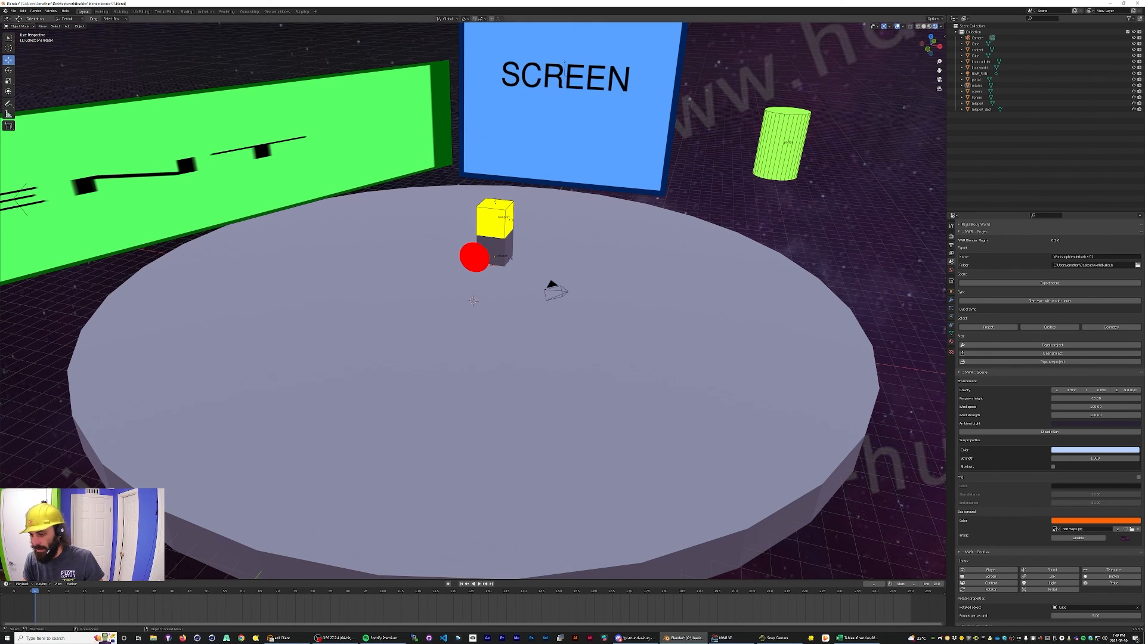
left_click(1049, 282)
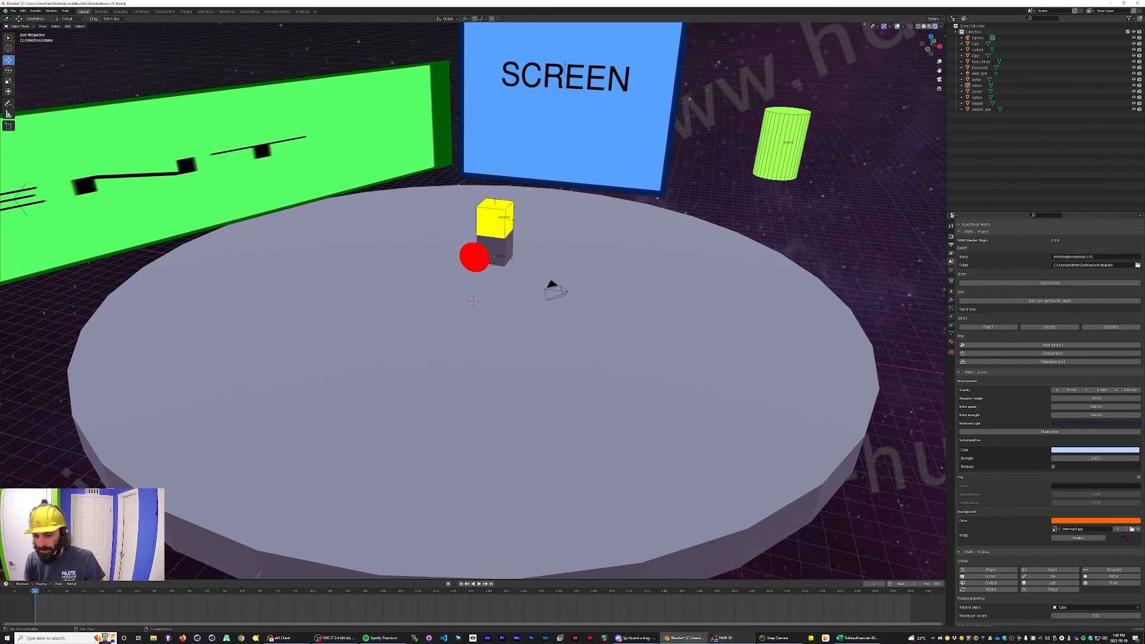
left_click(731, 638)
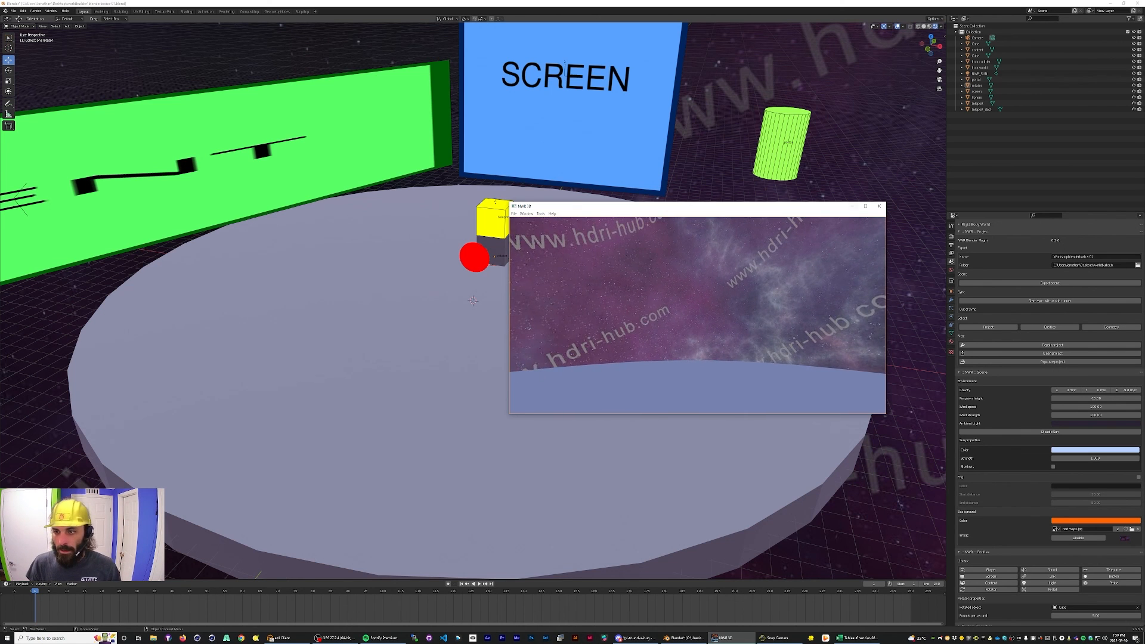
left_click(853, 206)
Select the round platform, enter Edit Mode and clear the mesh selection.
scroll(473, 300, "down", 2)
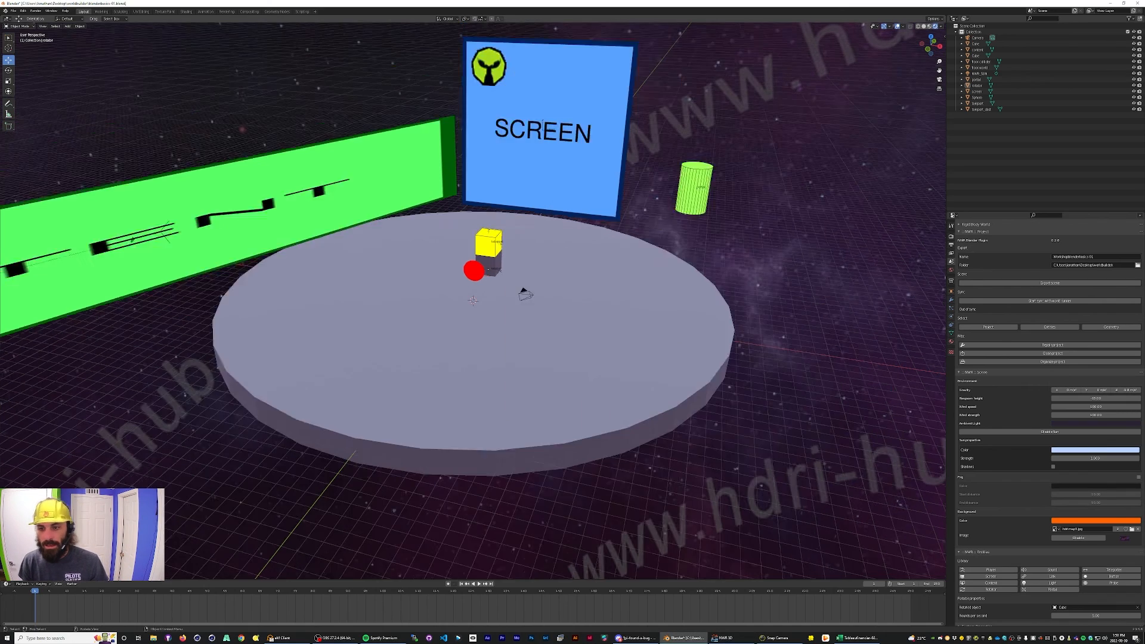
scroll(474, 301, "down", 4)
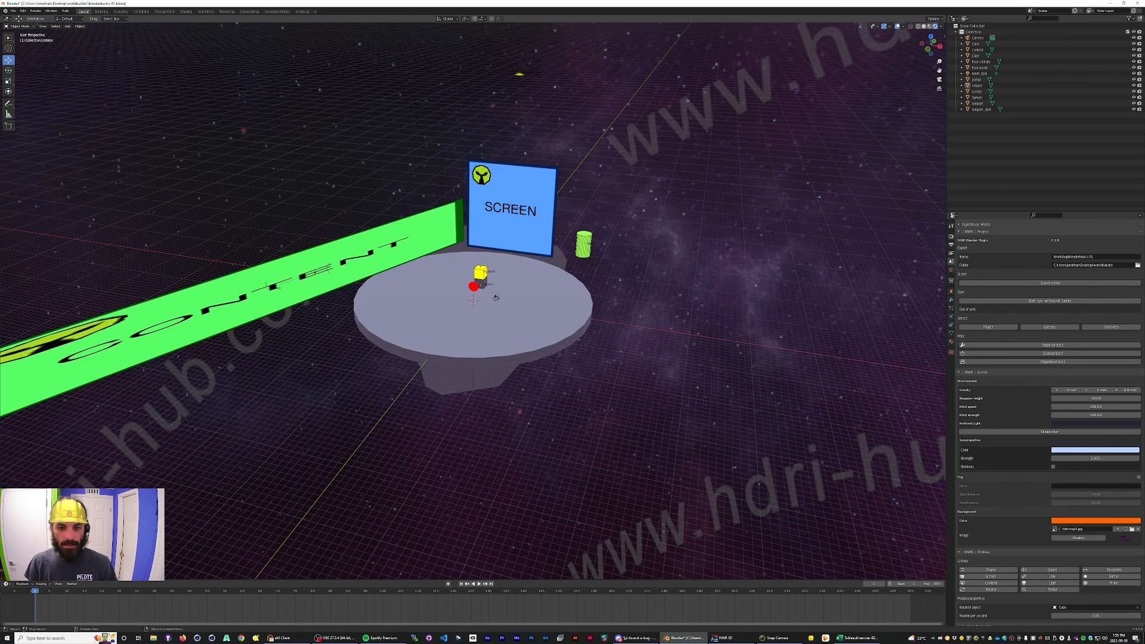
left_click(496, 298)
middle_click_drag(496, 298, 355, 299)
middle_click_drag(428, 289, 467, 332)
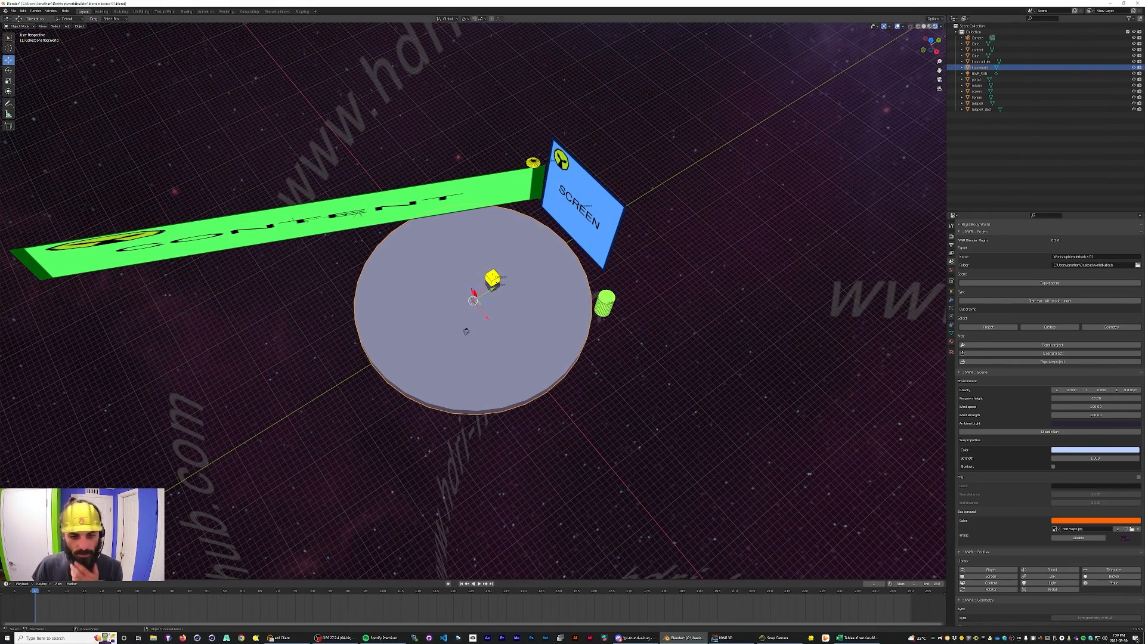
scroll(1050, 358, "up", 2)
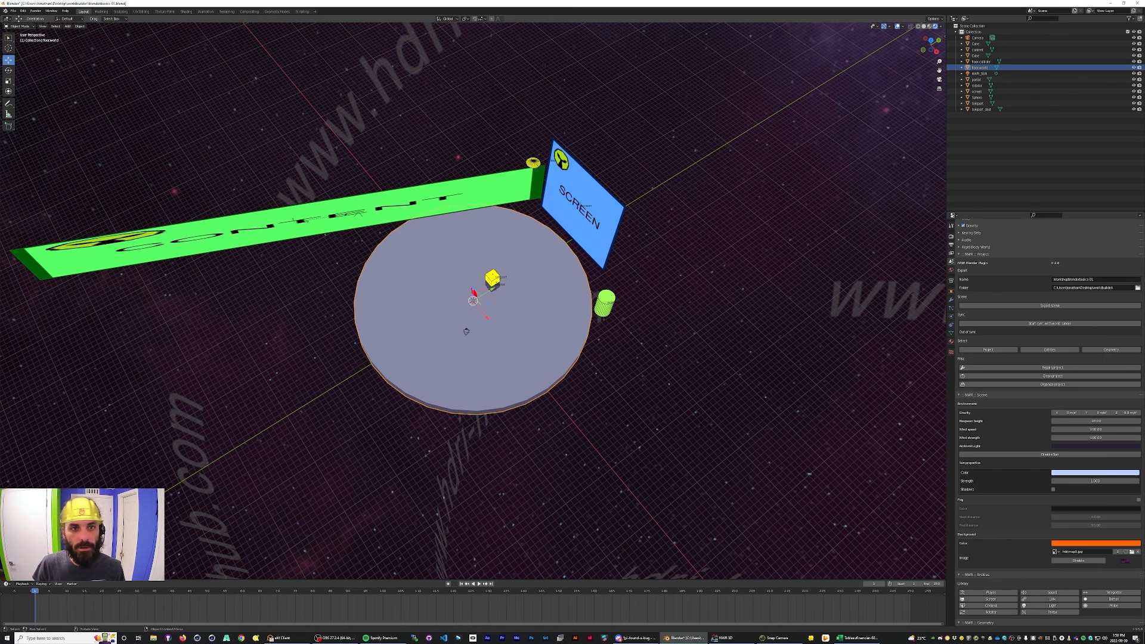
left_click(19, 27)
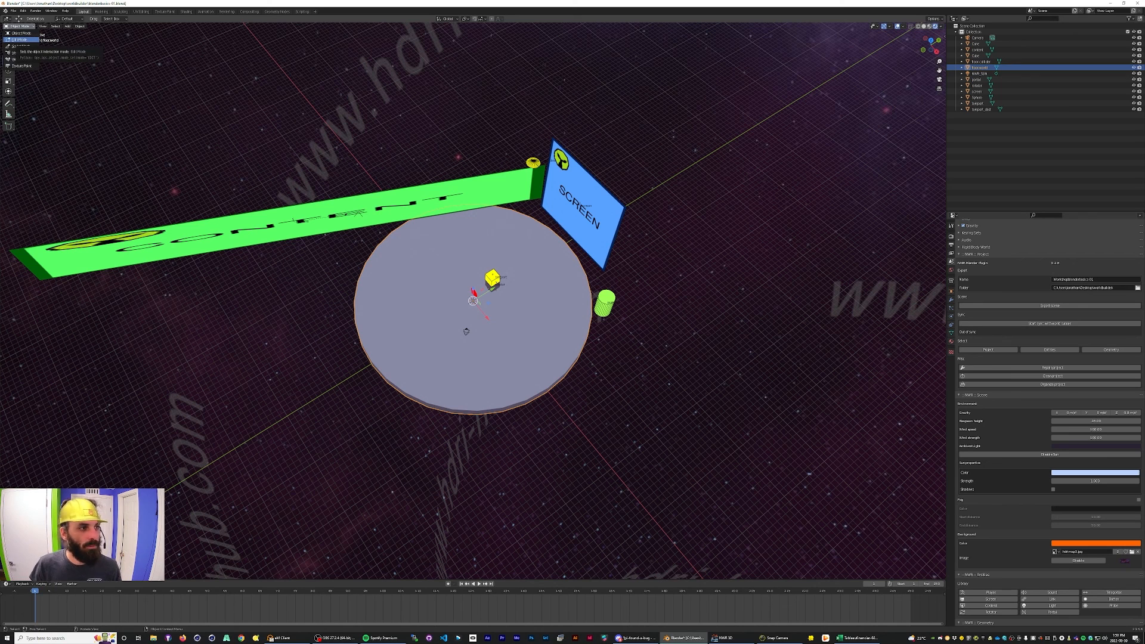
left_click(21, 40)
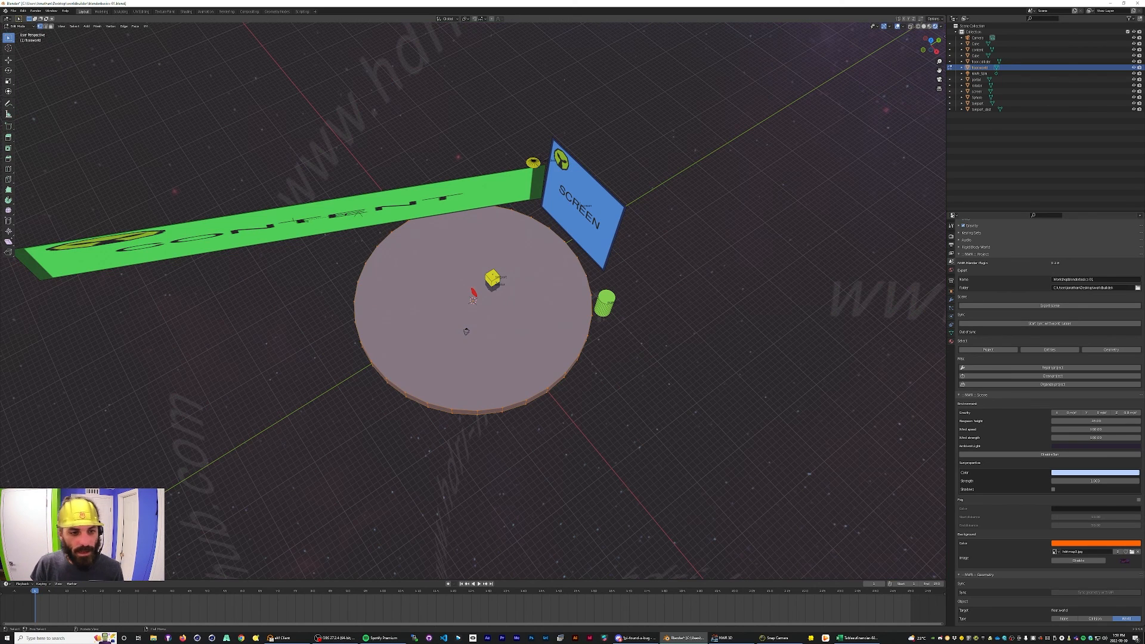
key("alt+a")
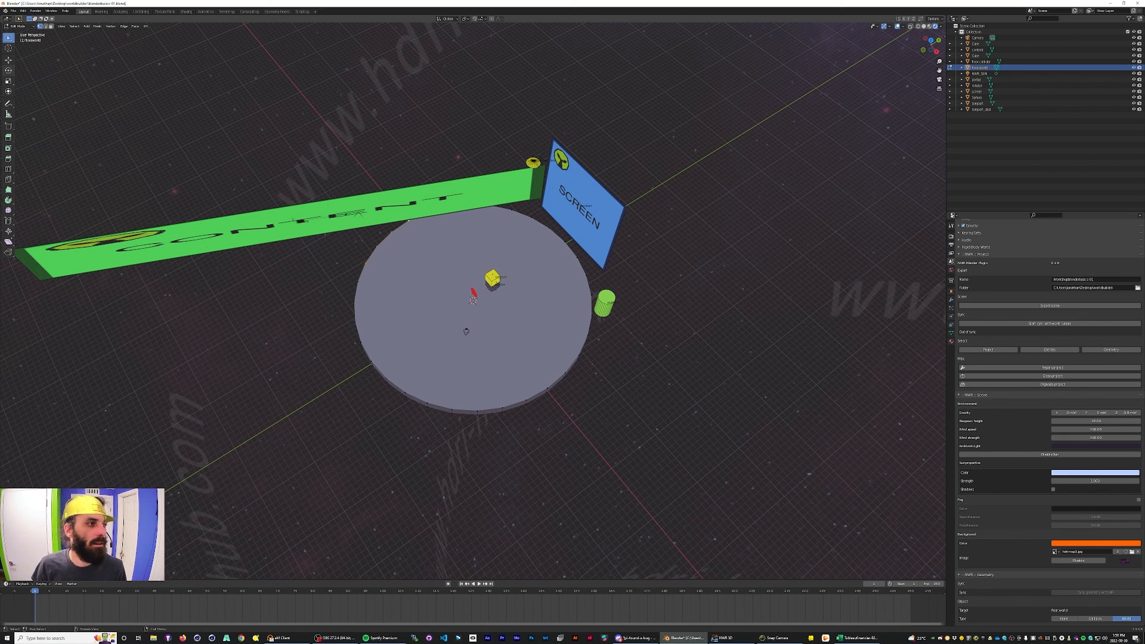
Try to pull part of the platform's rim upward with the Move tool, and undo it.
left_click(8, 59)
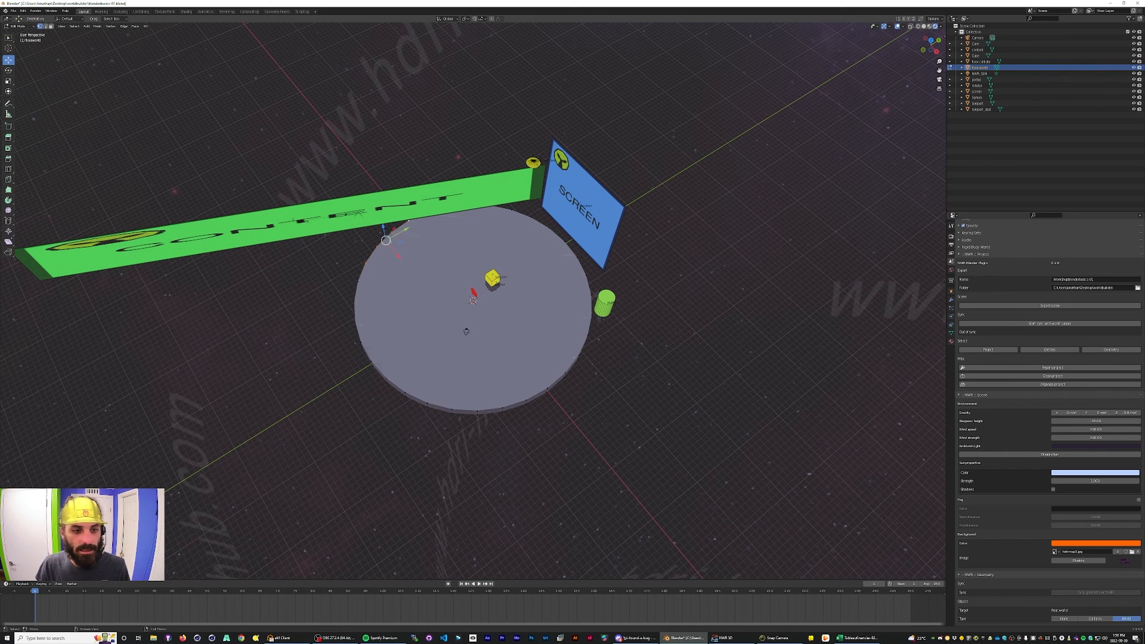
left_click_drag(385, 234, 397, 142)
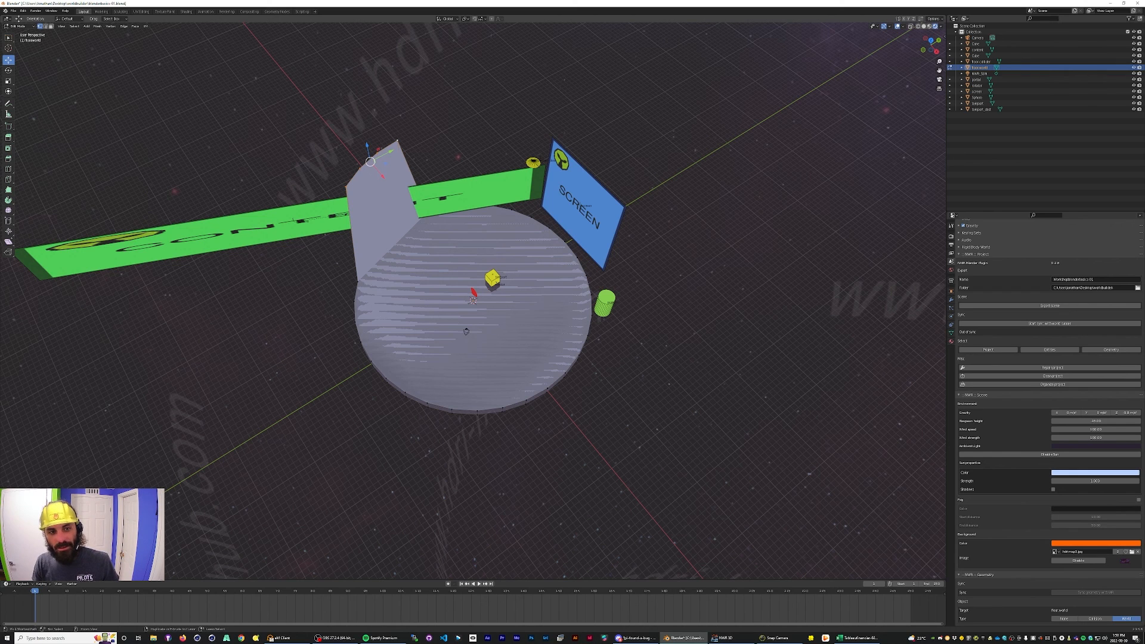
key("ctrl+z")
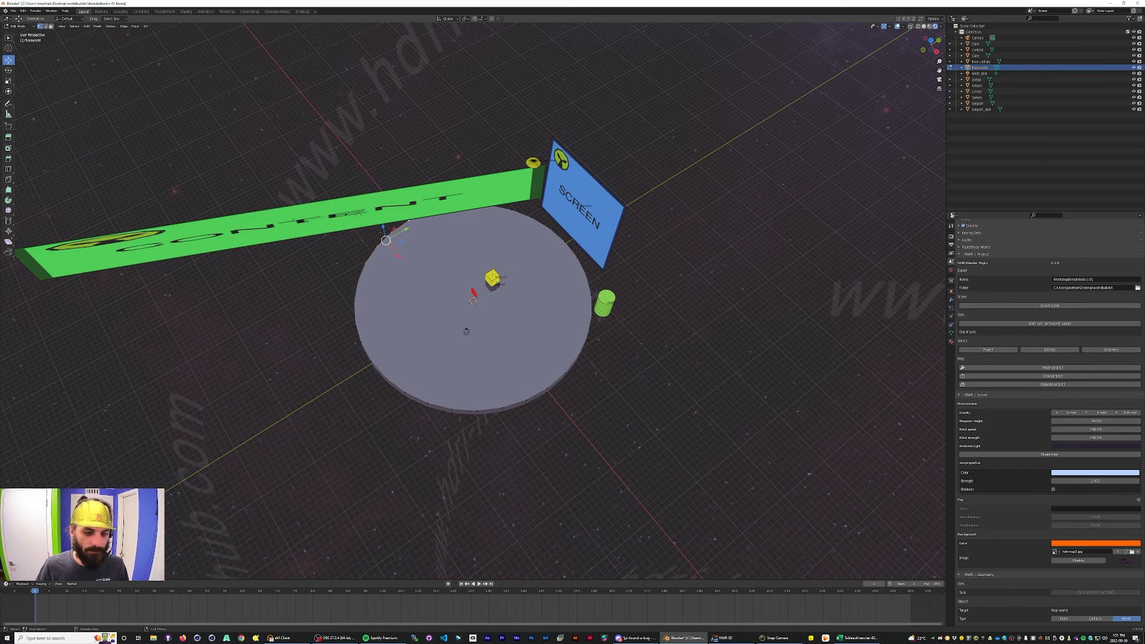
Box-select the vertices along the platform's lower rim from a side view.
middle_click_drag(466, 331, 453, 277)
left_click_drag(341, 302, 615, 314)
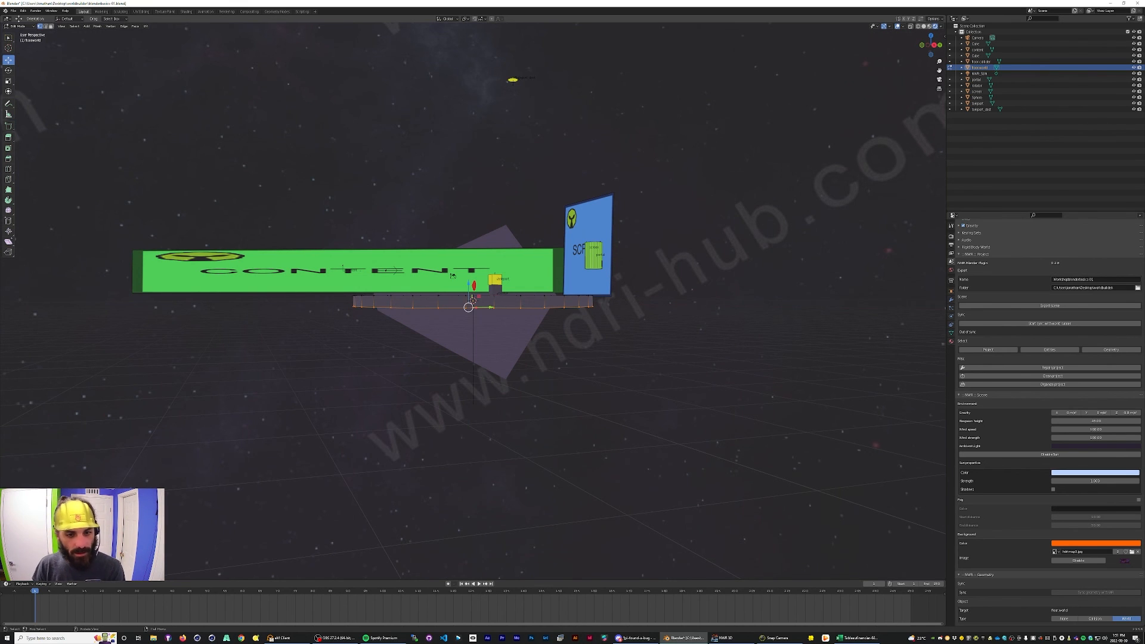
Try to raise the selected lower rim vertices along the Z axis, and undo the move.
key("g")
key("z")
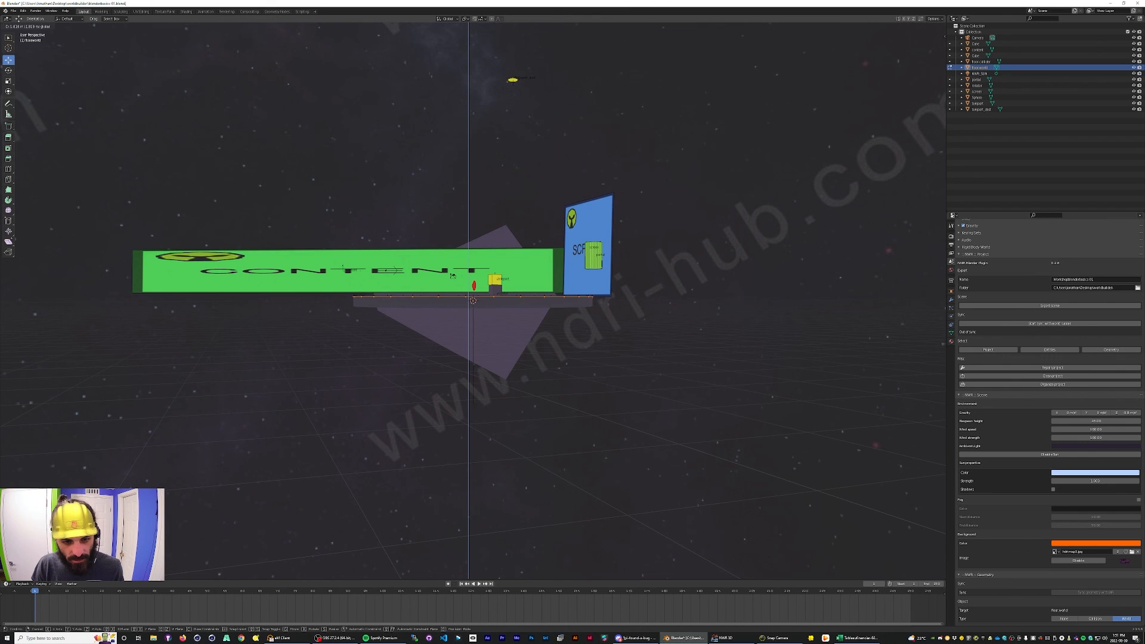
left_click(452, 275)
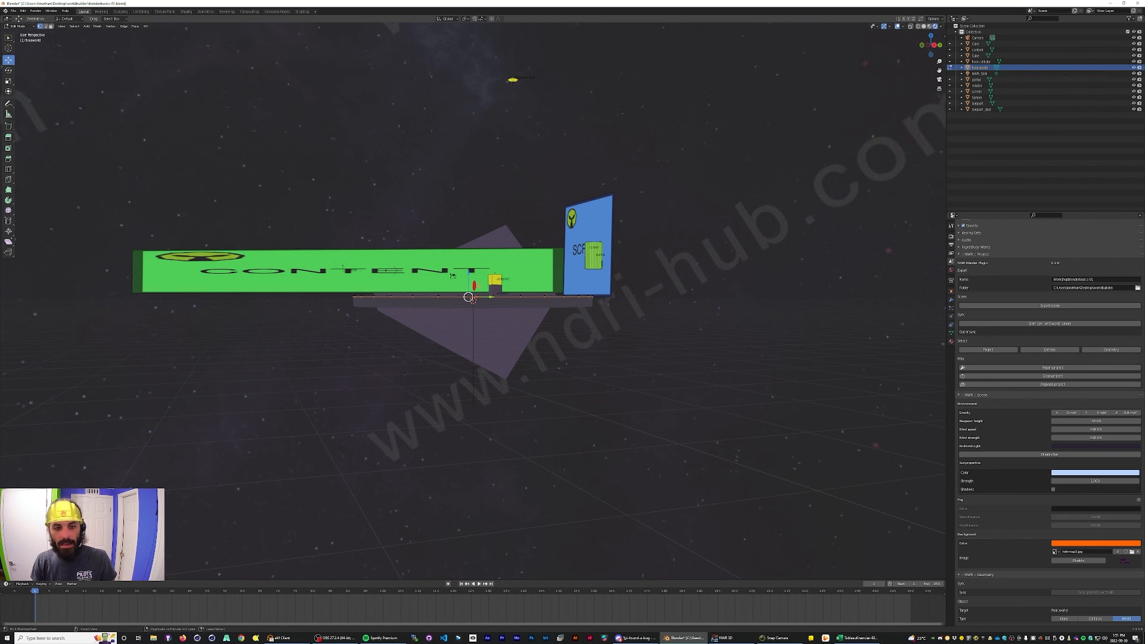
key("ctrl+z")
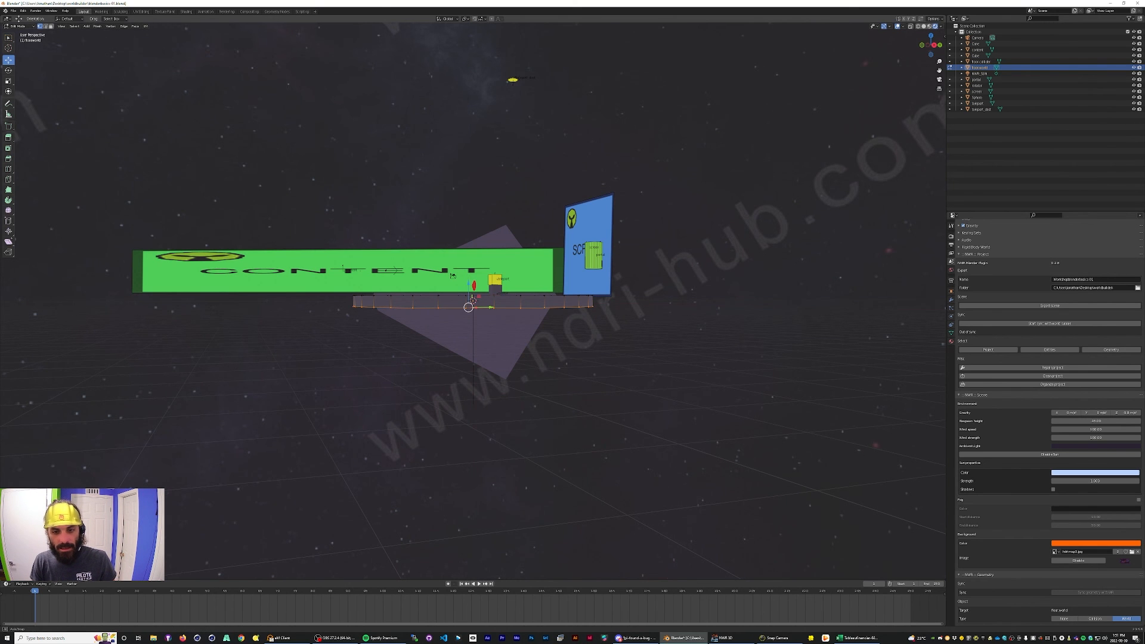
Add the remaining lower rim vertices to the selection and move them up along the Z axis to thin the platform.
middle_click_drag(452, 276, 636, 281)
middle_click_drag(581, 216, 618, 223)
left_click_drag(458, 301, 611, 315, "shift")
mouse_move(474, 301)
middle_mouse_down()
mouse_move(474, 280)
mouse_move(473, 298)
middle_mouse_up()
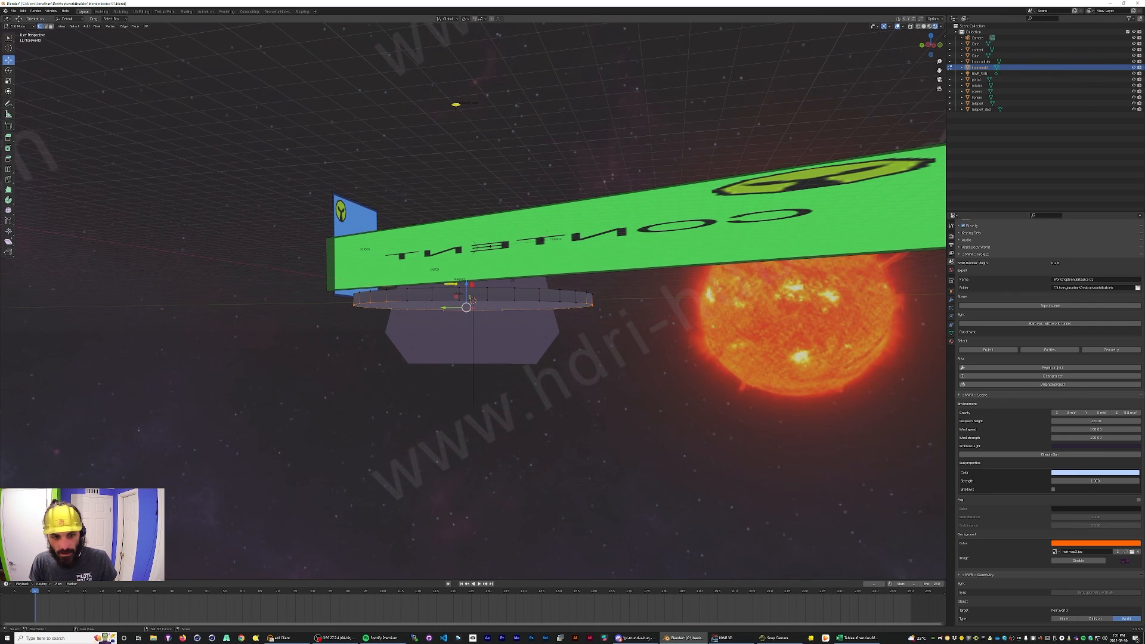
left_click_drag(401, 294, 579, 310, "shift")
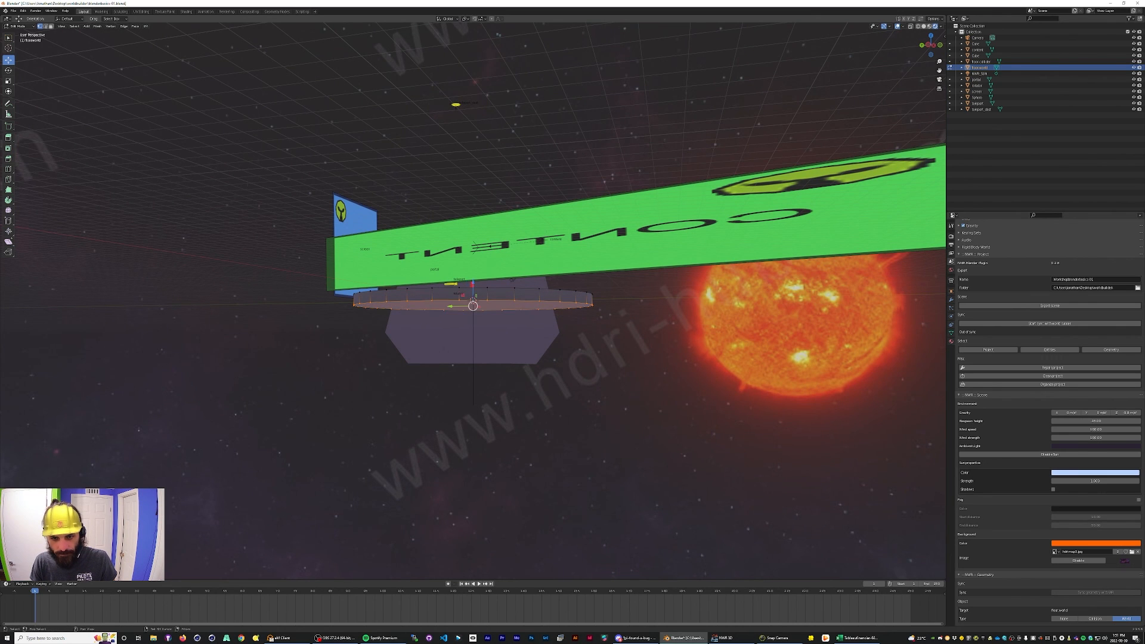
key("g")
key("z")
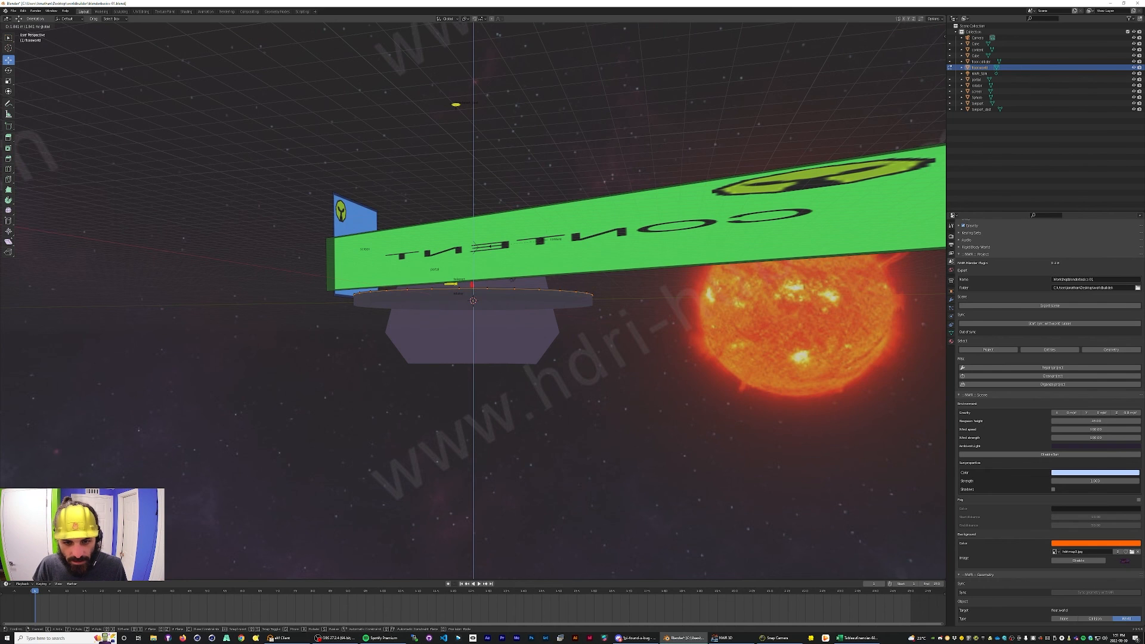
left_click(512, 280)
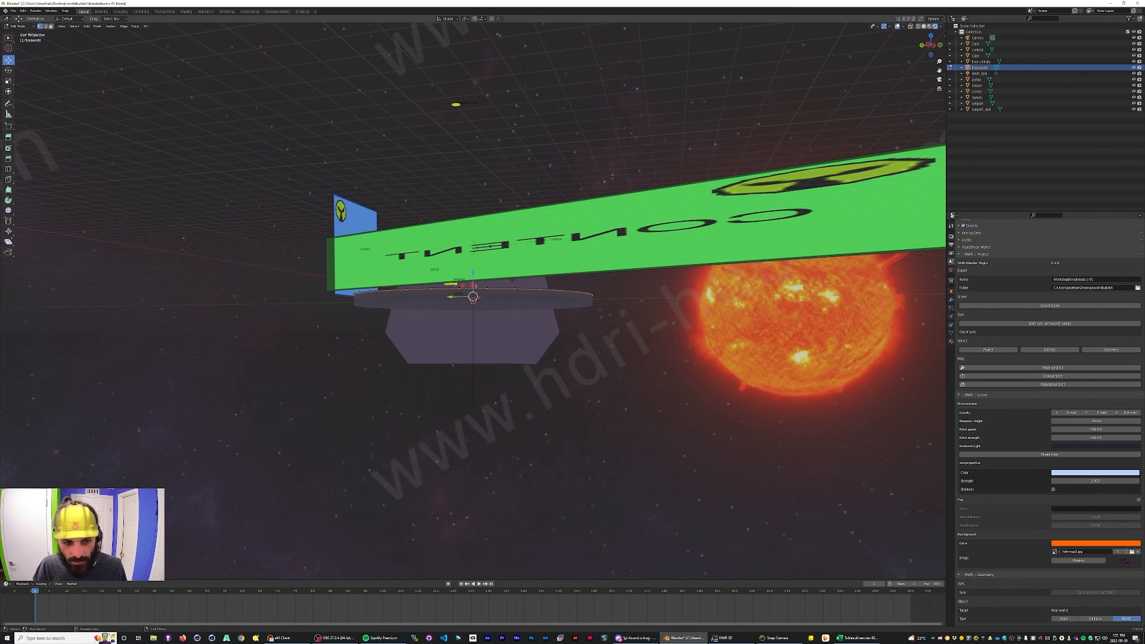
Export the scene with the plugin and inspect the thinned platform in the standalone 3D viewer.
middle_click_drag(512, 280, 563, 284)
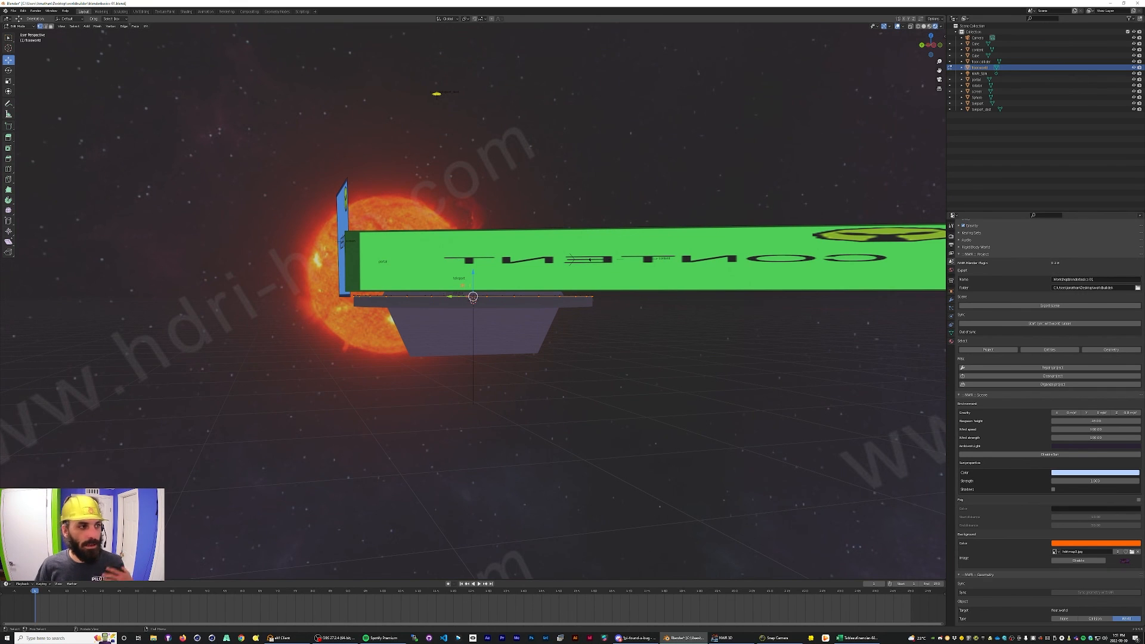
key("w")
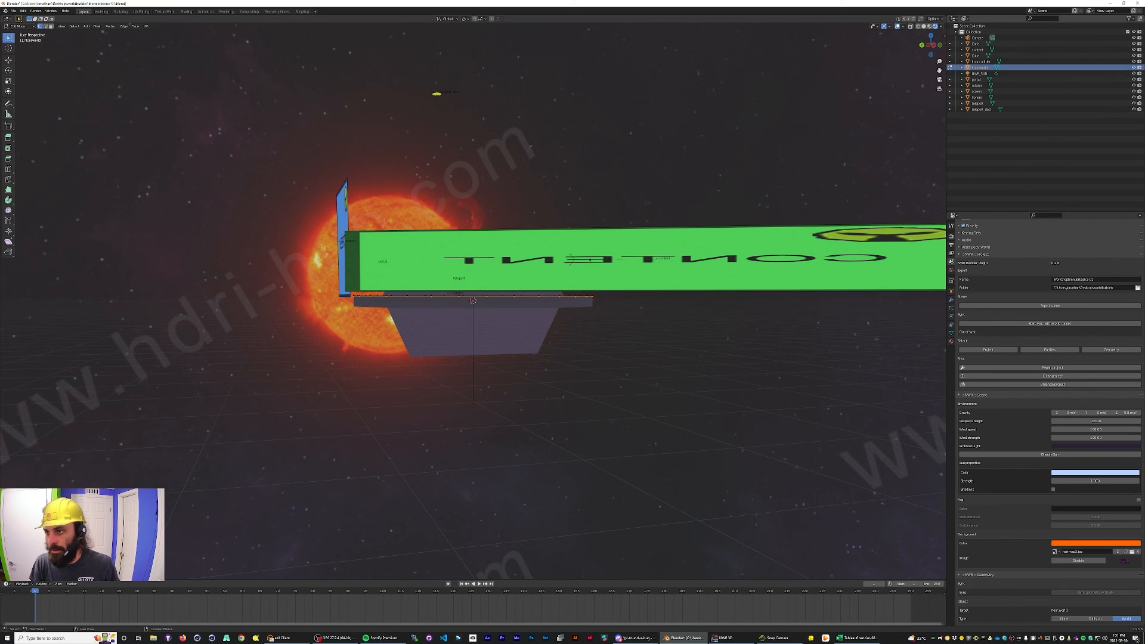
left_click(1050, 305)
left_click(714, 636)
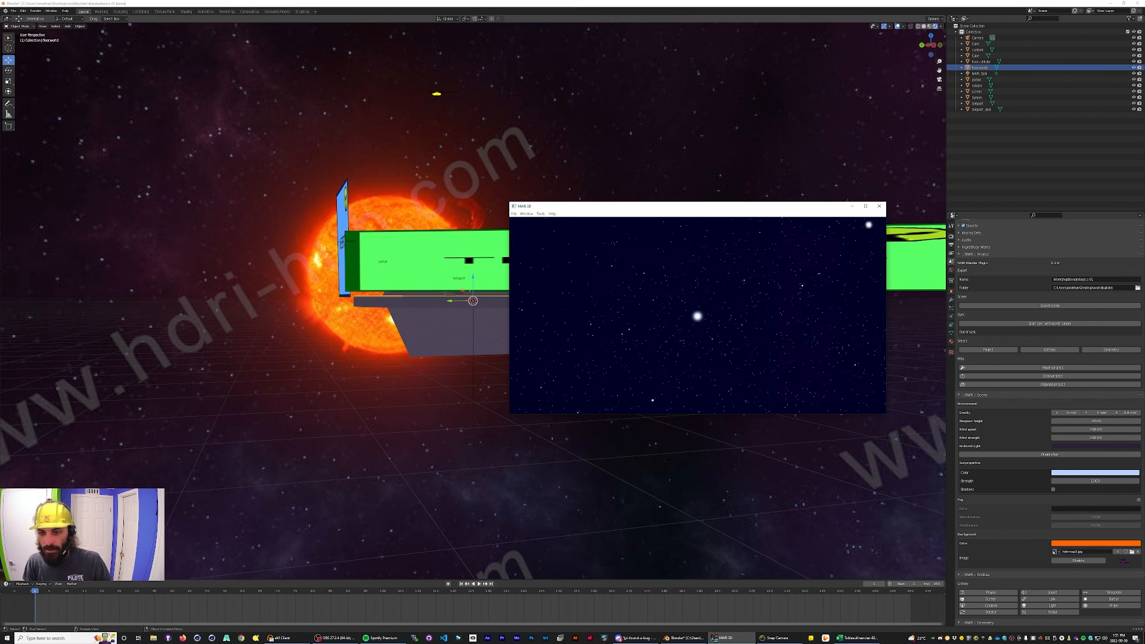
key("s")
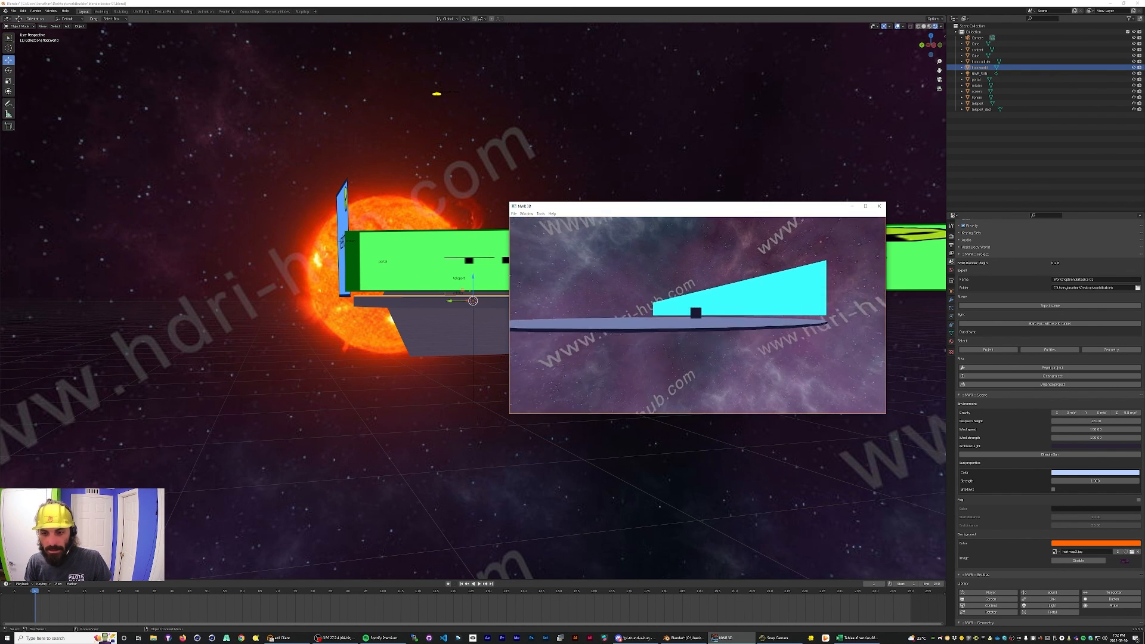
key("alt+Tab")
Delete the large green CONTENT box from the scene and select the round platform.
key("w")
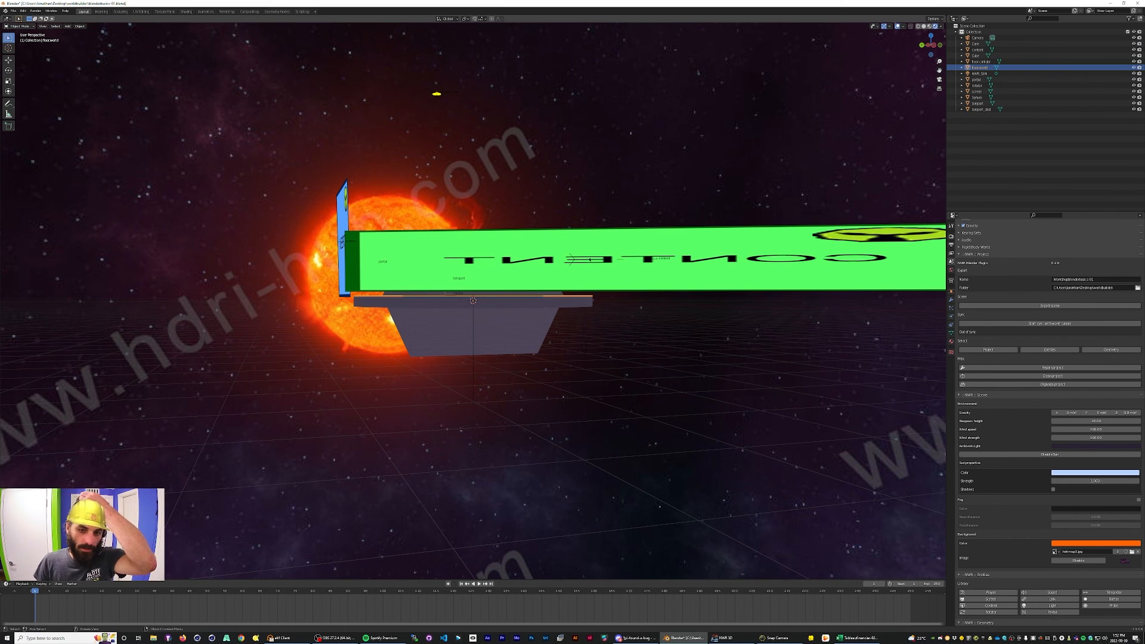
key("Delete")
middle_click_drag(493, 279, 523, 287)
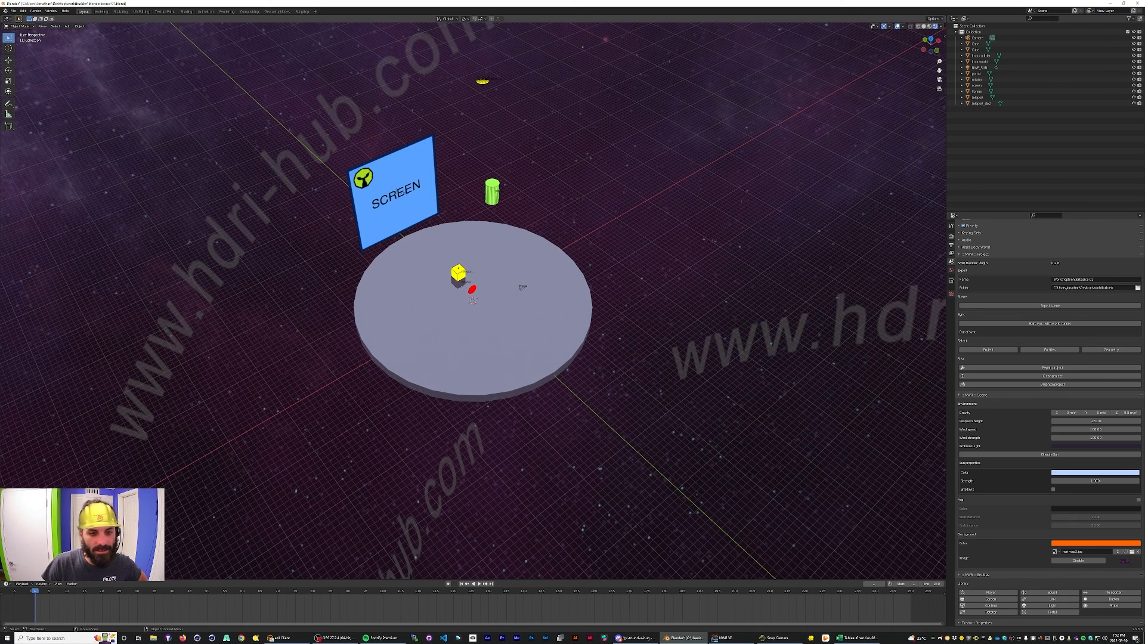
left_click(522, 288)
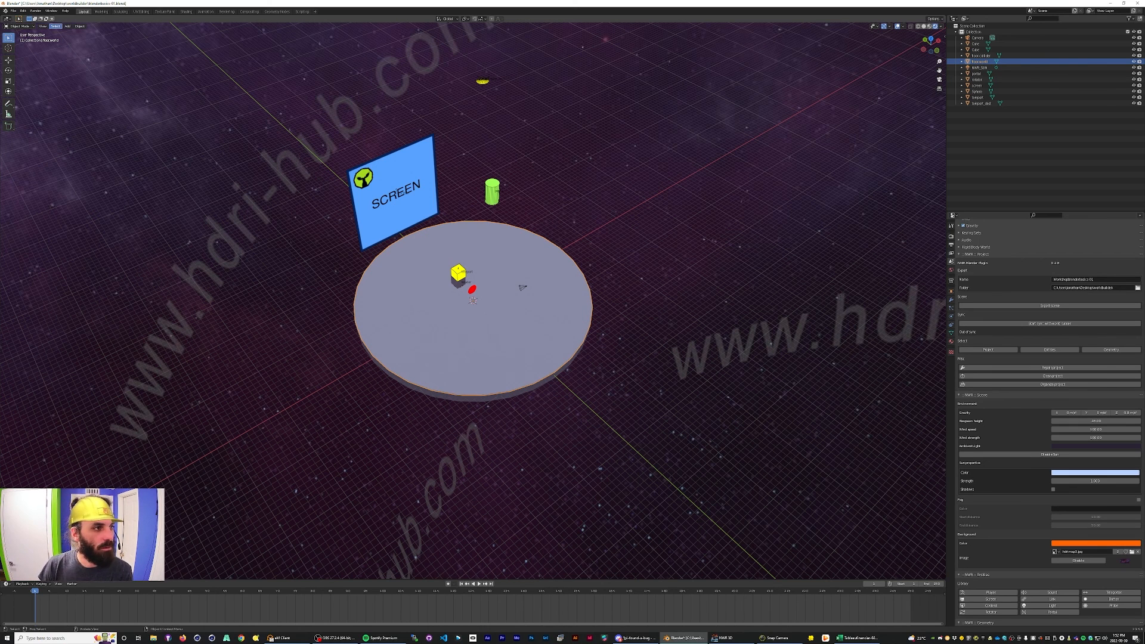
Add a cube mesh and raise it along the Z axis above the platform's centre.
left_click(67, 27)
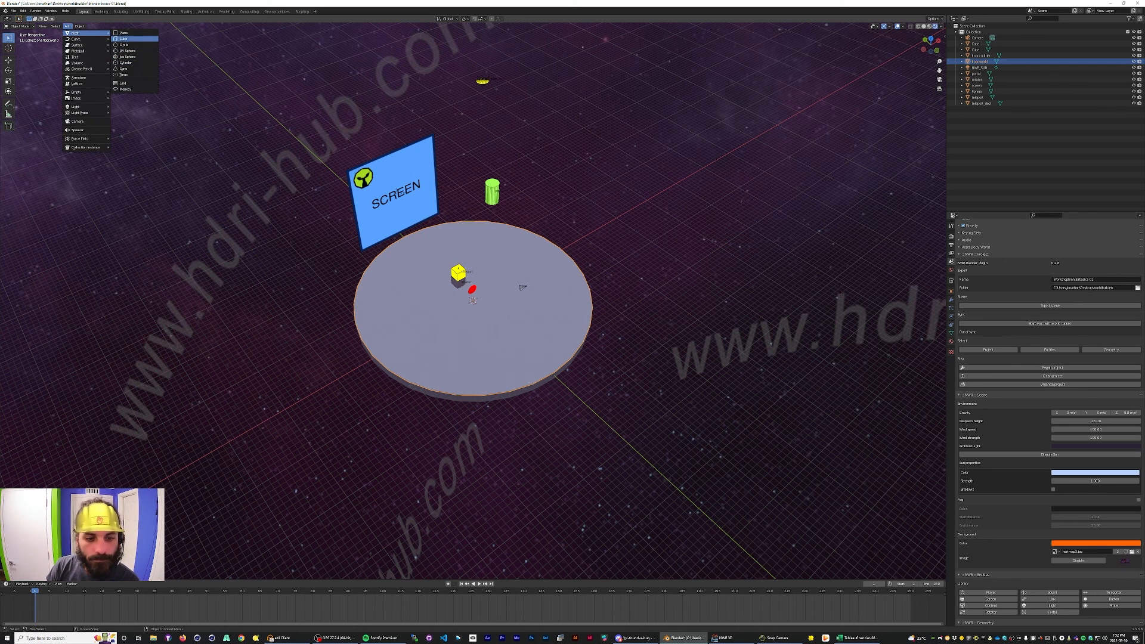
left_click(128, 39)
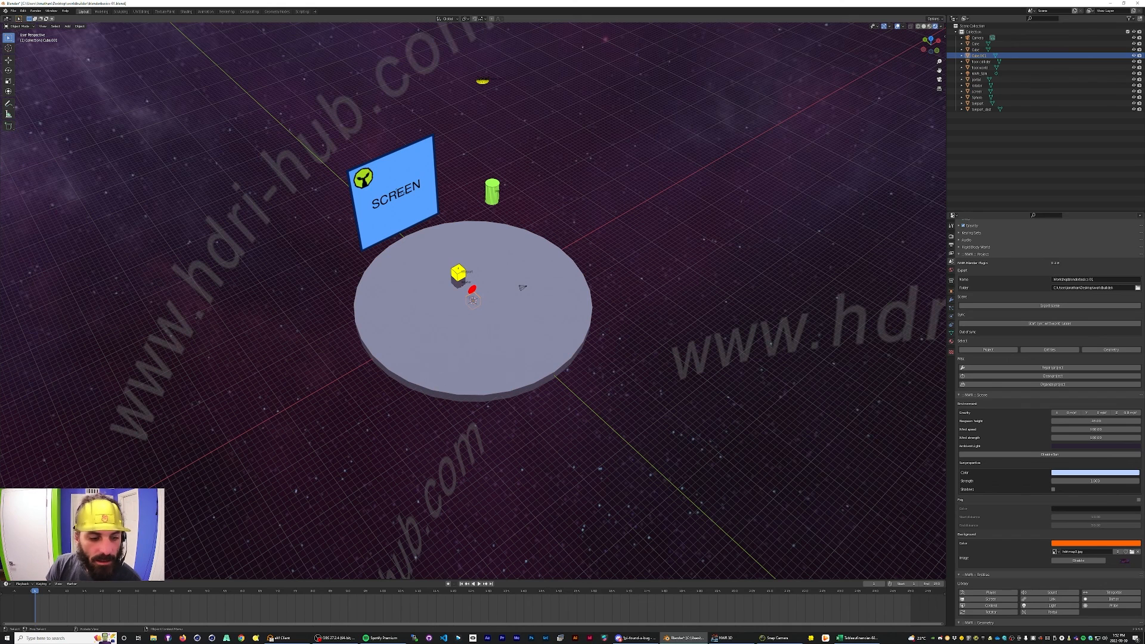
left_click(9, 60)
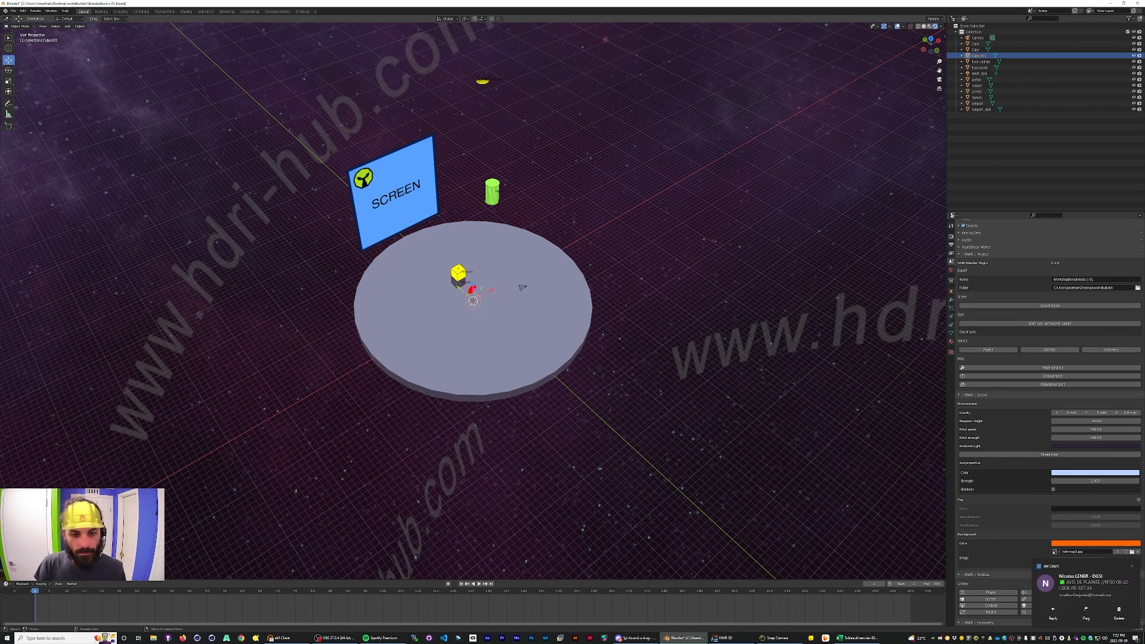
left_click_drag(473, 287, 473, 236)
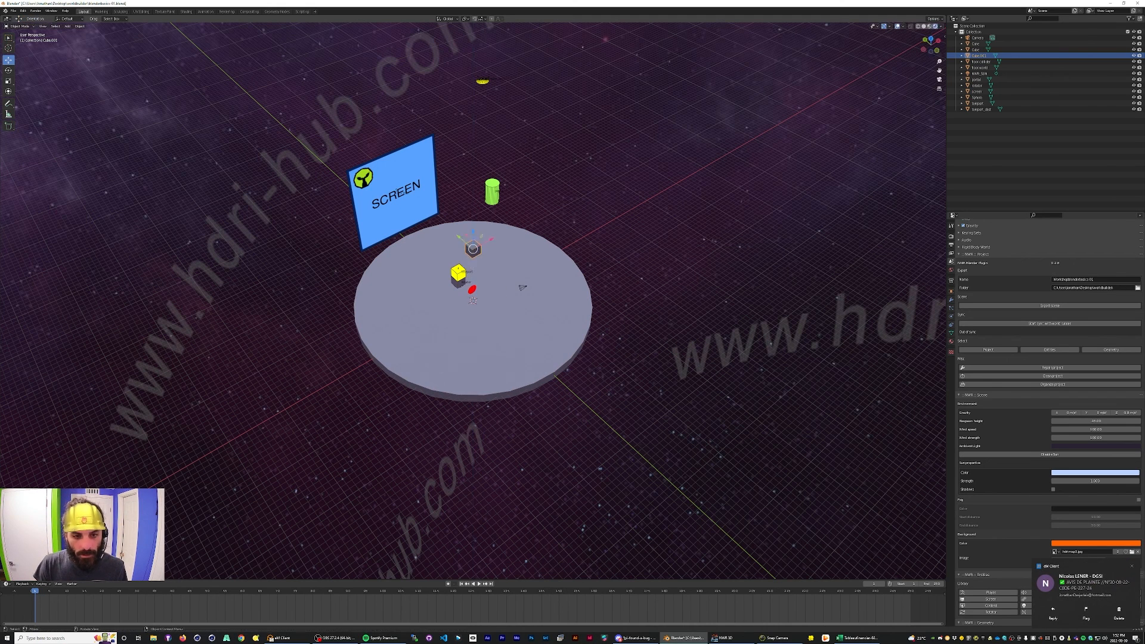
Scale the cube along Z and Y into a tall slab, and move it along X to the platform's edge.
left_click(9, 81)
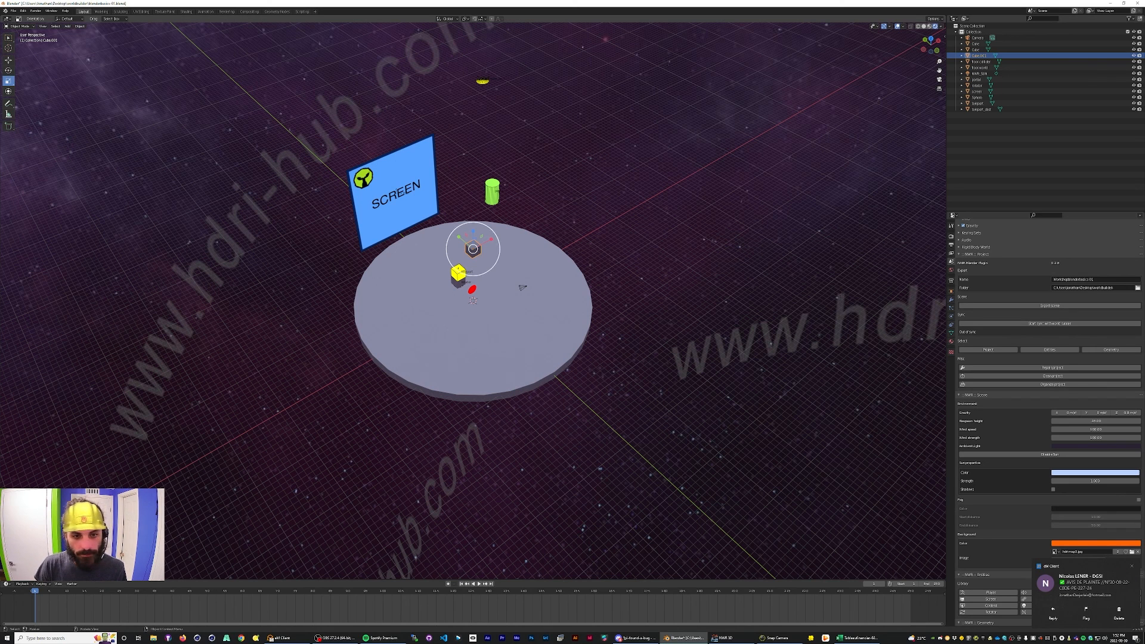
left_click_drag(473, 234, 473, 73)
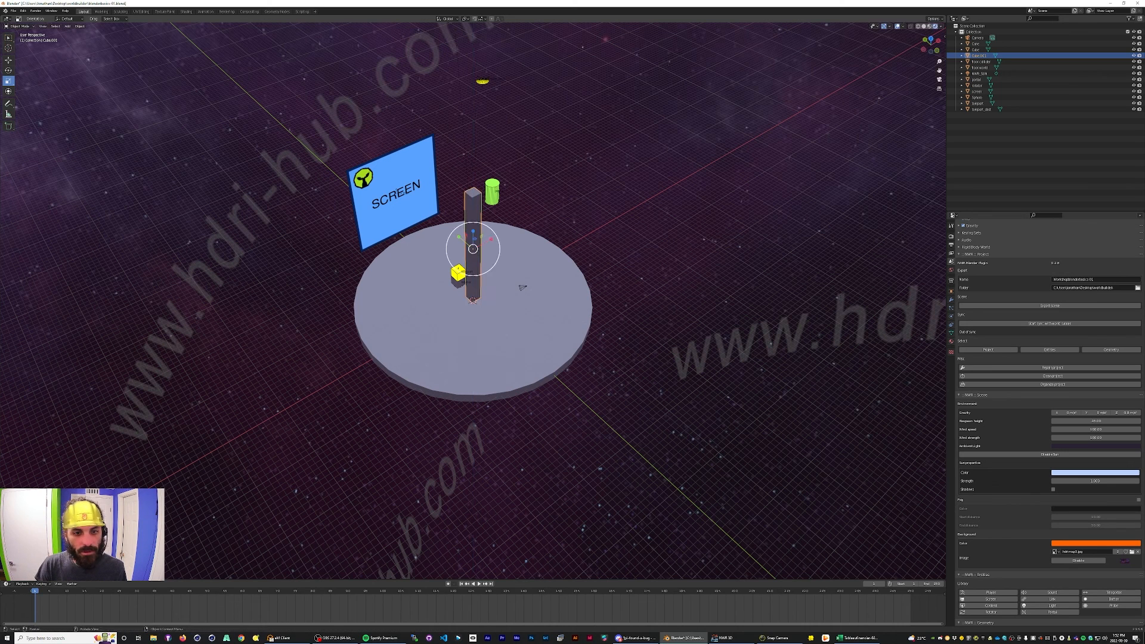
left_click_drag(458, 237, 389, 216)
left_click(389, 216)
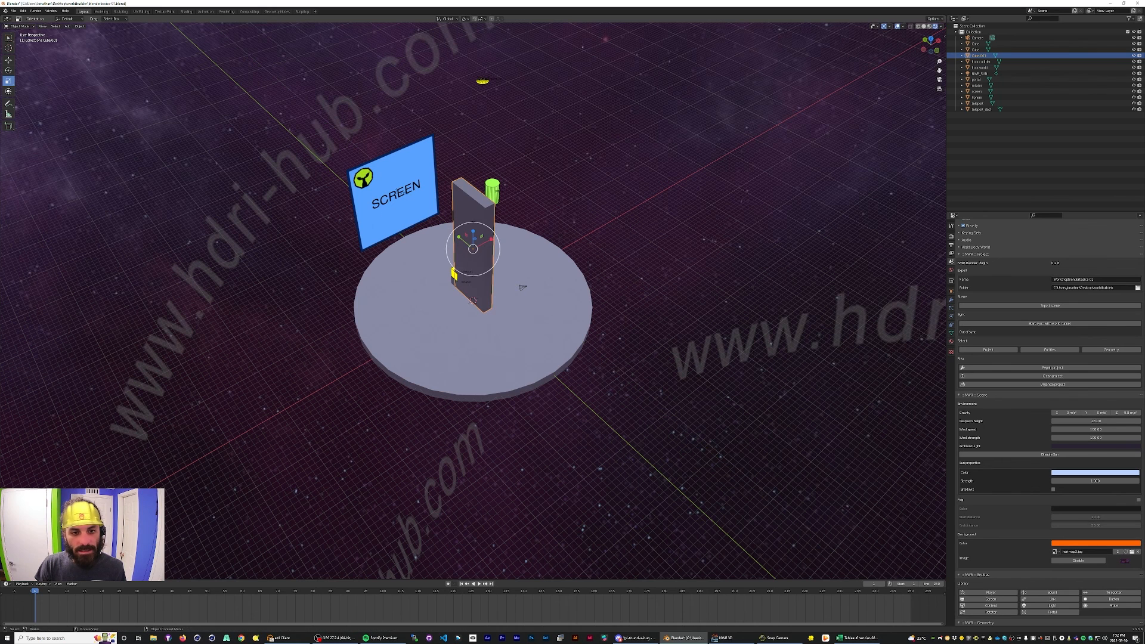
left_click(8, 59)
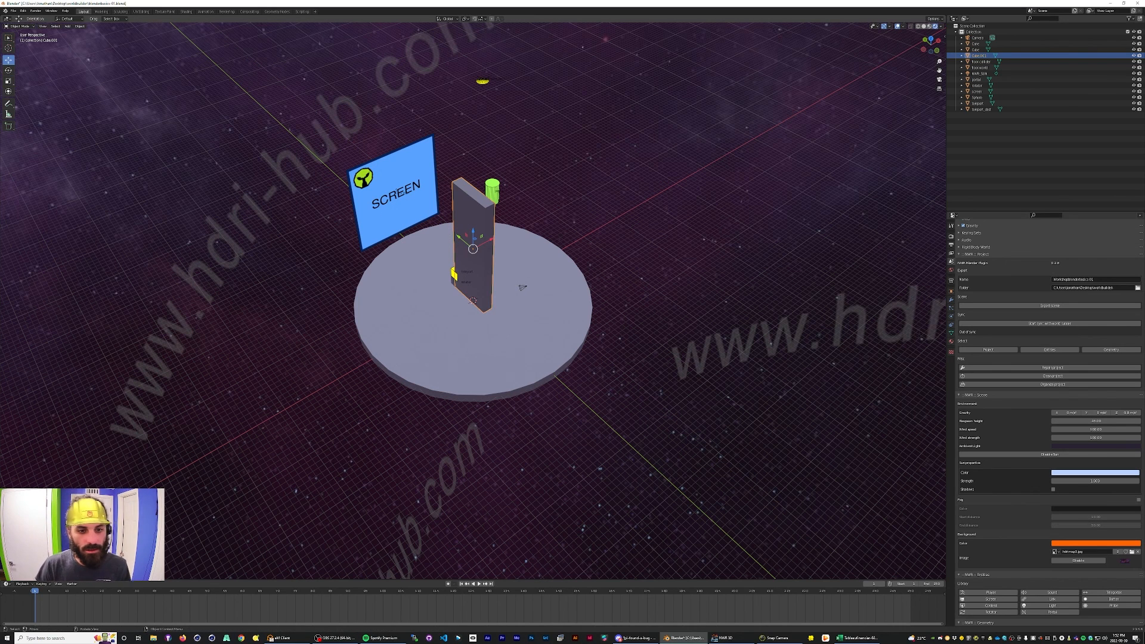
left_click_drag(491, 239, 576, 194)
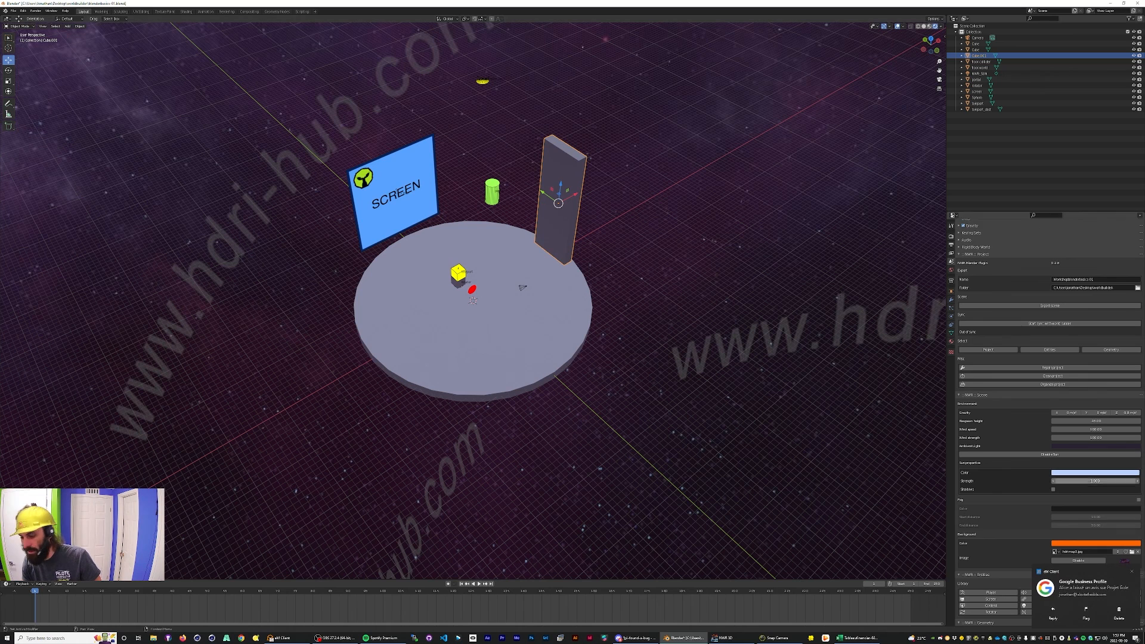
Assign the slab a plugin geometry type, export the scene, and check it in the standalone 3D viewer.
scroll(1074, 481, "down", 3)
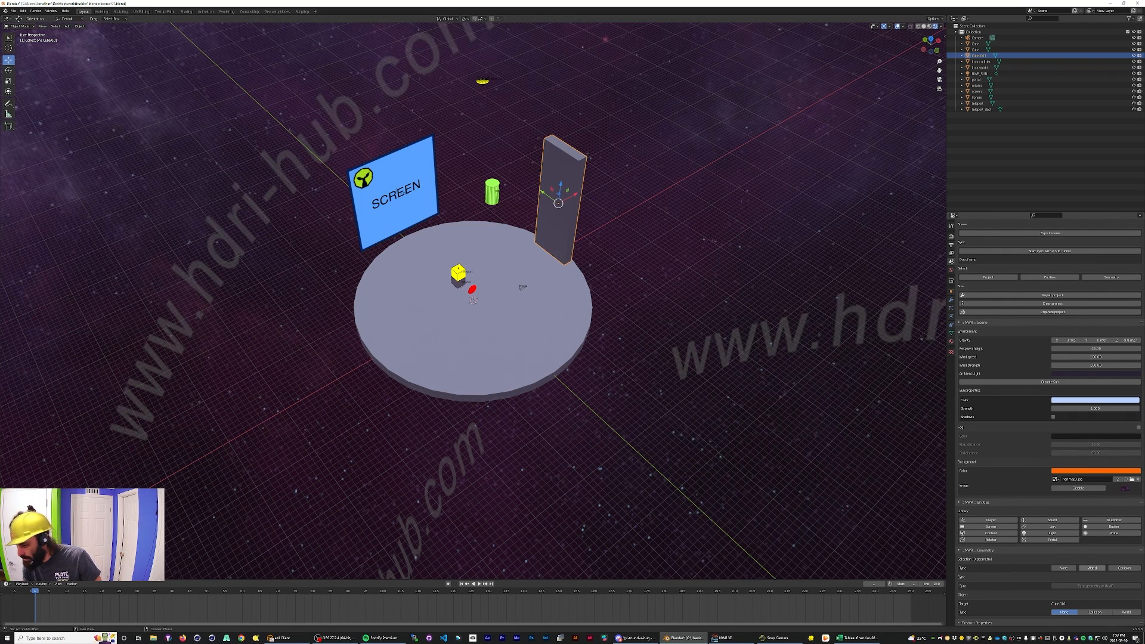
left_click(1093, 568)
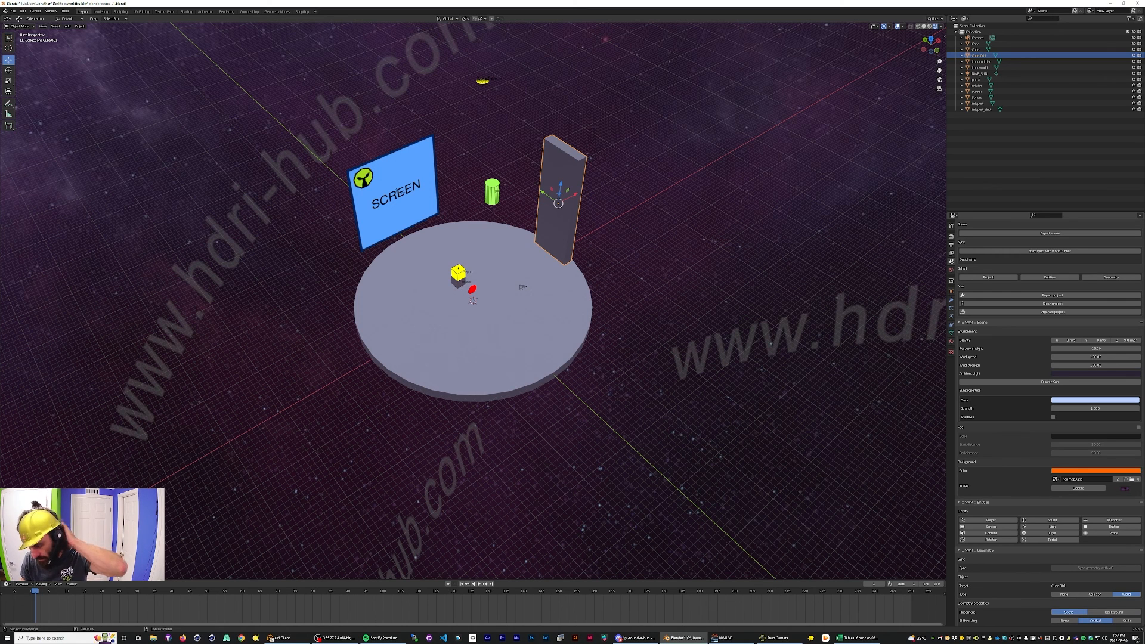
scroll(991, 522, "up", 5)
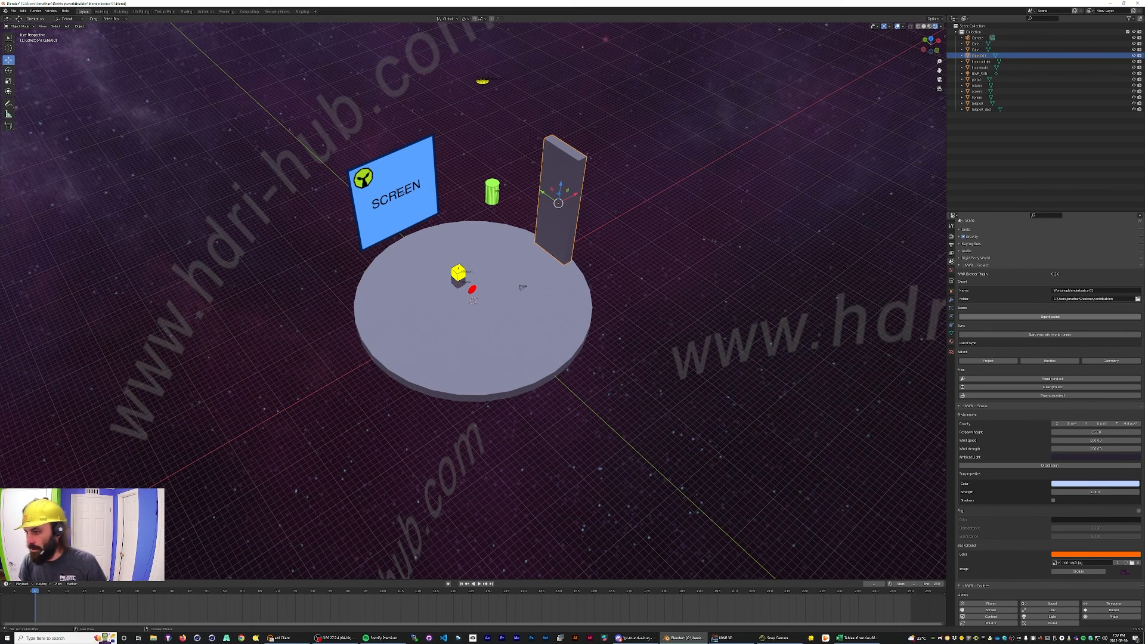
left_click(1050, 316)
left_click(726, 637)
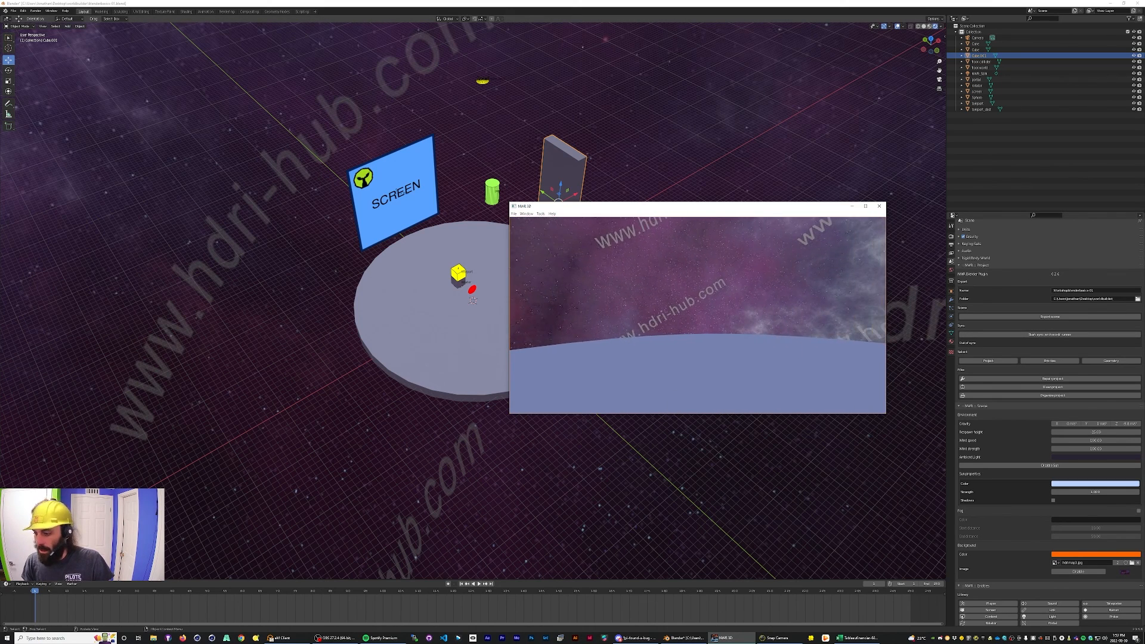
Create a plugin material for the slab and rename it.
scroll(1047, 418, "down", 5)
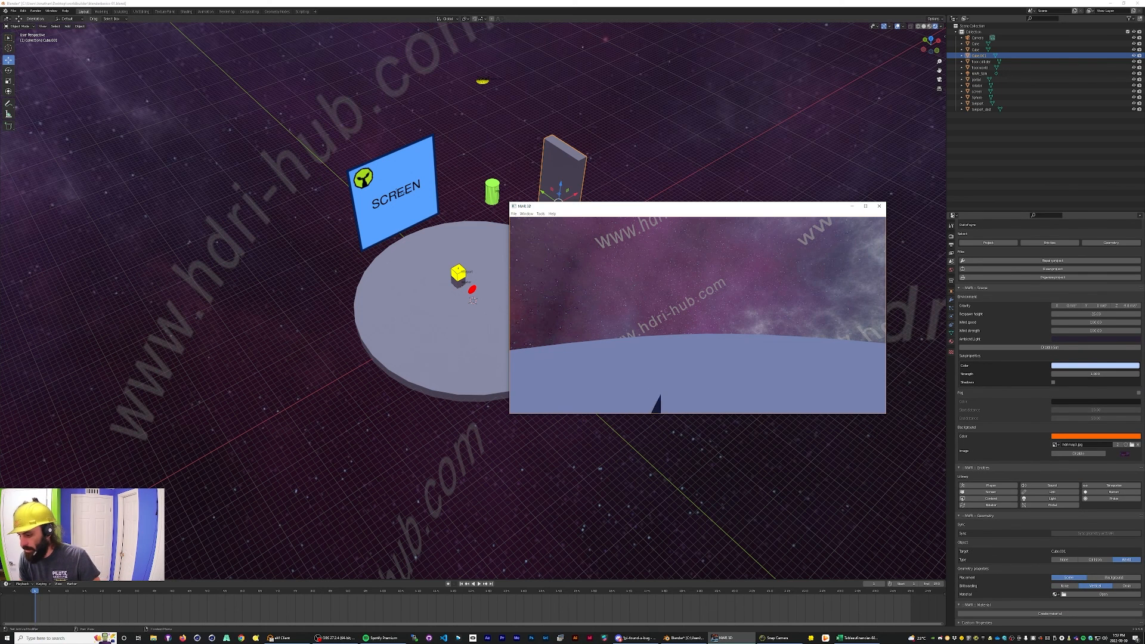
left_click(1050, 613)
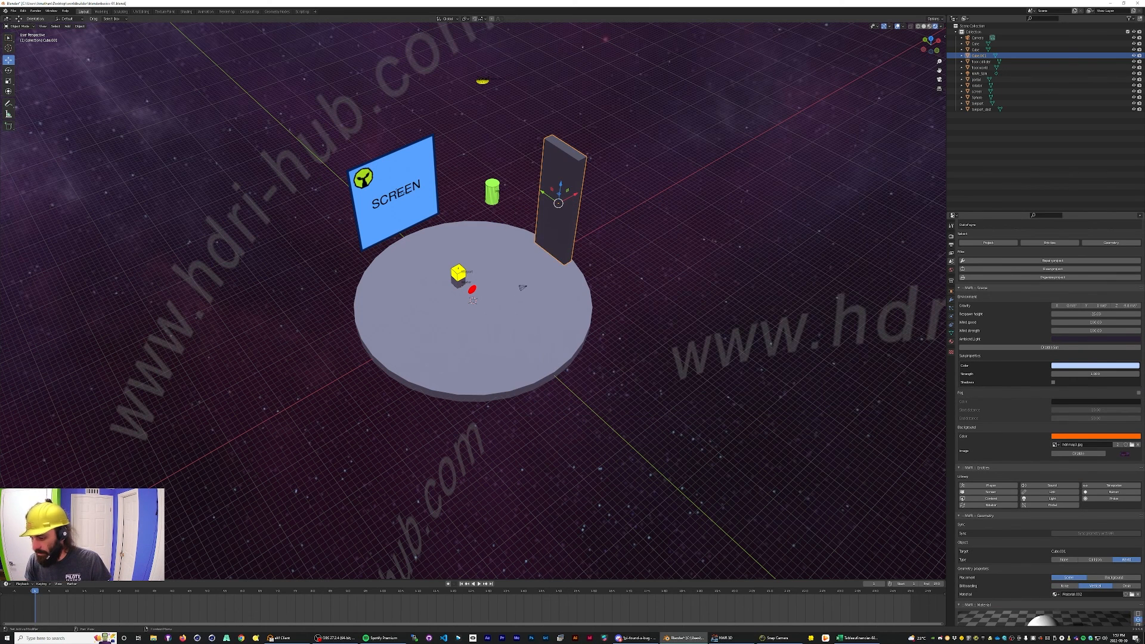
scroll(1045, 561, "down", 4)
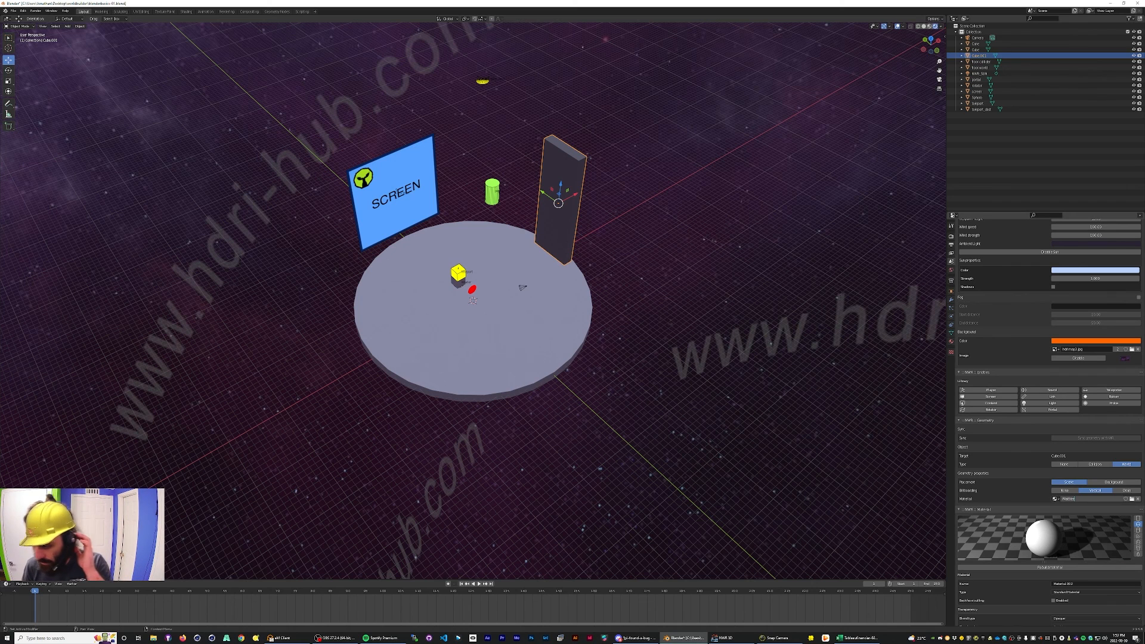
key("Return")
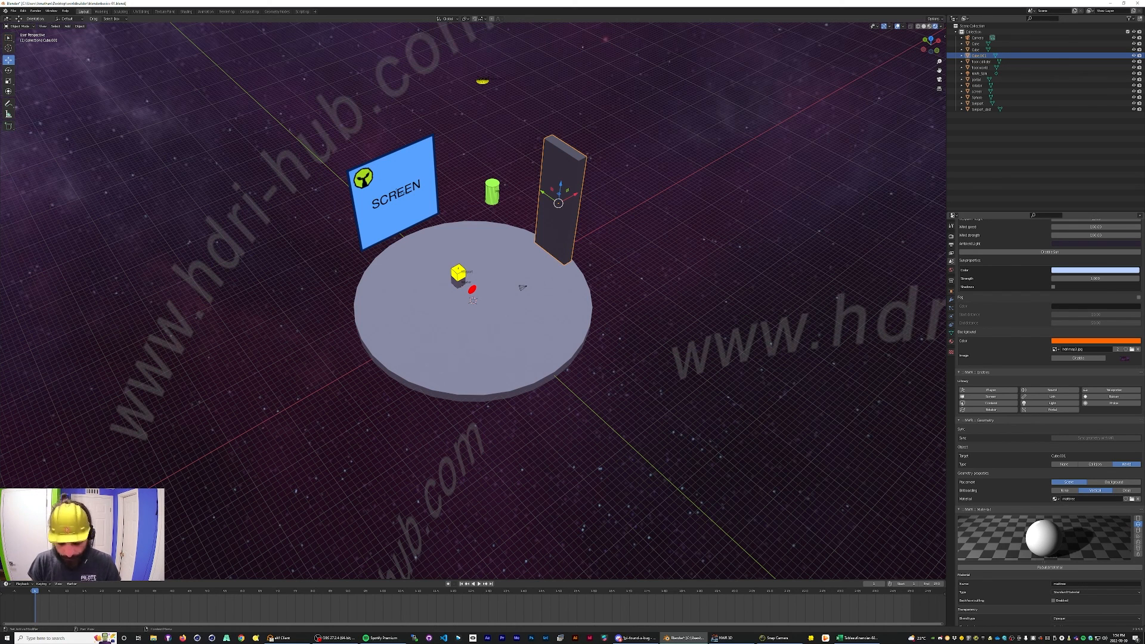
Export the scene again, walk around the slab in the 3D viewer, and move the viewer window off the slab in Blender.
scroll(1044, 537, "up", 8)
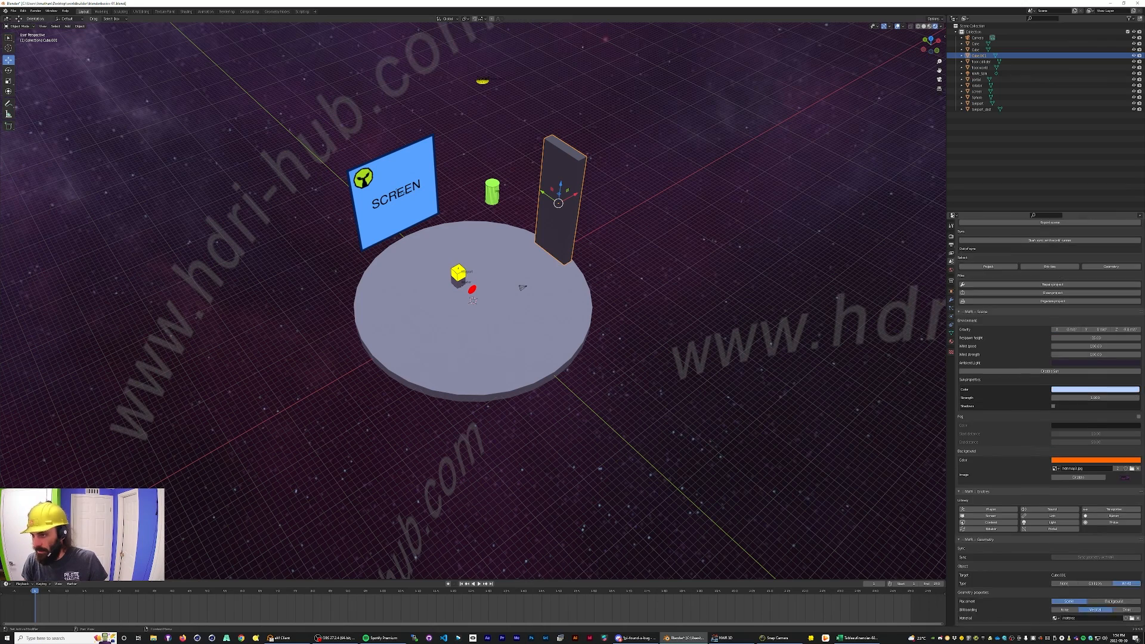
left_click(1050, 306)
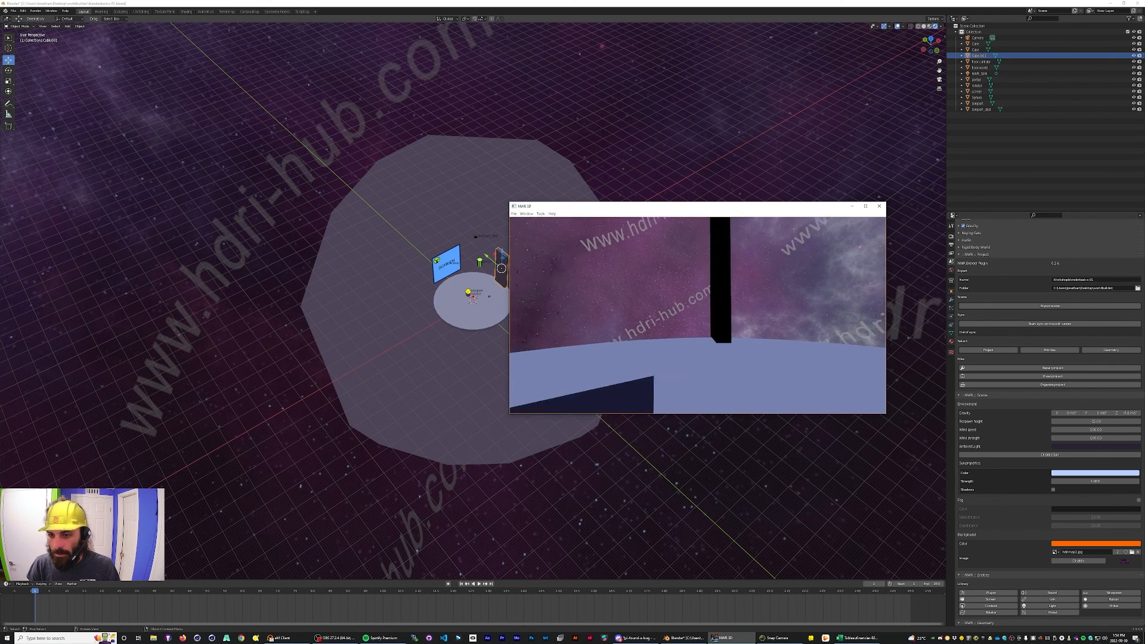
key("w")
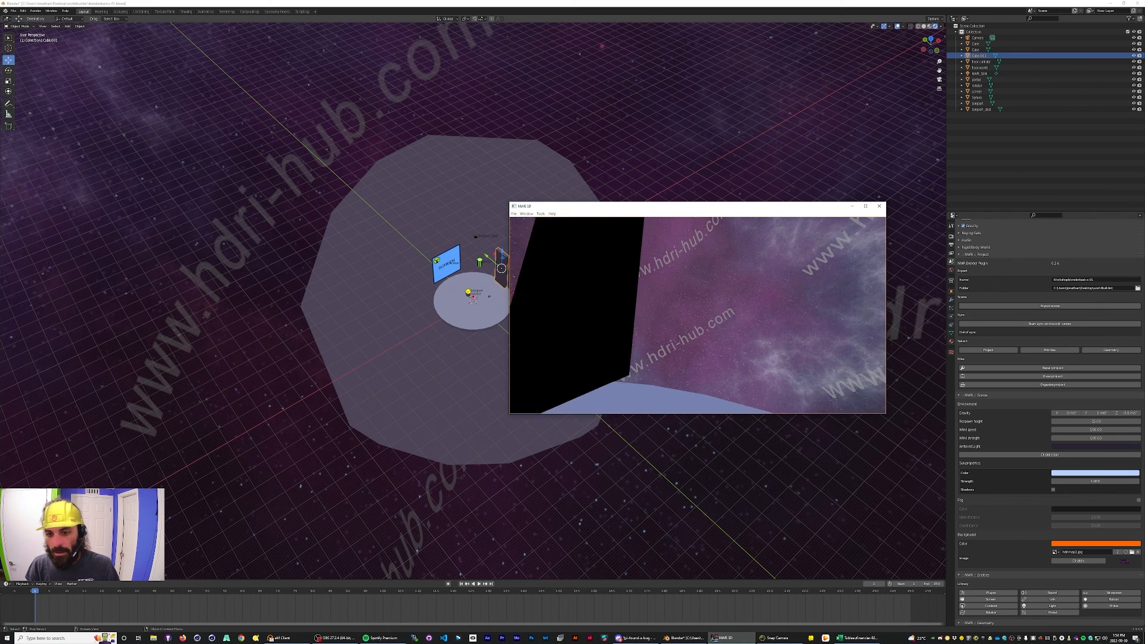
key("a")
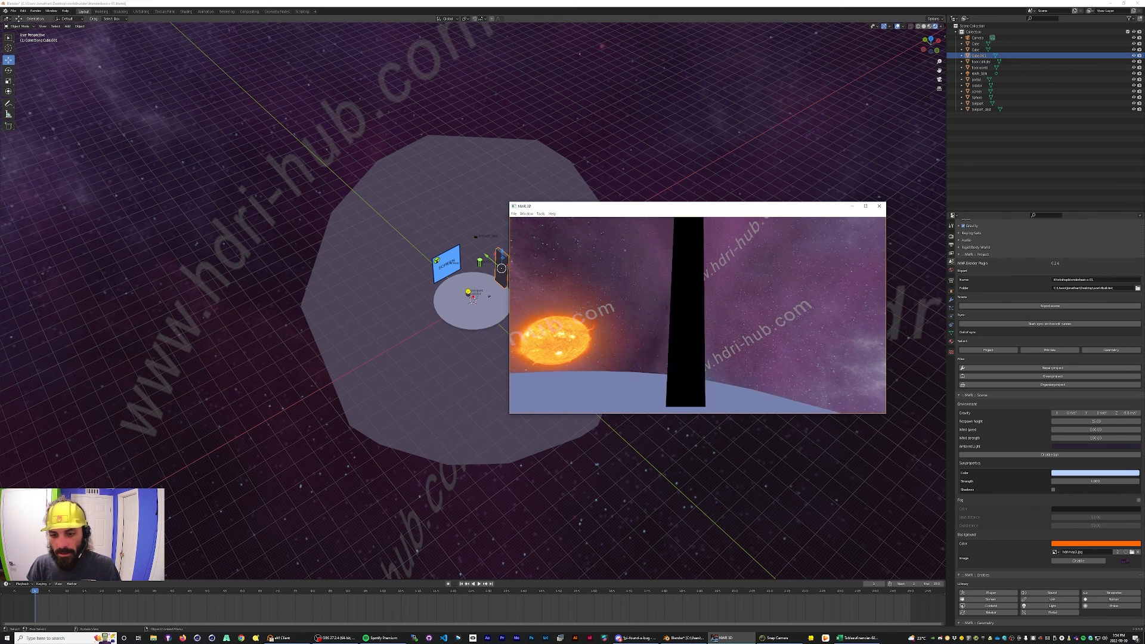
key("a")
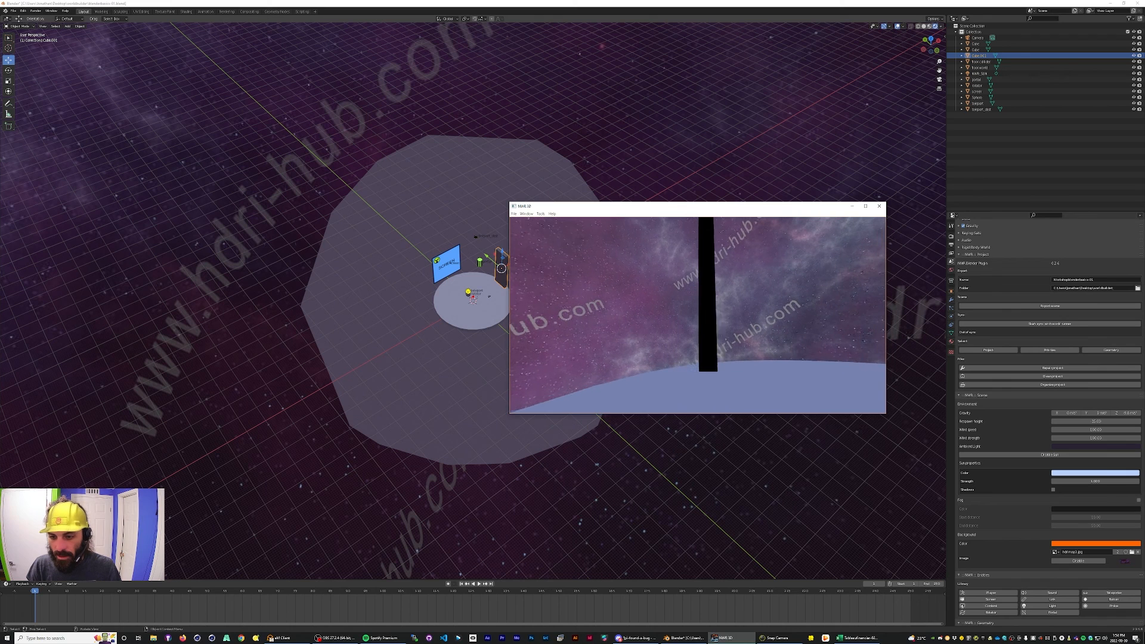
key("a")
left_click_drag(760, 209, 428, 310)
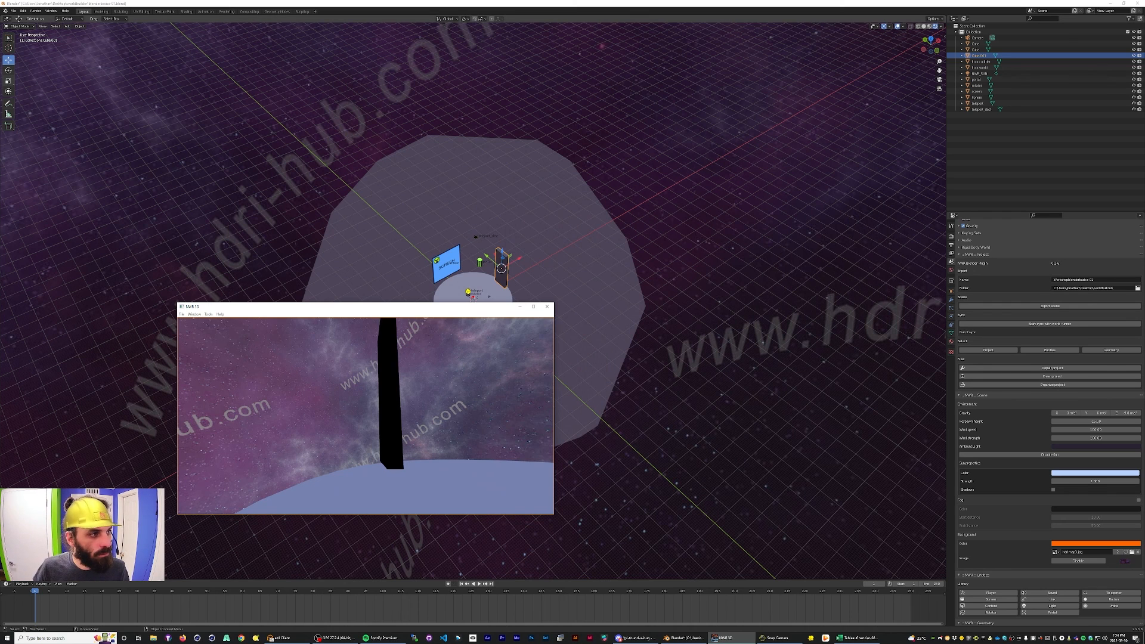
Rescale the slab with the Scale tool so its wide side runs along the X axis, and save the Blender file.
left_click(8, 80)
scroll(1044, 311, "down", 15)
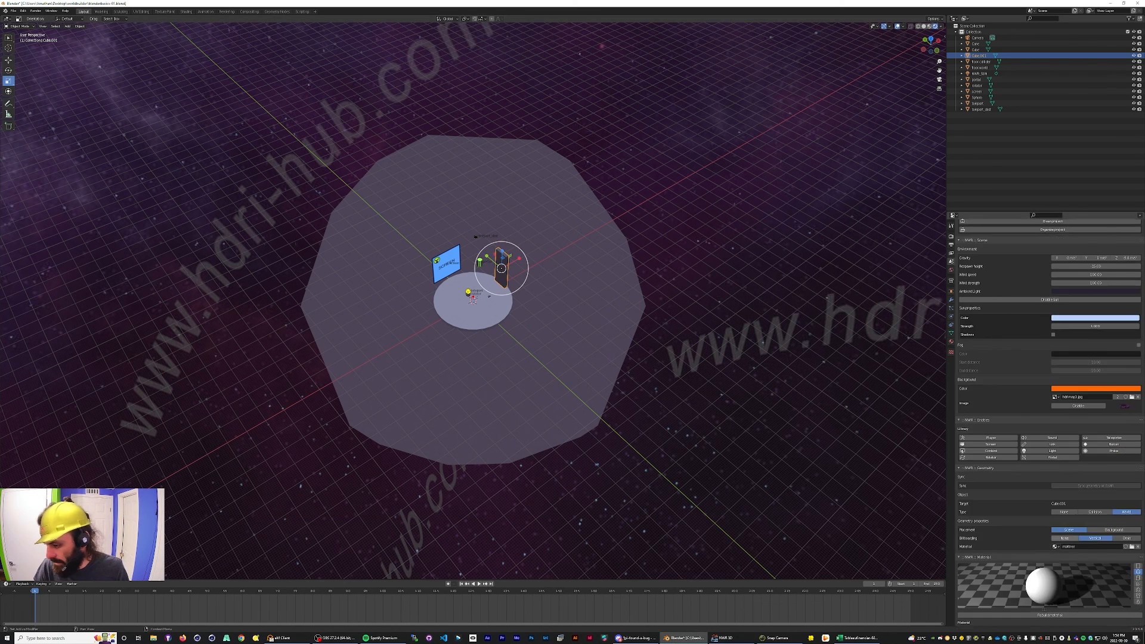
scroll(1044, 311, "up", 5)
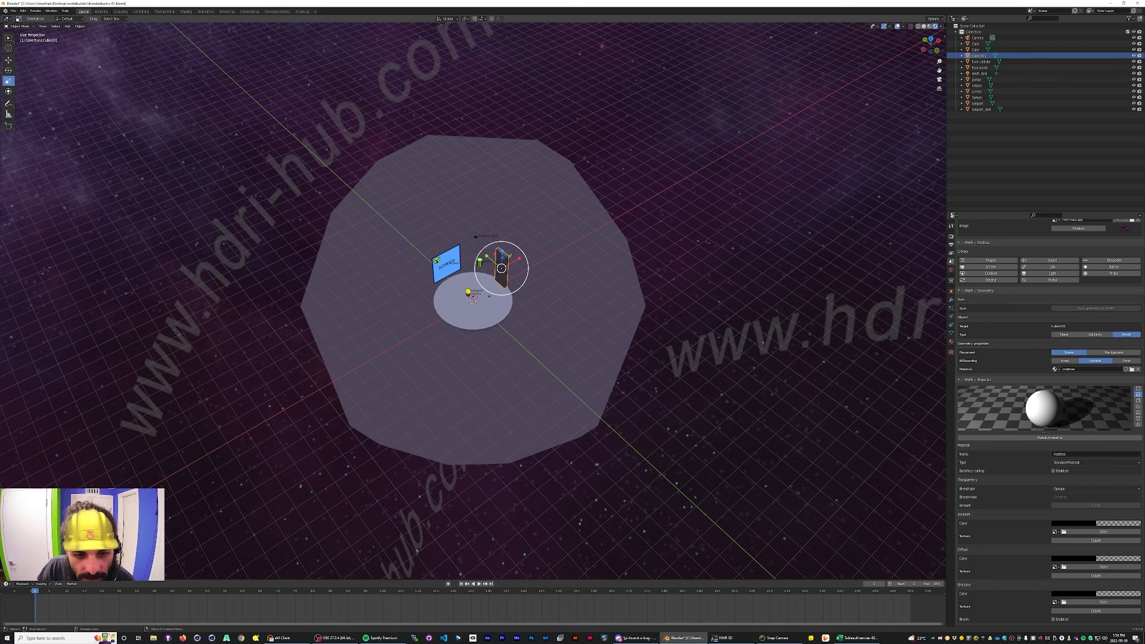
left_click_drag(488, 256, 569, 231)
key("Escape")
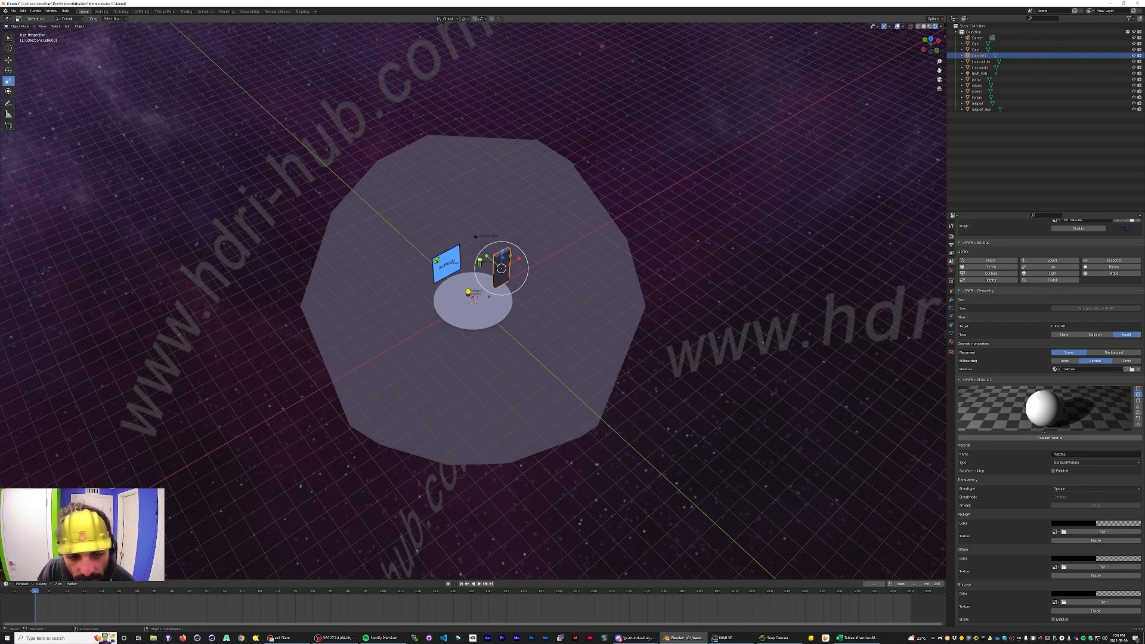
key("ctrl+s")
scroll(1050, 417, "up", 8)
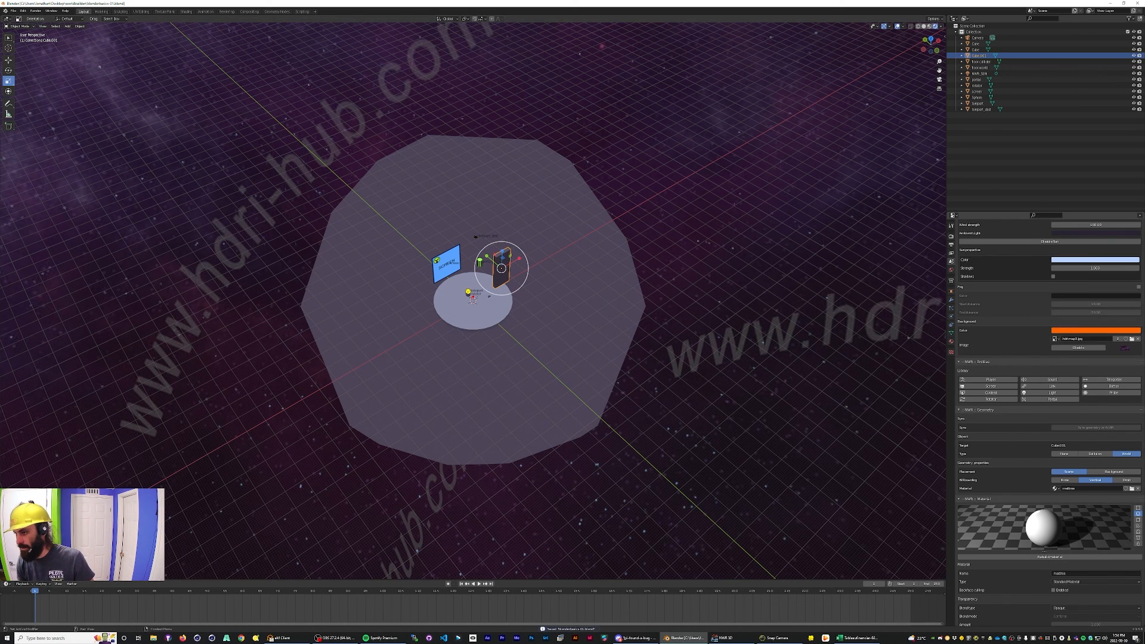
scroll(1050, 418, "up", 4)
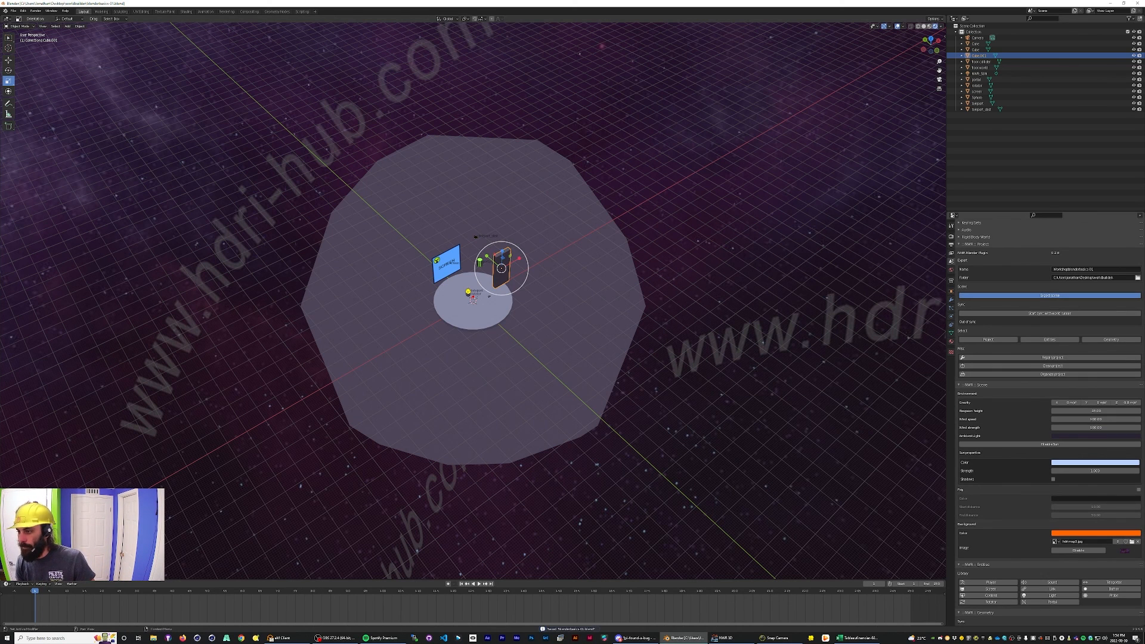
Export the scene again and walk around the rescaled slab in the standalone 3D viewer.
left_click(1050, 295)
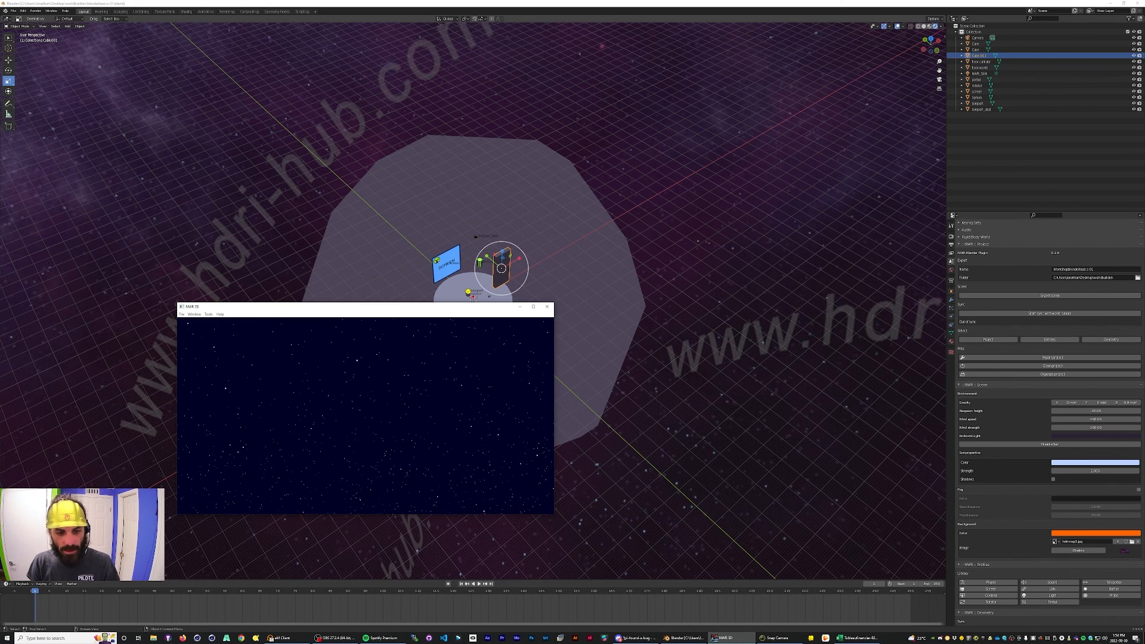
left_click_drag(424, 306, 831, 236)
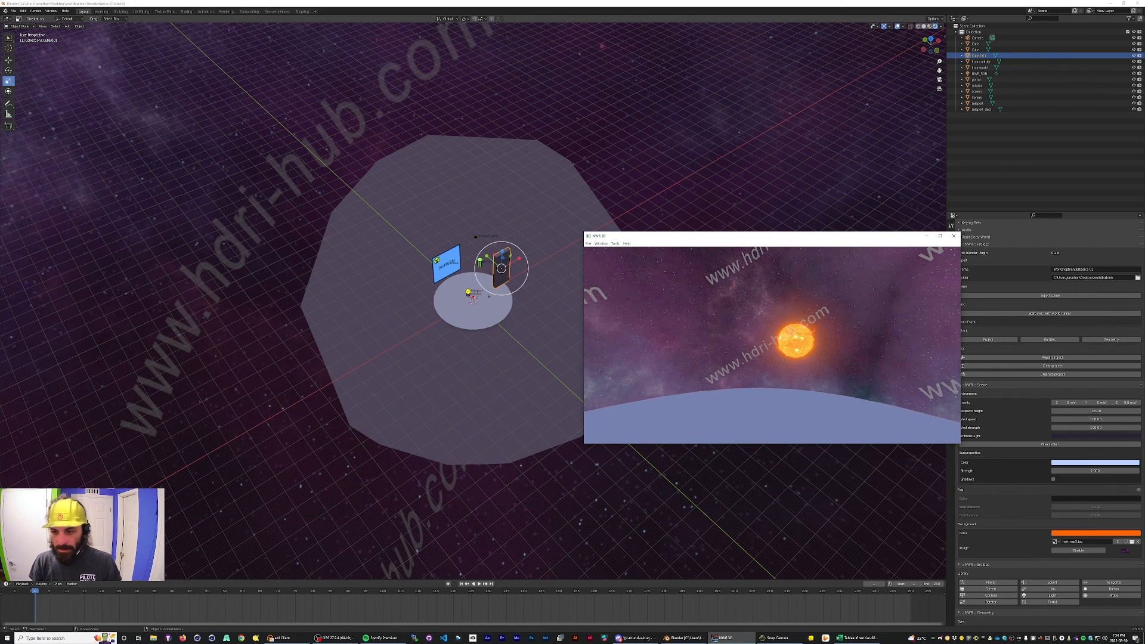
left_click(725, 437)
key("d")
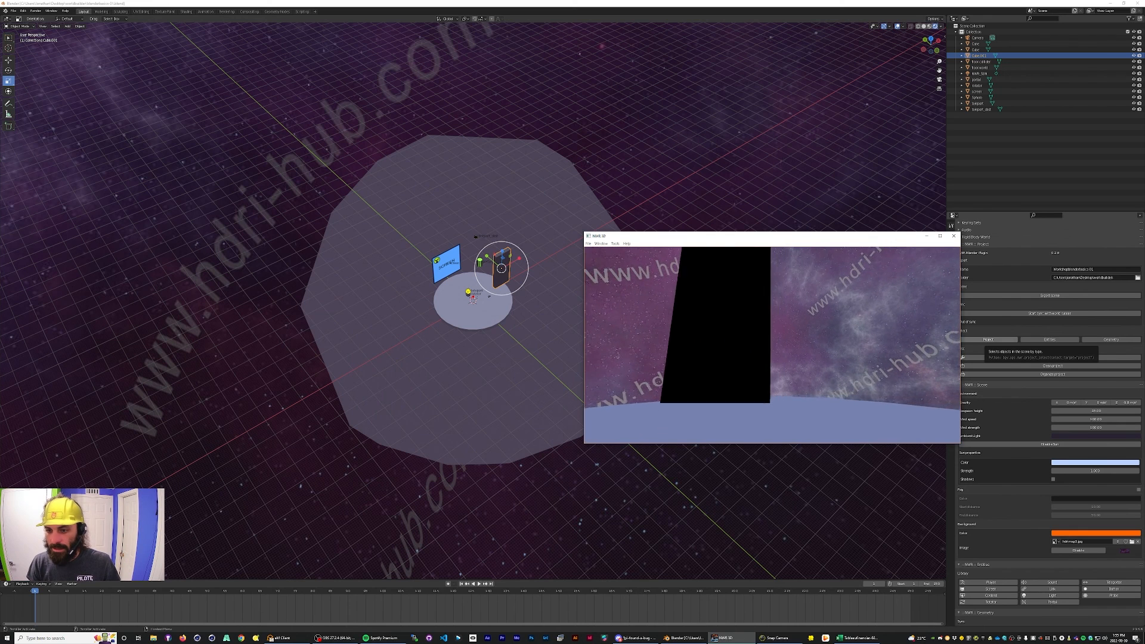
key("d")
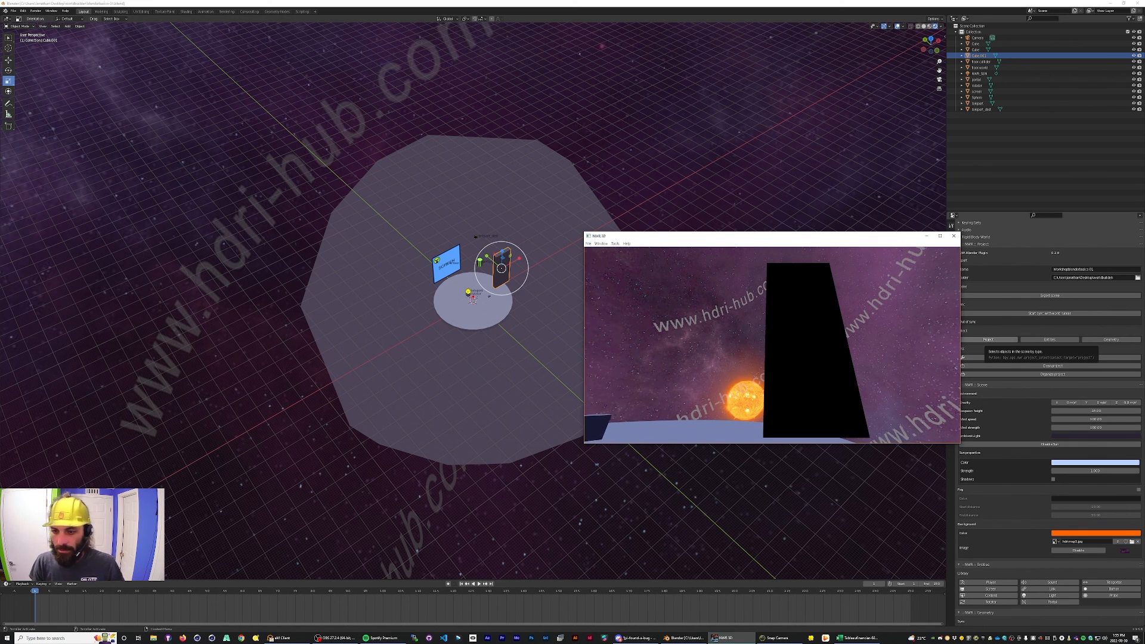
Enable the ambient texture of the slab's material in Blender and load the starry wallpaper JPG from the textures folder.
scroll(1050, 418, "down", 15)
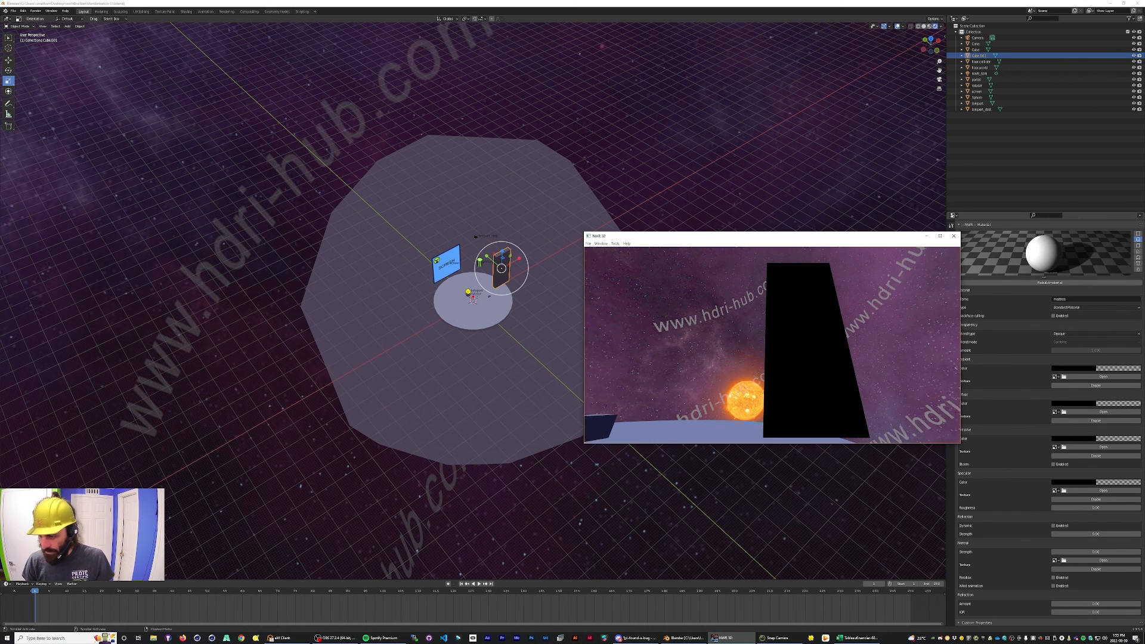
key("alt+Tab")
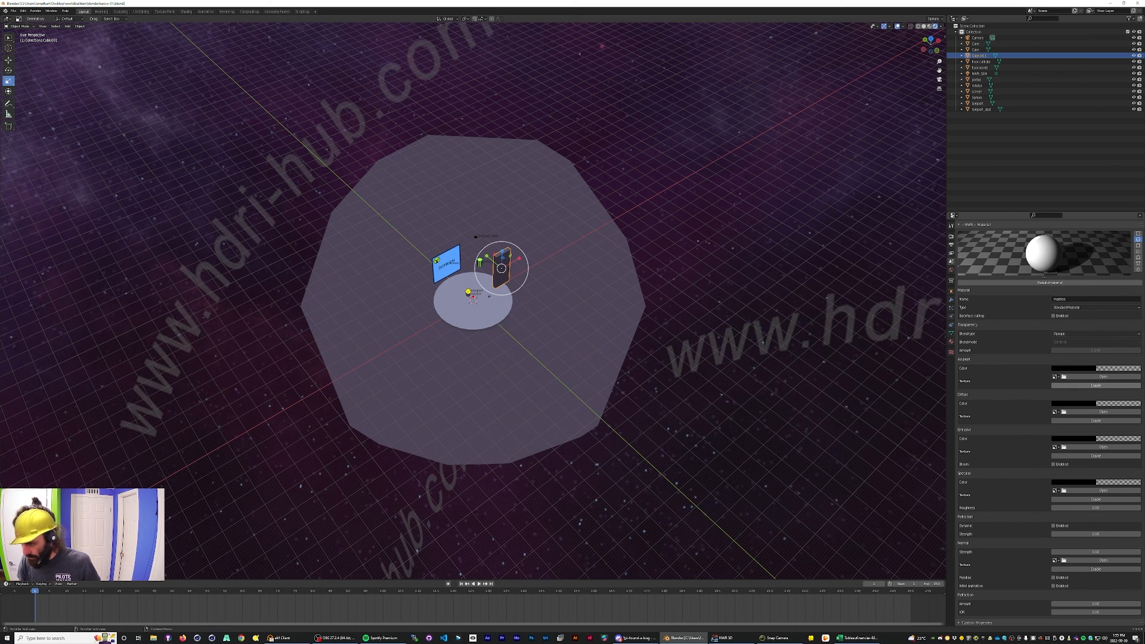
left_click(1096, 385)
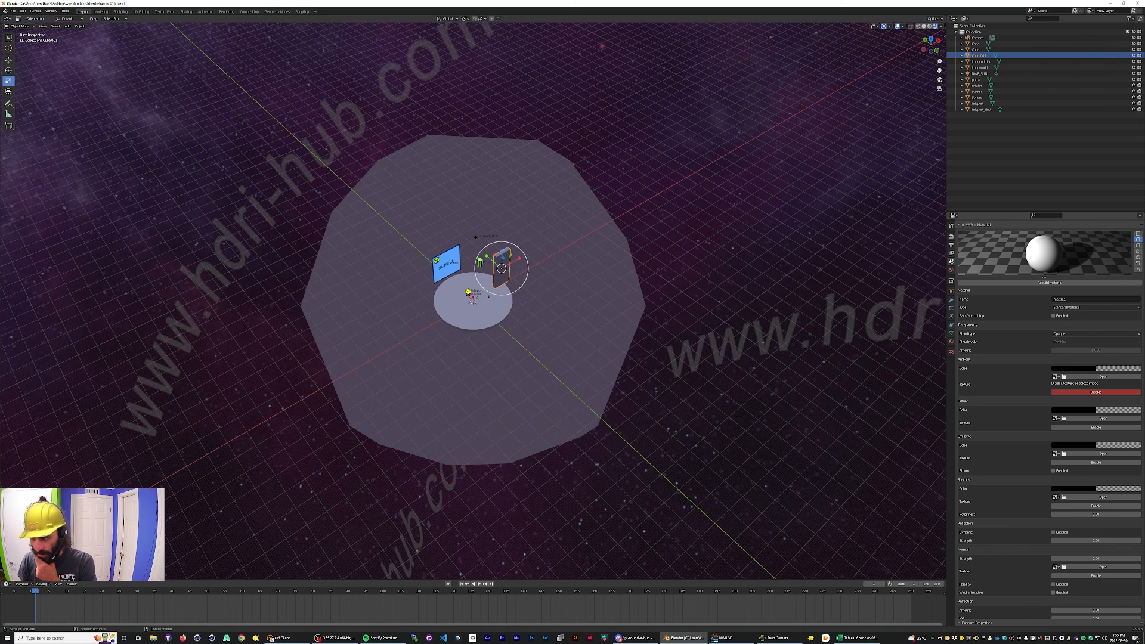
left_click(1104, 377)
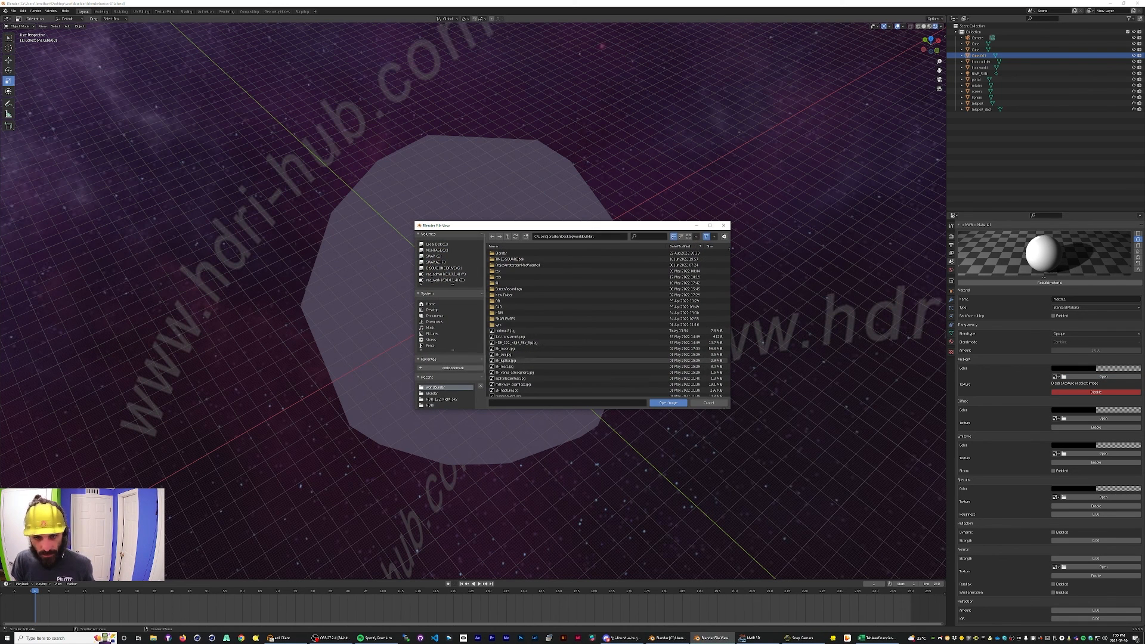
scroll(537, 360, "down", 5)
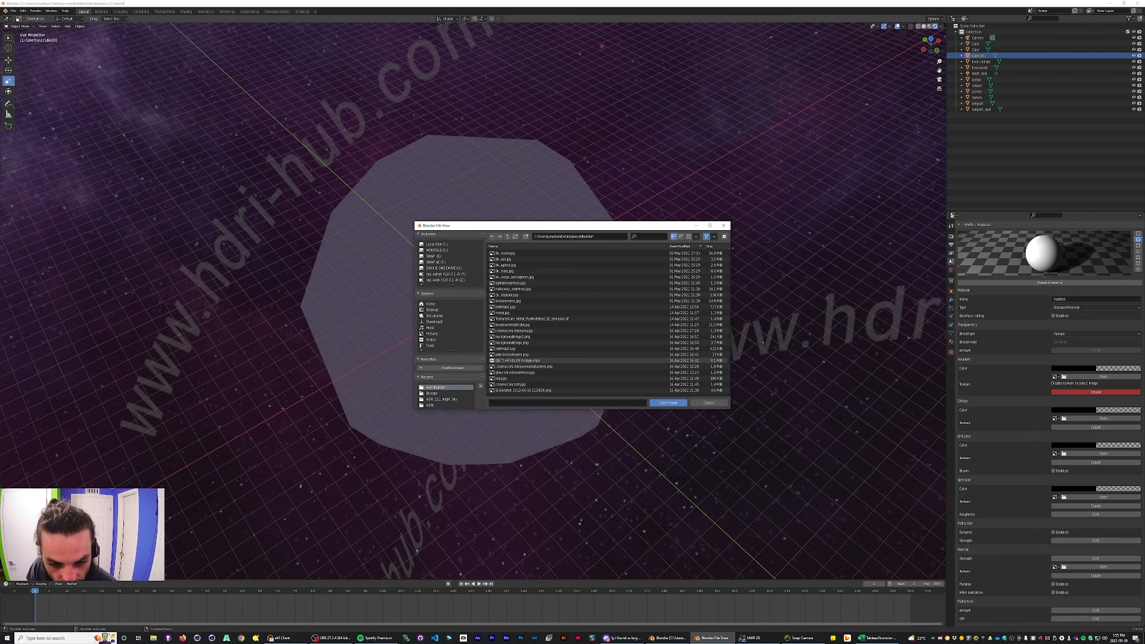
scroll(537, 361, "down", 2)
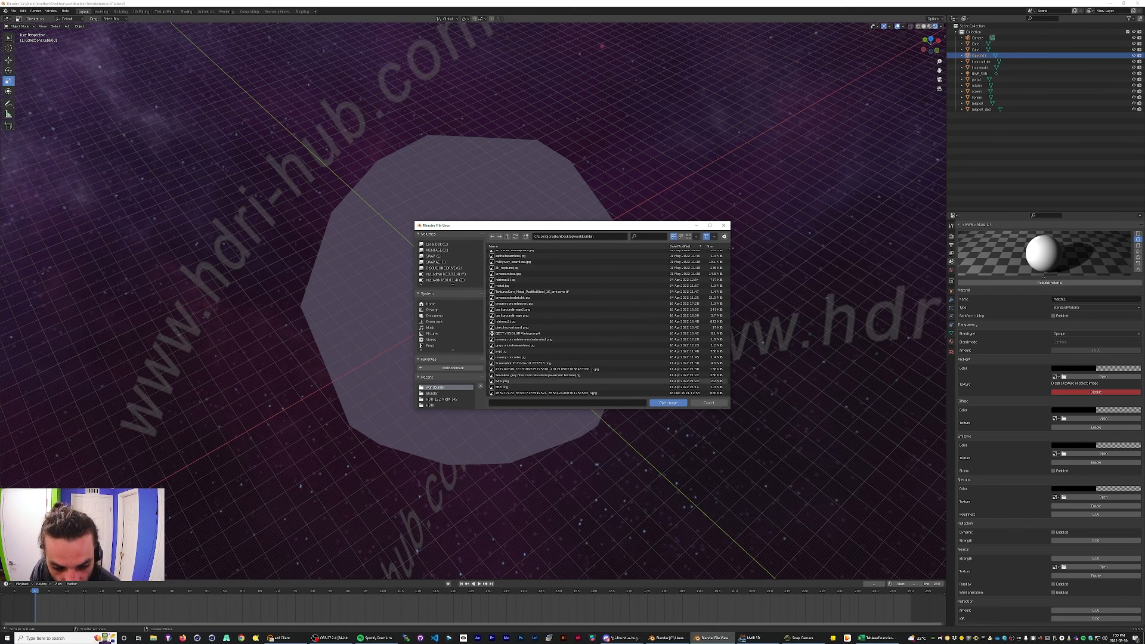
scroll(537, 358, "up", 3)
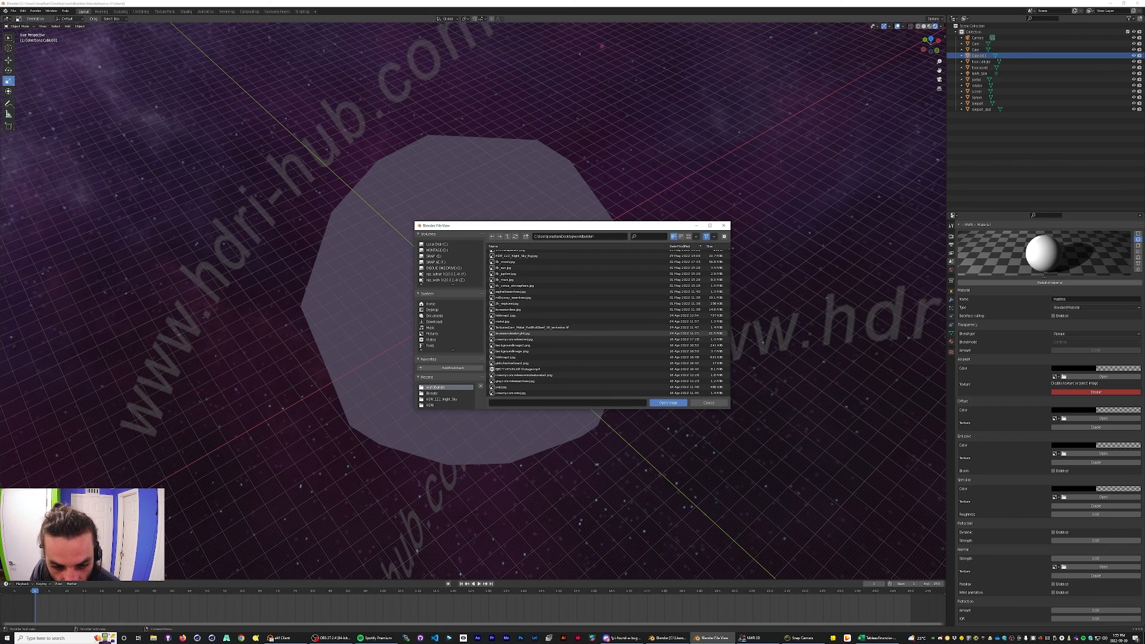
scroll(604, 322, "up", 2)
scroll(567, 333, "up", 3)
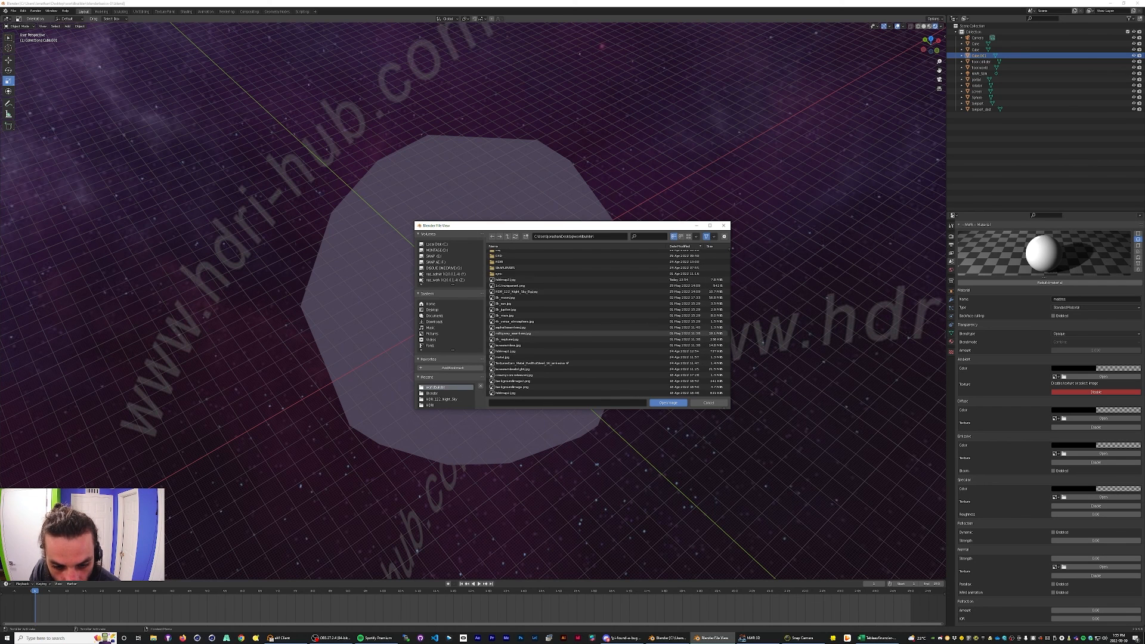
scroll(567, 333, "up", 3)
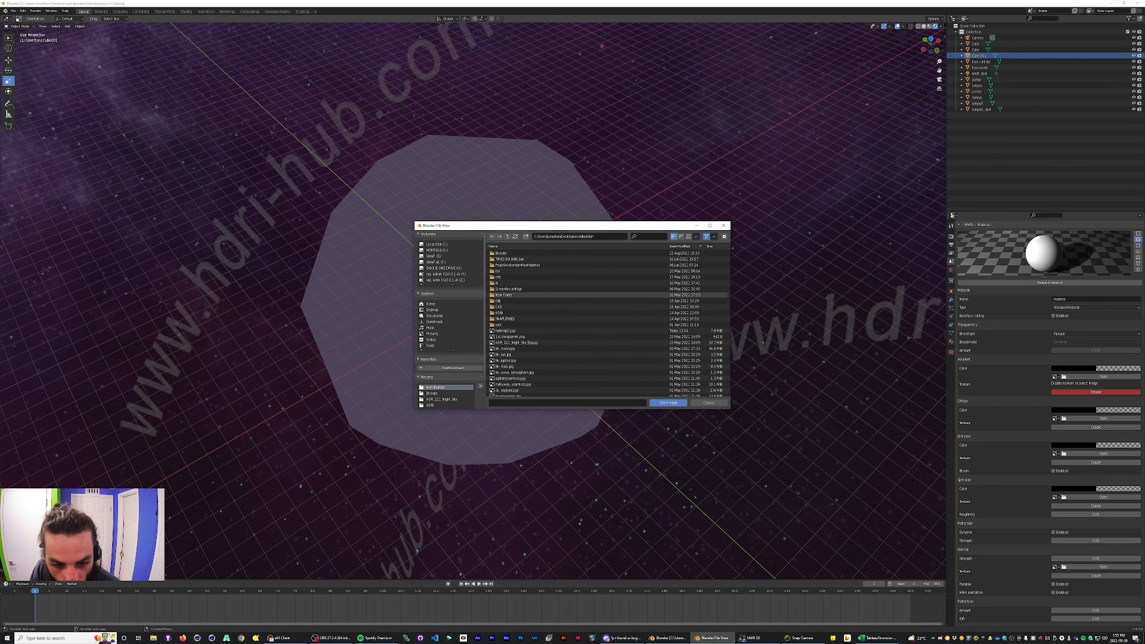
double_click(566, 271)
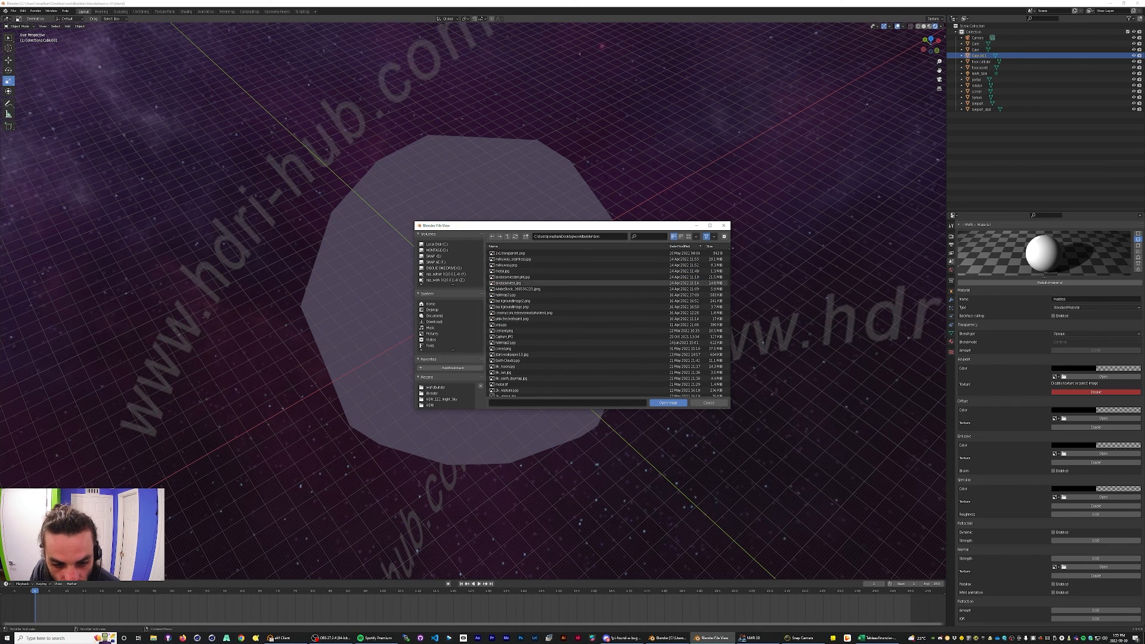
scroll(567, 284, "down", 5)
scroll(567, 298, "up", 3)
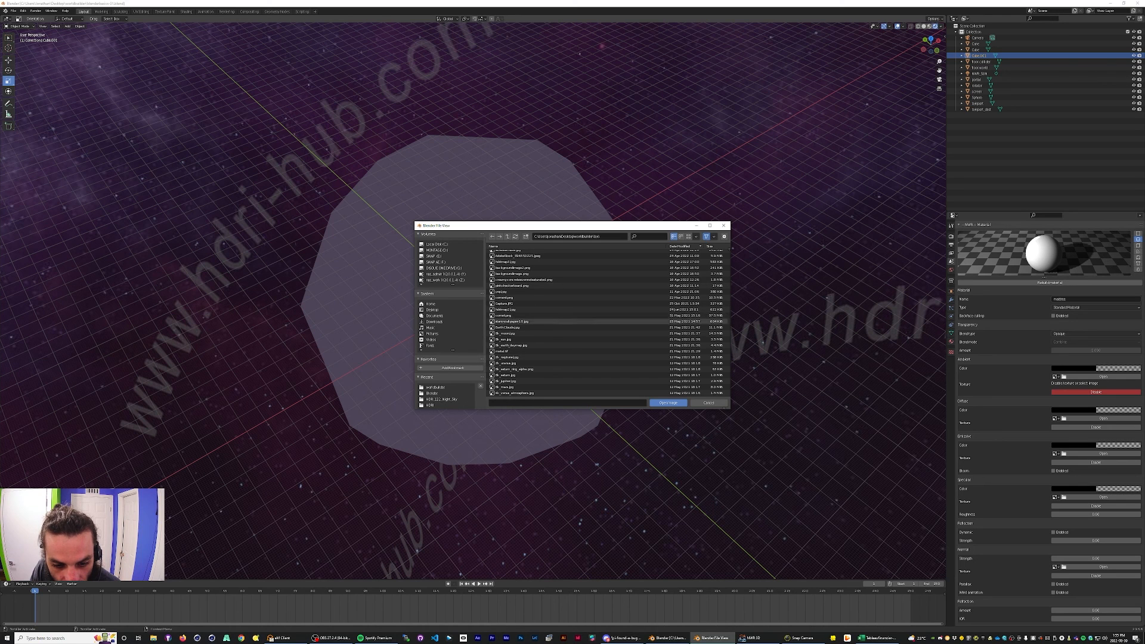
double_click(567, 322)
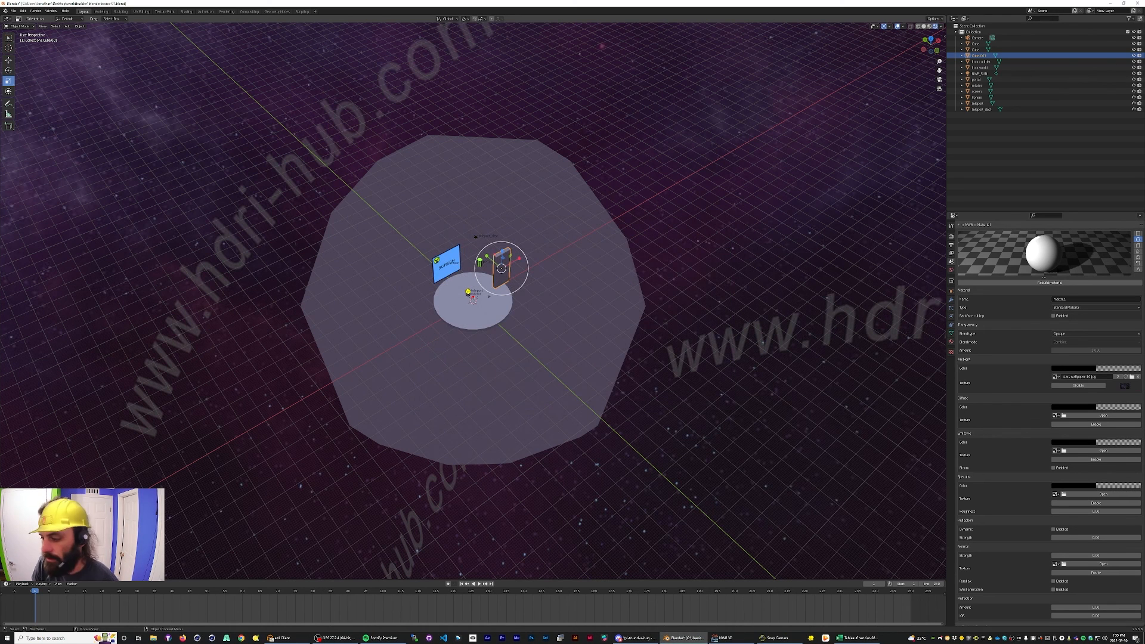
Export the scene with the ambient texture, reload it in the 3D viewer, and check the slab.
scroll(474, 302, "up", 1)
scroll(1048, 394, "up", 8)
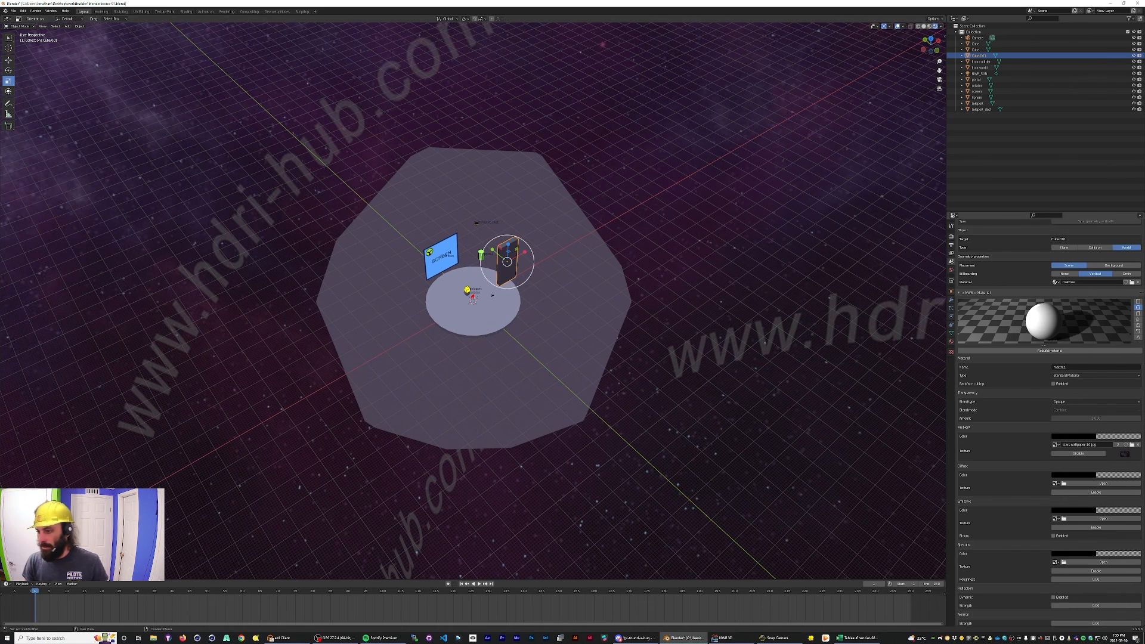
scroll(1050, 393, "up", 6)
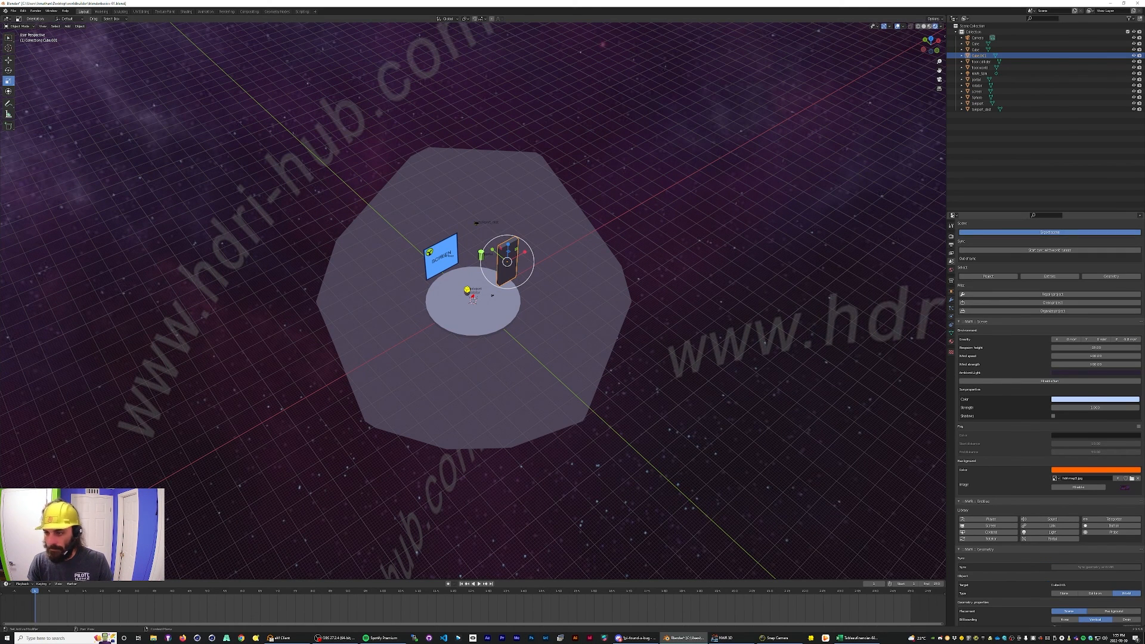
left_click(732, 638)
key("ctrl+r")
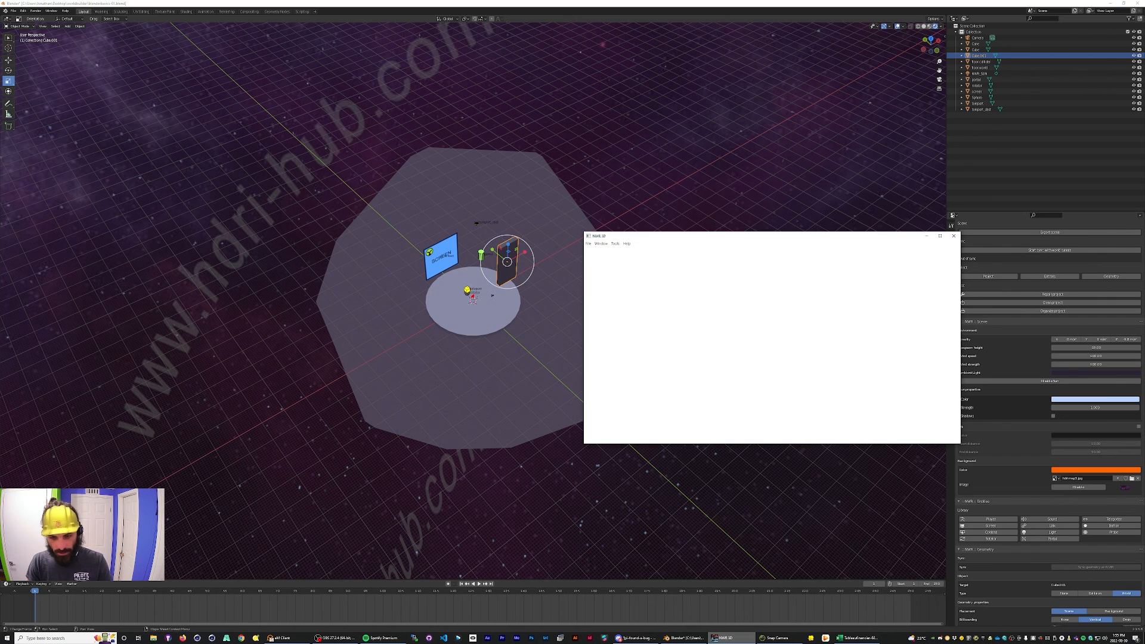
left_click_drag(758, 236, 621, 224)
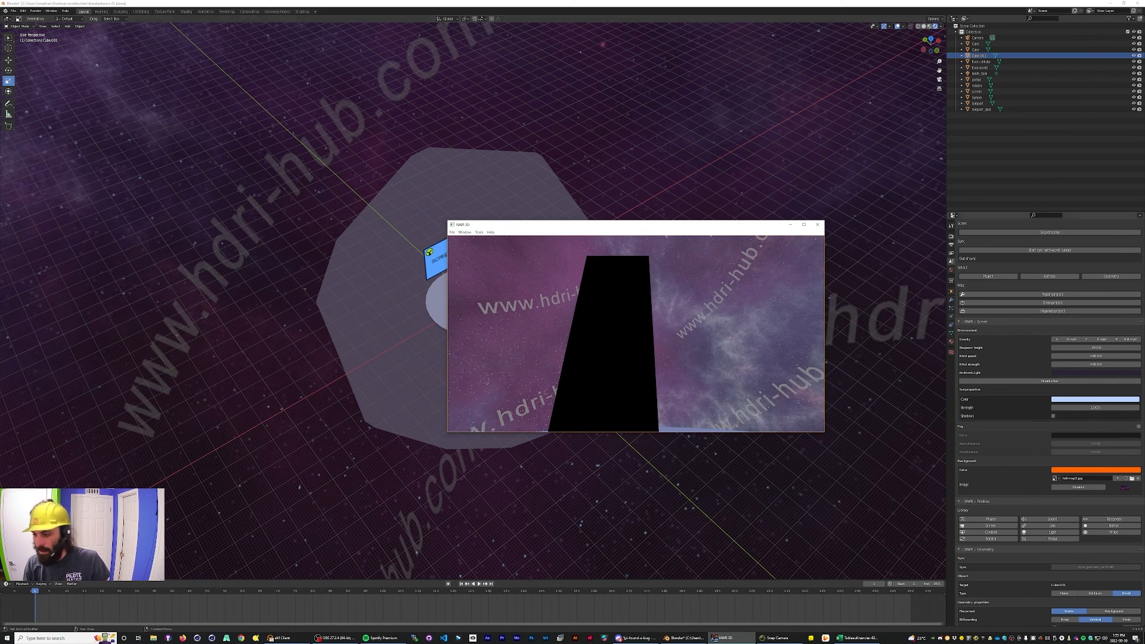
Set the ambient colour of the slab's material to white.
scroll(1050, 418, "down", 5)
scroll(1050, 417, "down", 6)
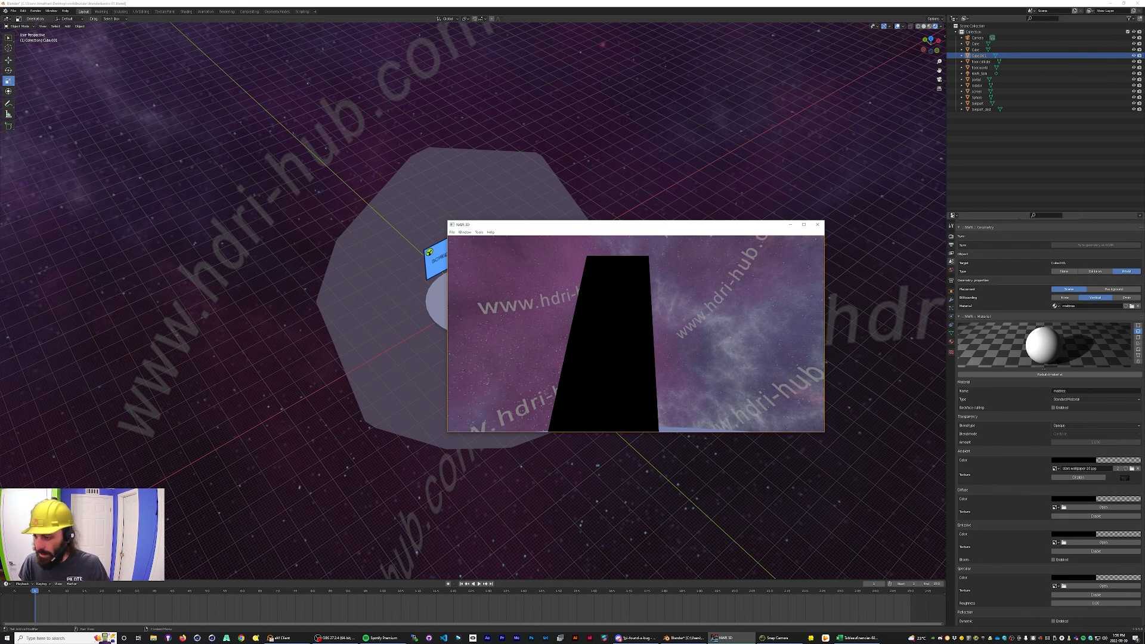
left_click(1096, 460)
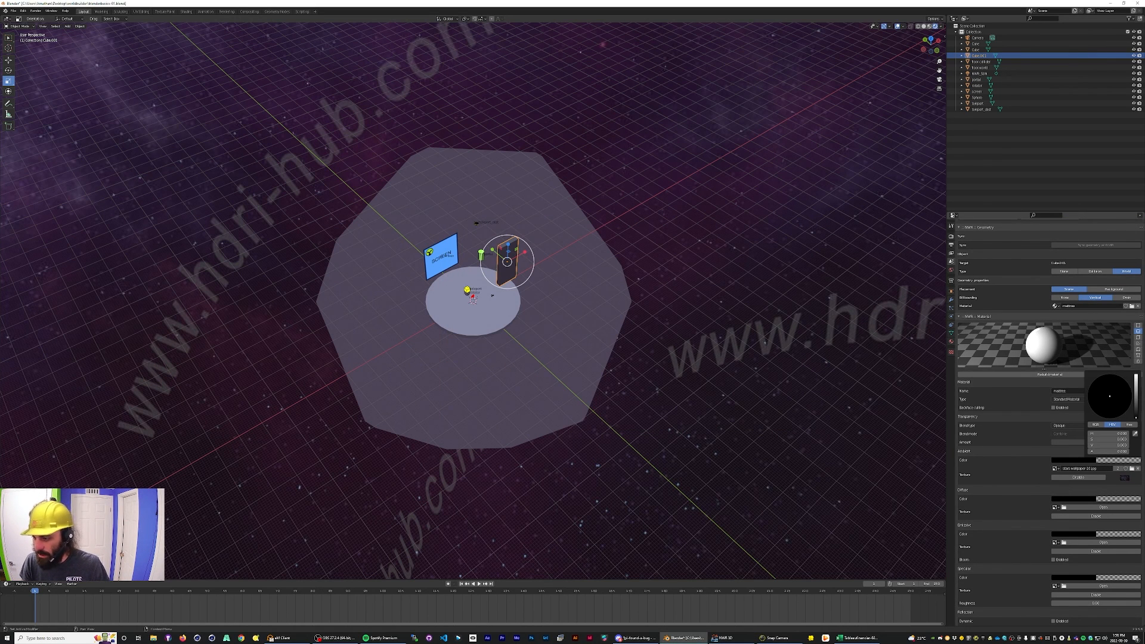
left_click_drag(1136, 418, 1136, 374)
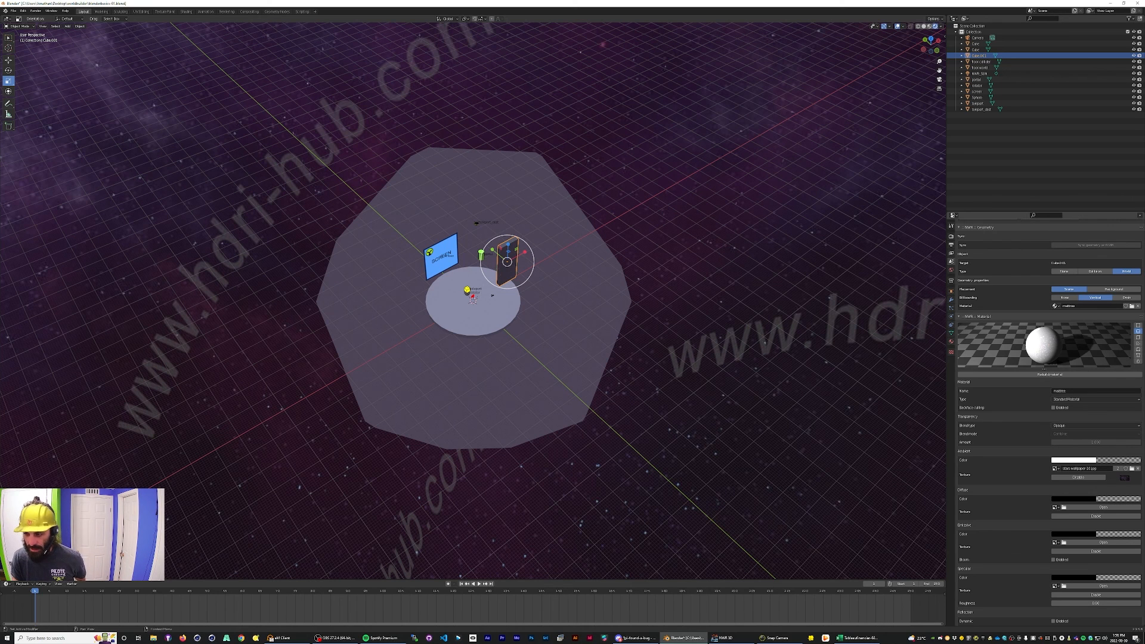
Export the scene with the white ambient colour and walk up to the slab in the 3D viewer.
scroll(1050, 418, "up", 15)
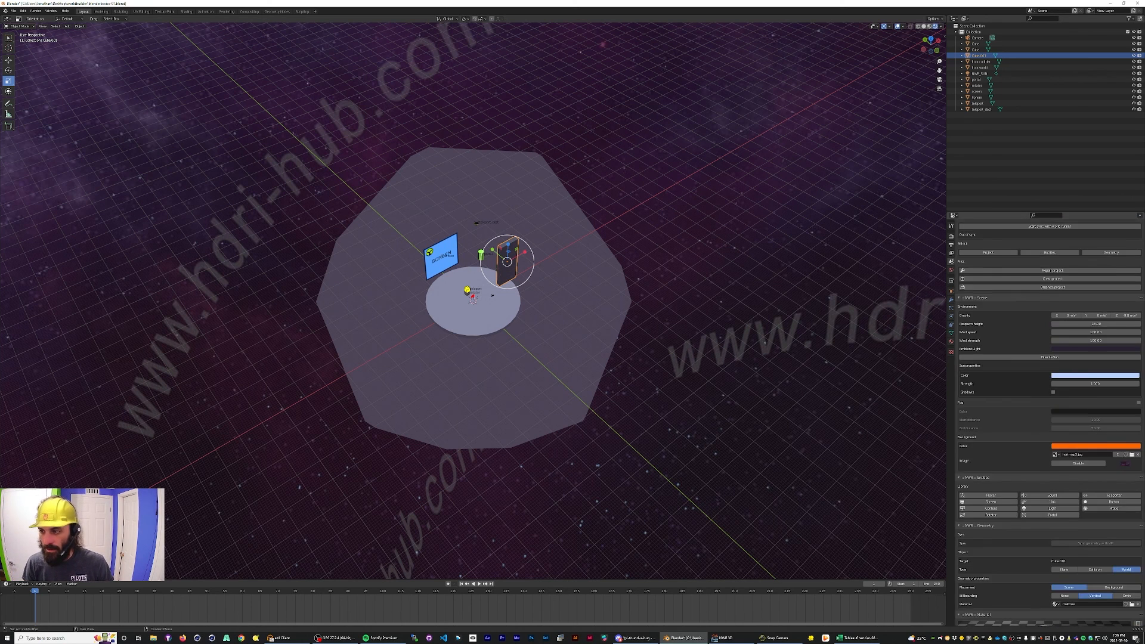
left_click(1017, 304)
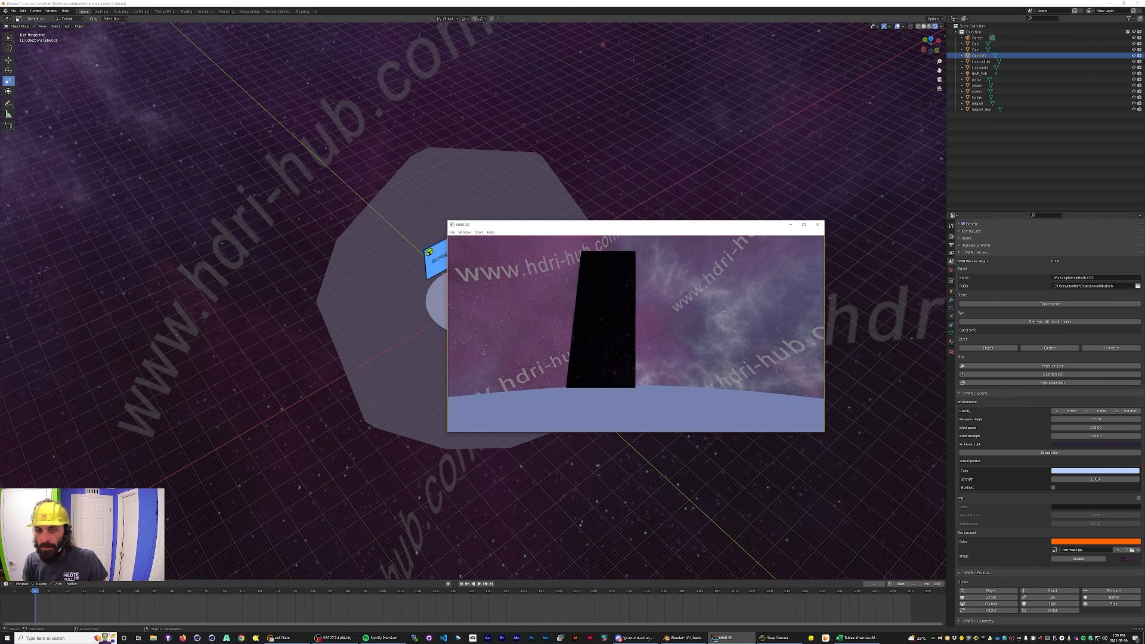
key("w")
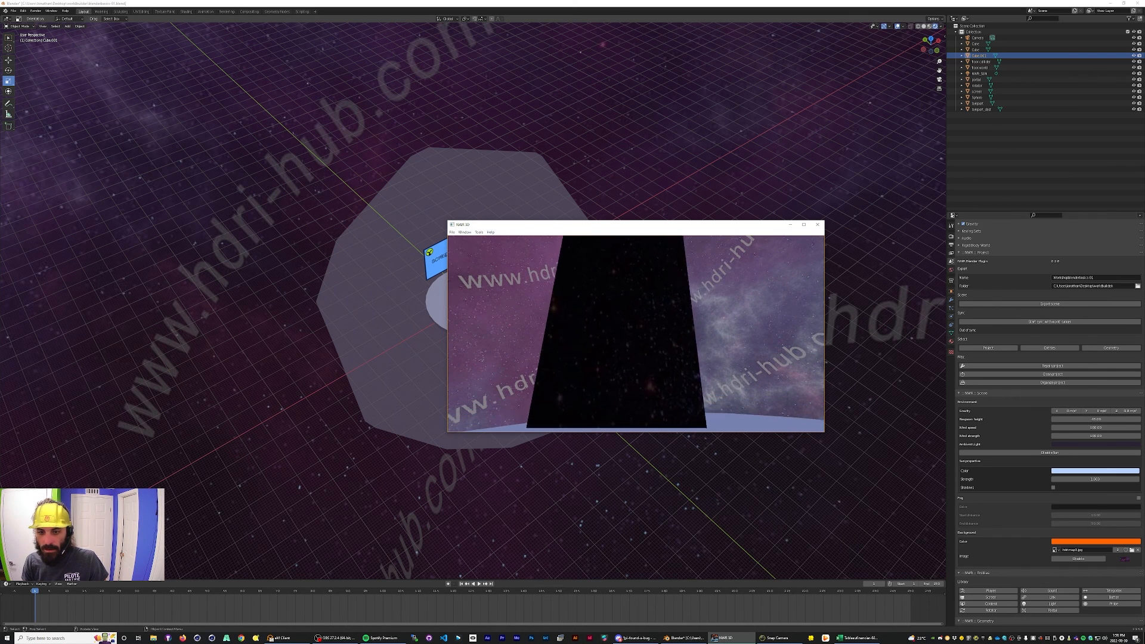
Enable the diffuse texture of the slab's material and load the same starry wallpaper JPG.
scroll(1050, 418, "down", 3)
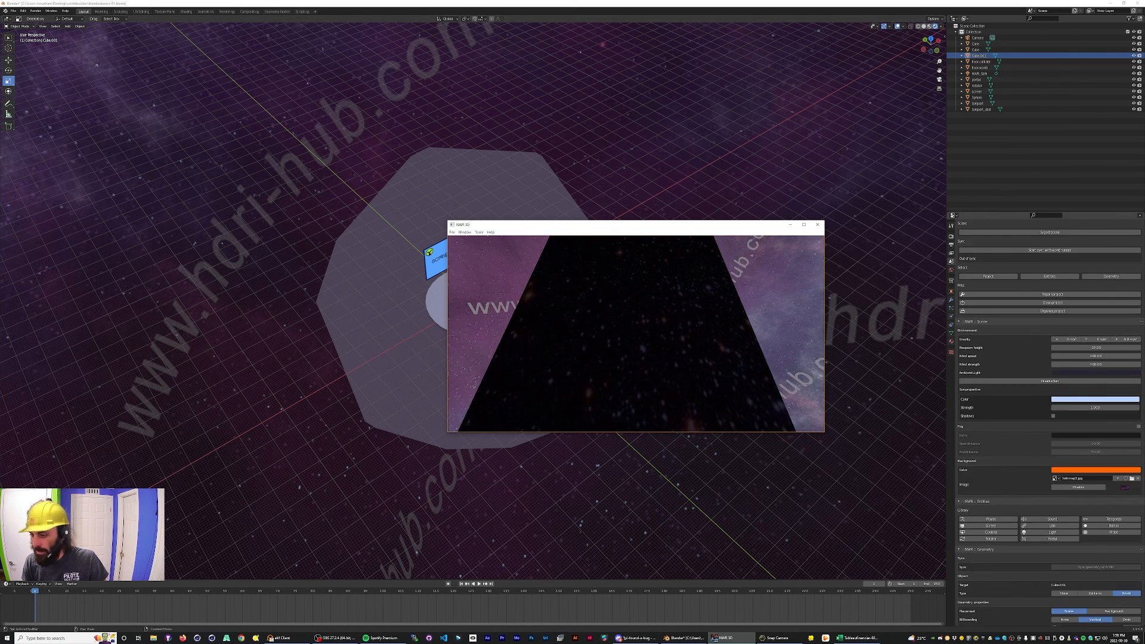
scroll(1050, 417, "down", 15)
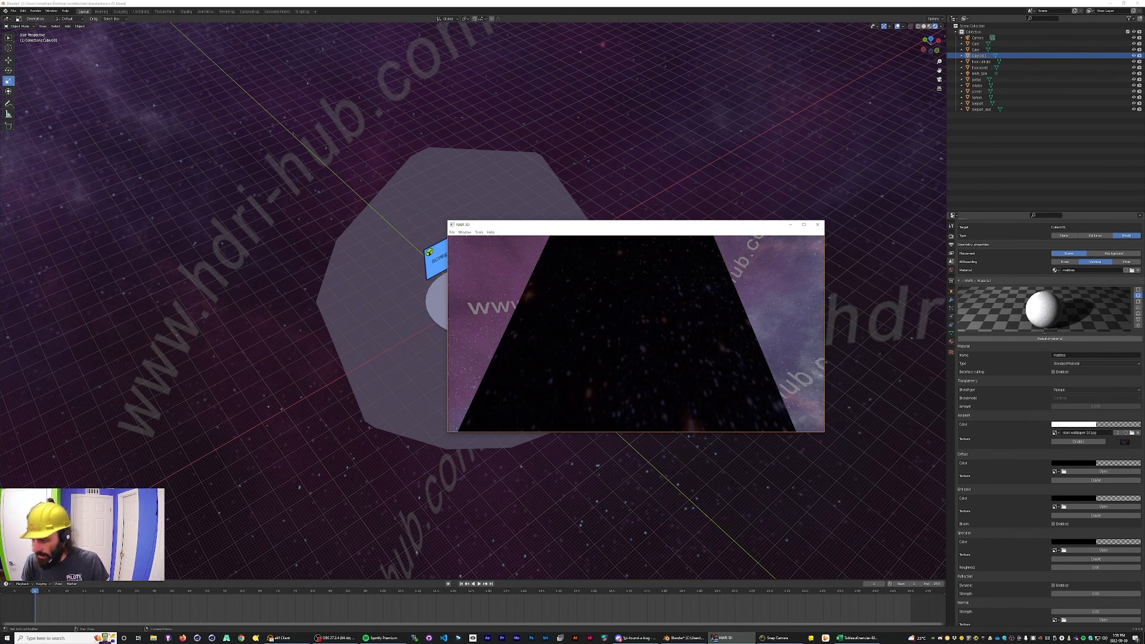
left_click(1097, 480)
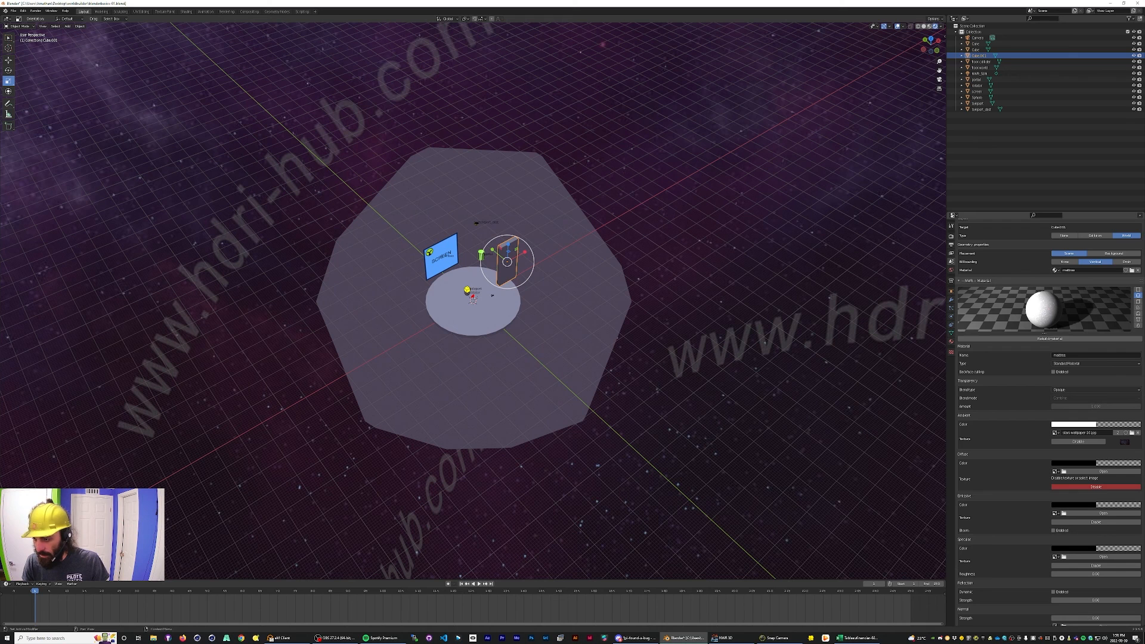
left_click(1097, 471)
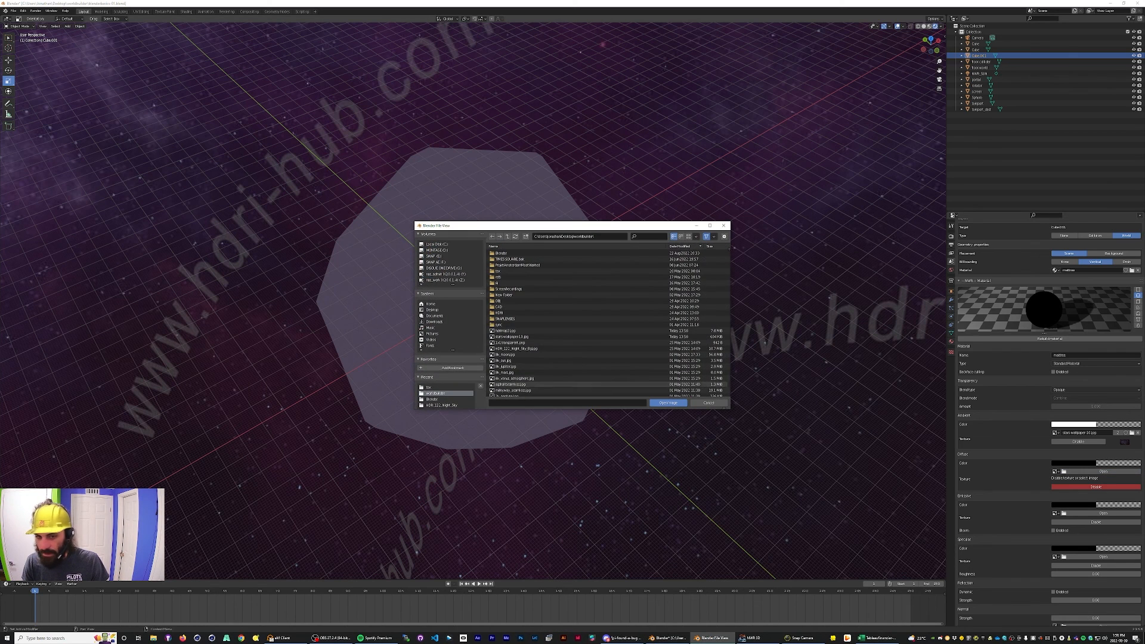
left_click(498, 271)
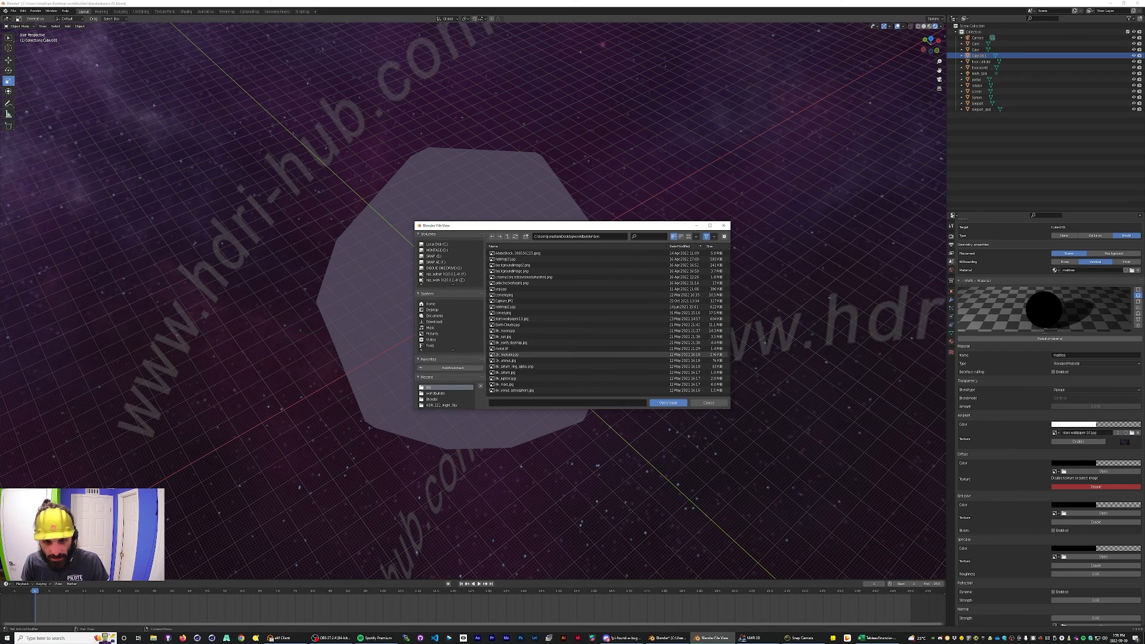
left_click(512, 319)
double_click(512, 318)
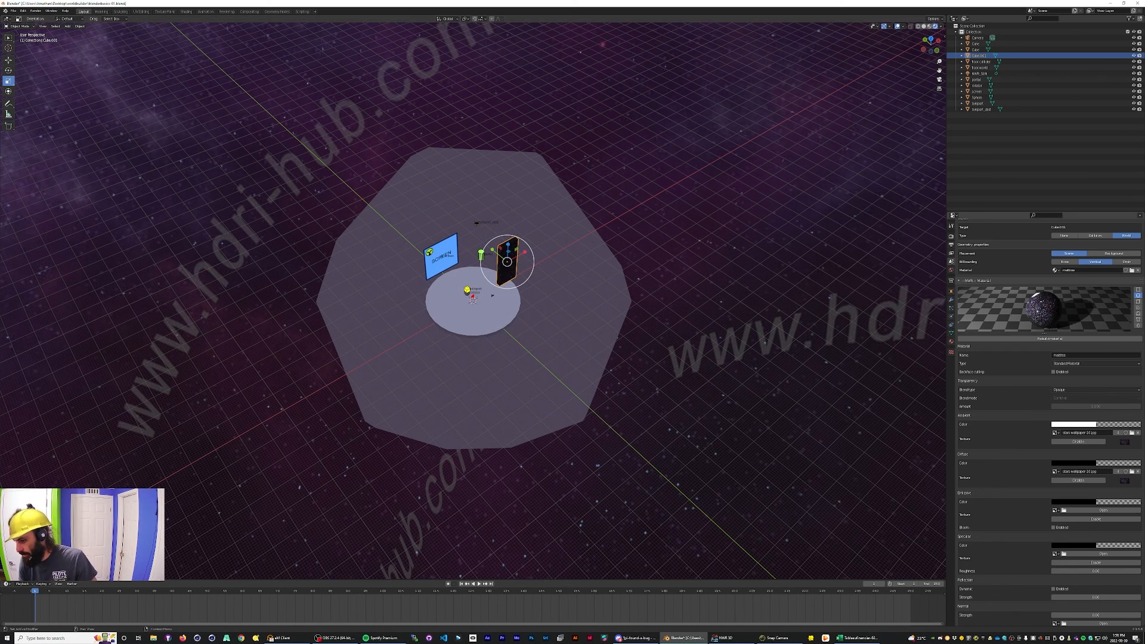
Set the diffuse colour of the slab's material to white.
left_click(1080, 424)
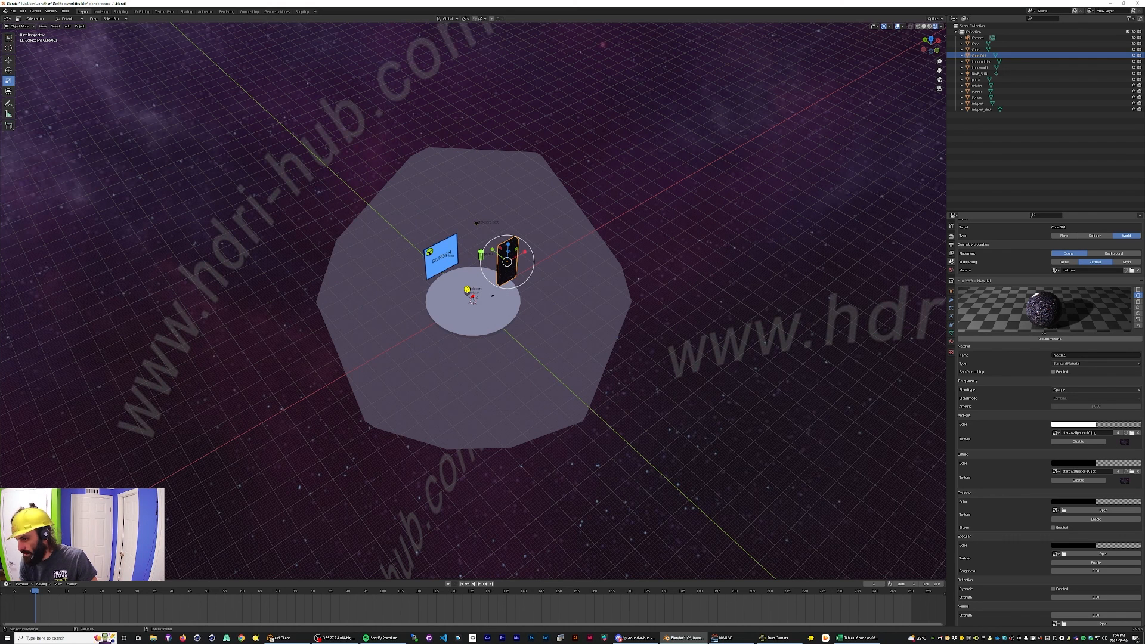
left_click(1079, 463)
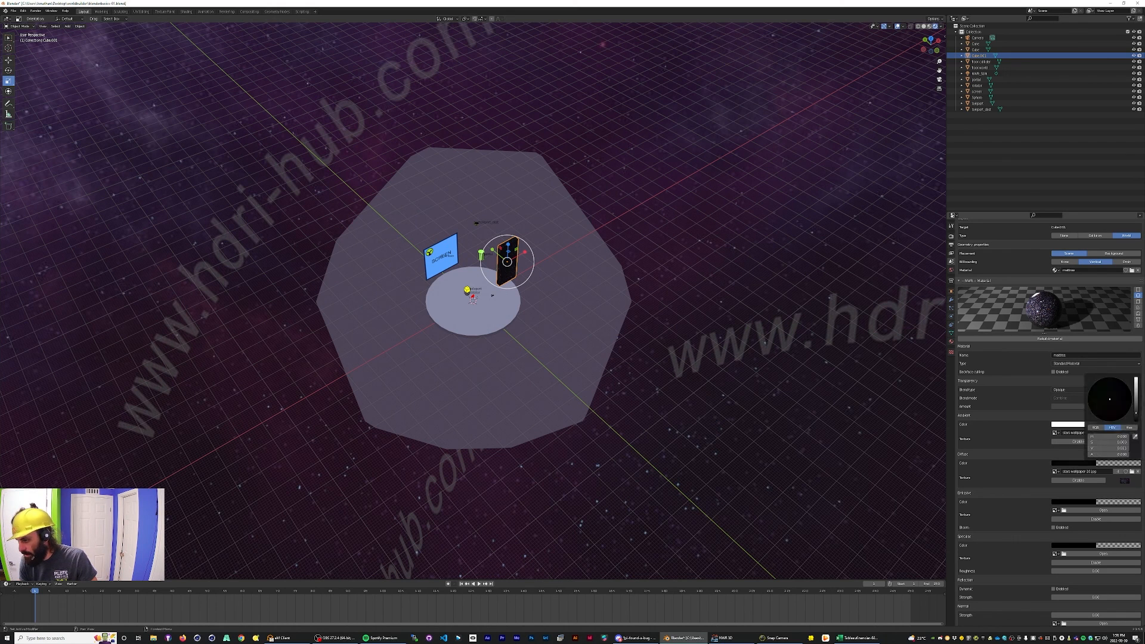
left_click_drag(1136, 413, 1136, 377)
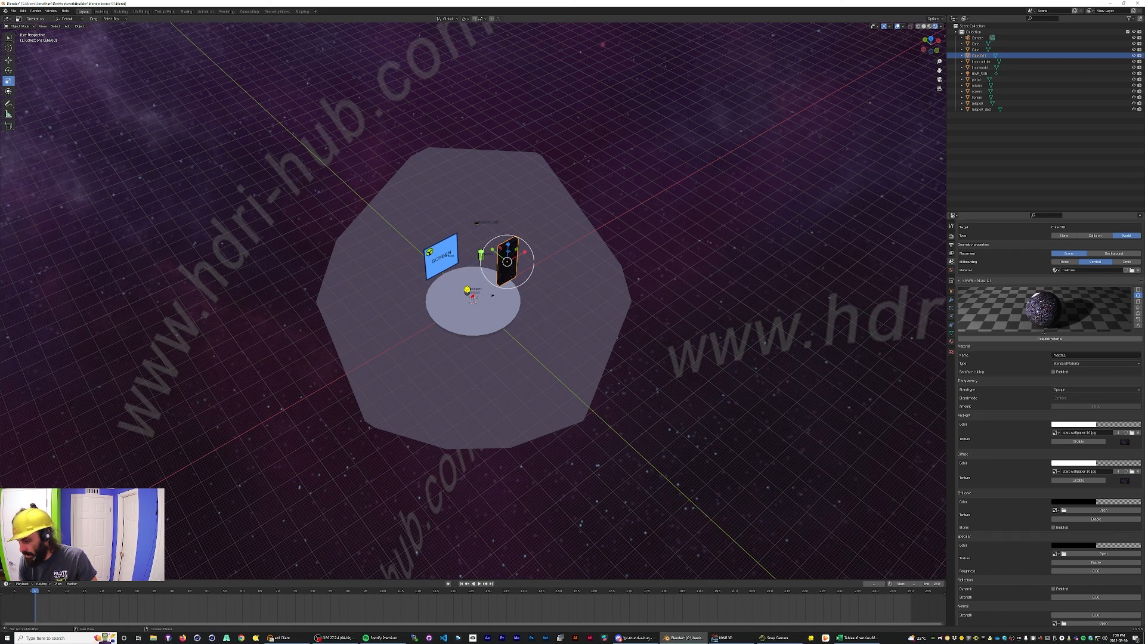
Export the scene with the white diffuse colour and view the slab up close and from farther away in the 3D viewer.
scroll(1050, 422, "up", 15)
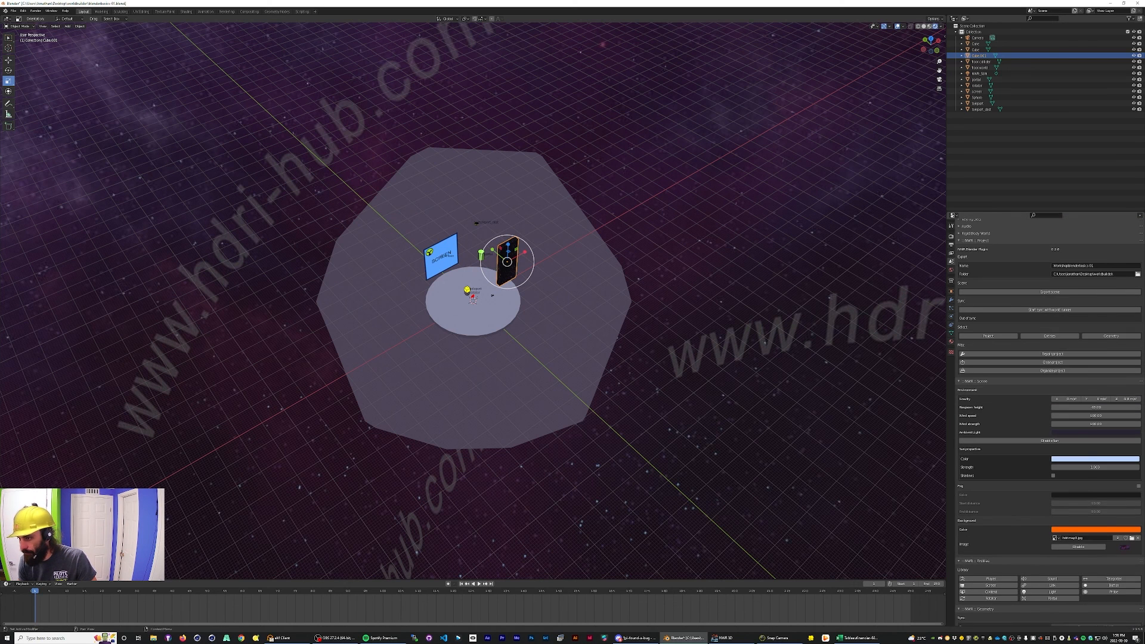
left_click(1050, 292)
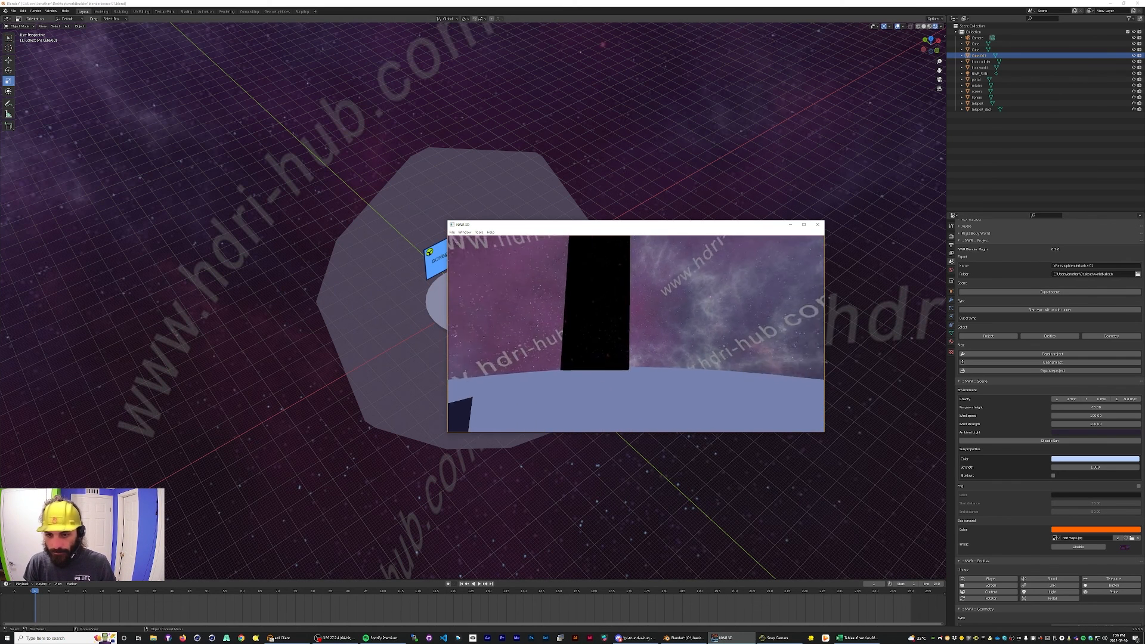
key("w")
key("w")
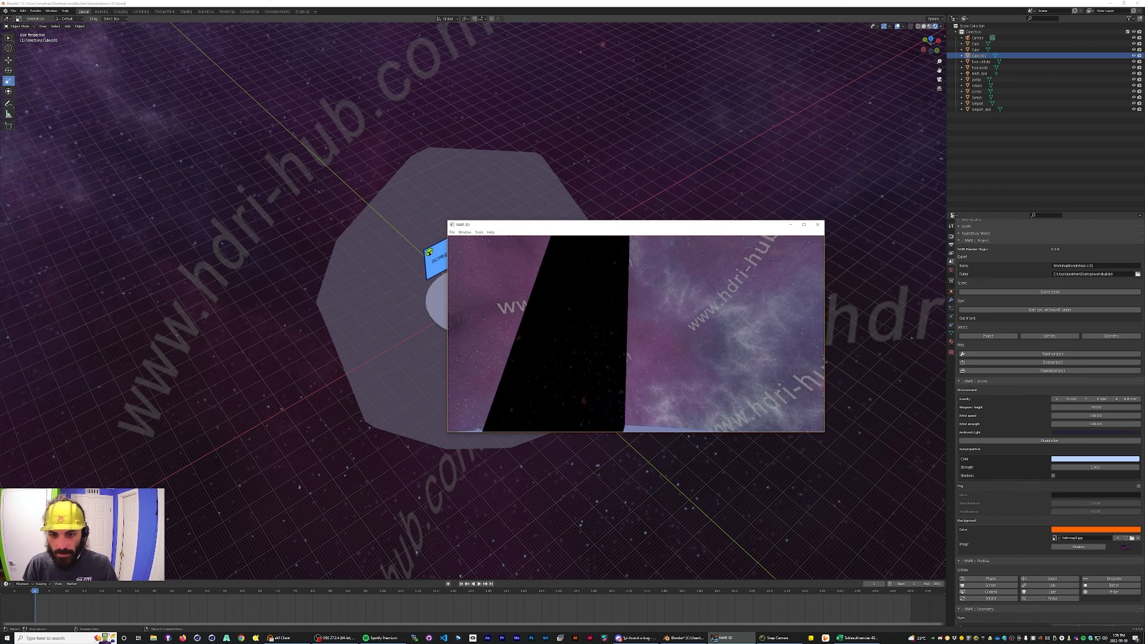
key("s")
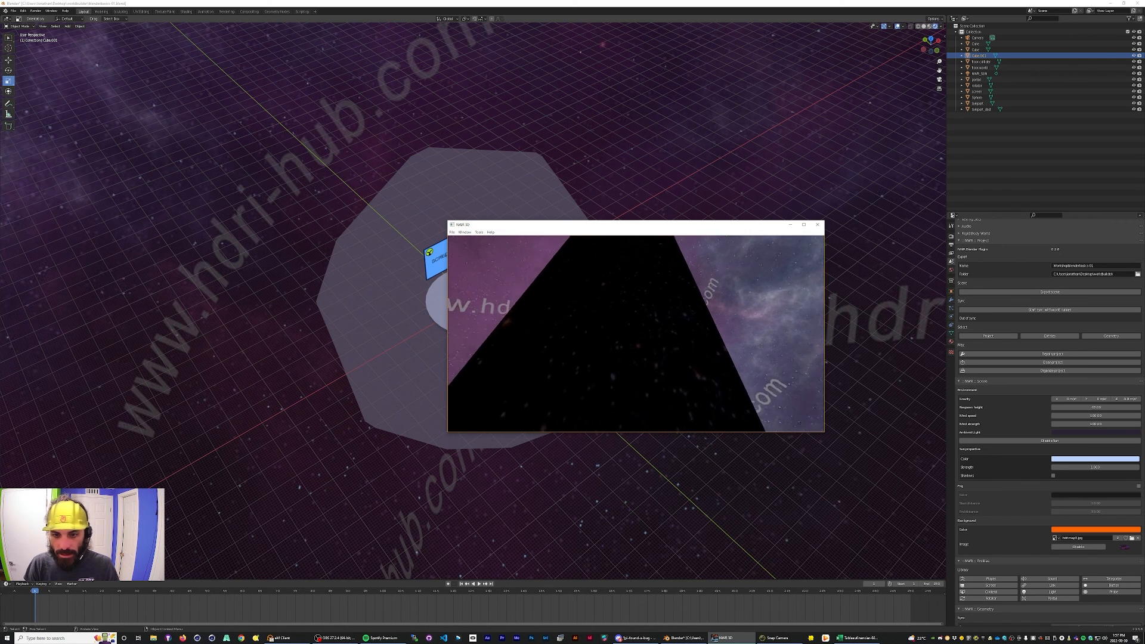
key("s")
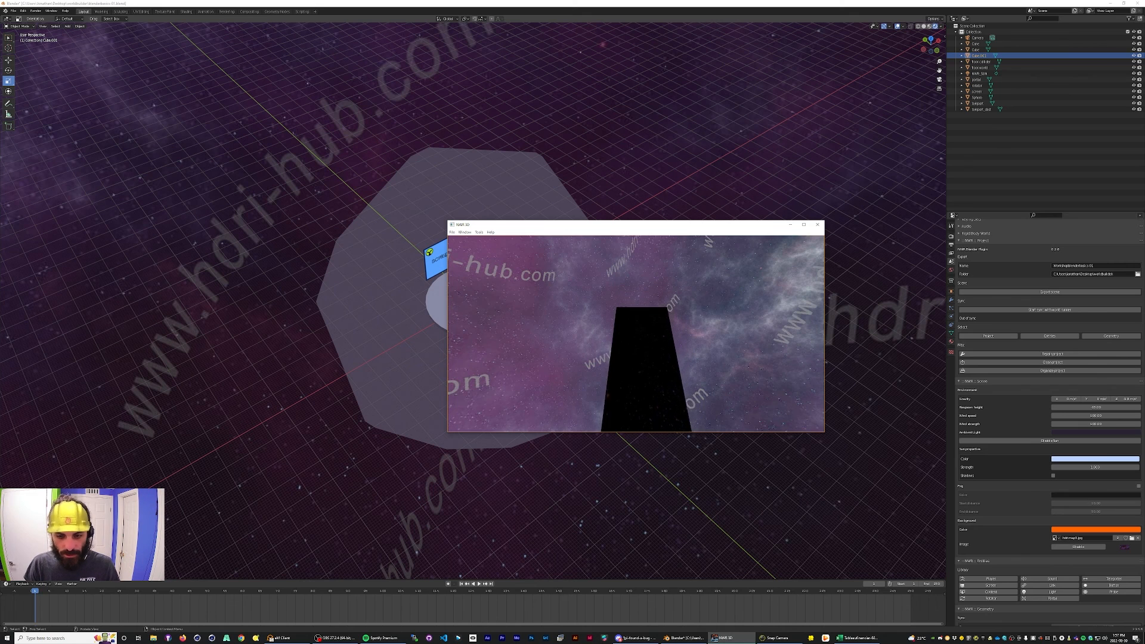
key("d")
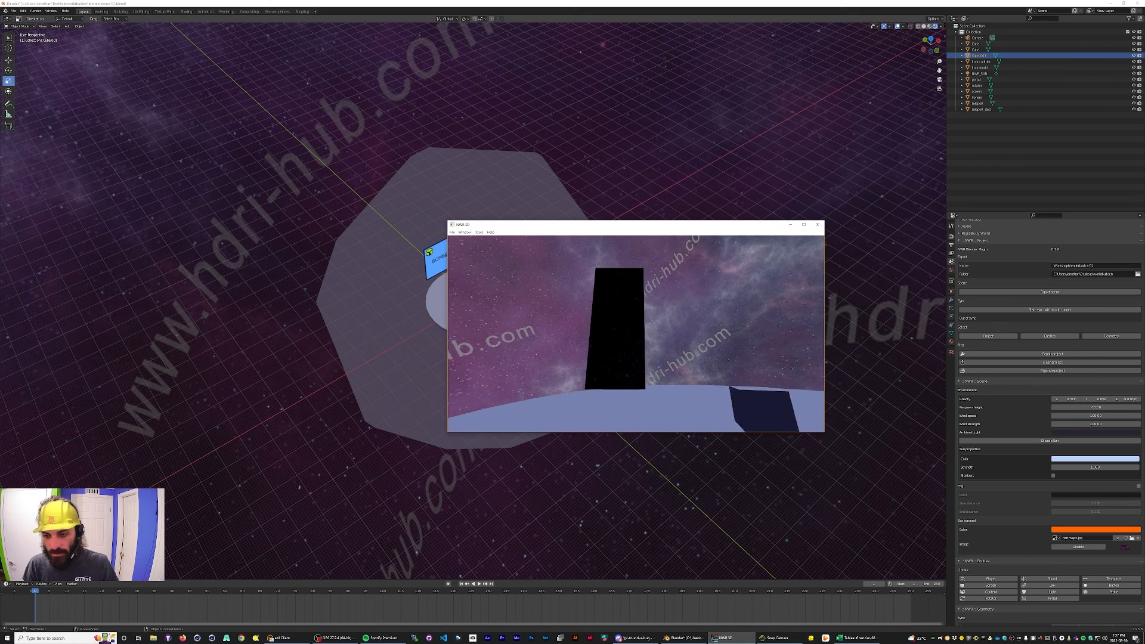
key("d")
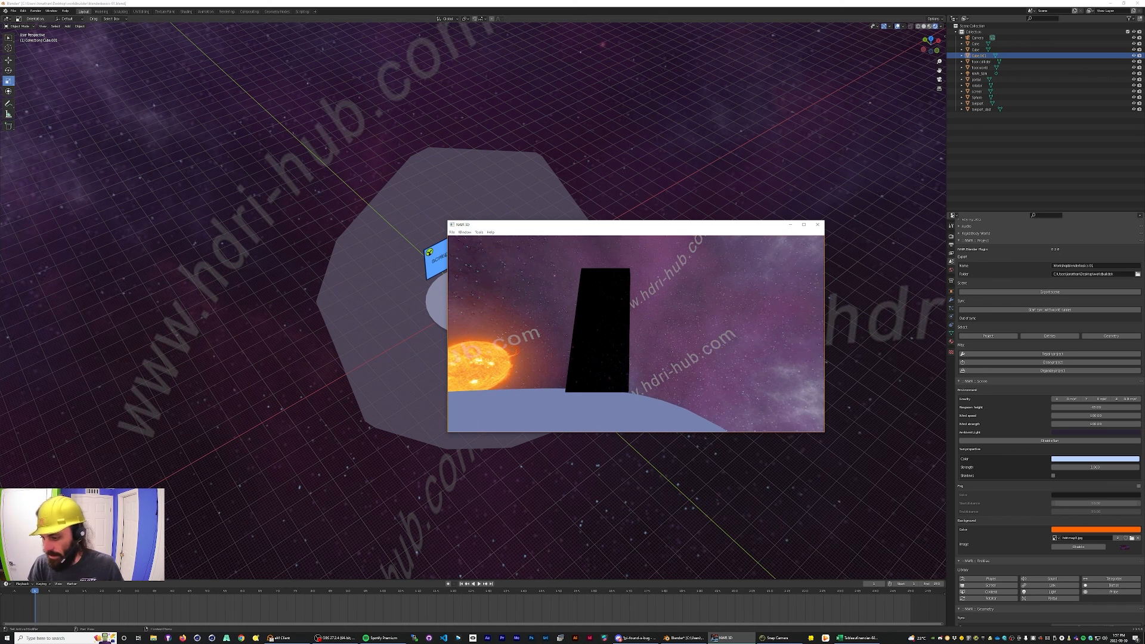
Load the same starry wallpaper JPG as the emissive texture of the slab's material and set its emissive colour to white.
scroll(1050, 418, "down", 18)
scroll(1050, 418, "down", 3)
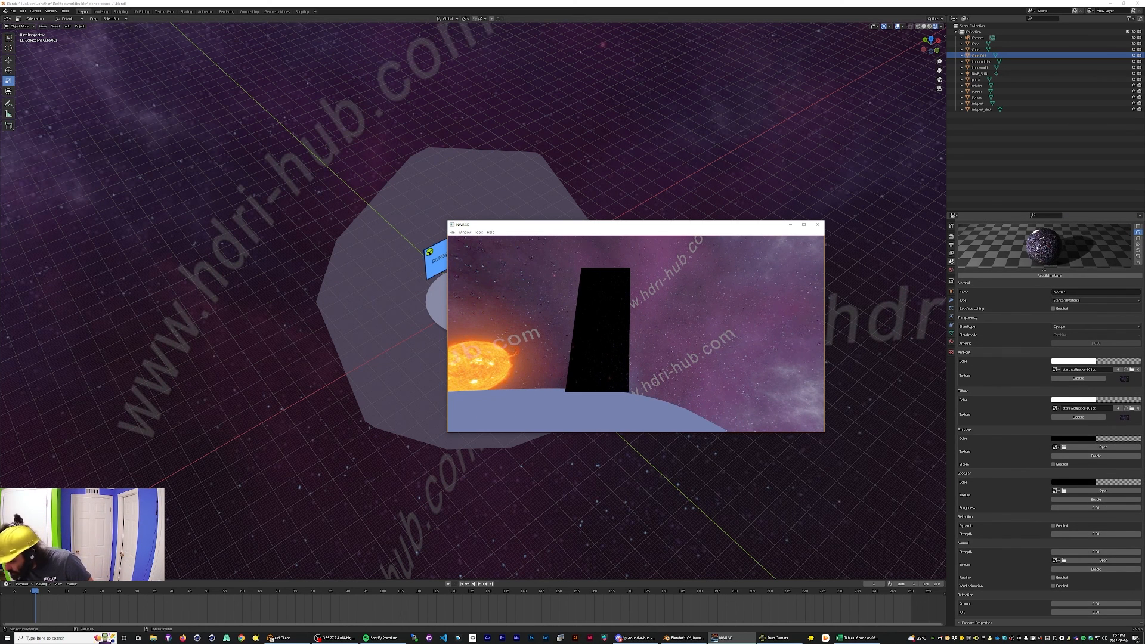
left_click(1104, 447)
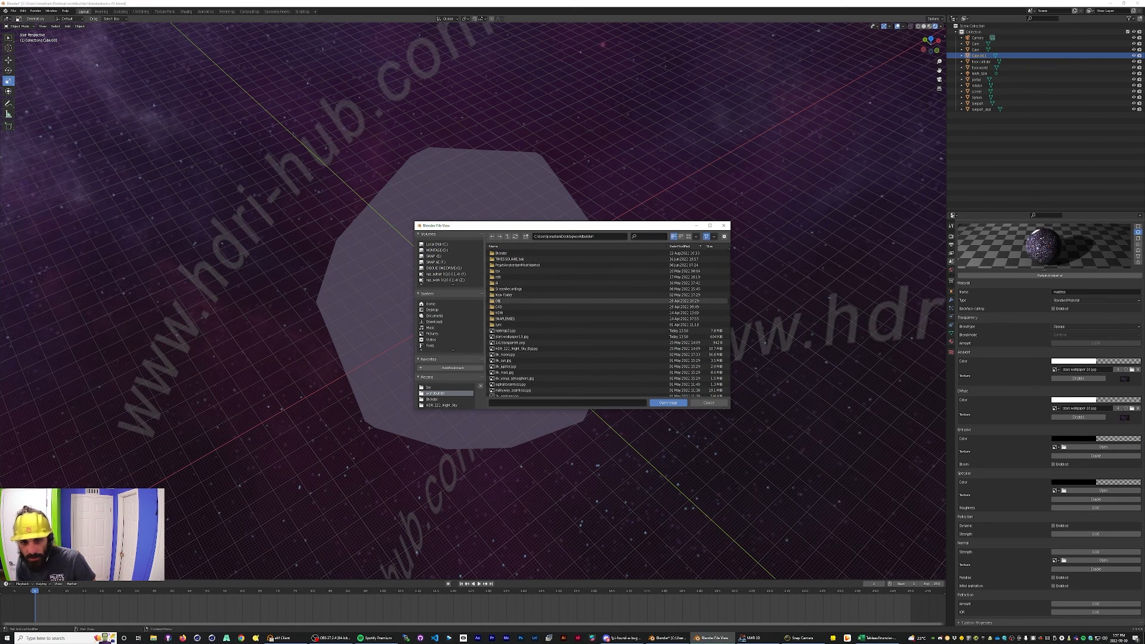
double_click(507, 271)
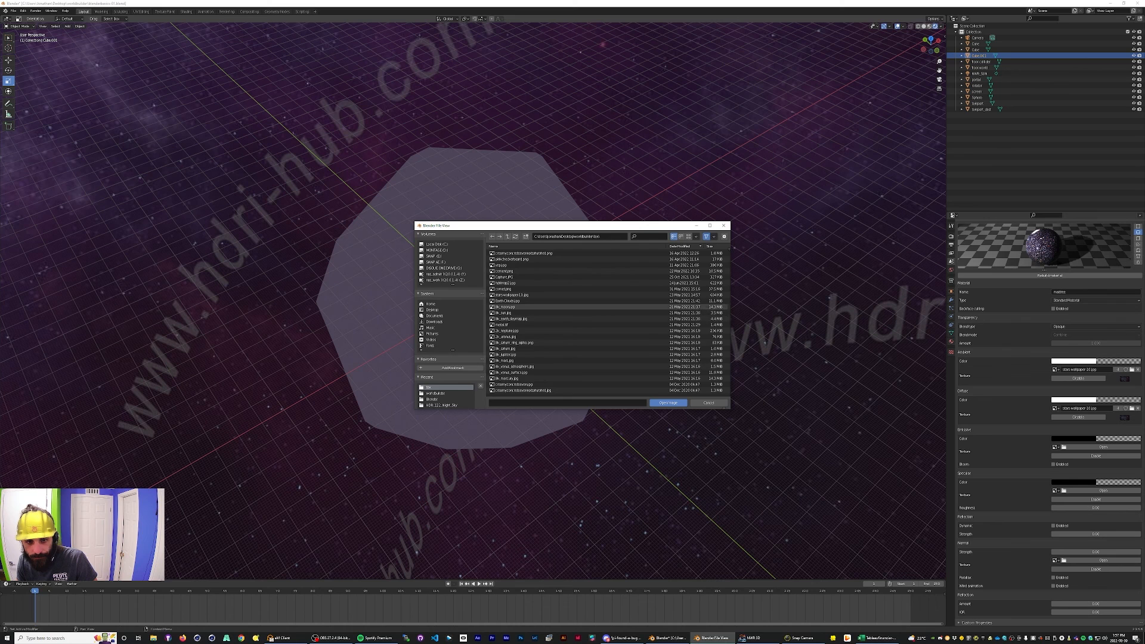
double_click(493, 294)
left_click(1078, 438)
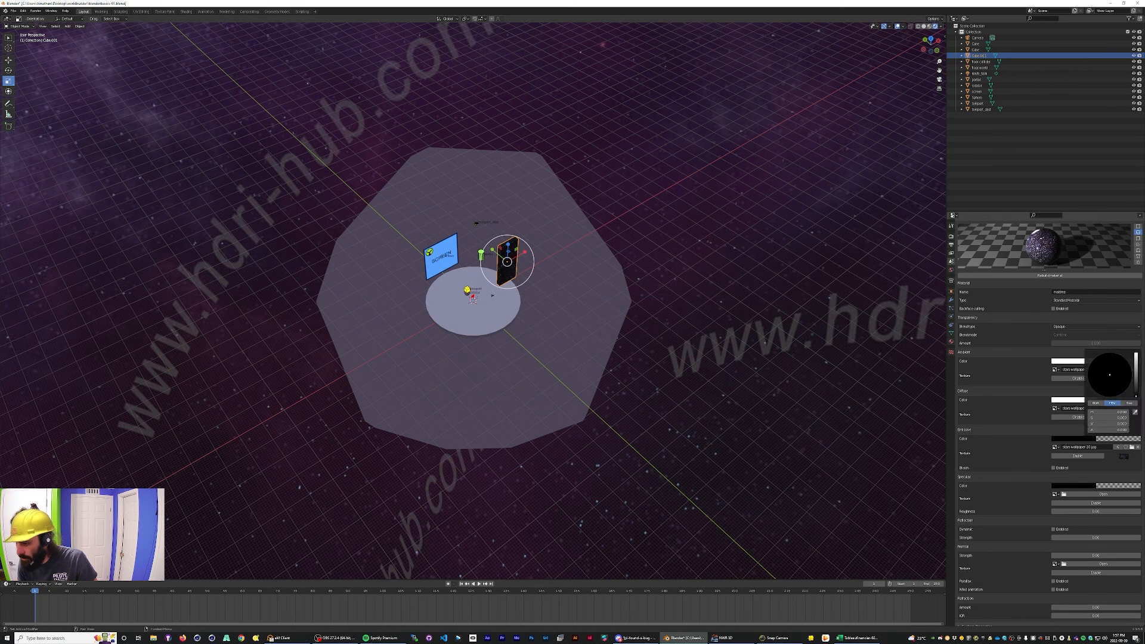
left_click_drag(1136, 395, 1136, 353)
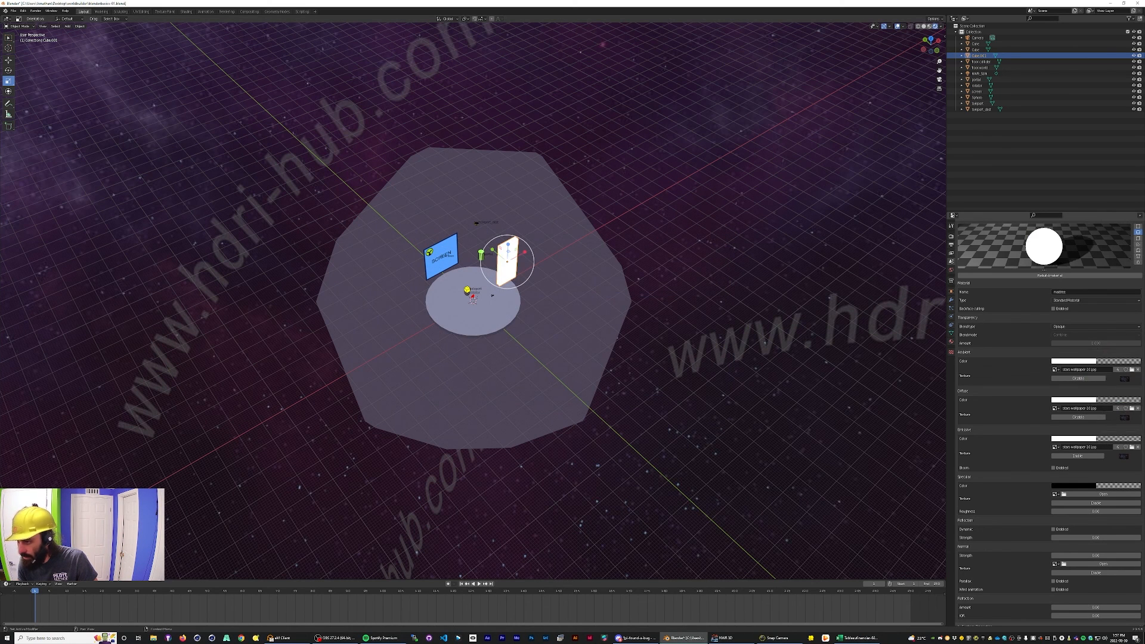
Export the scene with the emissive texture and walk around the slab in the 3D viewer to check its stars.
scroll(1050, 417, "up", 5)
scroll(1050, 417, "up", 12)
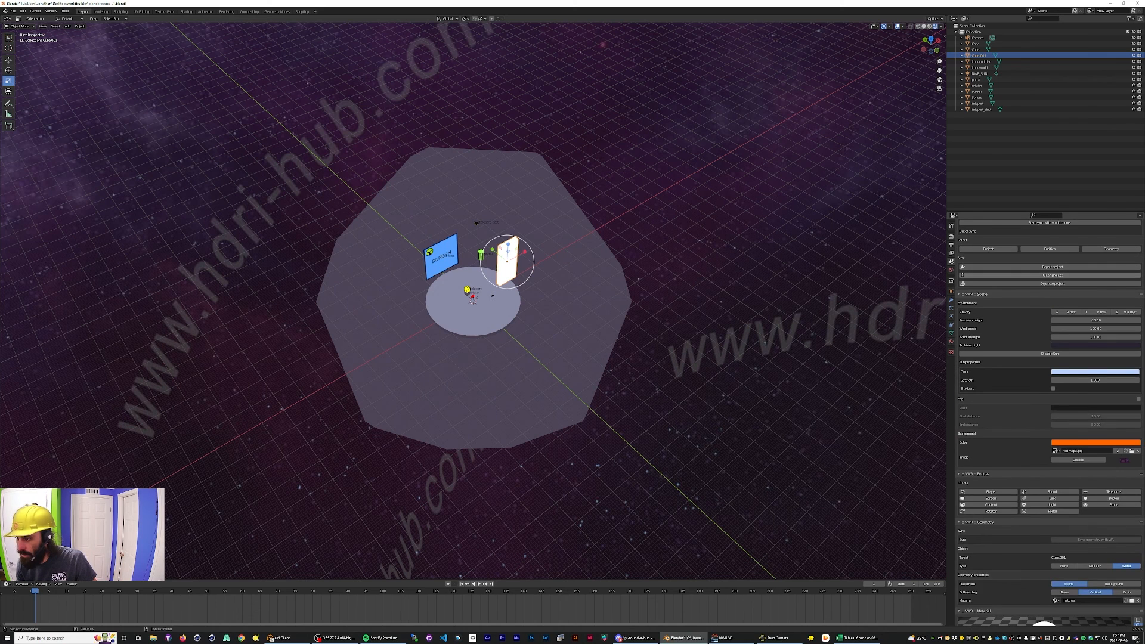
left_click(1032, 288)
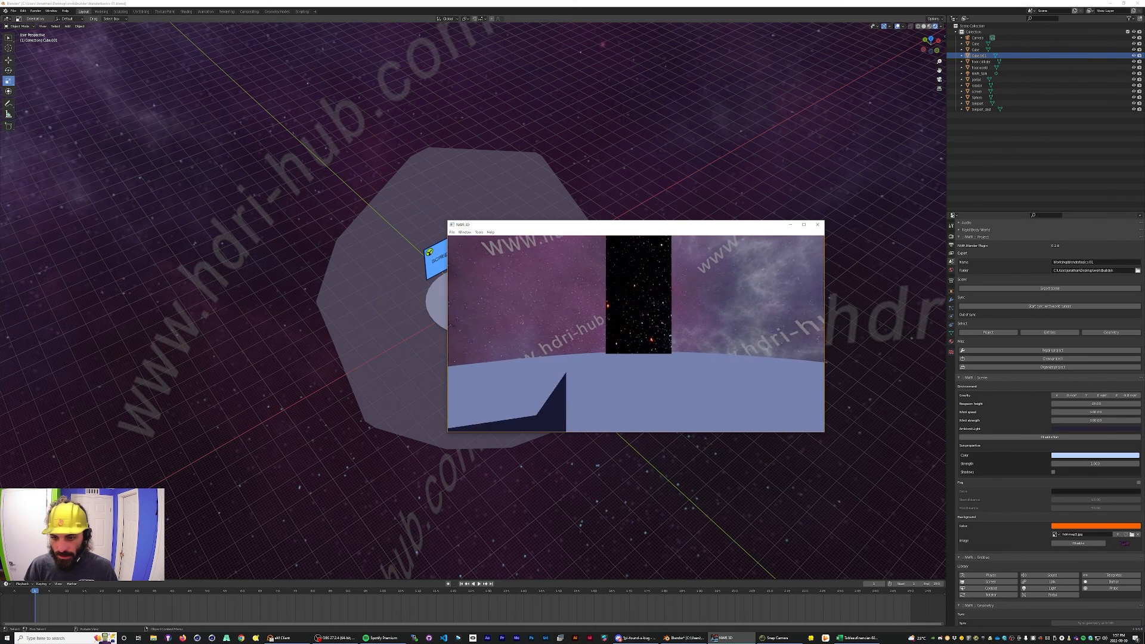
key("w")
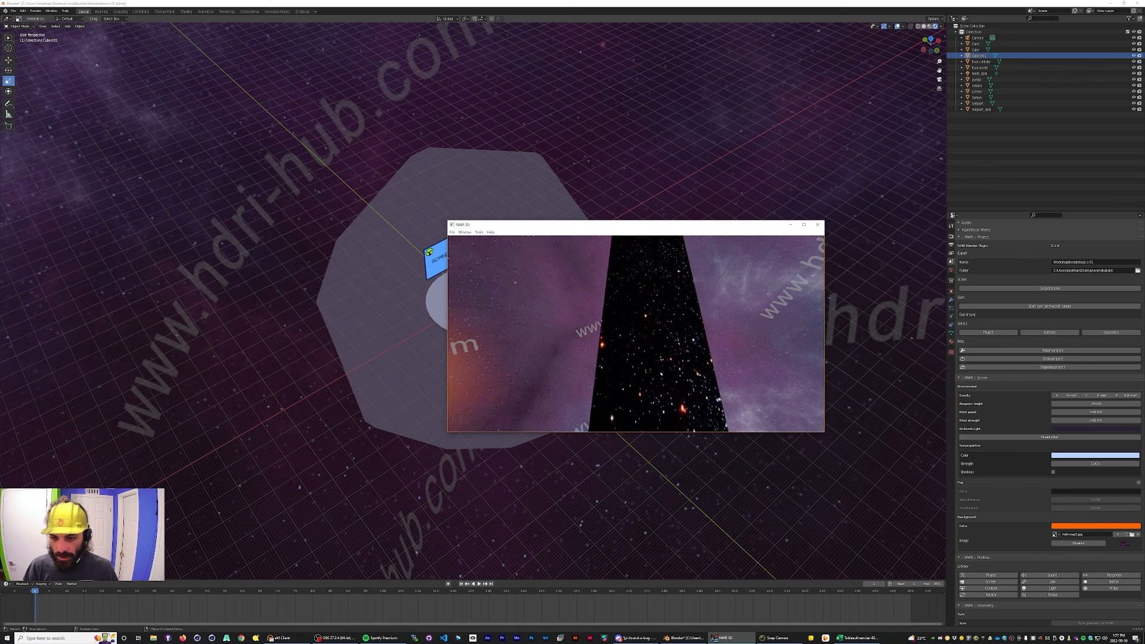
key("d")
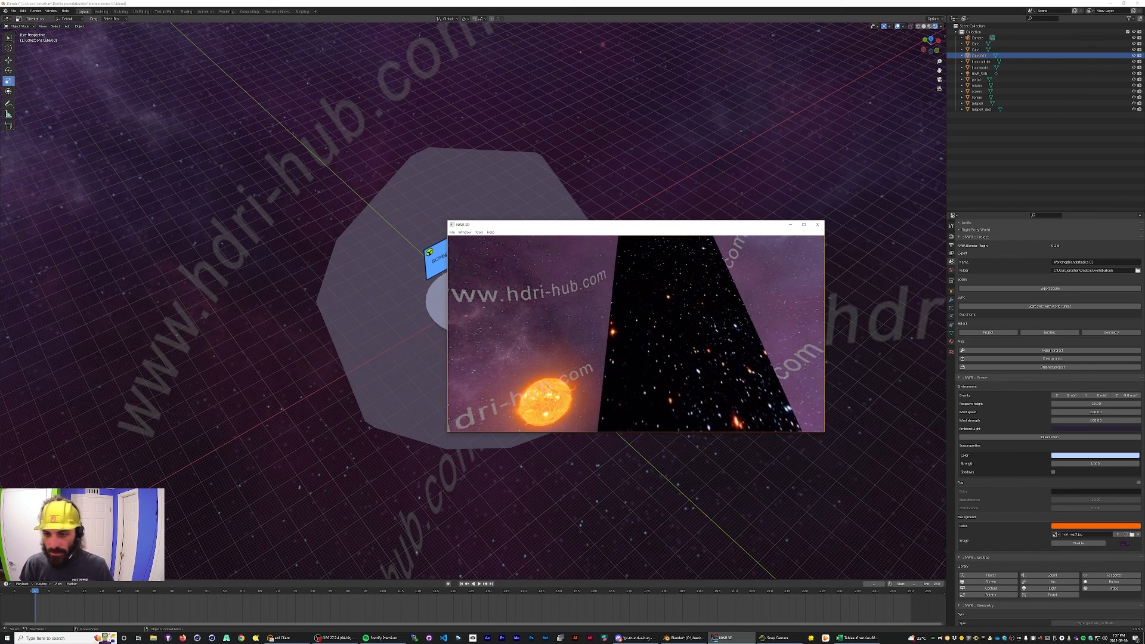
key("s")
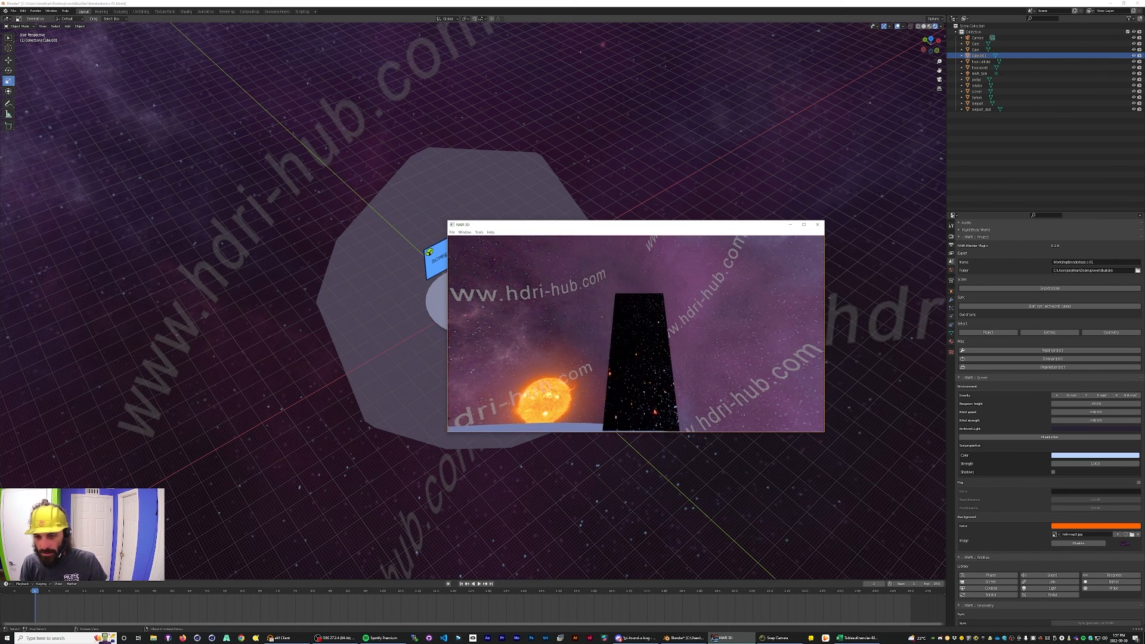
key("a")
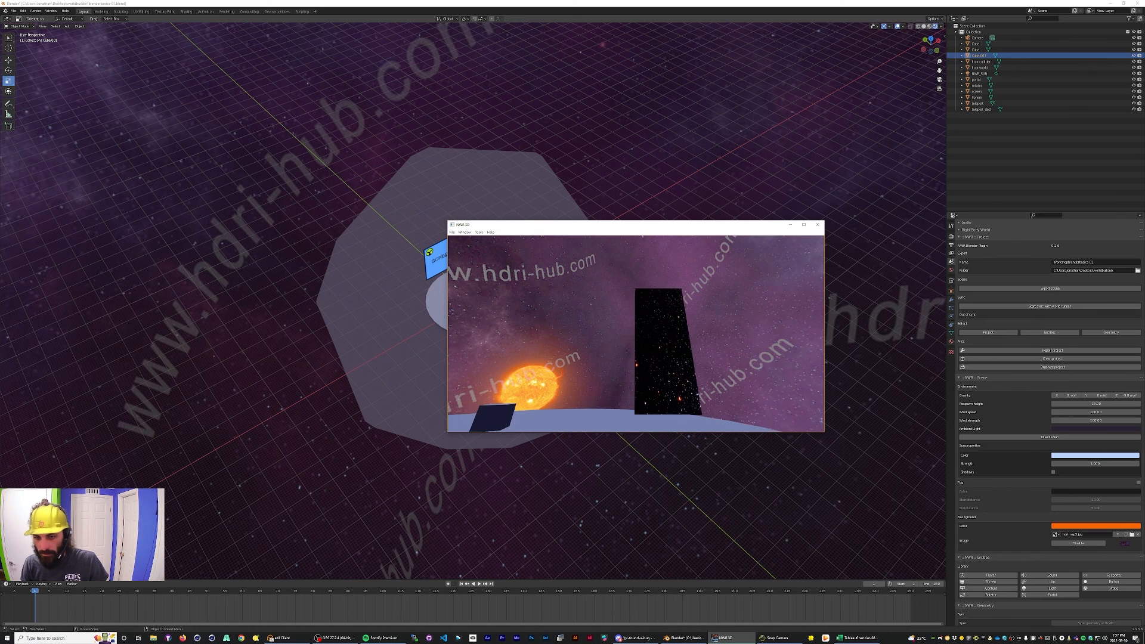
key("a")
key("w")
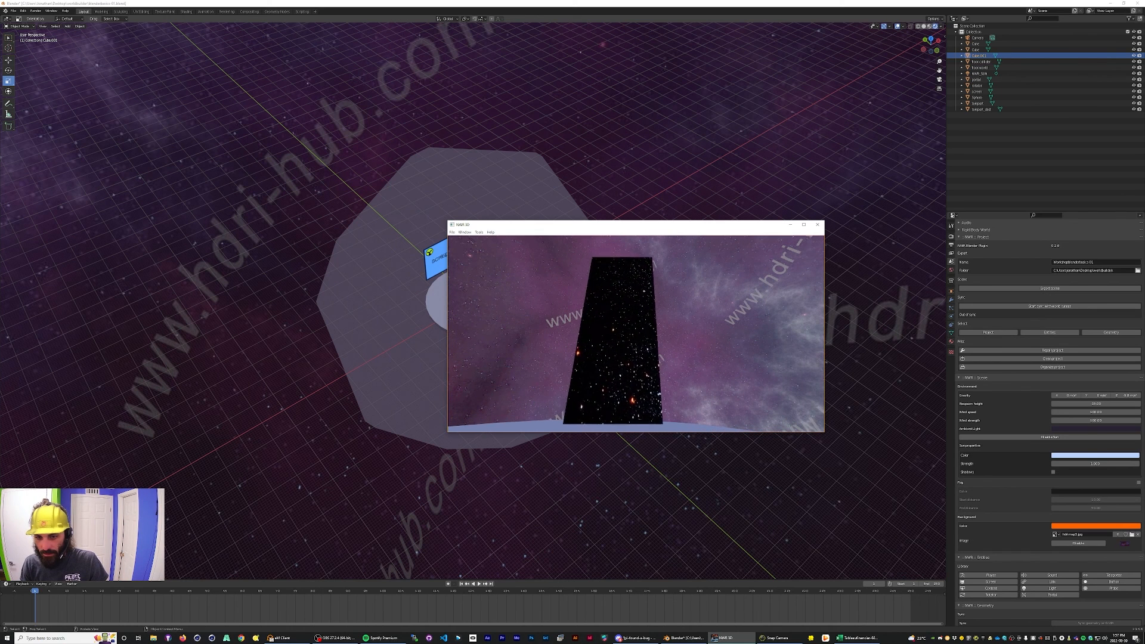
key("w")
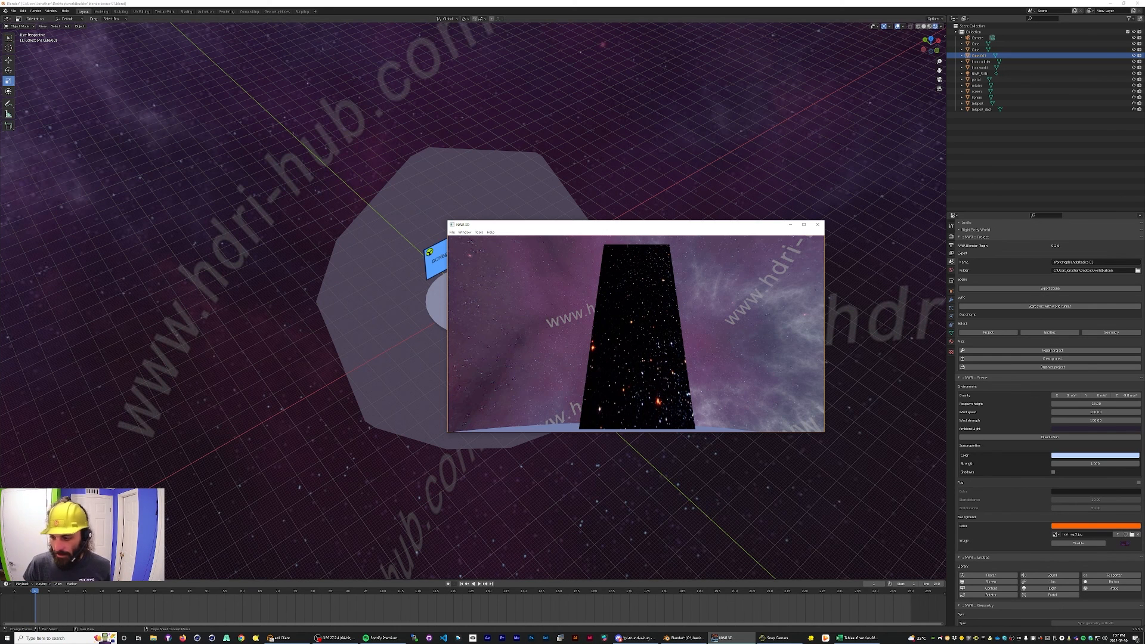
Enable dynamic reflection on the slab's material in Blender and raise the reflection strength.
scroll(1050, 418, "down", 4)
scroll(1050, 418, "down", 15)
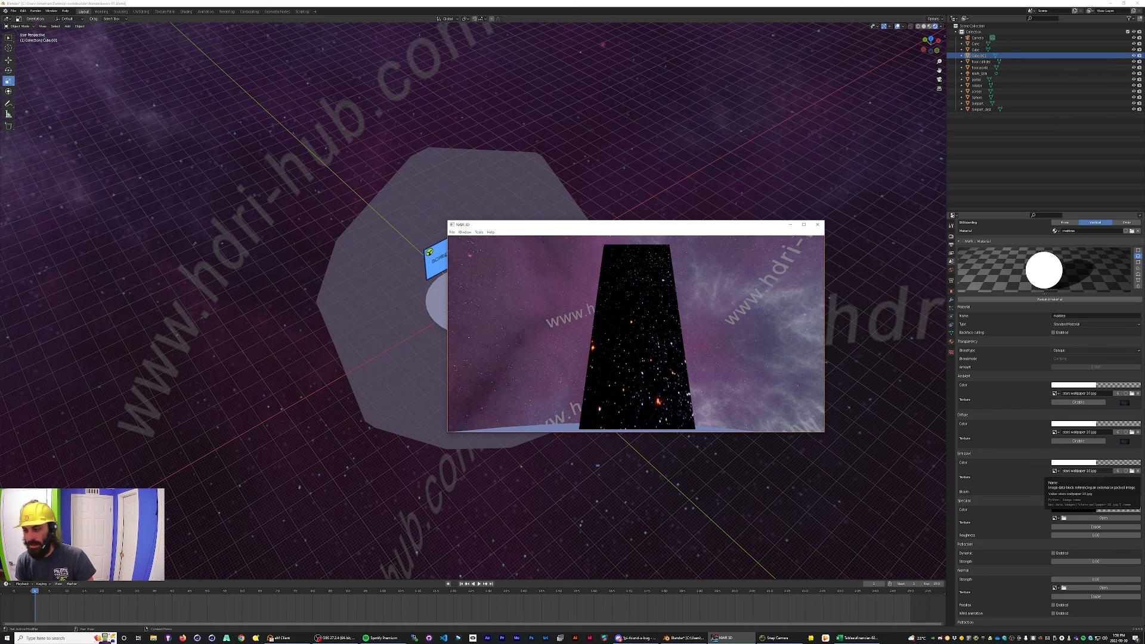
key("alt+Tab")
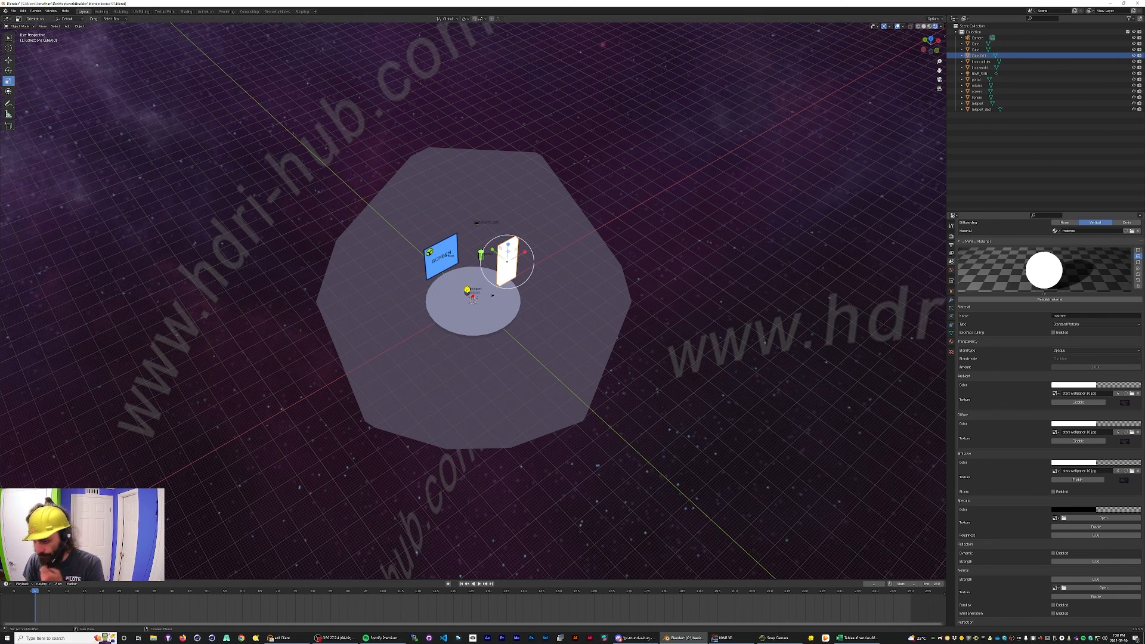
scroll(1044, 418, "down", 2)
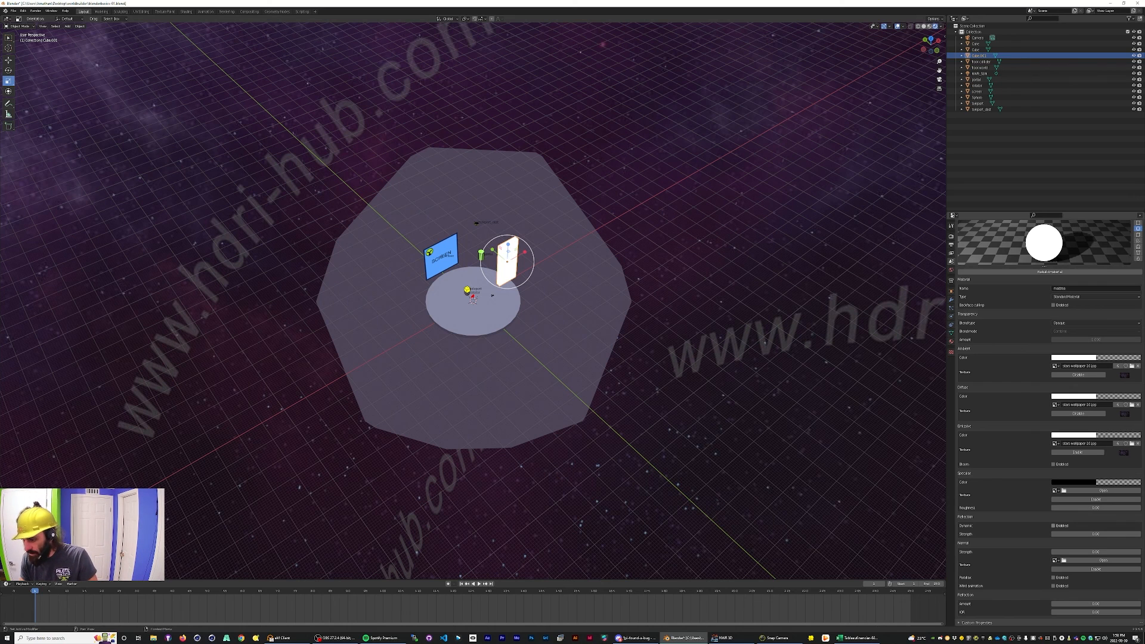
left_click(1054, 526)
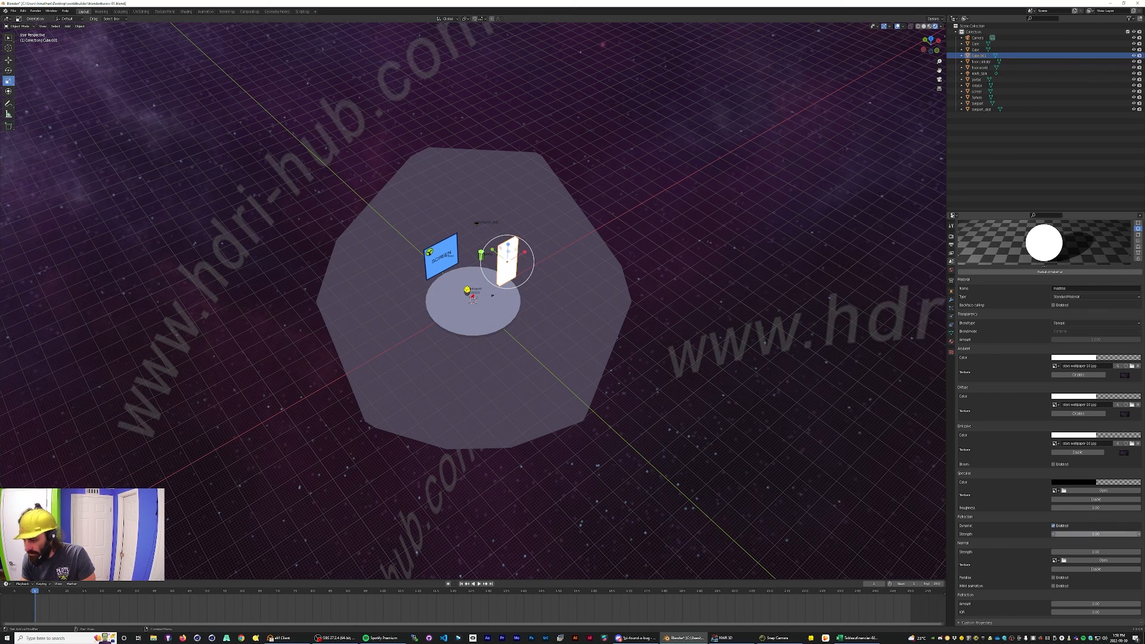
left_click_drag(1096, 534, 1137, 534)
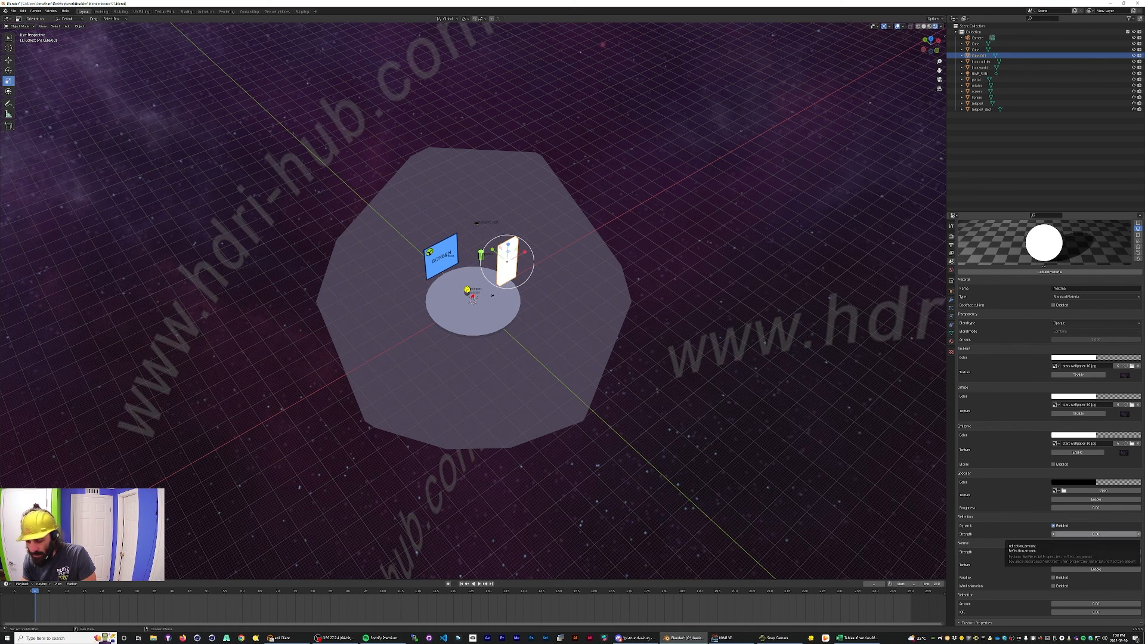
Export the scene with dynamic reflection and inspect the slab's reflections from several angles in the 3D viewer.
scroll(1050, 363, "up", 15)
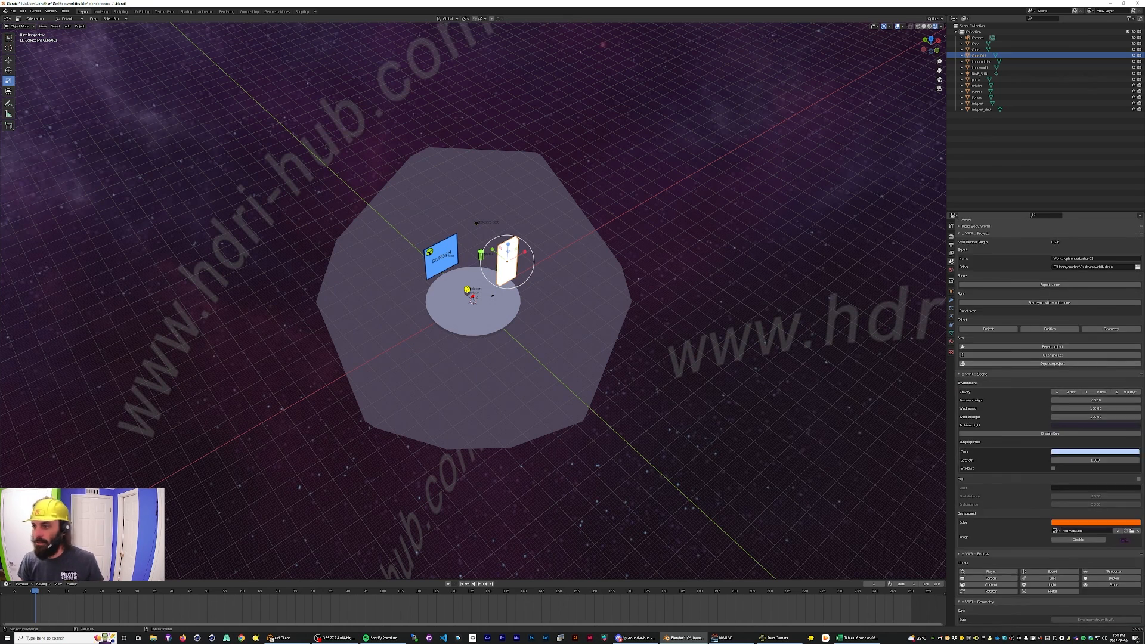
scroll(1050, 321, "up", 2)
left_click(1050, 321)
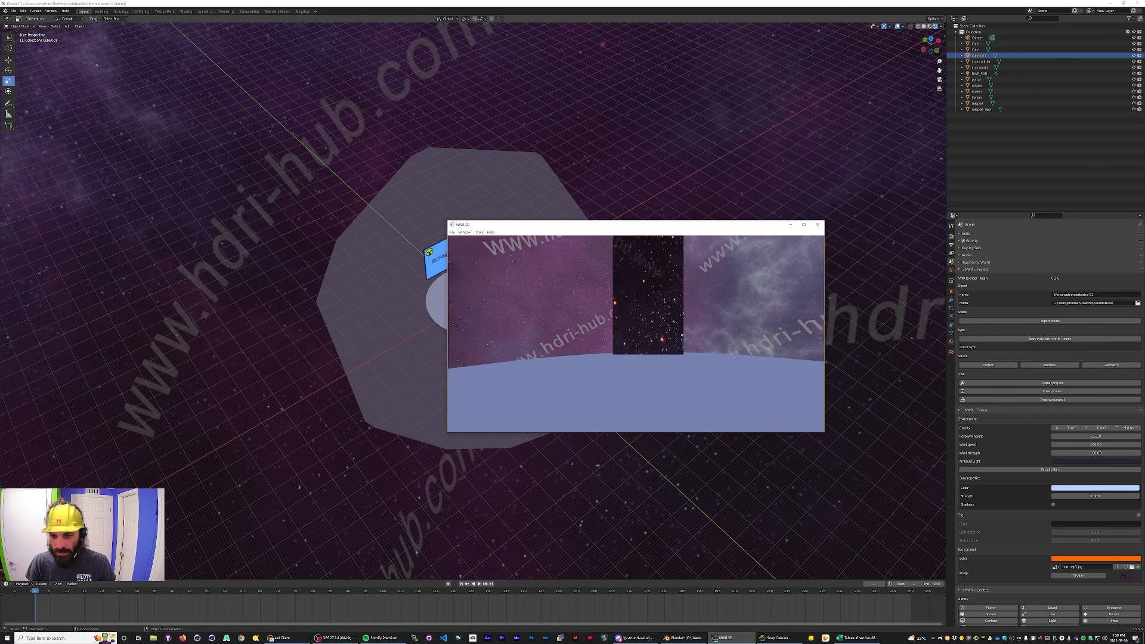
key("d")
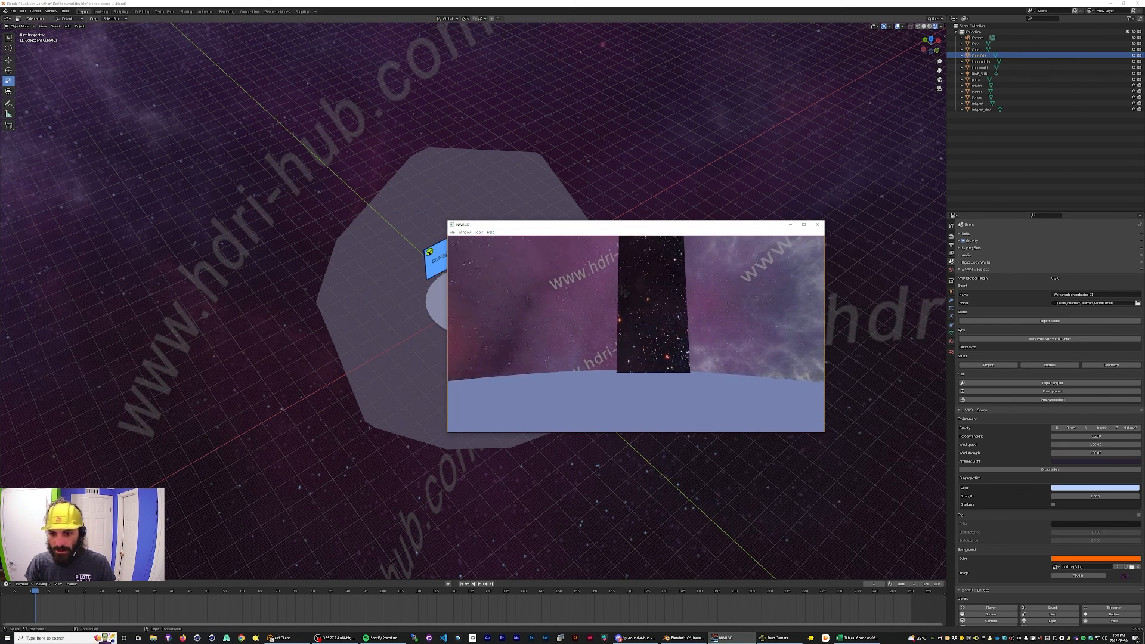
key("d")
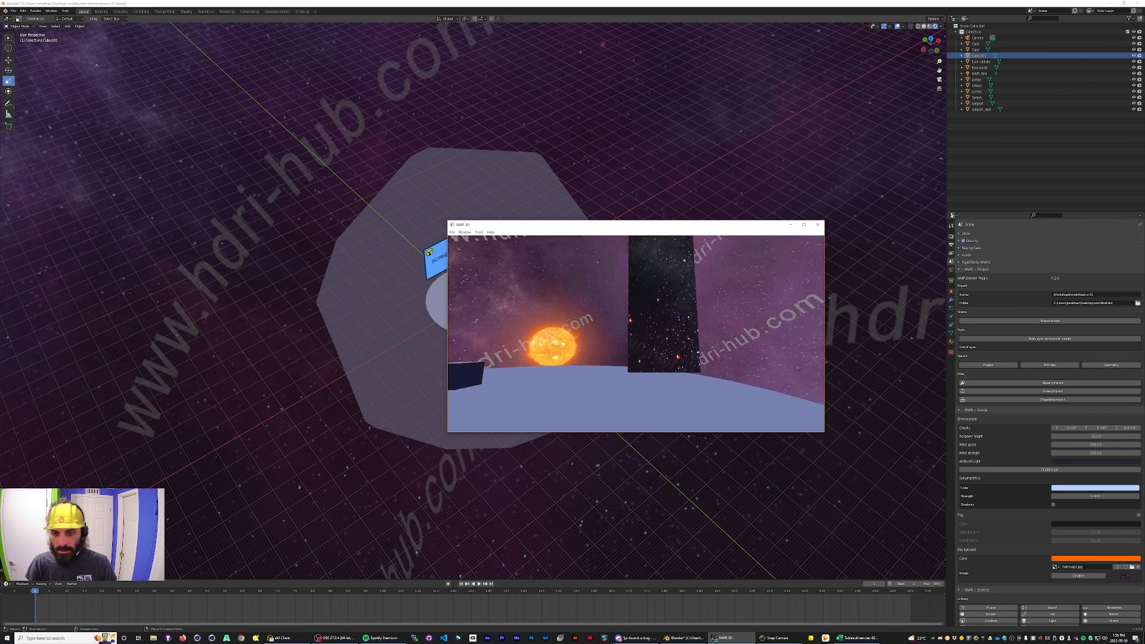
key("d")
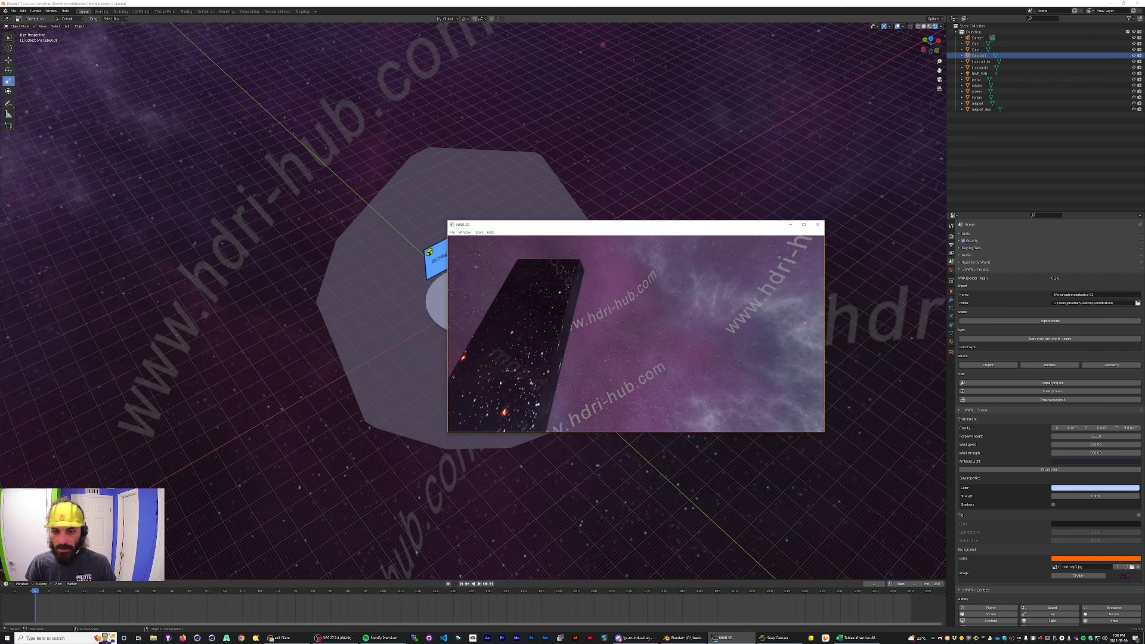
key("a")
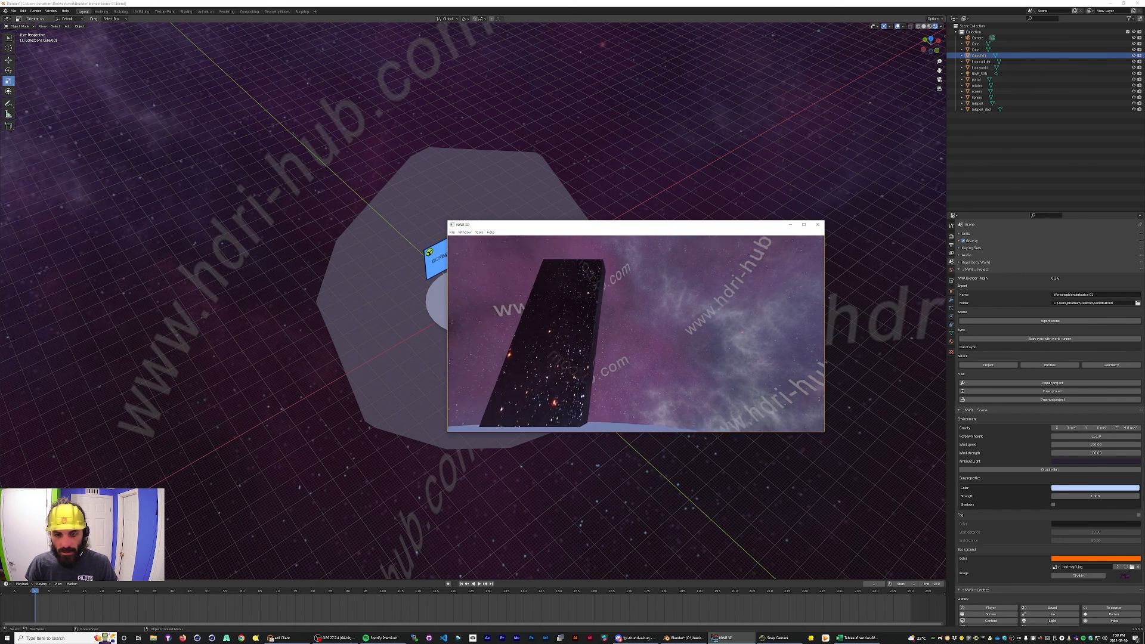
key("a")
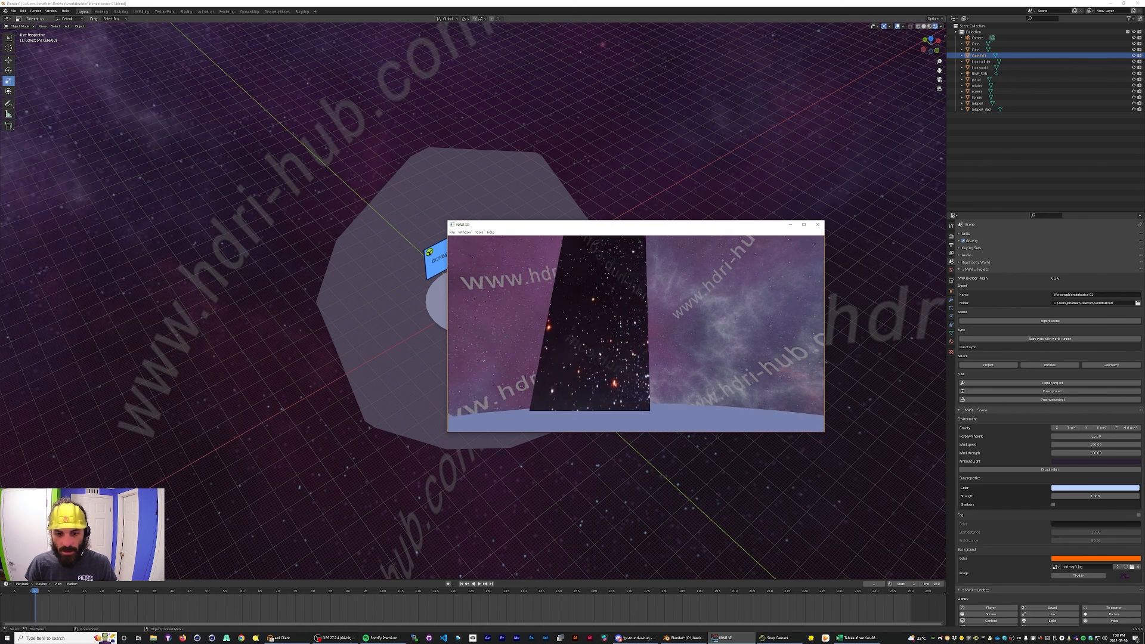
key("s")
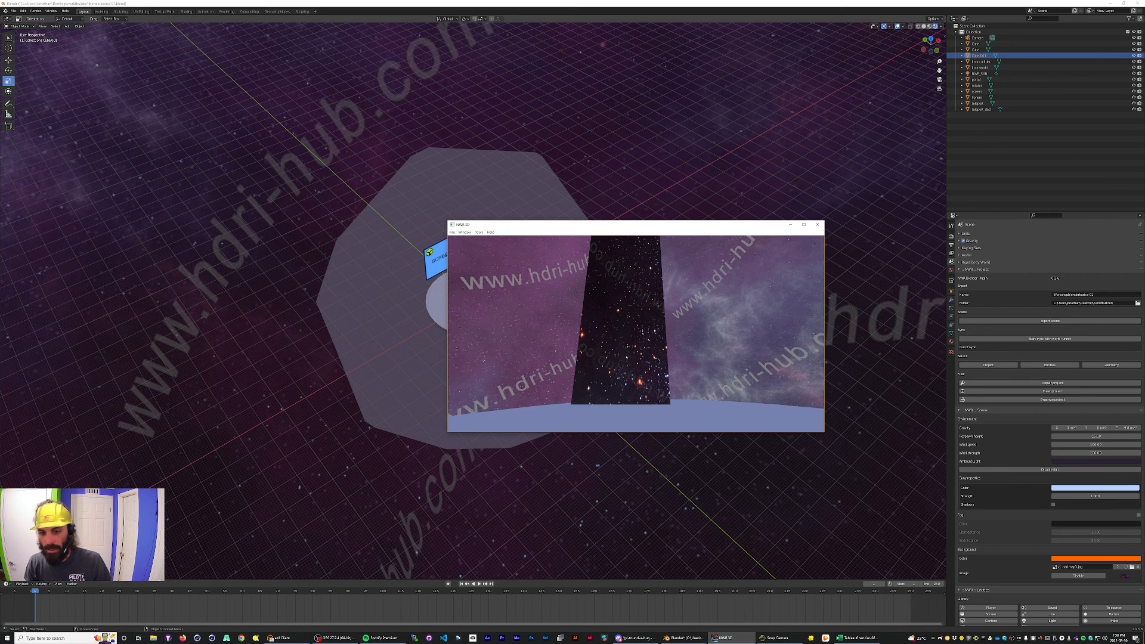
key("d")
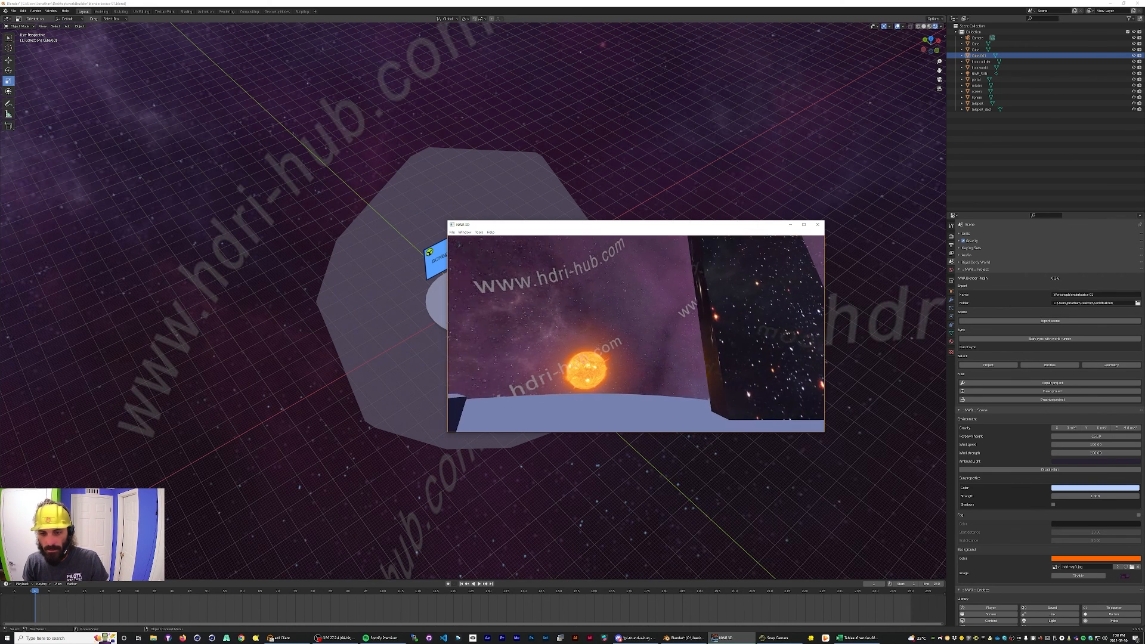
key("a")
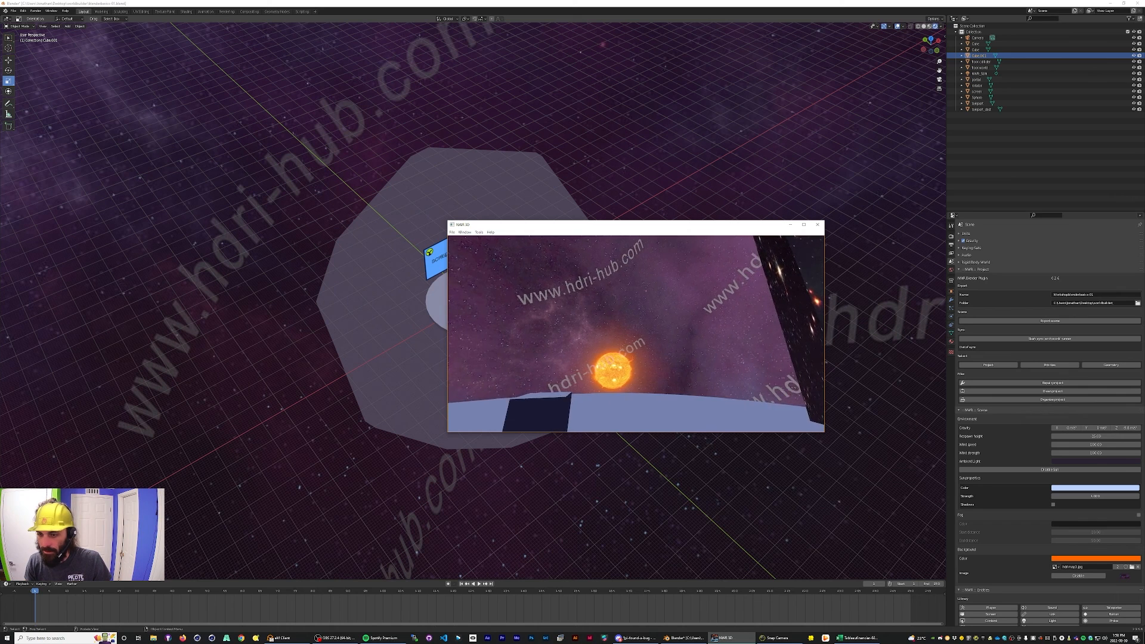
Back away from the slab in the 3D viewer and review its material settings in Blender.
key("s")
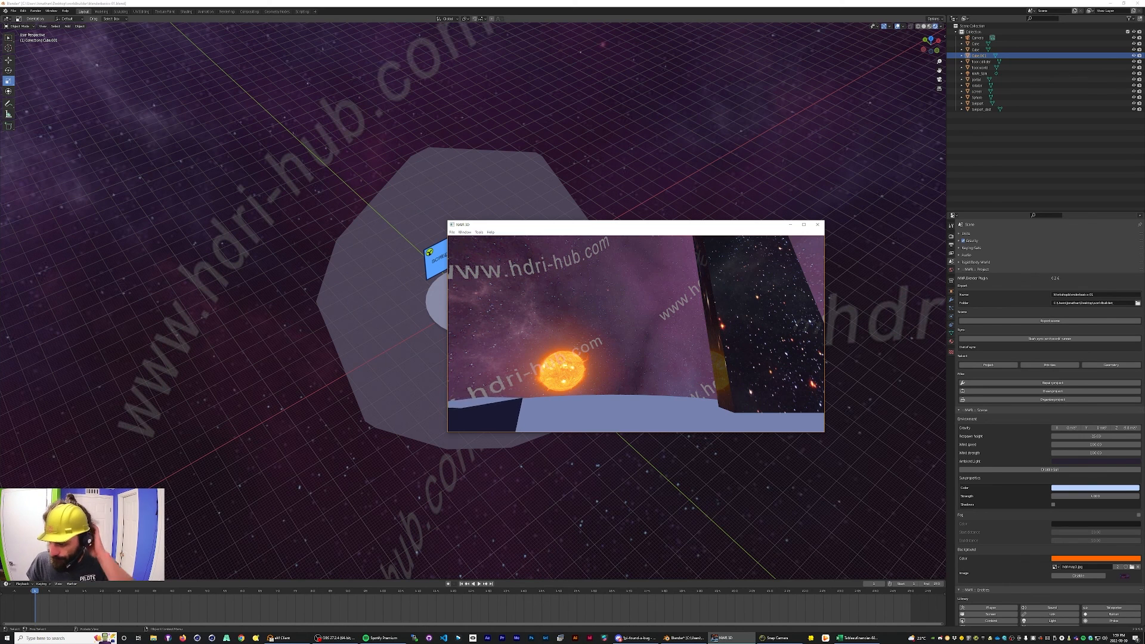
scroll(883, 358, "down", 1)
scroll(1050, 418, "down", 6)
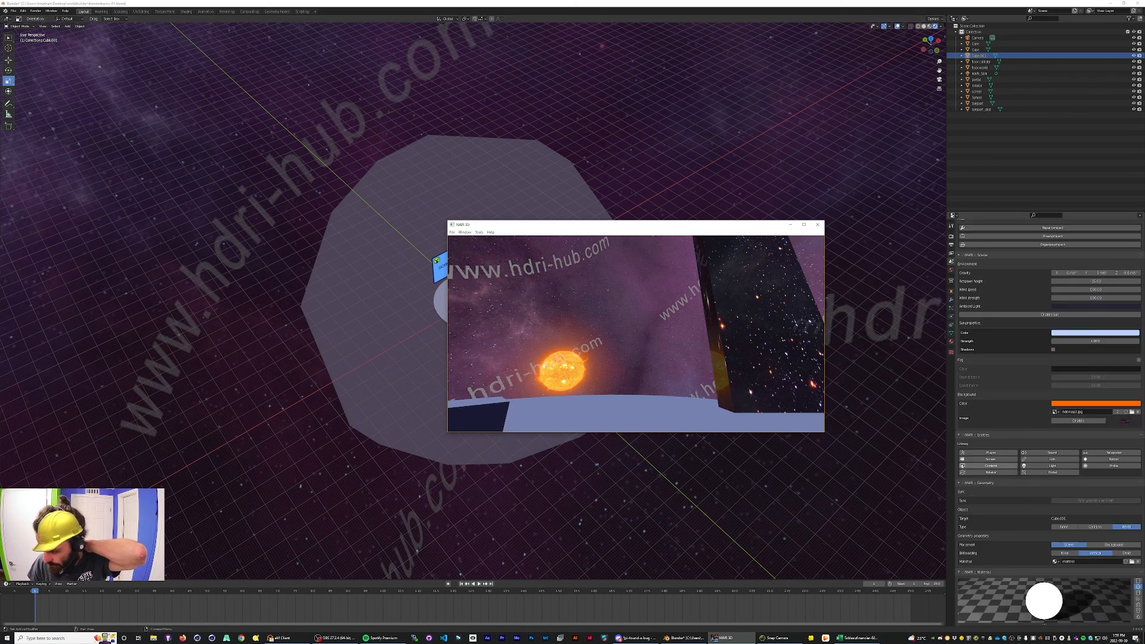
scroll(1050, 418, "down", 5)
scroll(1050, 417, "down", 7)
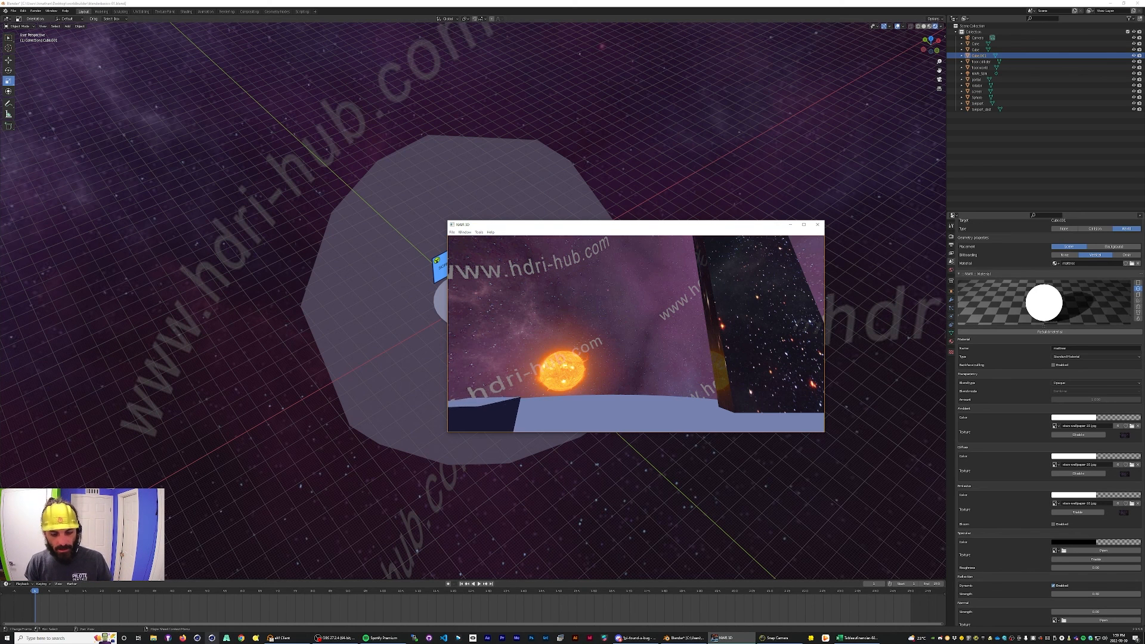
Switch to Discord, look through the world-builders channel and open its world building guide link in the browser.
left_click(637, 638)
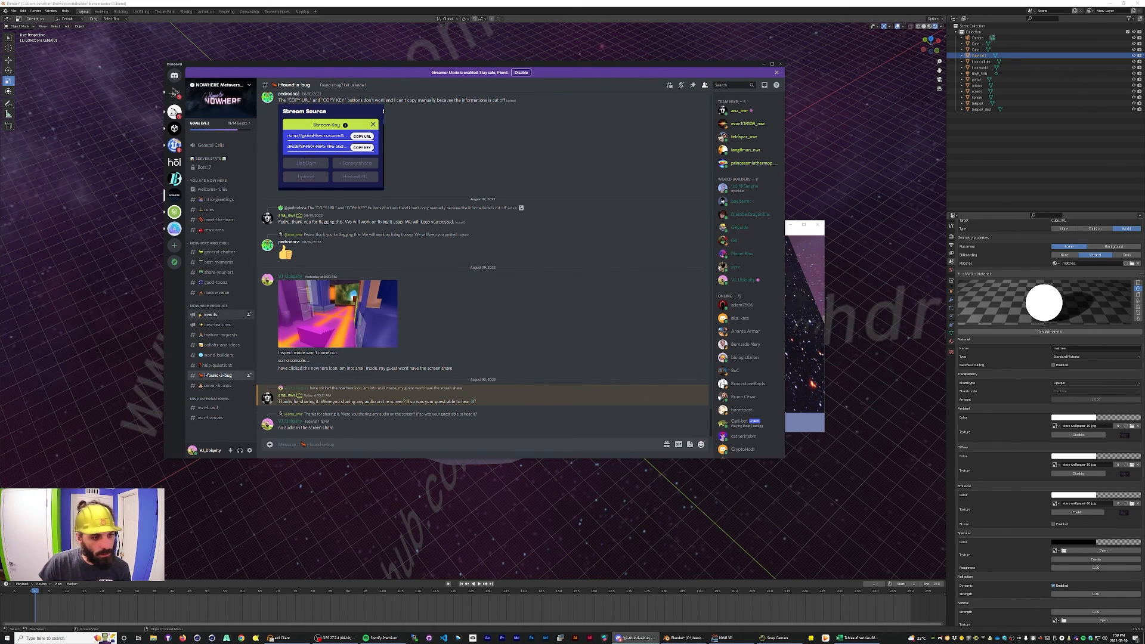
left_click(219, 355)
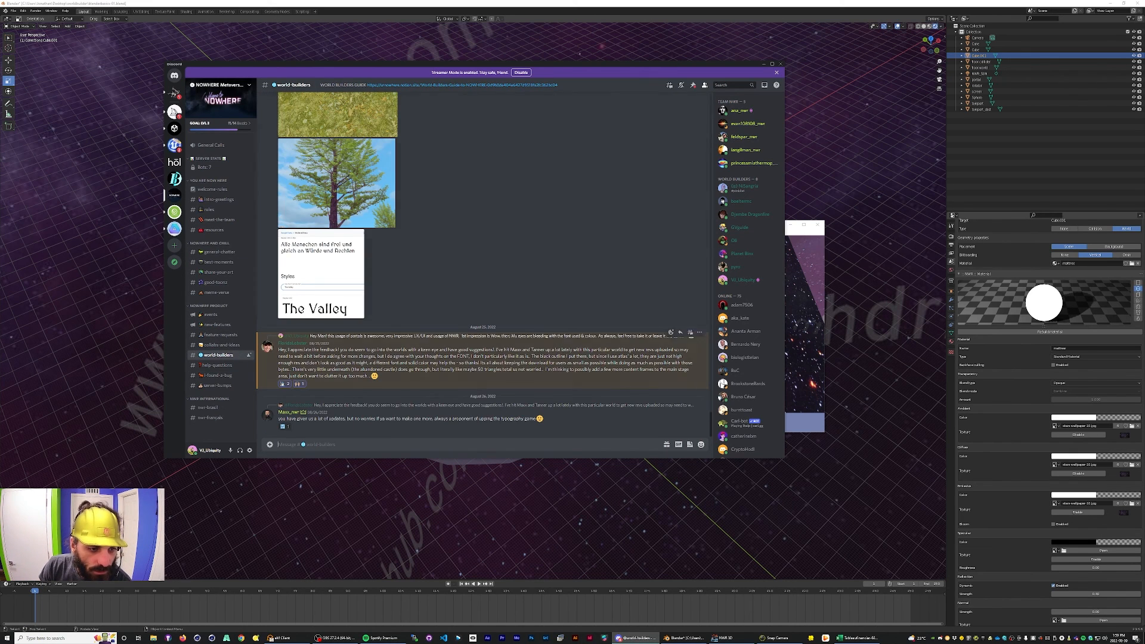
scroll(482, 265, "up", 3)
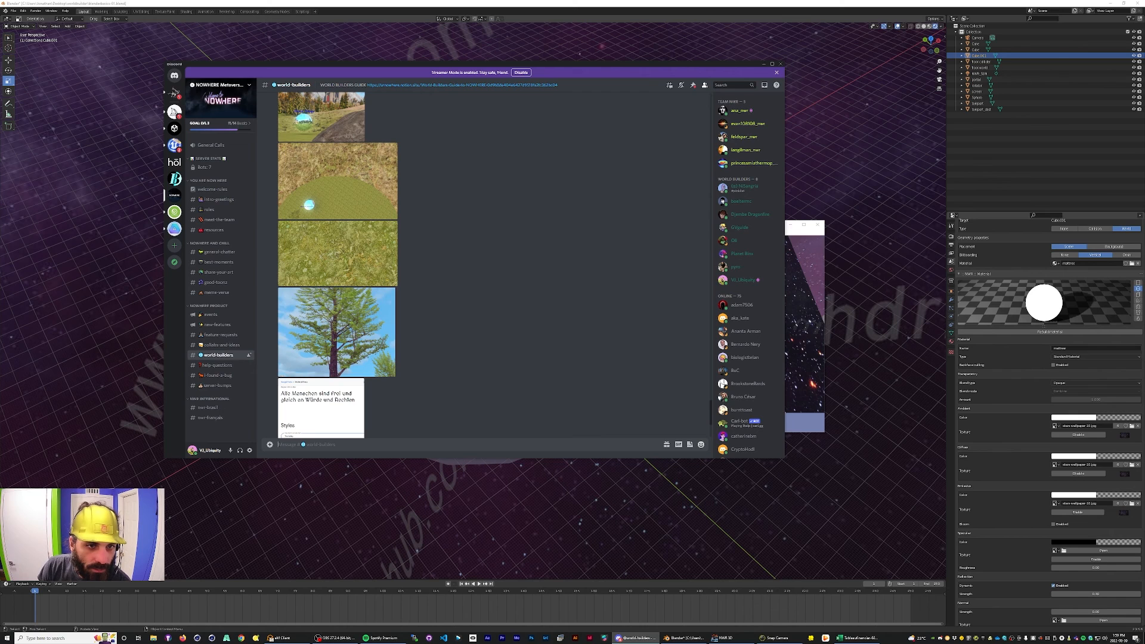
scroll(483, 264, "up", 3)
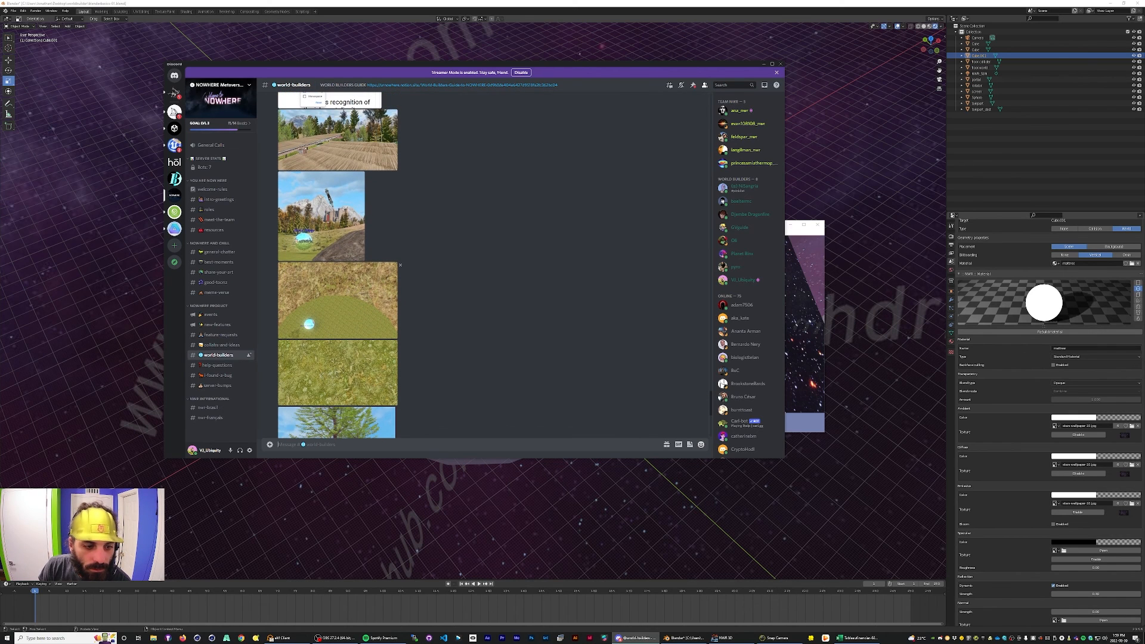
scroll(482, 265, "down", 2)
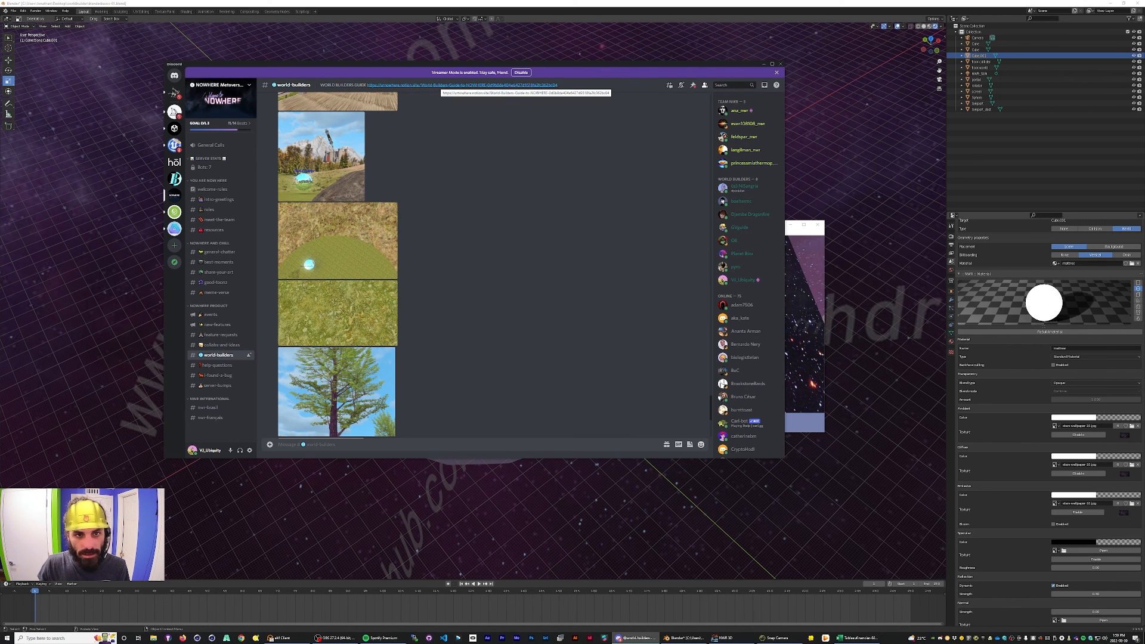
left_click(454, 85)
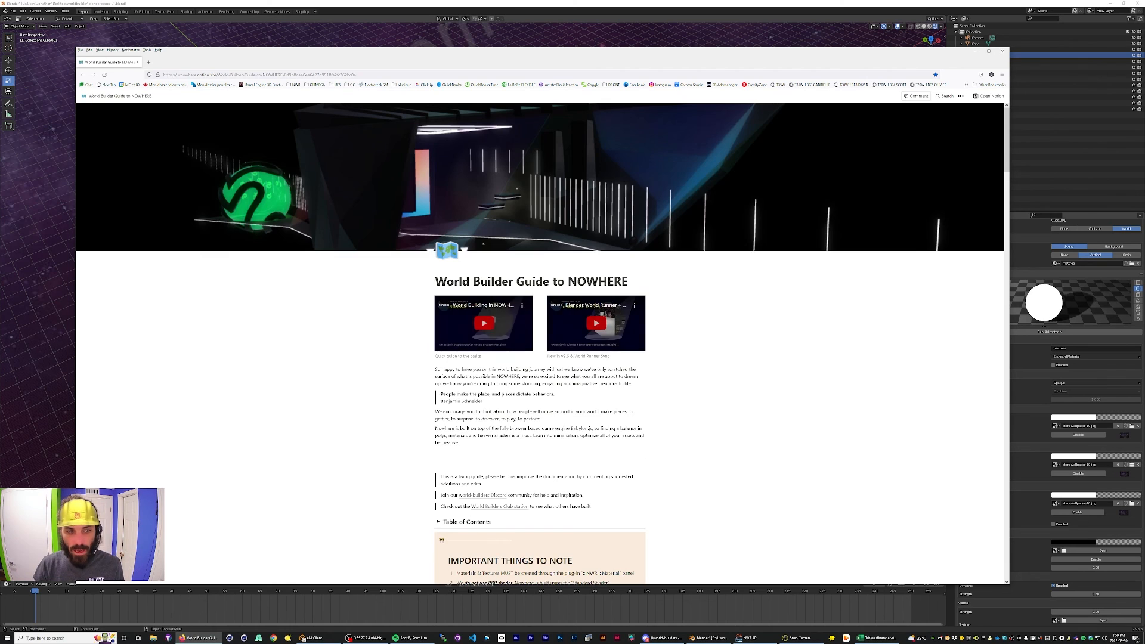
Look through the World Builder Guide to NOWHERE from its important notes to the Deeper documentation links.
scroll(78, 101, "down", 4)
scroll(78, 101, "down", 15)
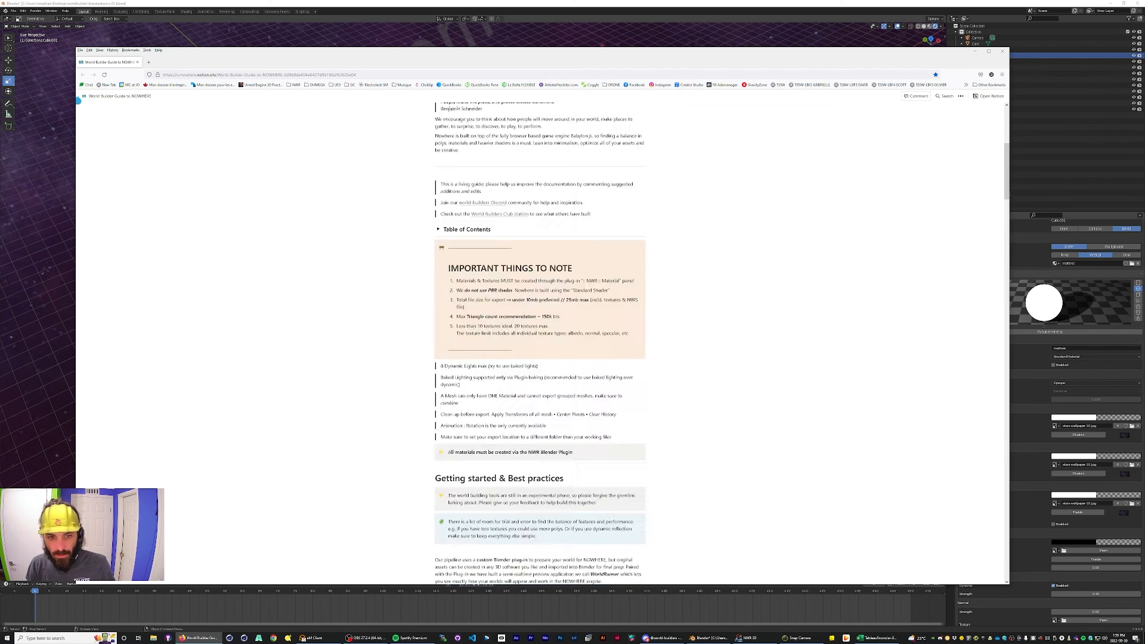
scroll(82, 99, "down", 20)
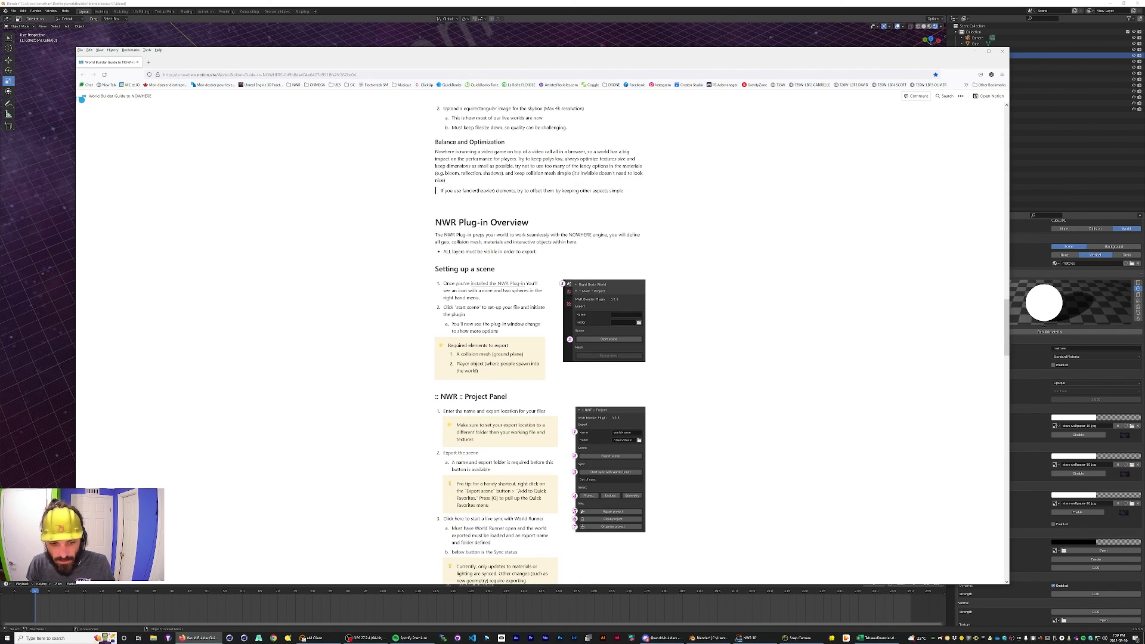
scroll(82, 99, "down", 20)
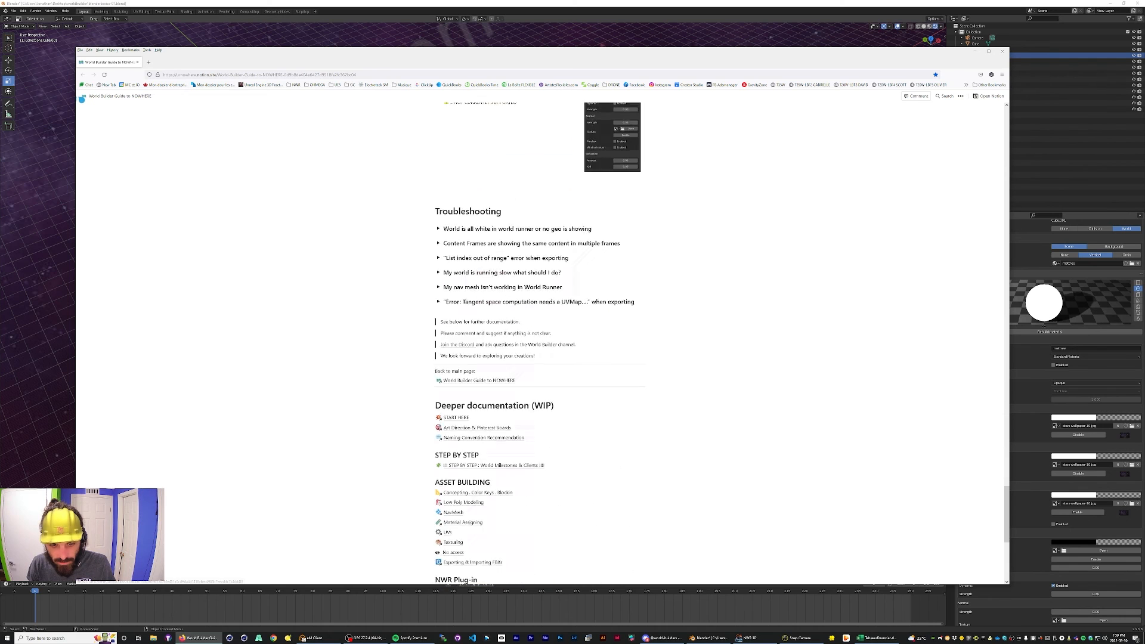
scroll(82, 99, "up", 6)
scroll(82, 99, "up", 2)
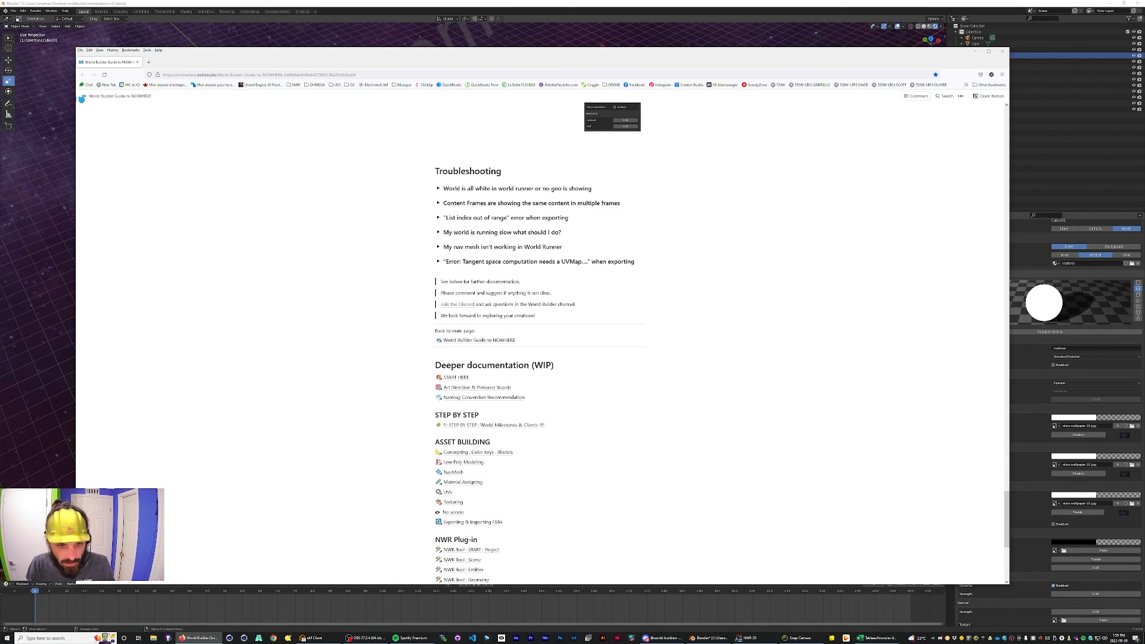
scroll(82, 99, "down", 3)
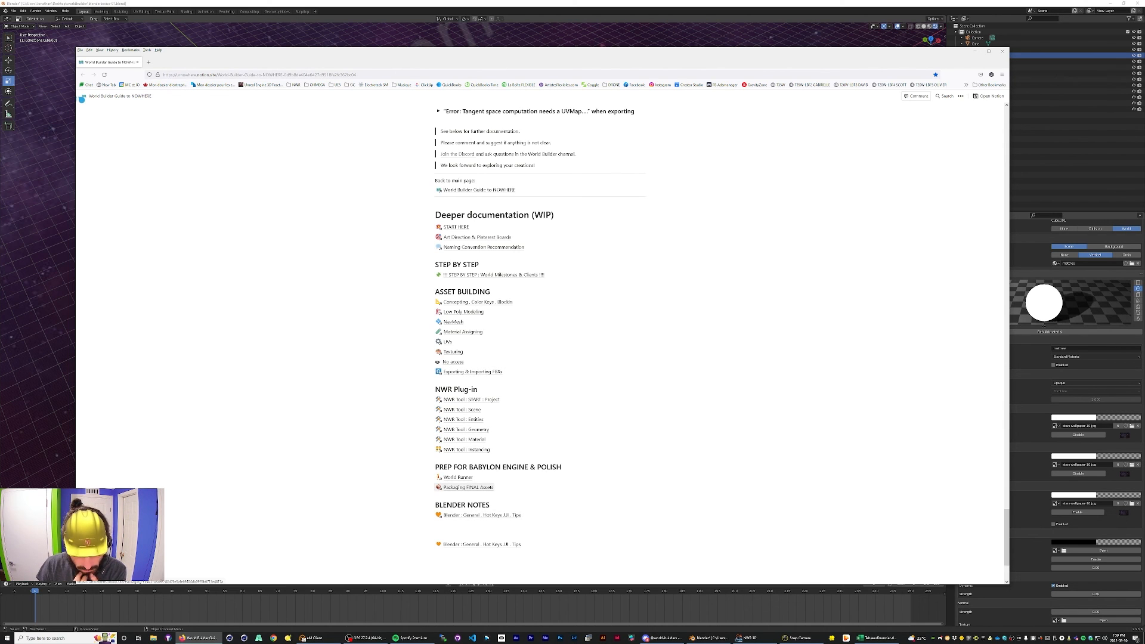
Open the Packaging FINAL Assets page of the guide and look through it.
left_click(468, 488)
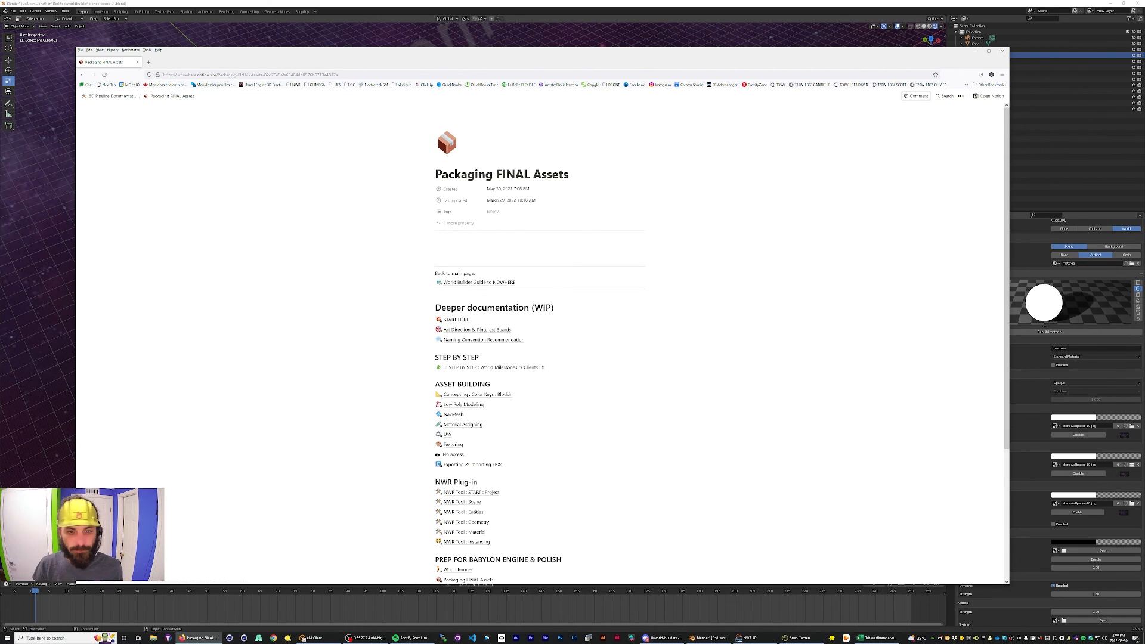
scroll(484, 295, "down", 3)
scroll(522, 210, "up", 2)
scroll(541, 340, "up", 1)
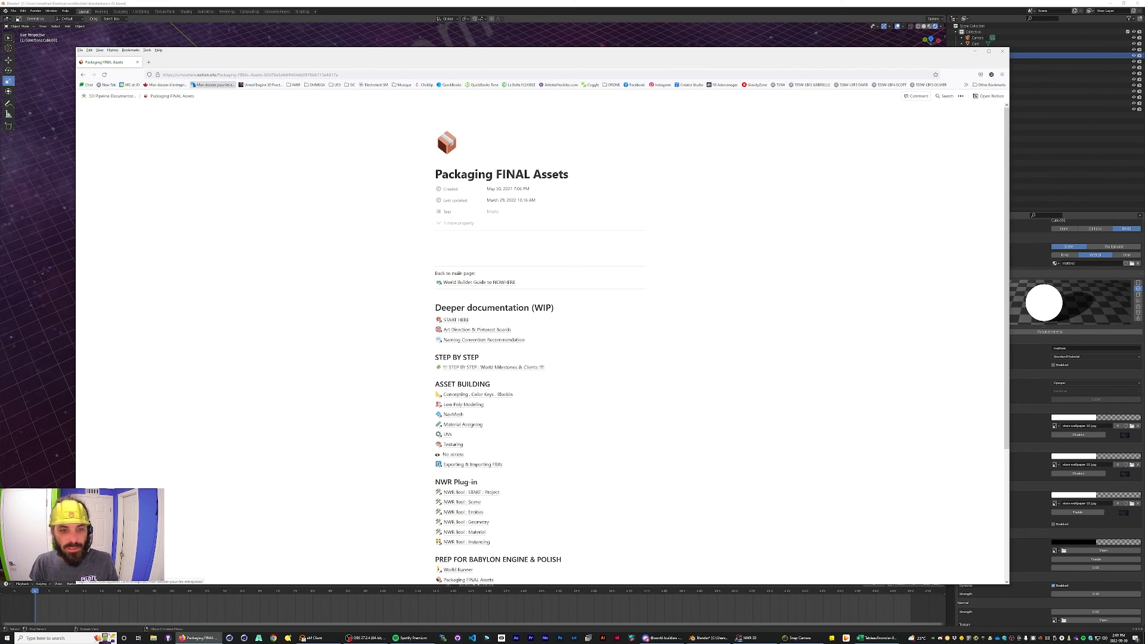
Open the bookmarked 3D World Builders Public folder on Google Drive and browse into a contributor's folder inside _World Submission Folder.
left_click(294, 84)
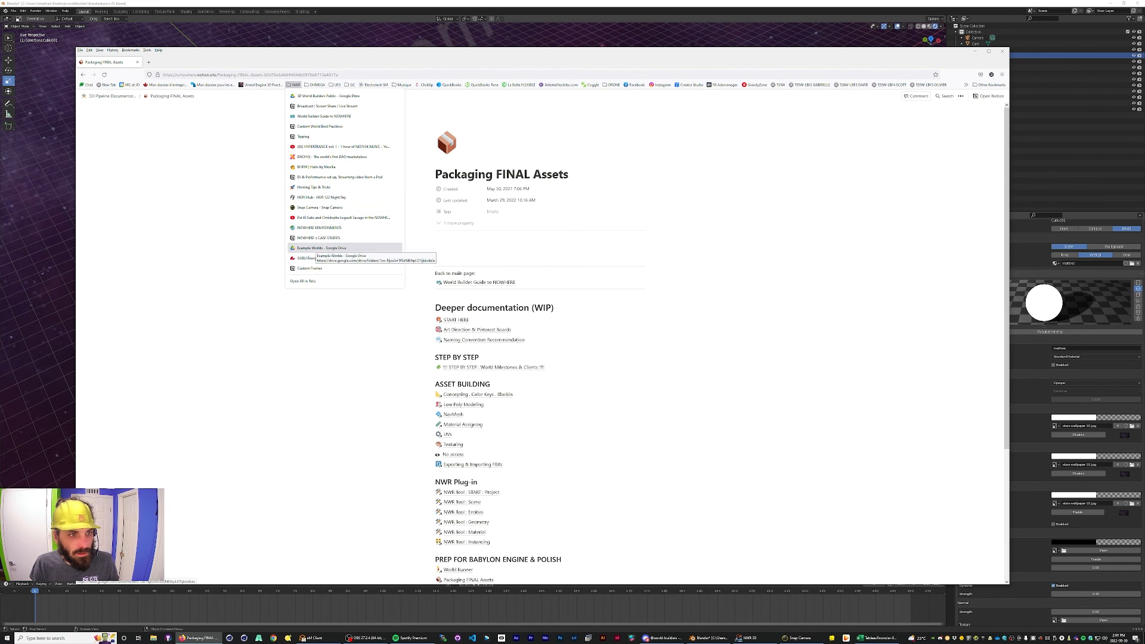
left_click(328, 96)
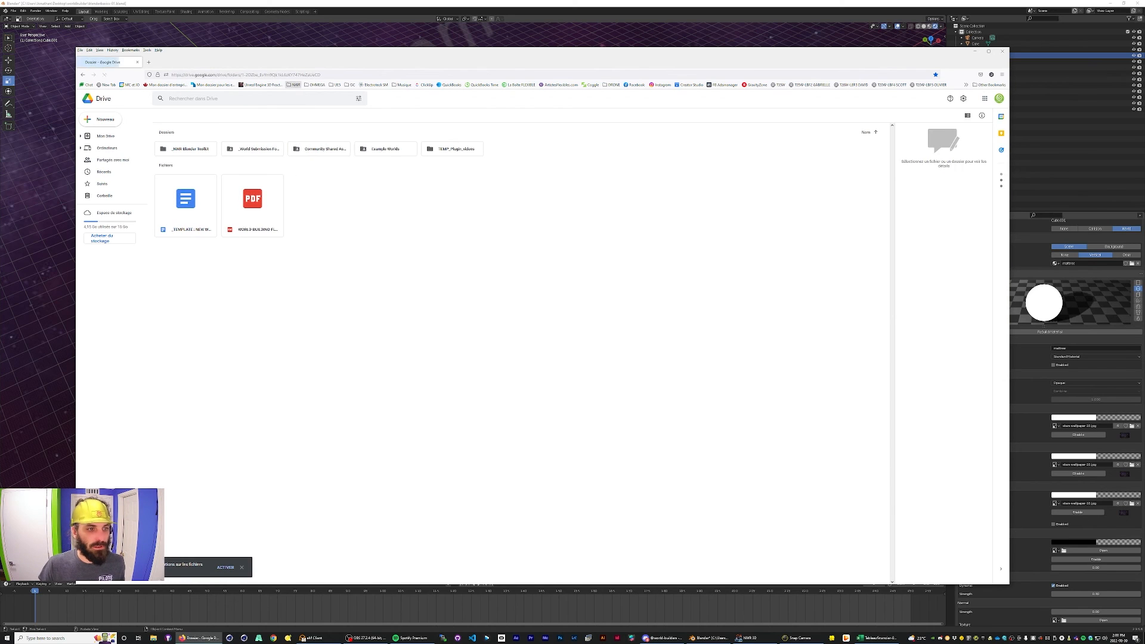
double_click(252, 149)
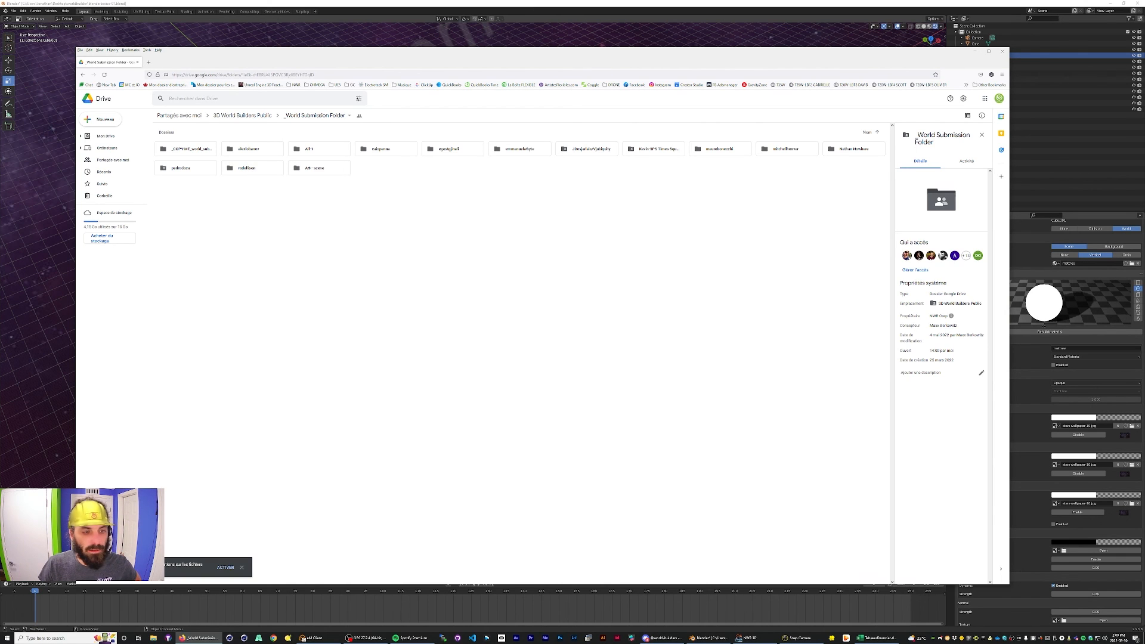
double_click(182, 168)
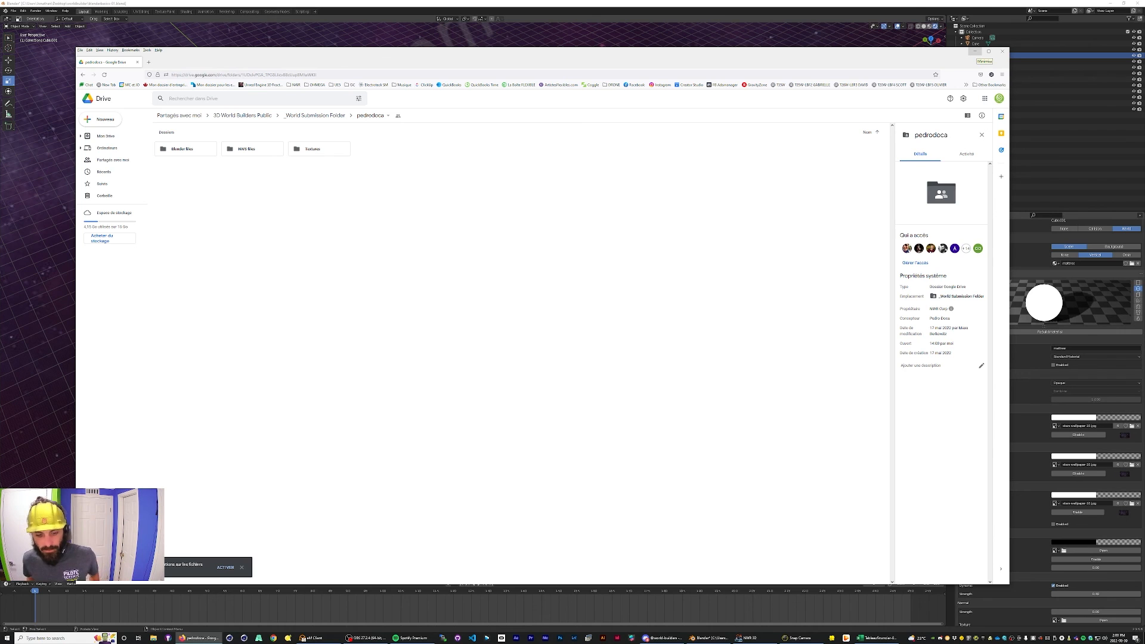
Minimize the browser, Discord and 3D viewer windows to return to the Blender scene.
left_click(975, 51)
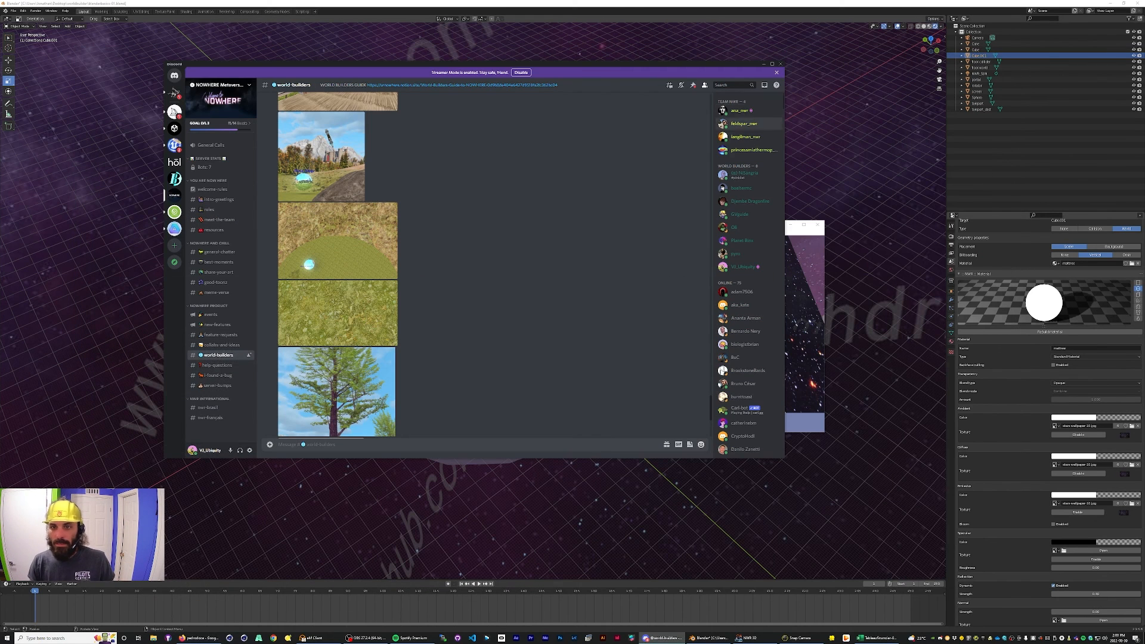
left_click(764, 63)
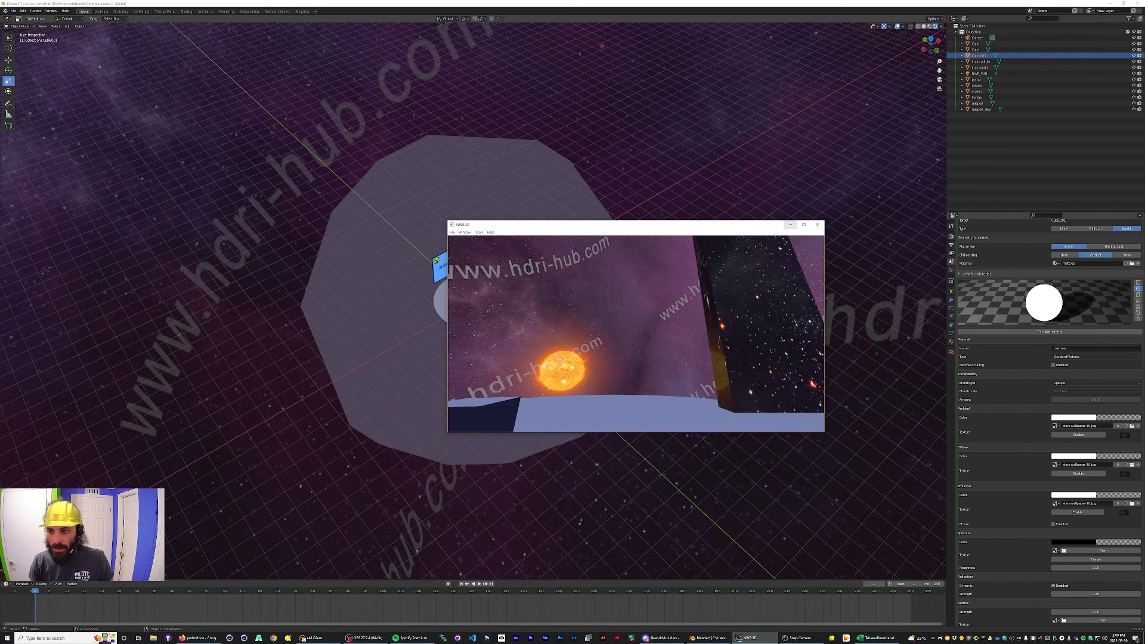
left_click(791, 225)
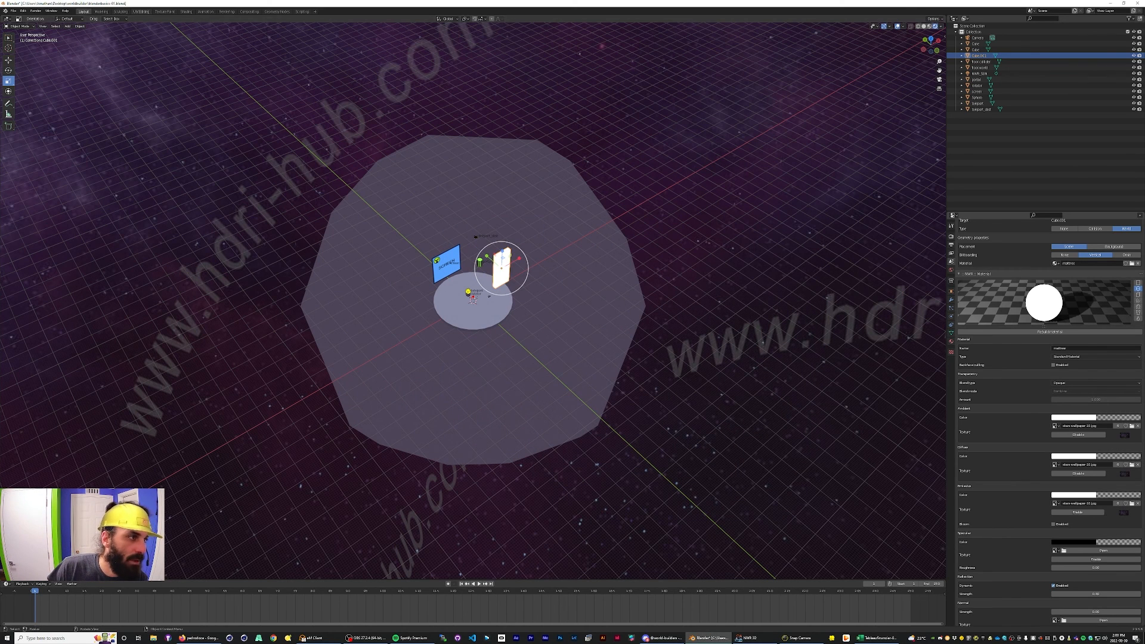
In the UV Editing workspace, scale up the slab's entire UV layout until it extends well beyond the starry texture.
left_click(141, 11)
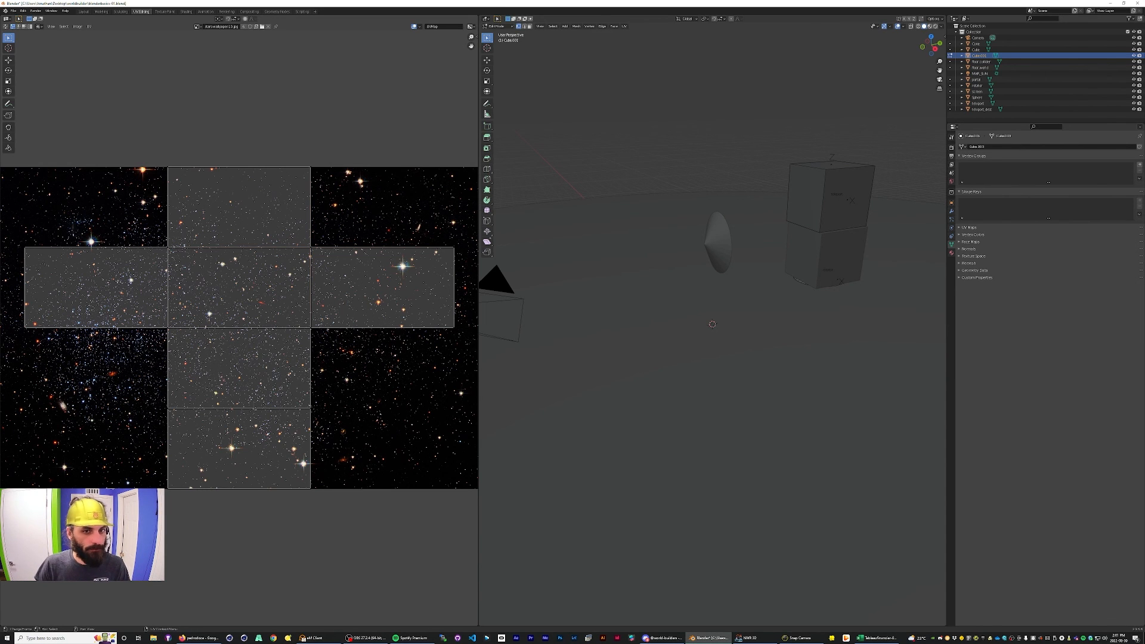
left_click(981, 68)
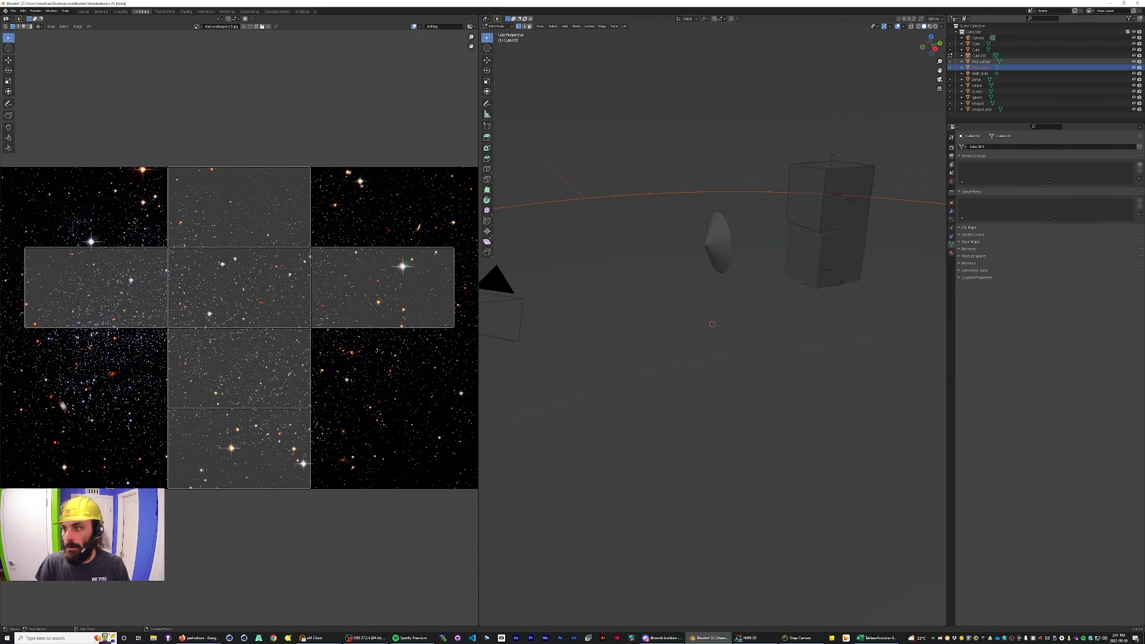
left_click(981, 61)
left_click(980, 56)
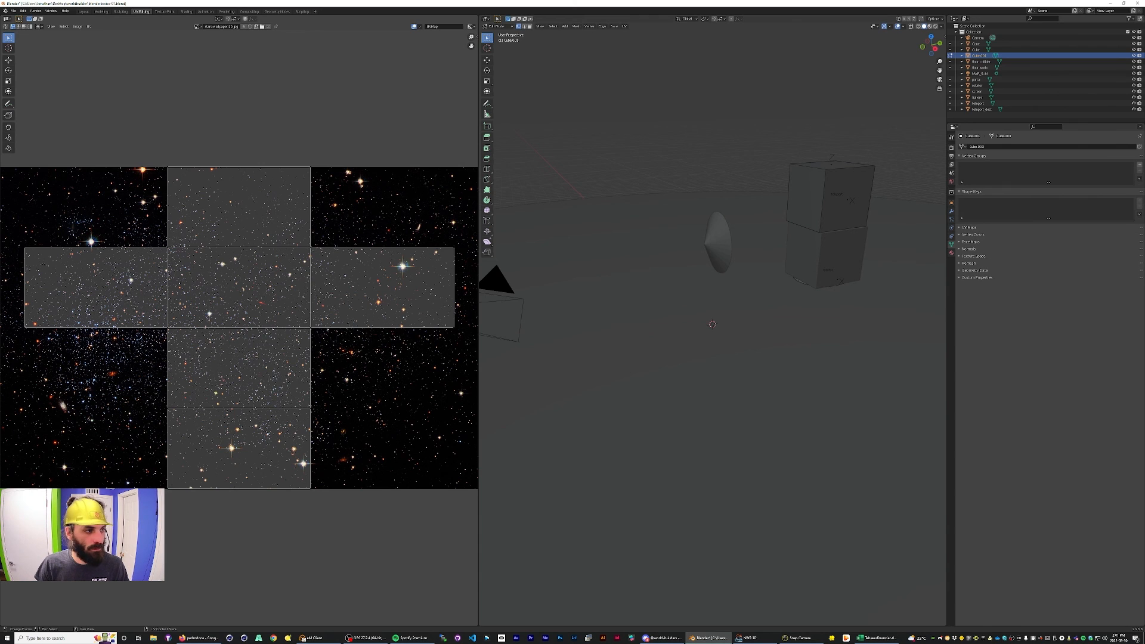
left_click_drag(18, 137, 478, 557)
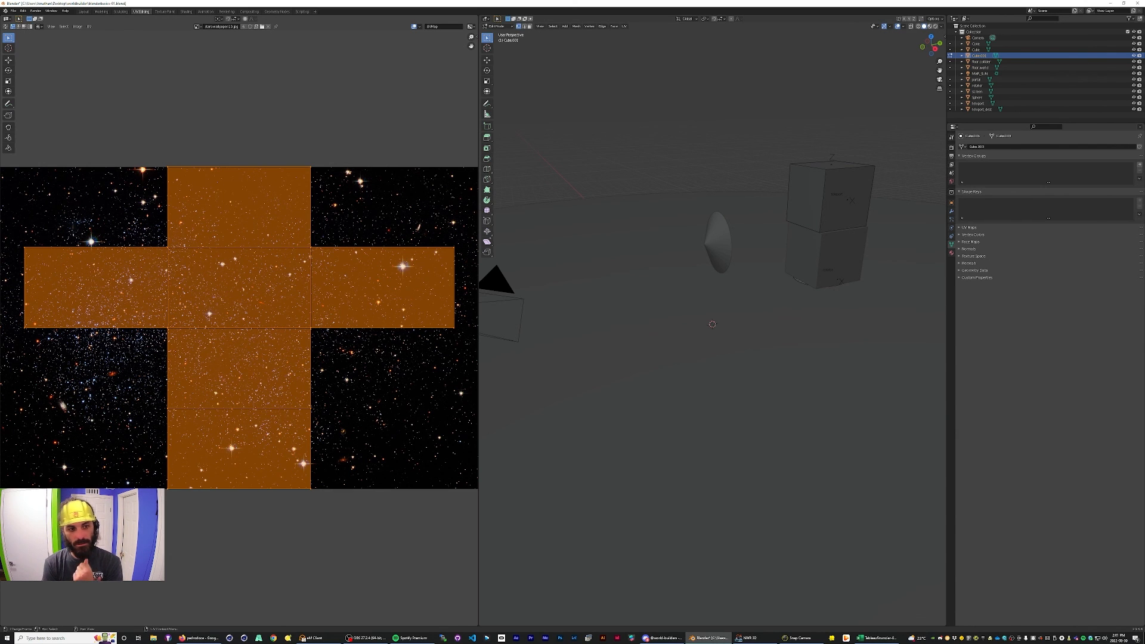
key("s")
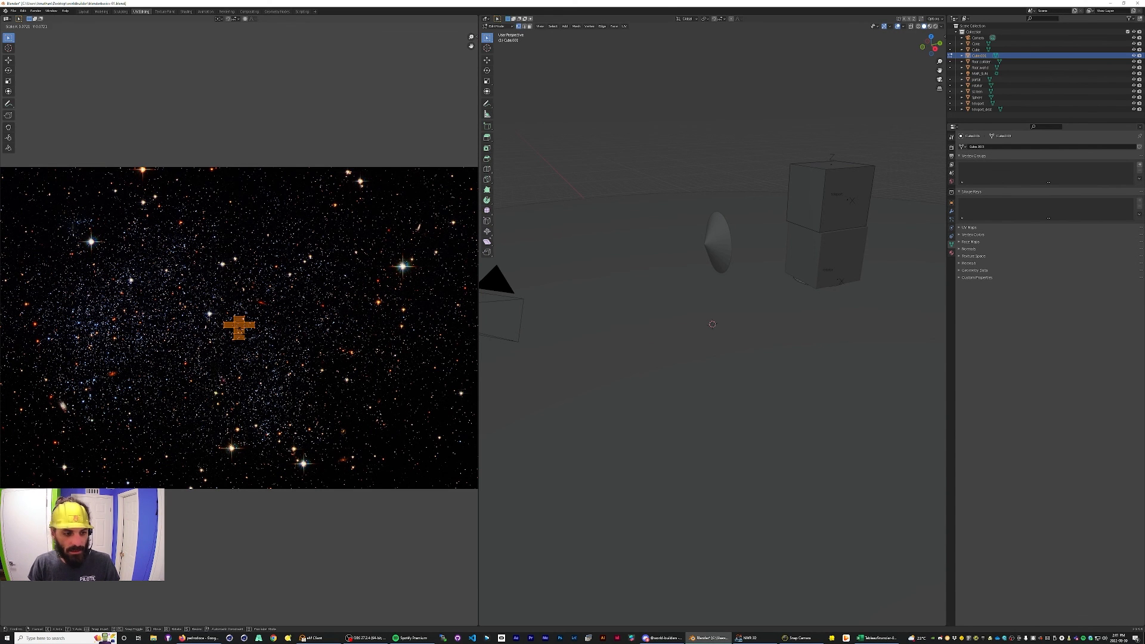
left_click(32, 383)
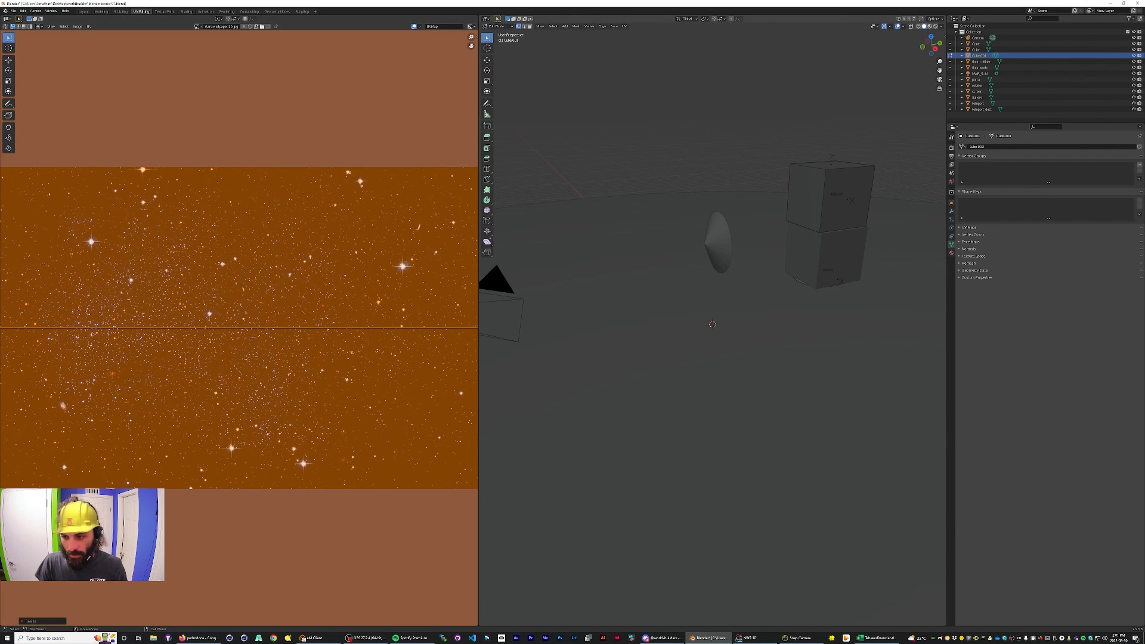
Export the scene with the enlarged UVs and walk towards and away from the slab in the 3D viewer to check its stars.
left_click(952, 173)
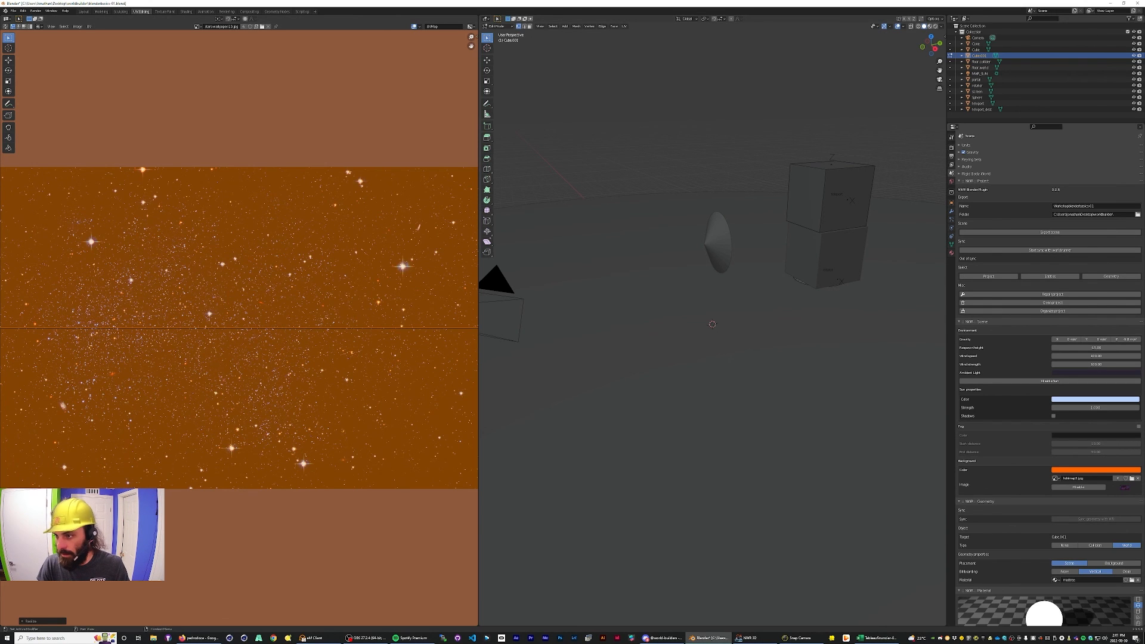
left_click(1049, 232)
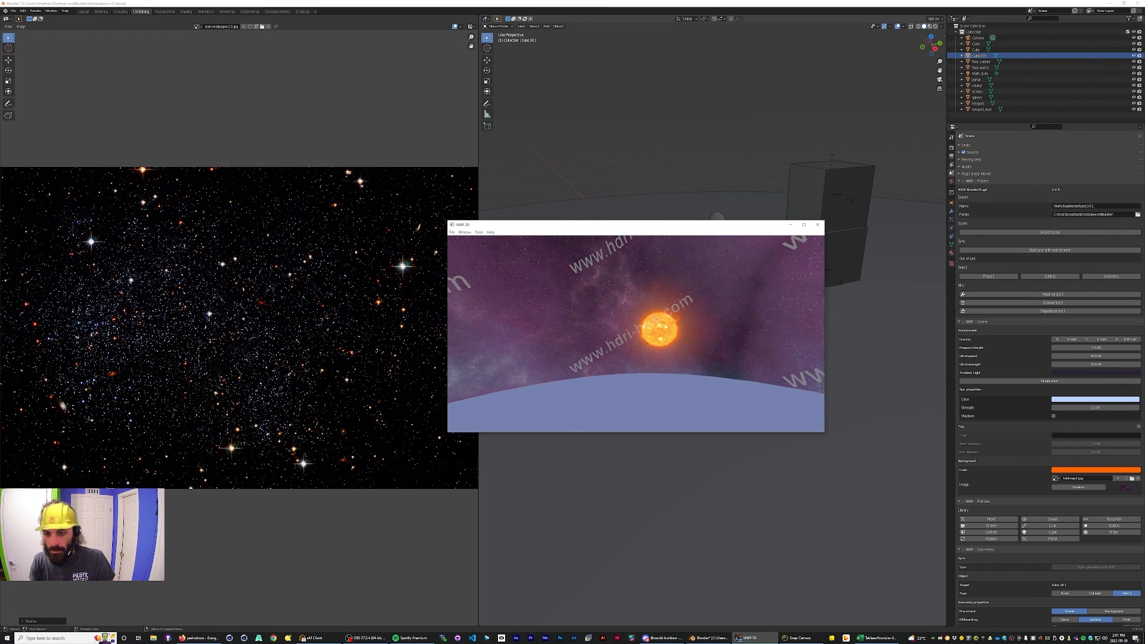
key("w")
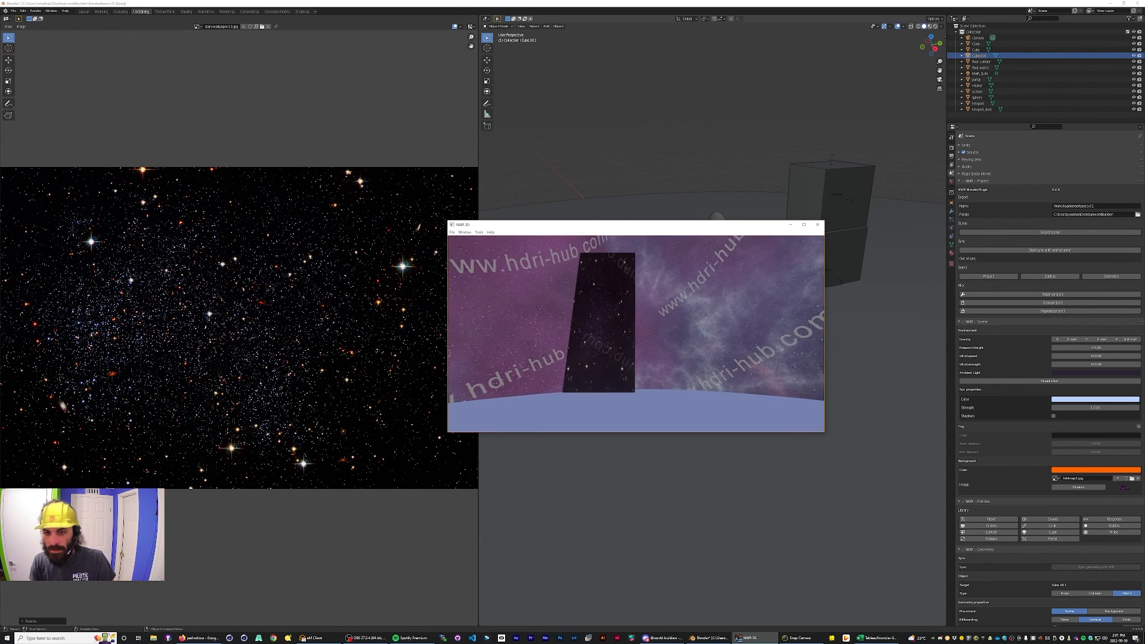
key("w")
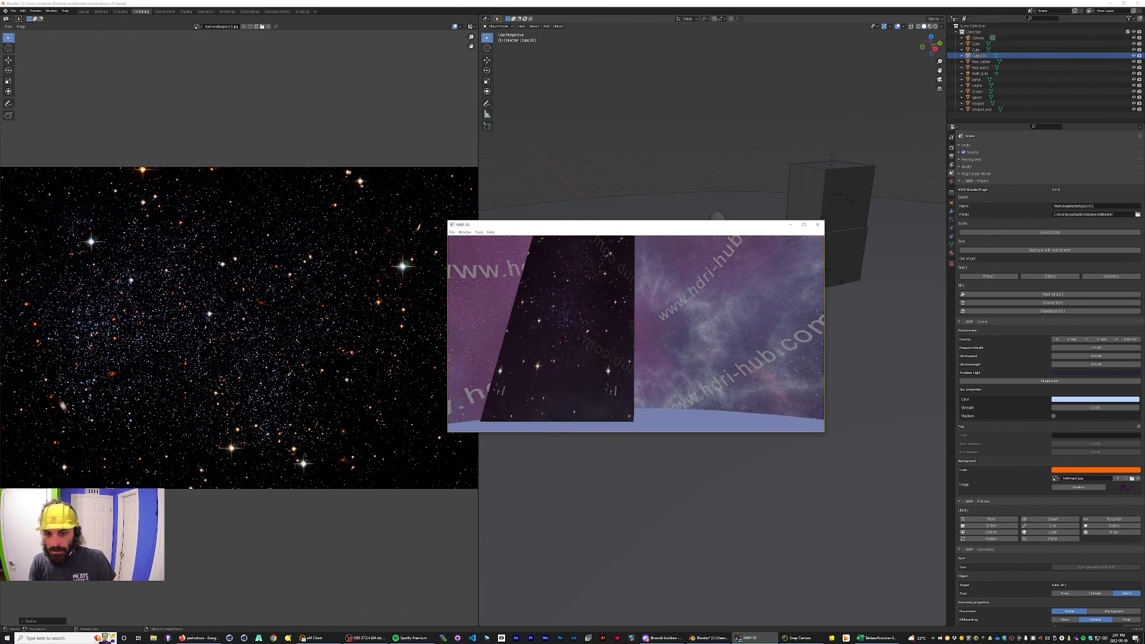
key("w")
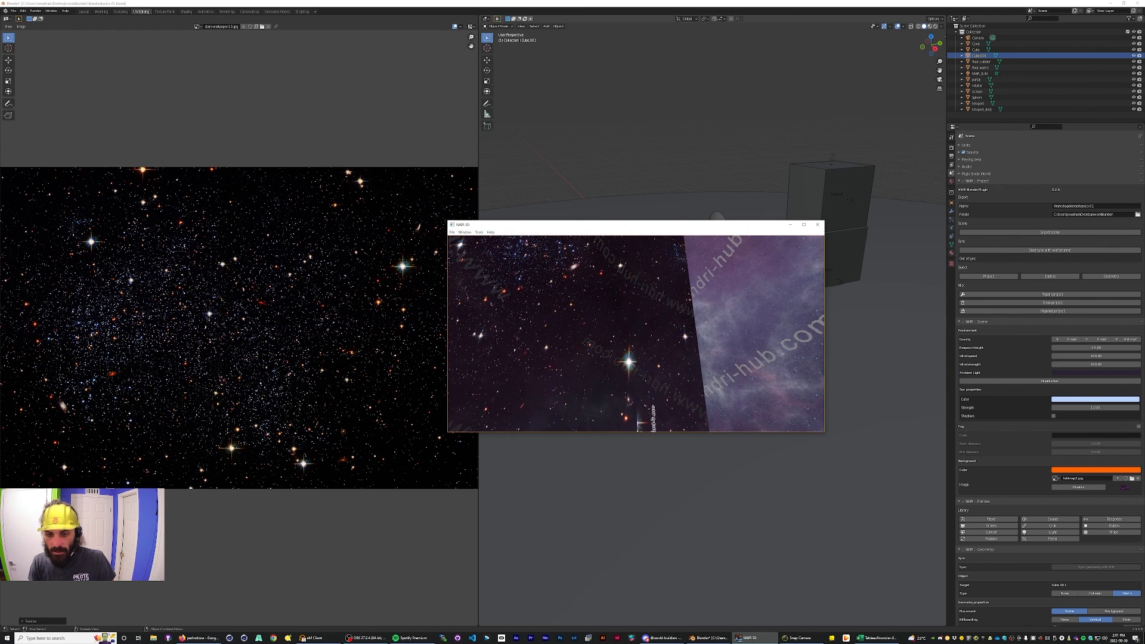
key("s")
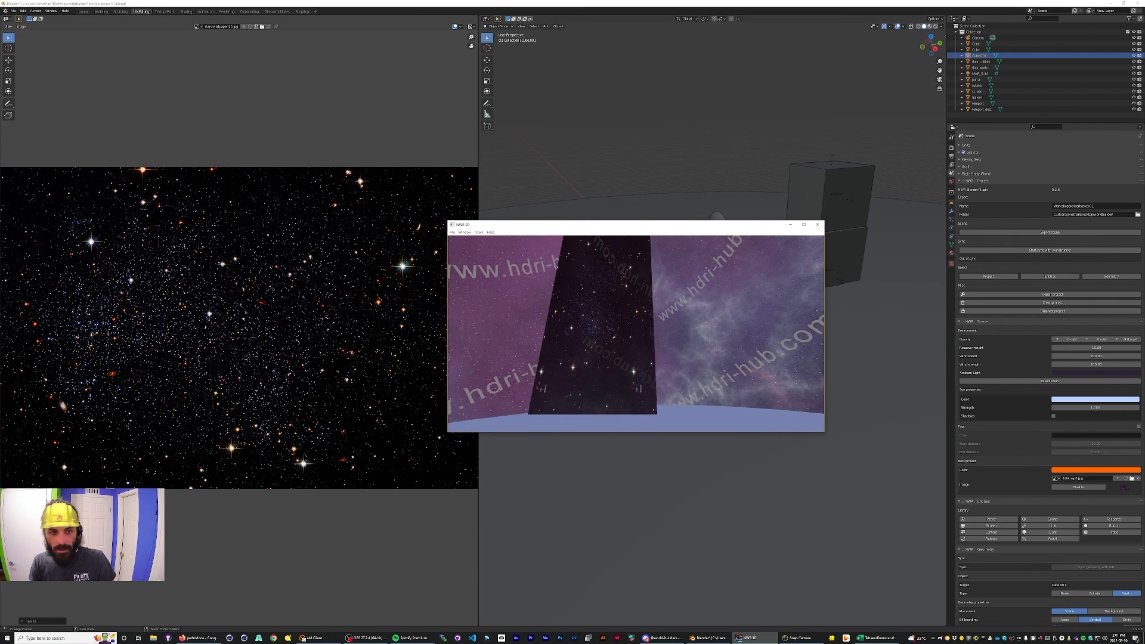
Return to the Blender scene and look for the slab's UV layout around the starry texture in the UV editor.
key("alt+Tab")
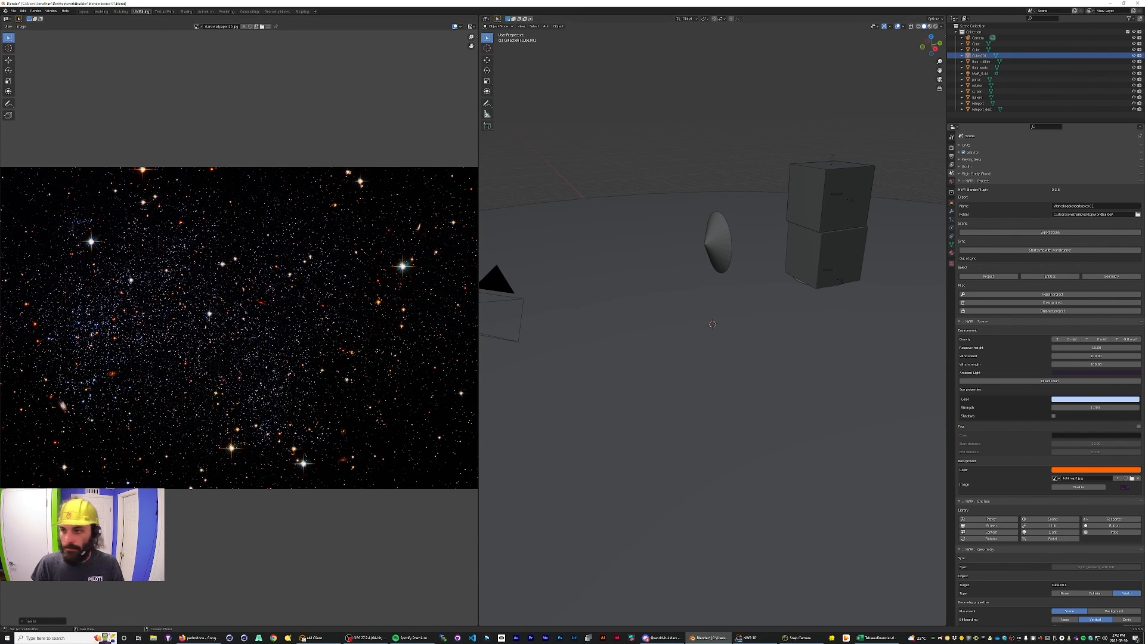
left_click(981, 62)
left_click(976, 50)
left_click(980, 56)
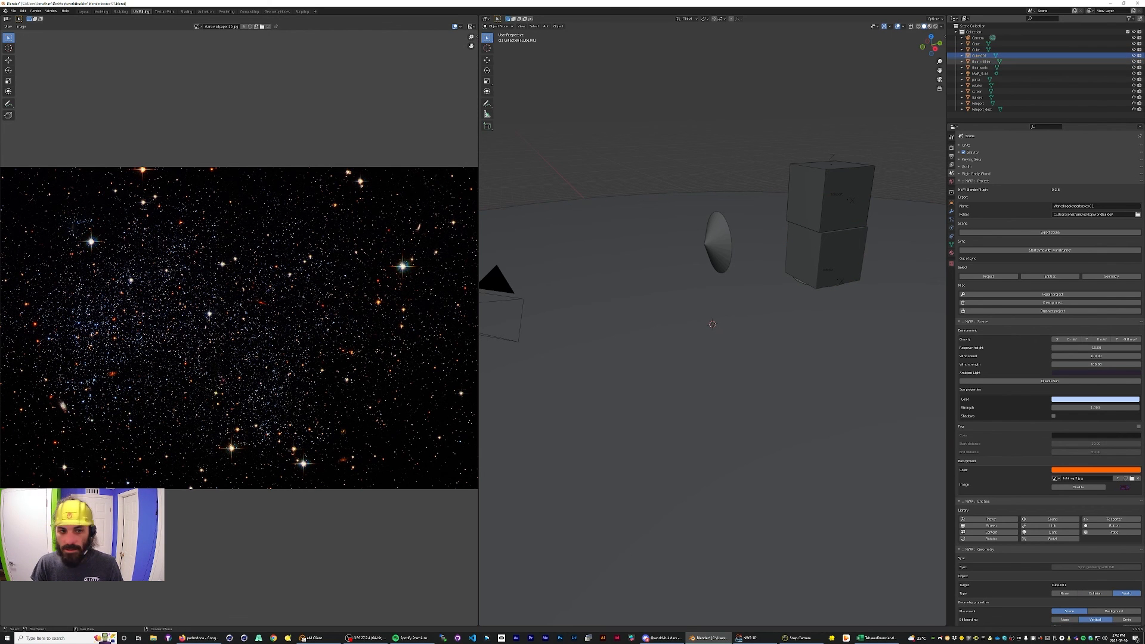
scroll(221, 338, "down", 11)
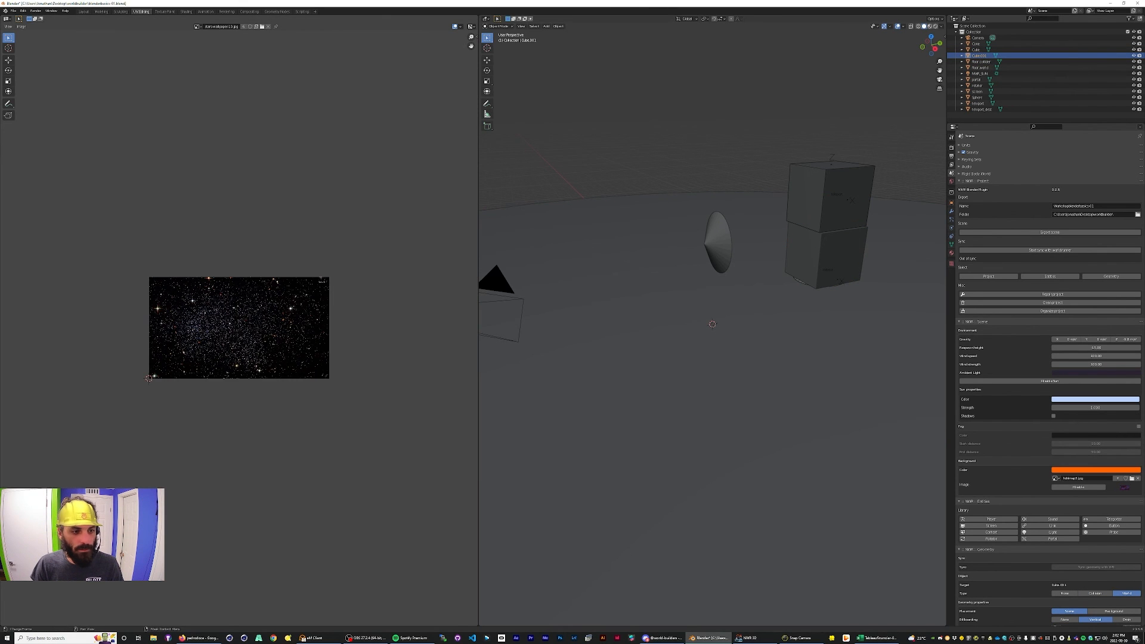
scroll(236, 329, "down", 6)
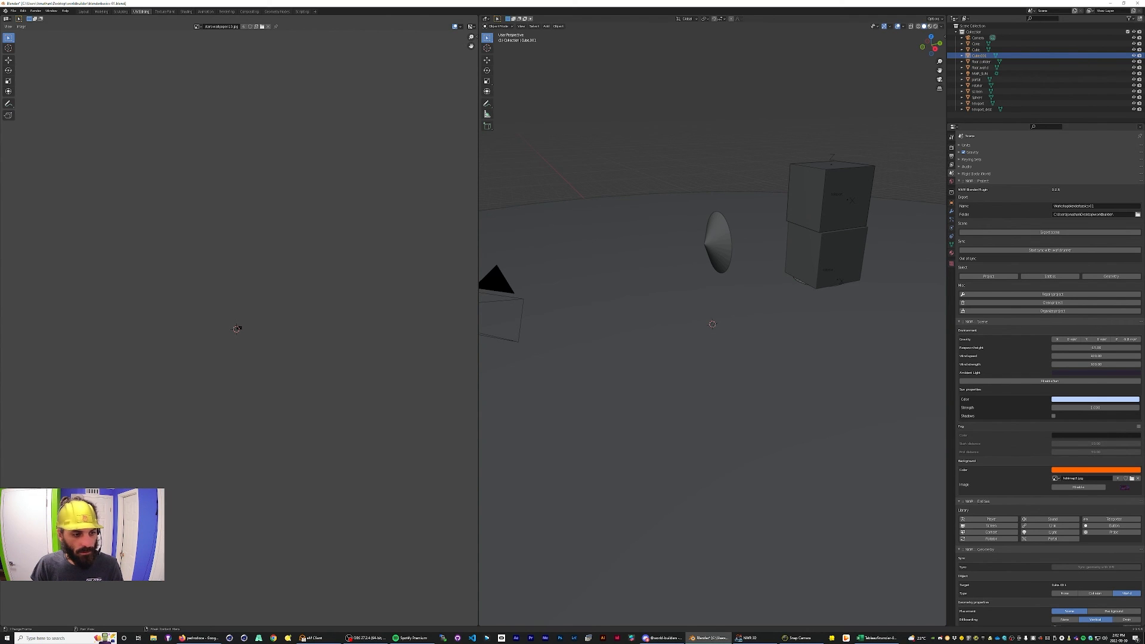
scroll(234, 332, "up", 5)
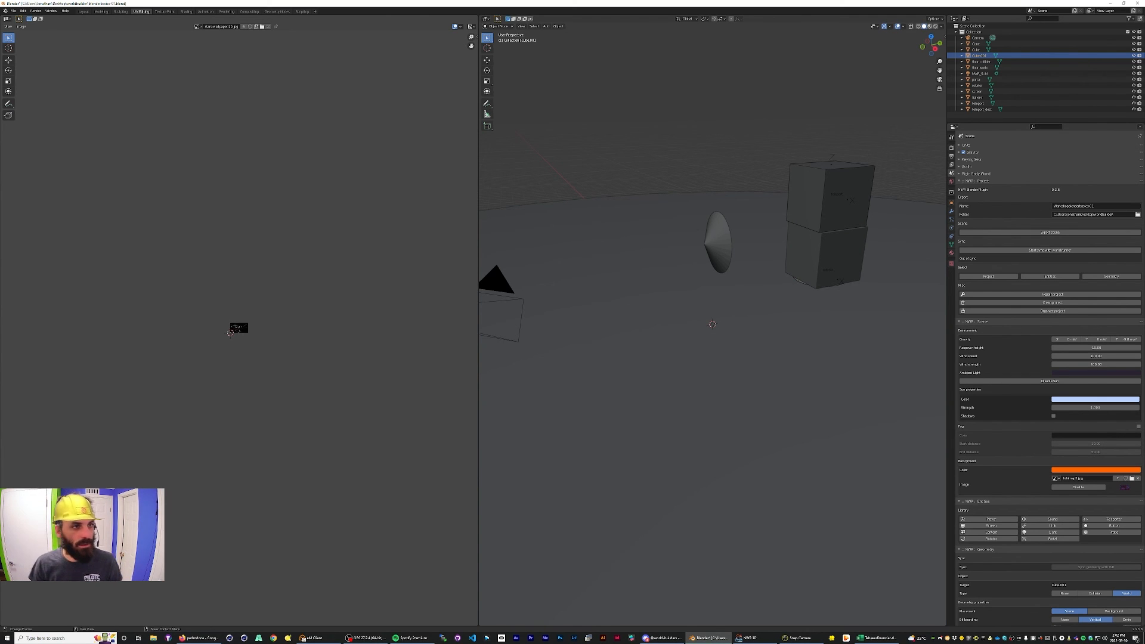
scroll(225, 336, "up", 8)
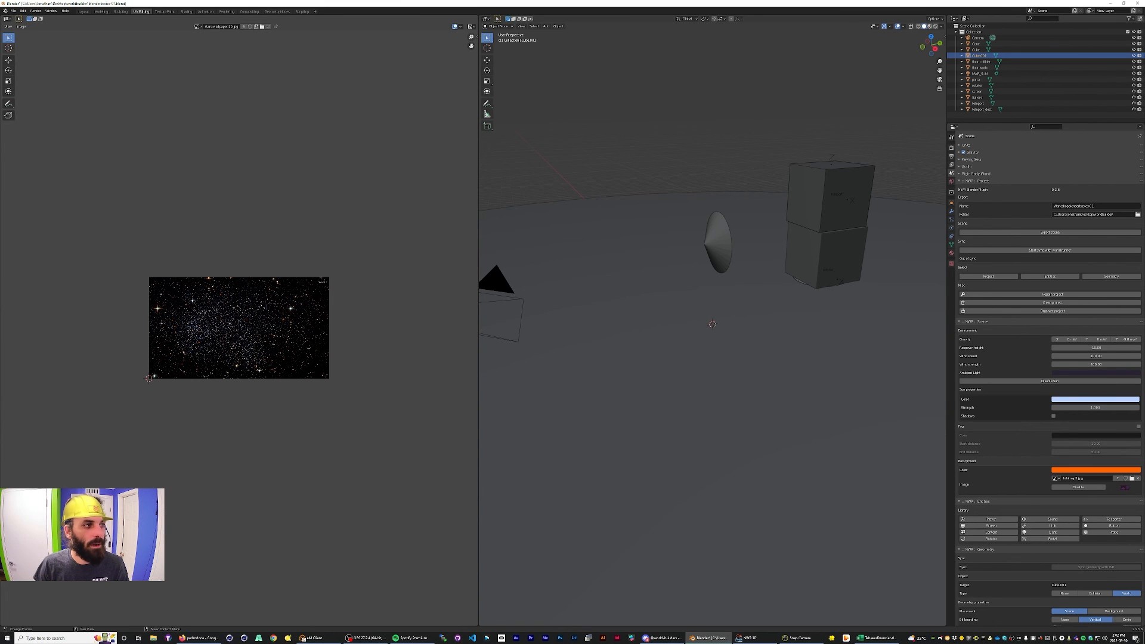
left_click(8, 59)
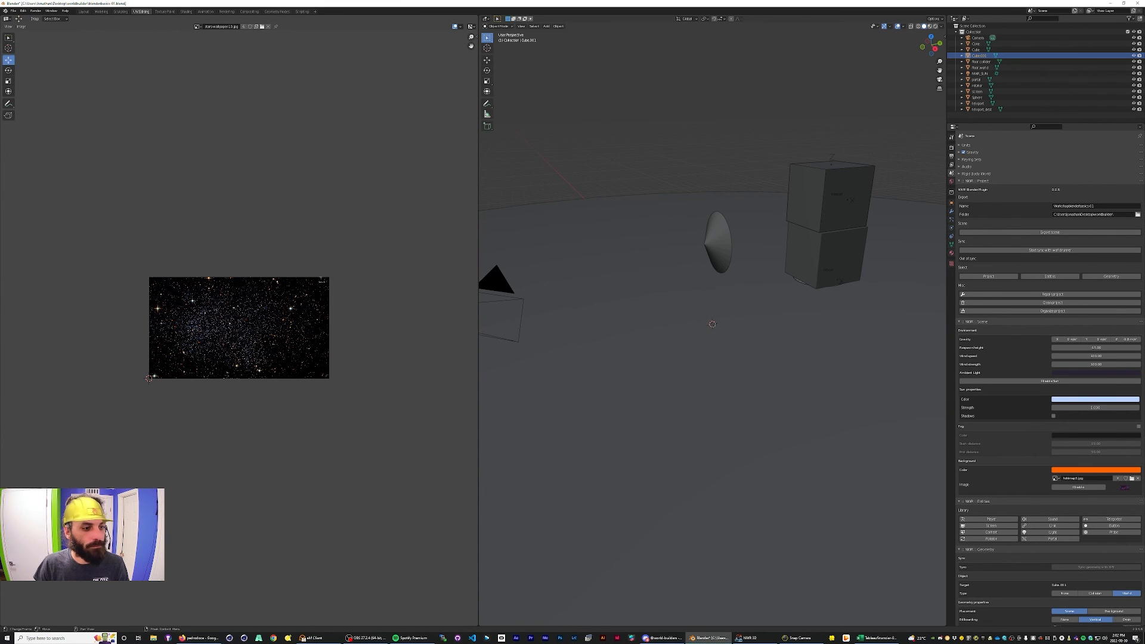
left_click(8, 38)
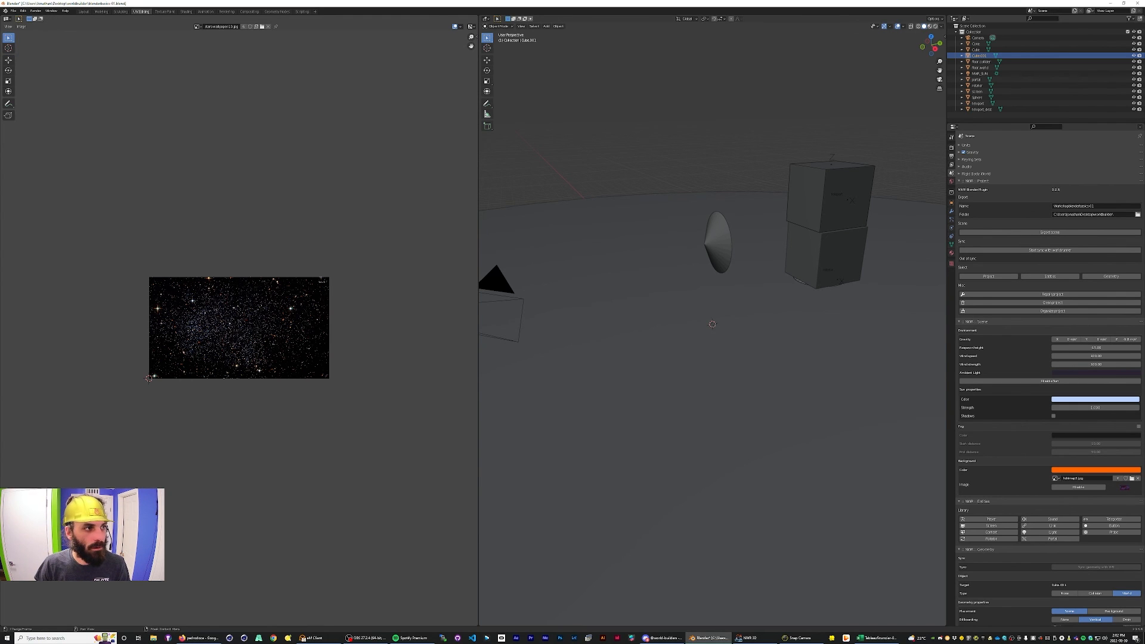
left_click(7, 18)
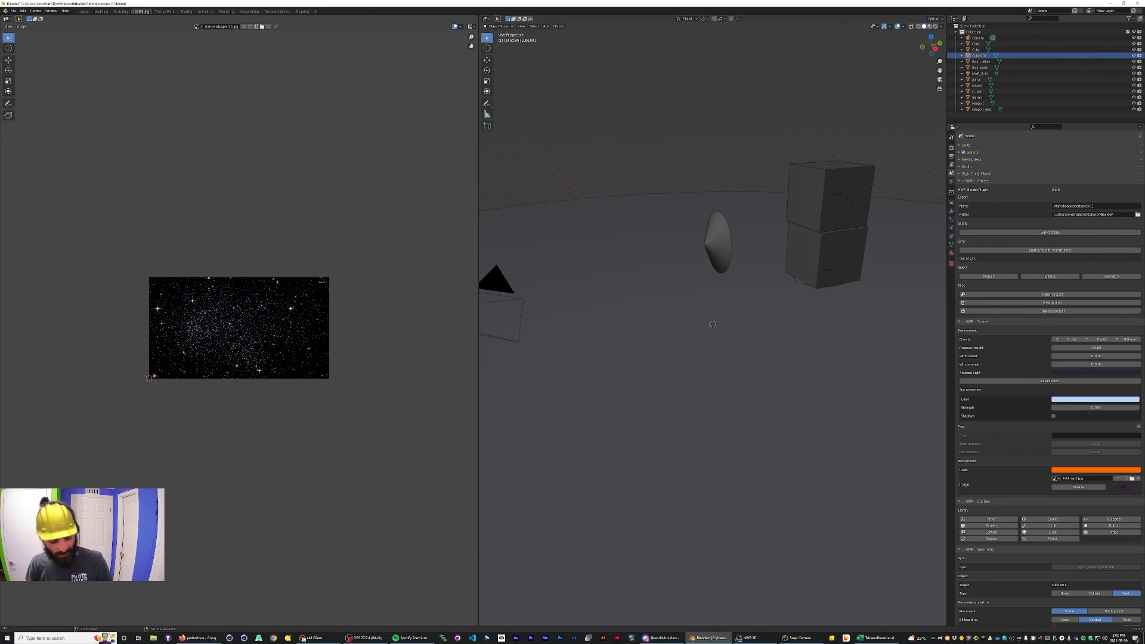
Undo back to the slab's Edit Mode and scale its whole UV layout down until it fits inside the starry texture.
key("ctrl+z")
key("ctrl+z")
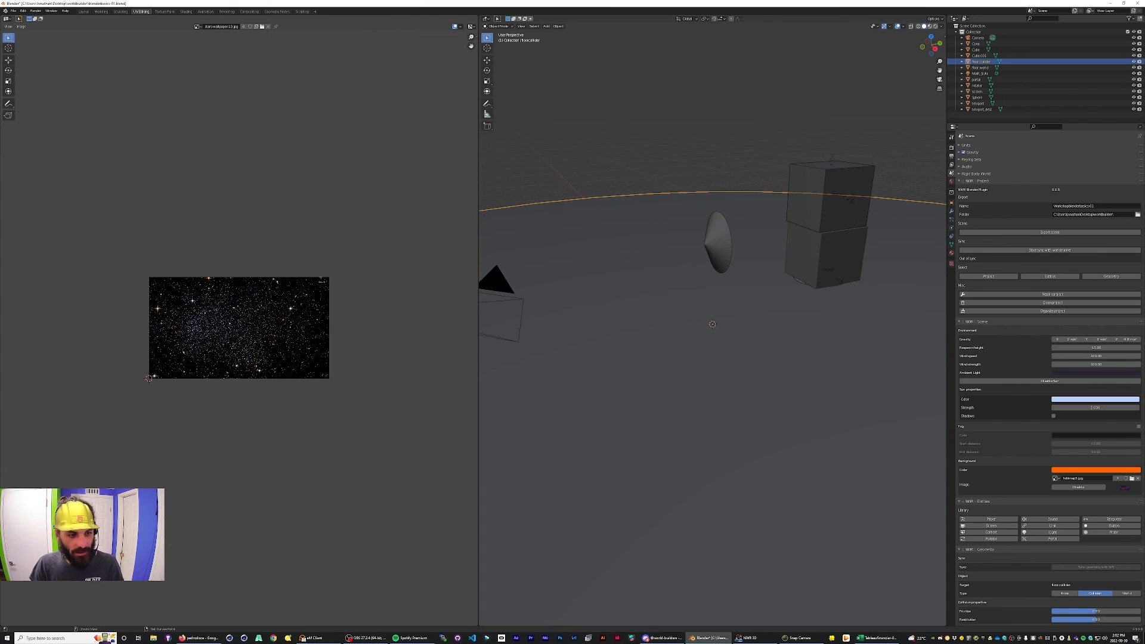
key("ctrl+z")
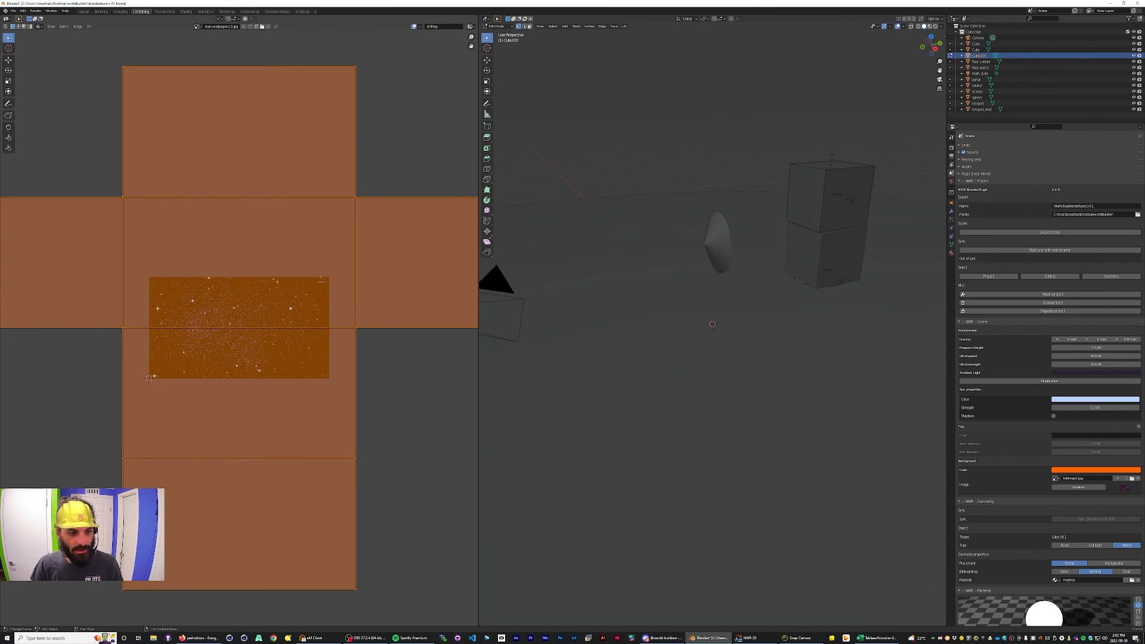
key("s")
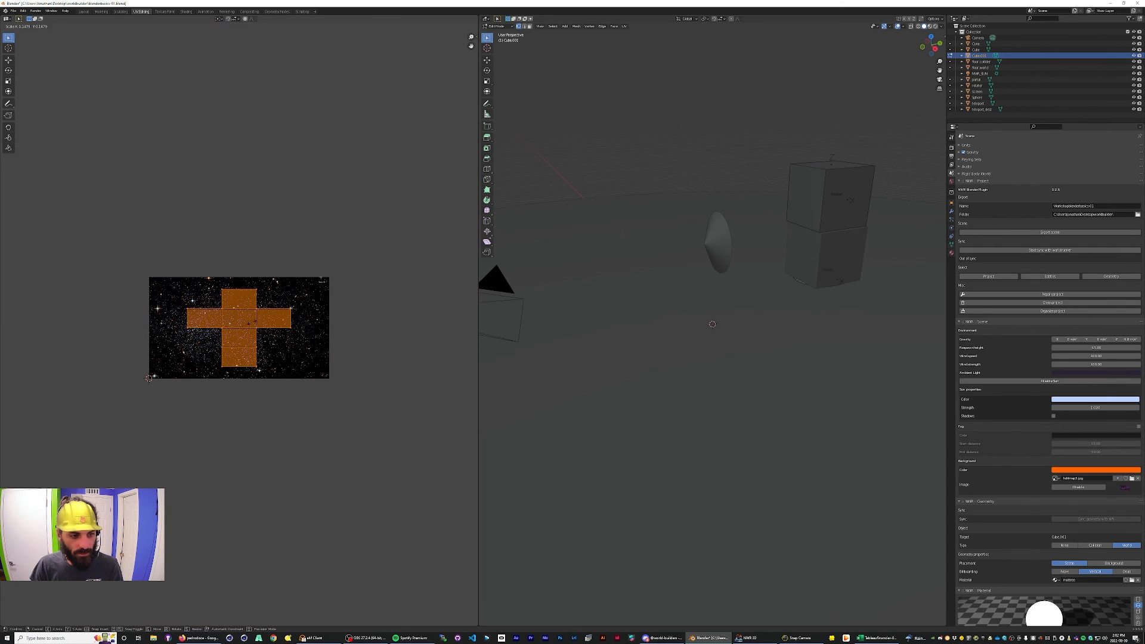
left_click(249, 323)
Save the file, then export the scene with the reduced UVs and check the slab's stars in the 3D viewer.
key("ctrl+s")
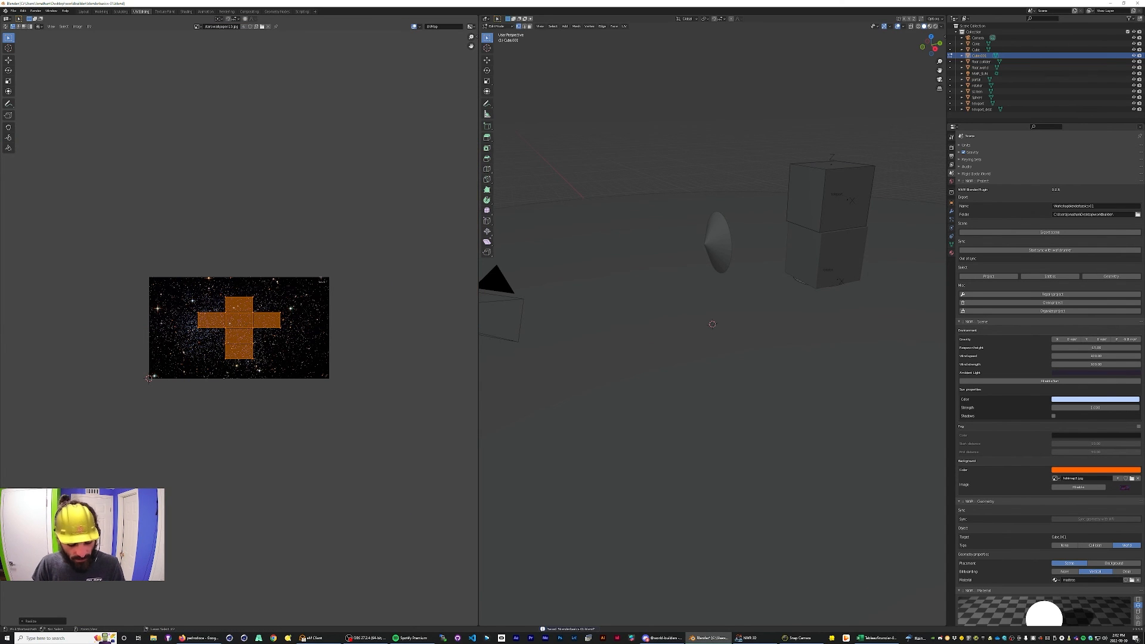
left_click(1050, 232)
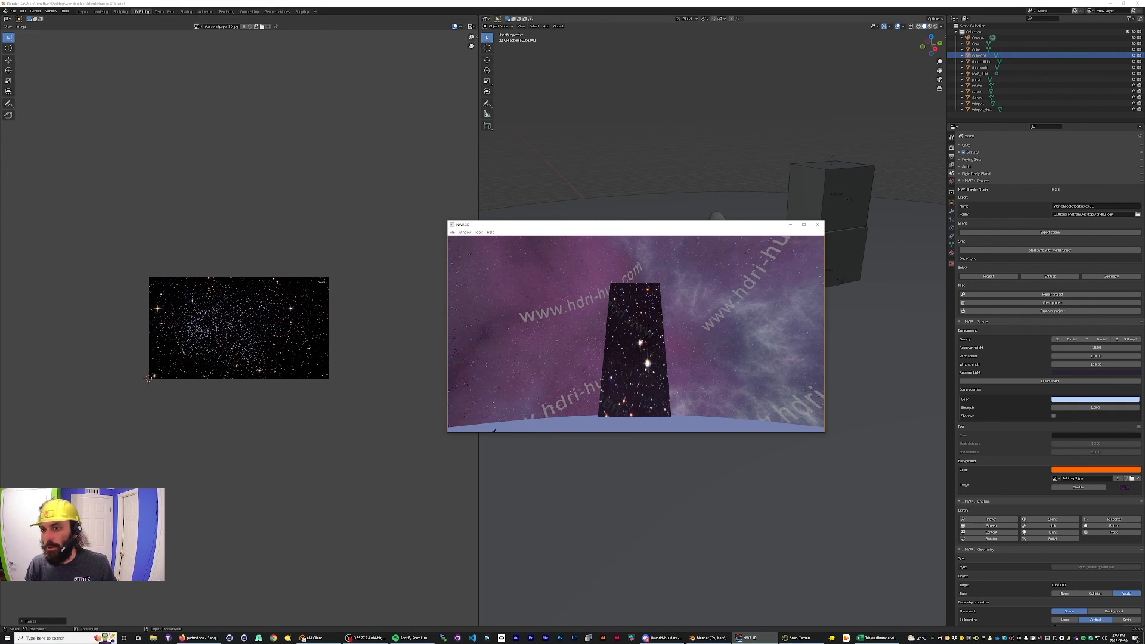
left_click(495, 436)
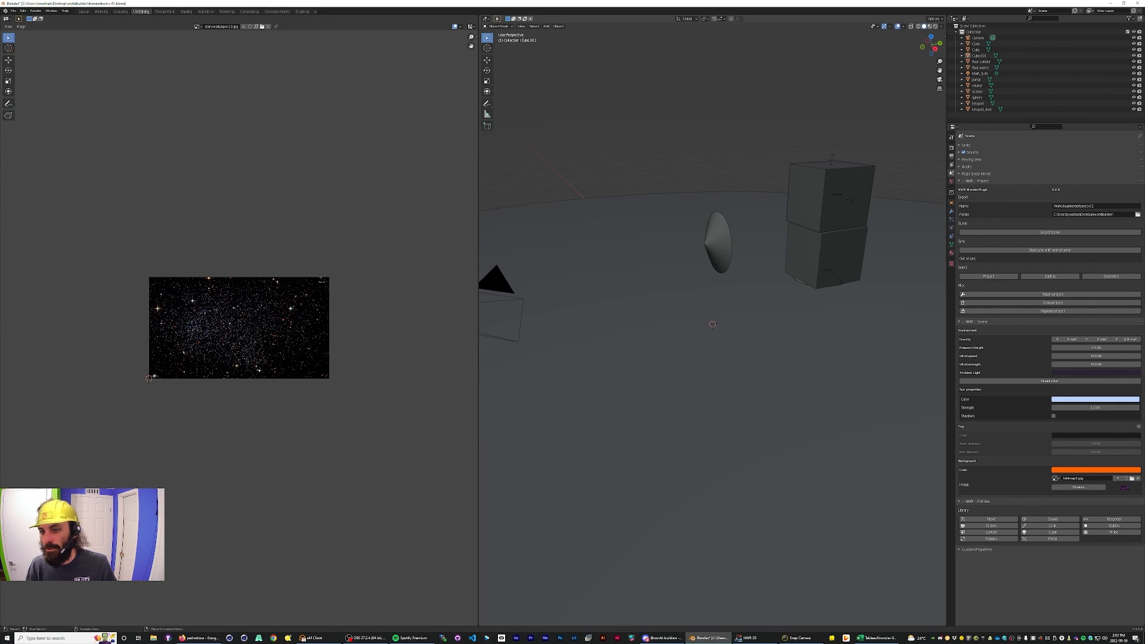
Switch to the Layout workspace and display the whole scene with rendered viewport shading.
scroll(713, 325, "down", 5)
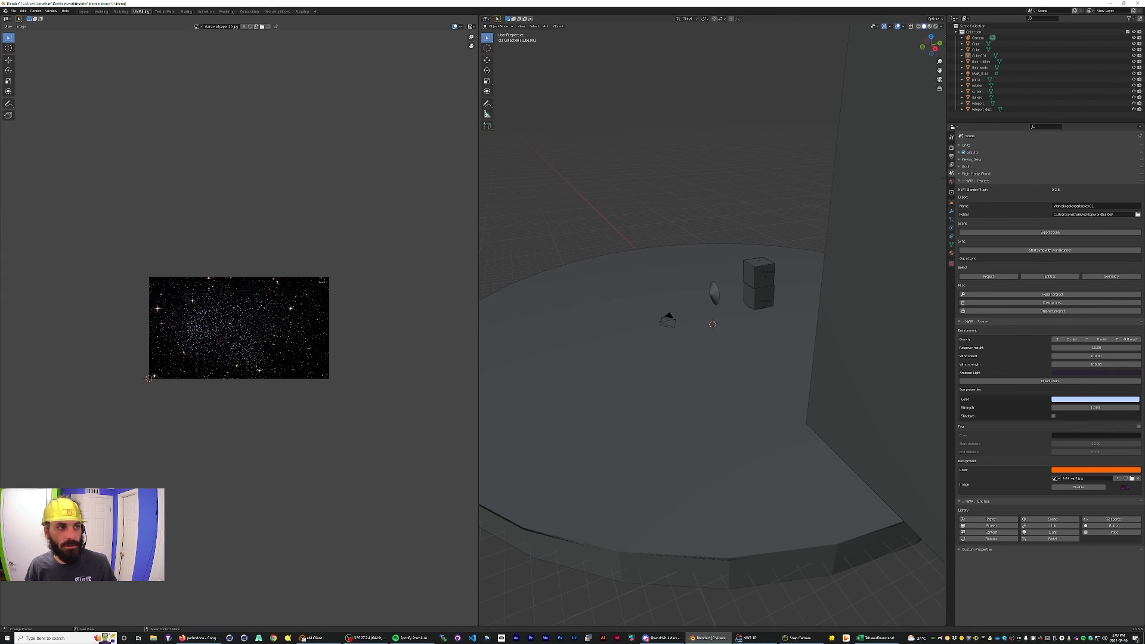
left_click(83, 11)
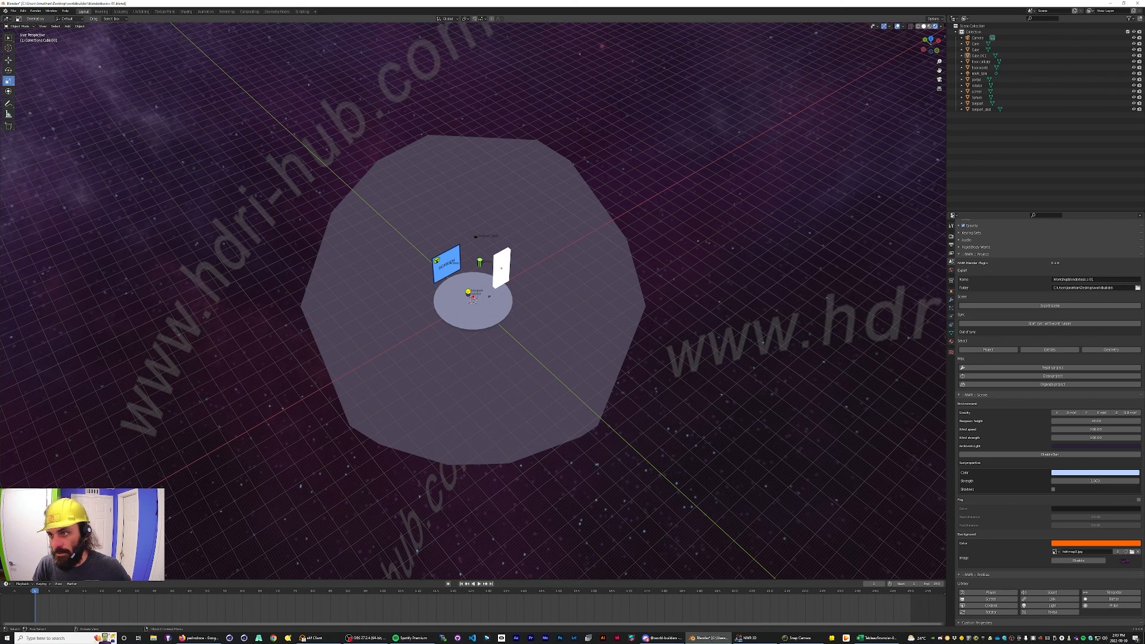
left_click(923, 27)
left_click(935, 26)
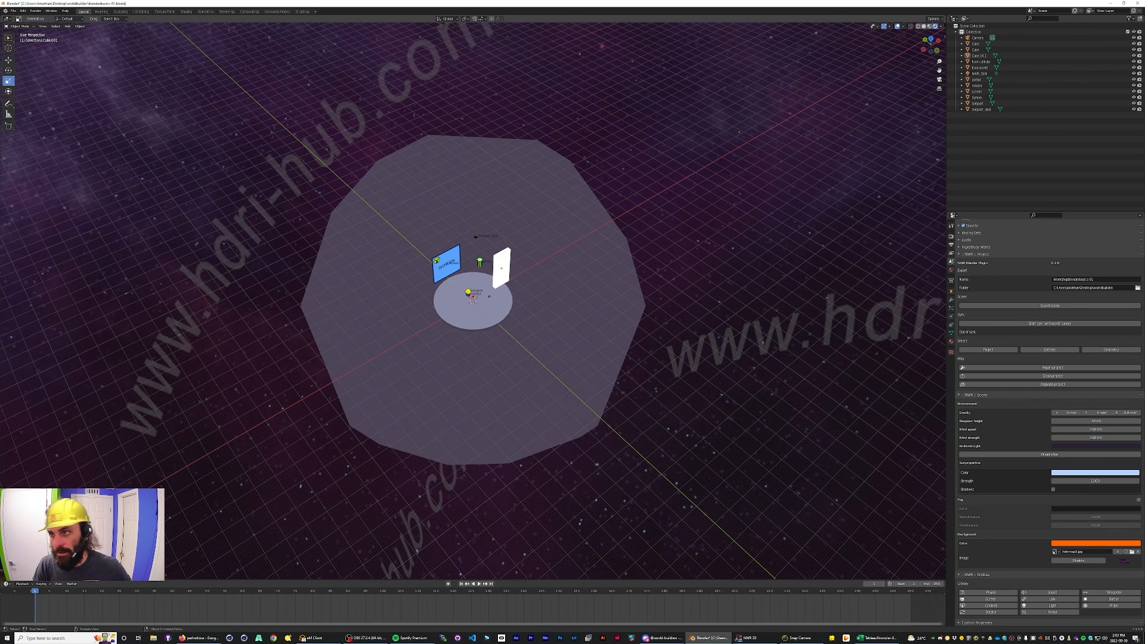